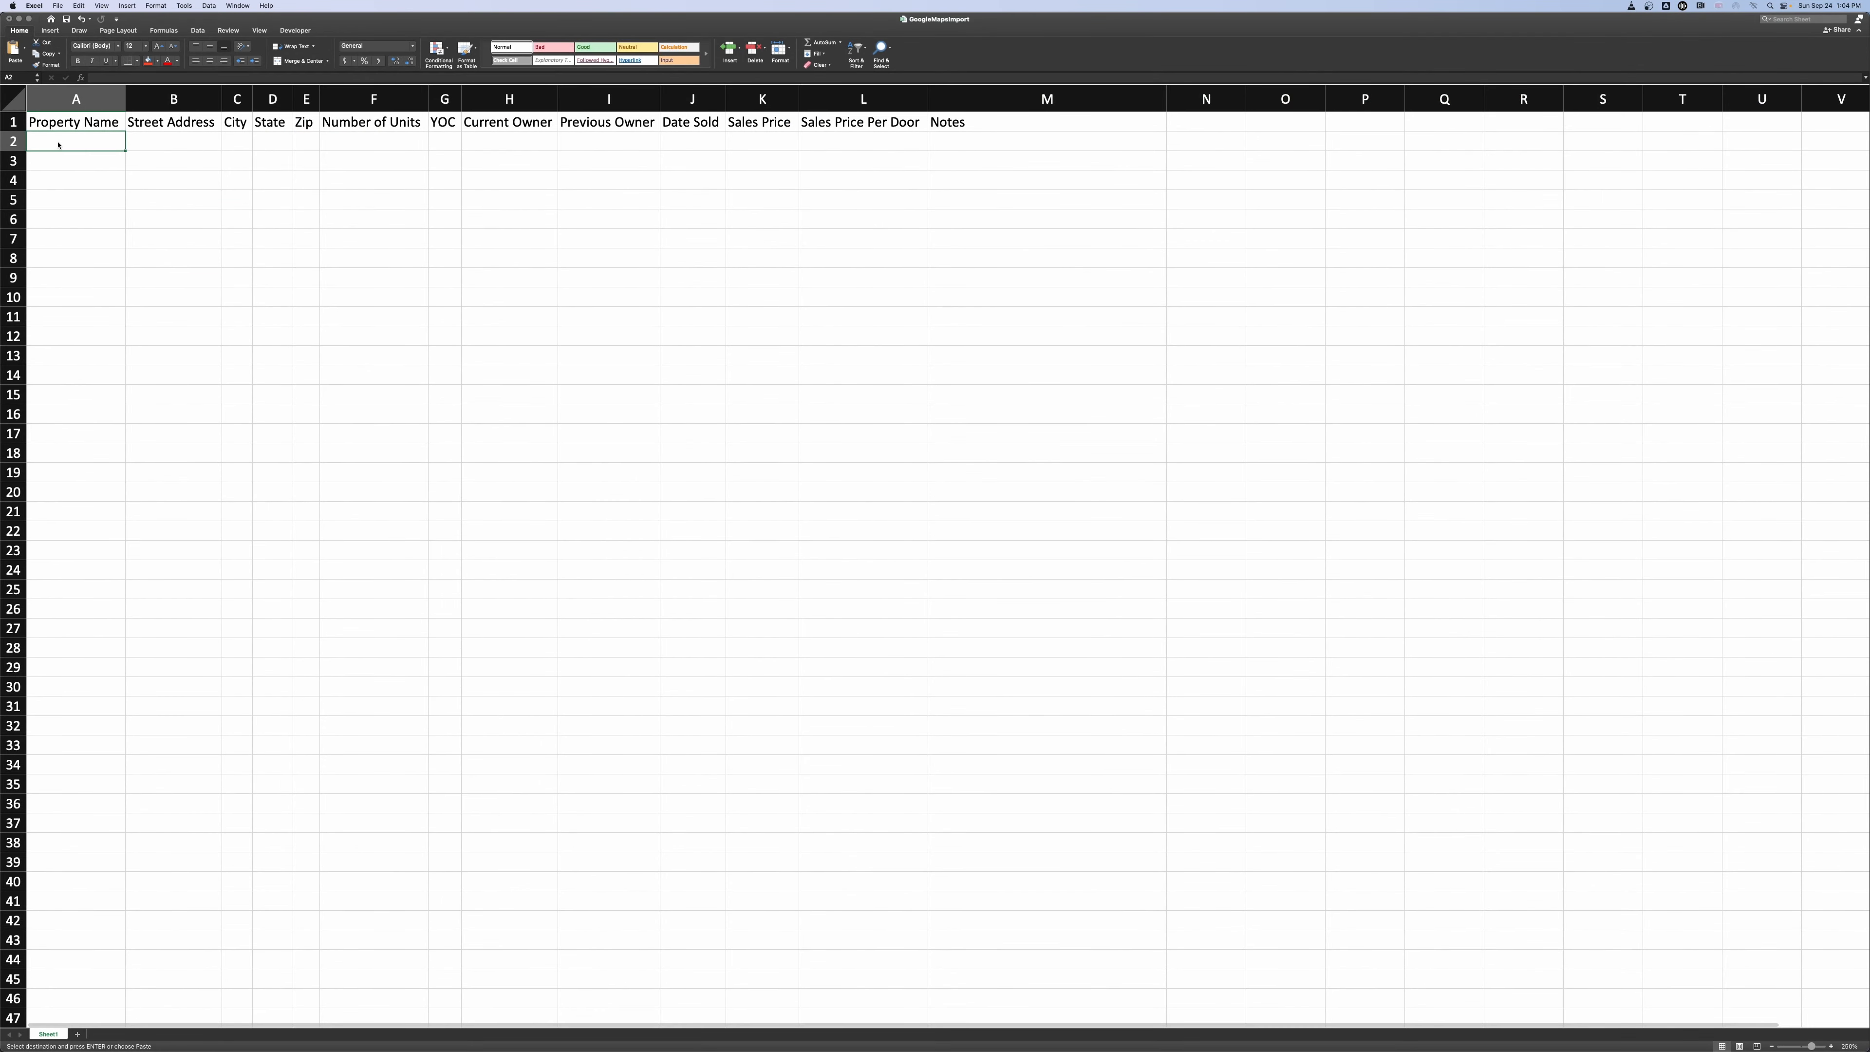
Paste the copied property records below the header row and autofit all data columns to their contents.
key("super+v")
left_click_drag(76, 98, 798, 99)
double_click(798, 99)
left_click(137, 569)
left_click(137, 453)
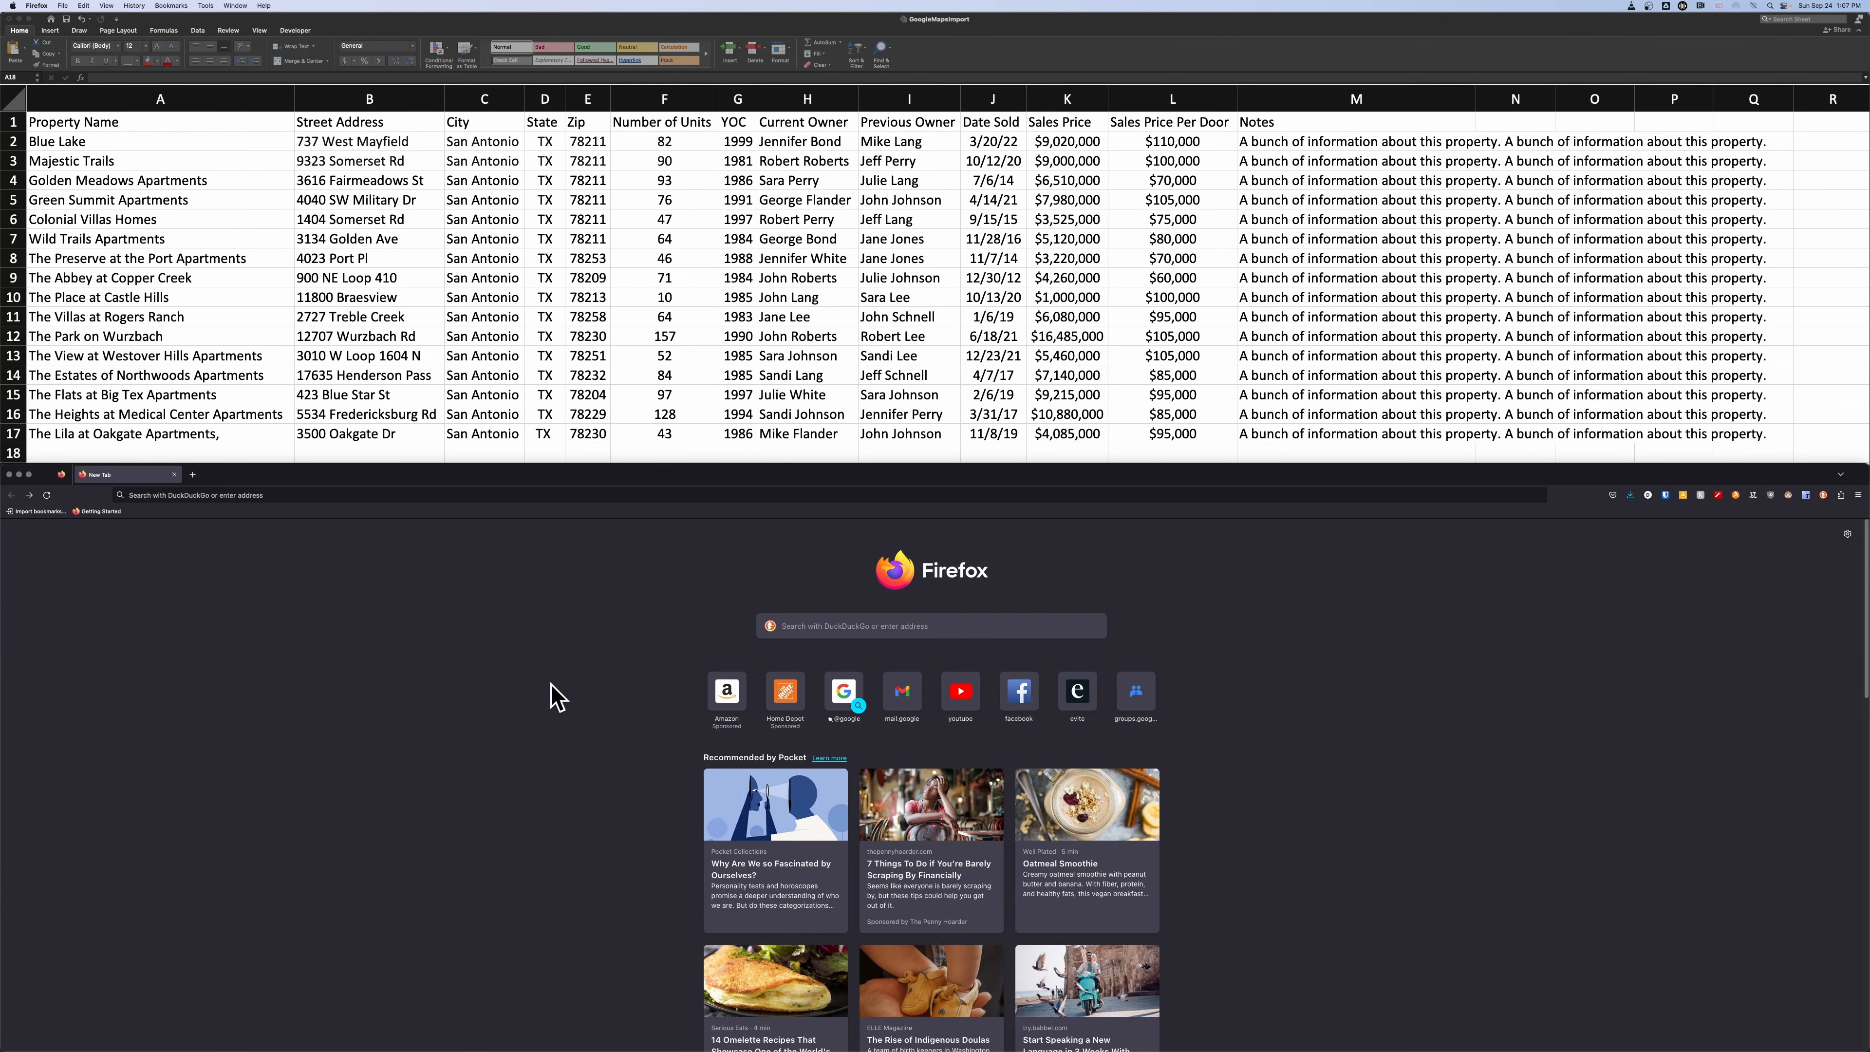
Go to mymaps.google.com in Firefox and create a new map.
left_click(258, 495)
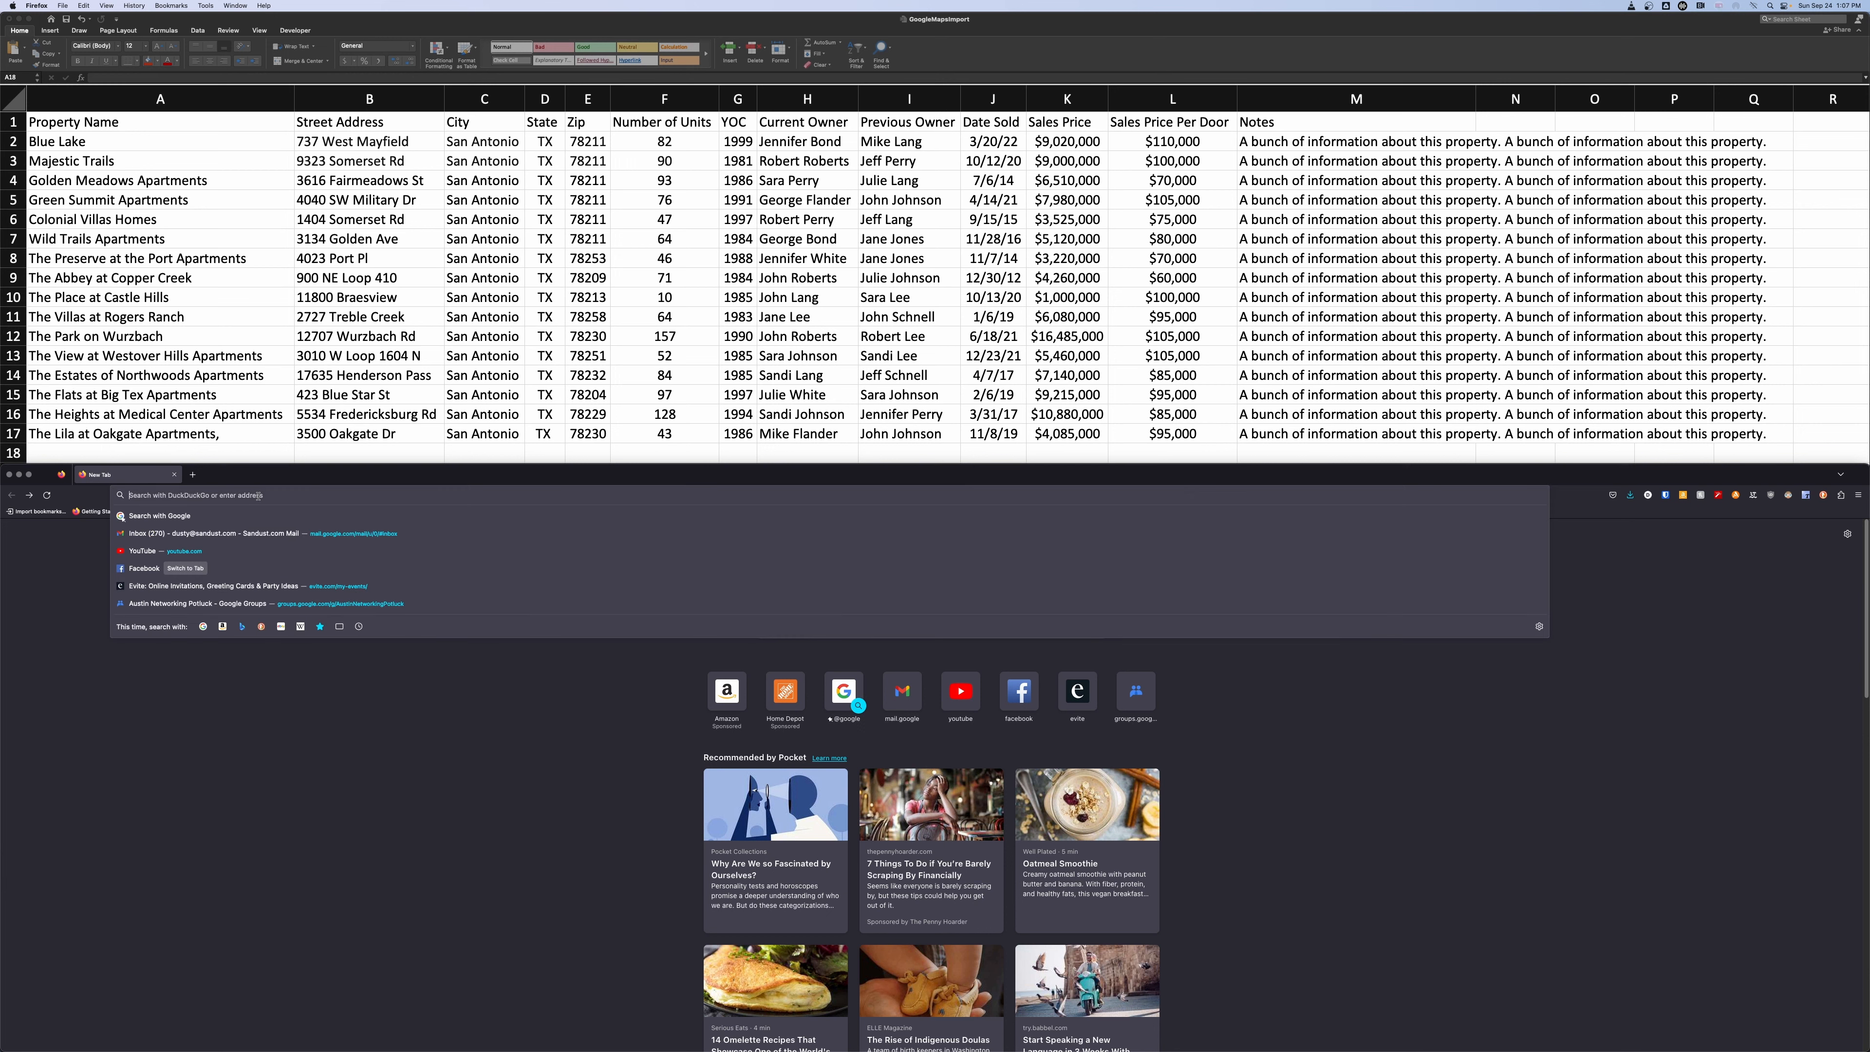
type("my")
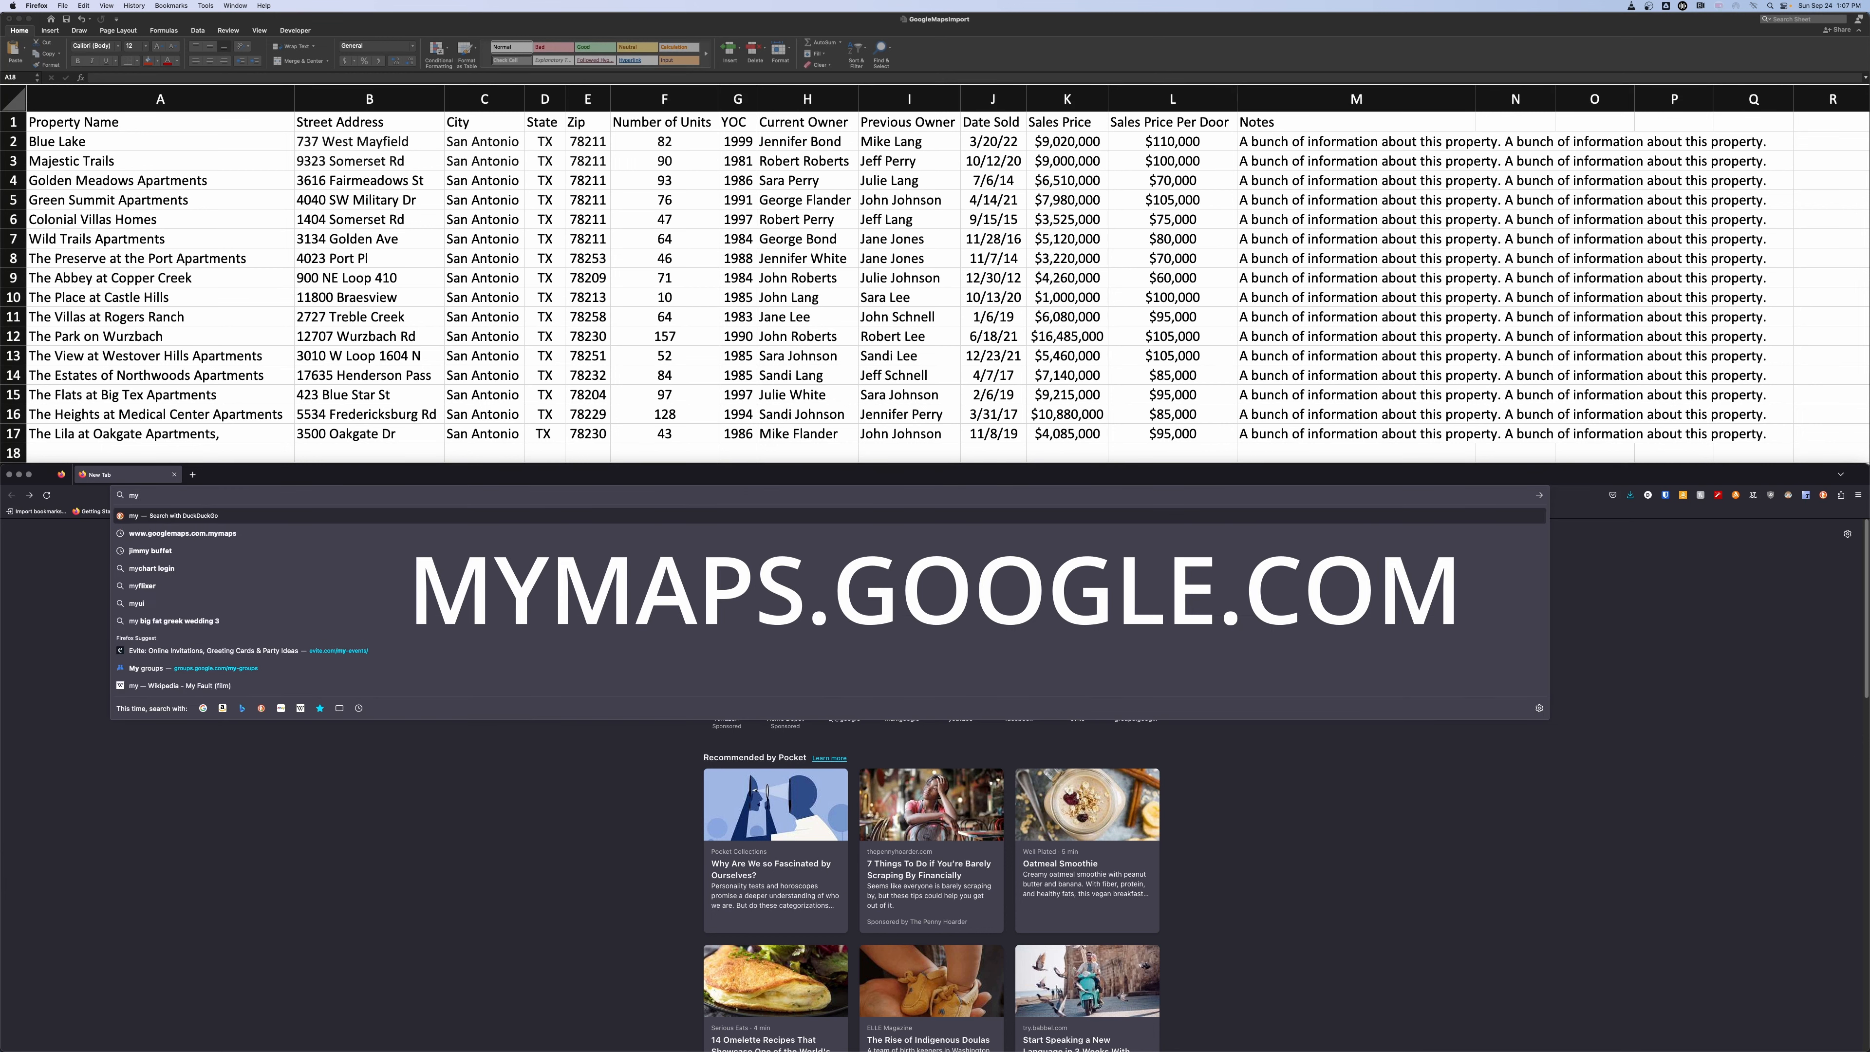
type("maps.googl")
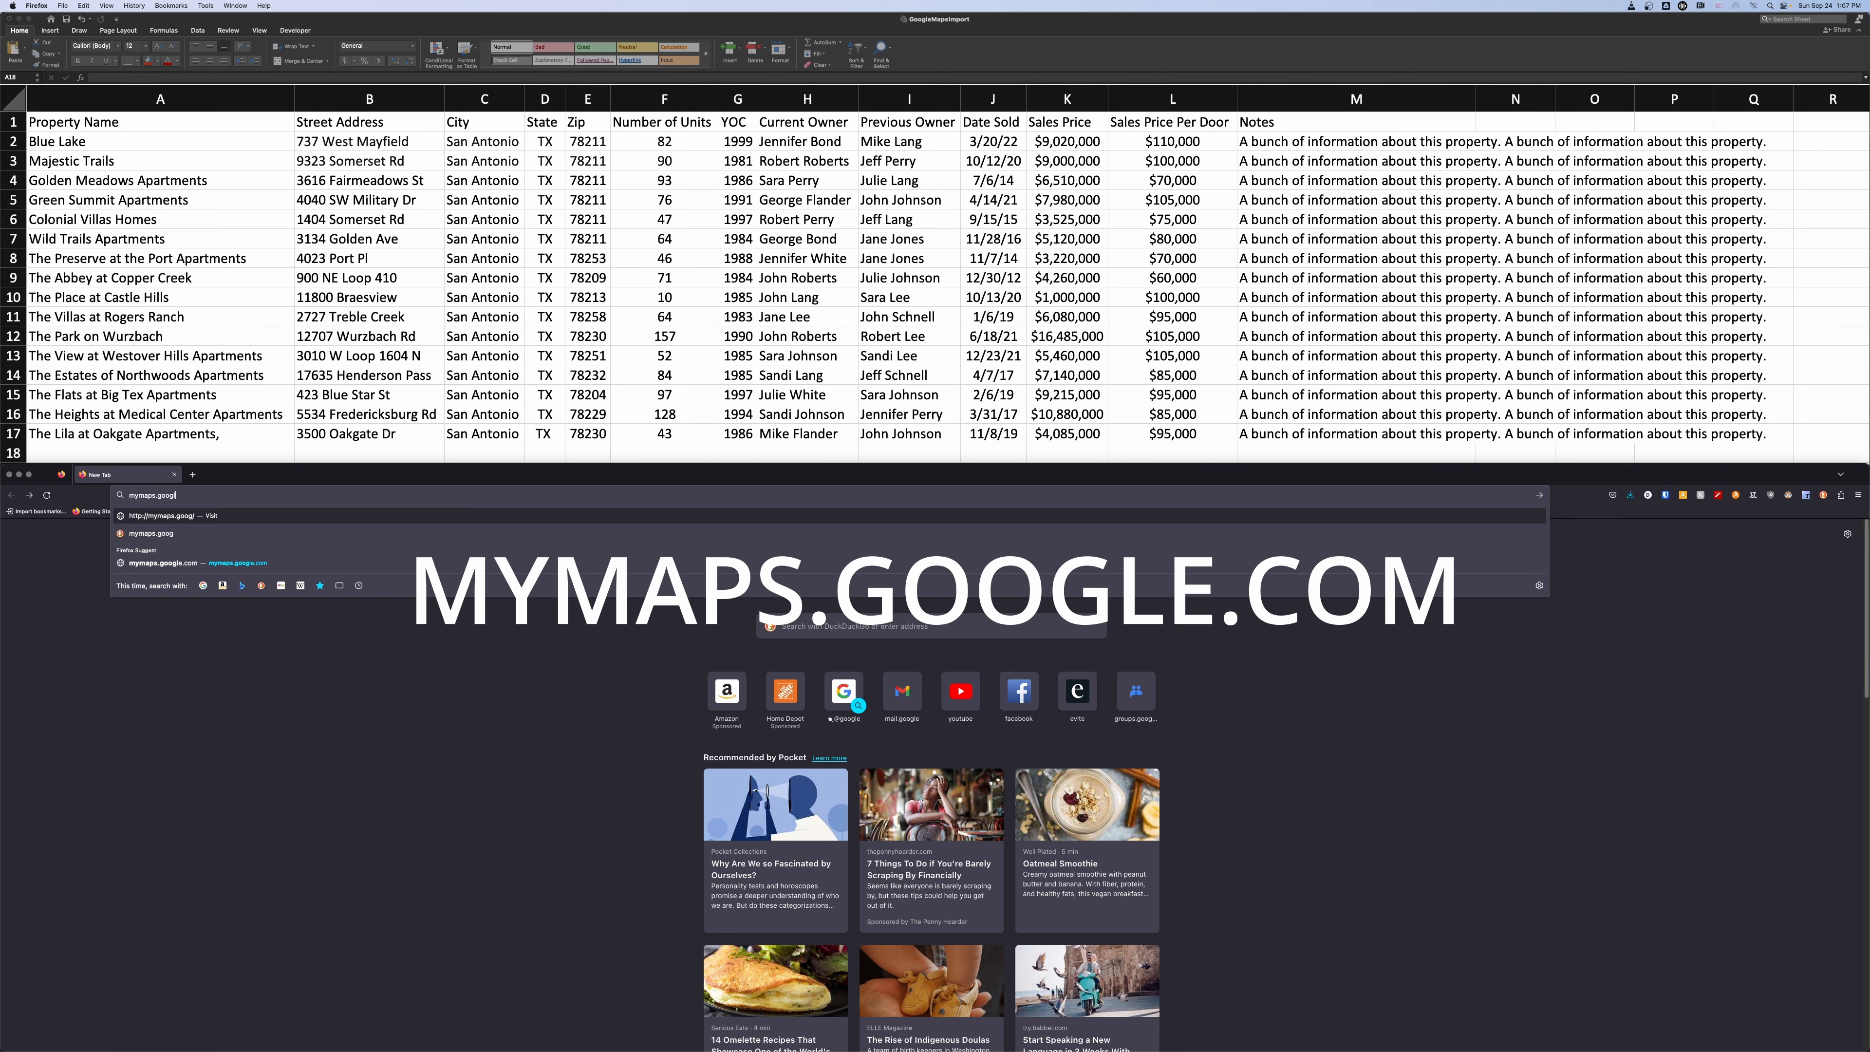
type("e.com")
key("Return")
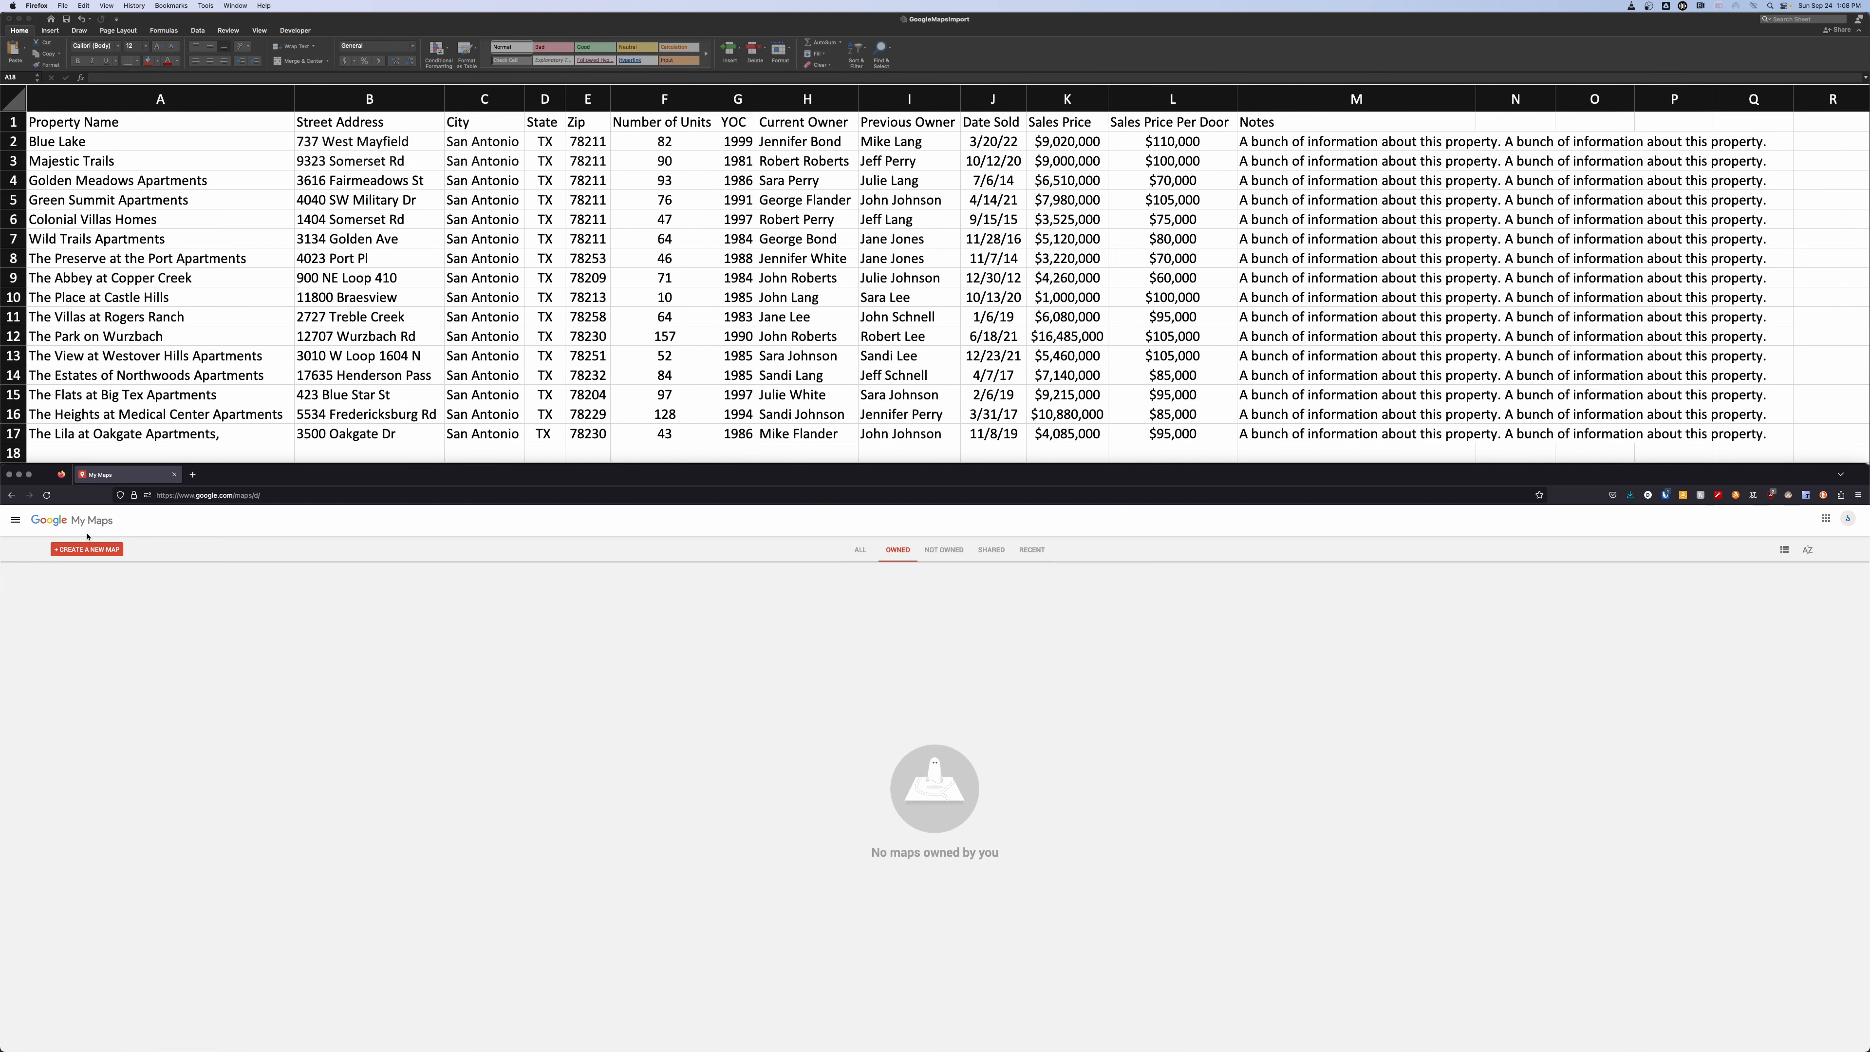
left_click(118, 550)
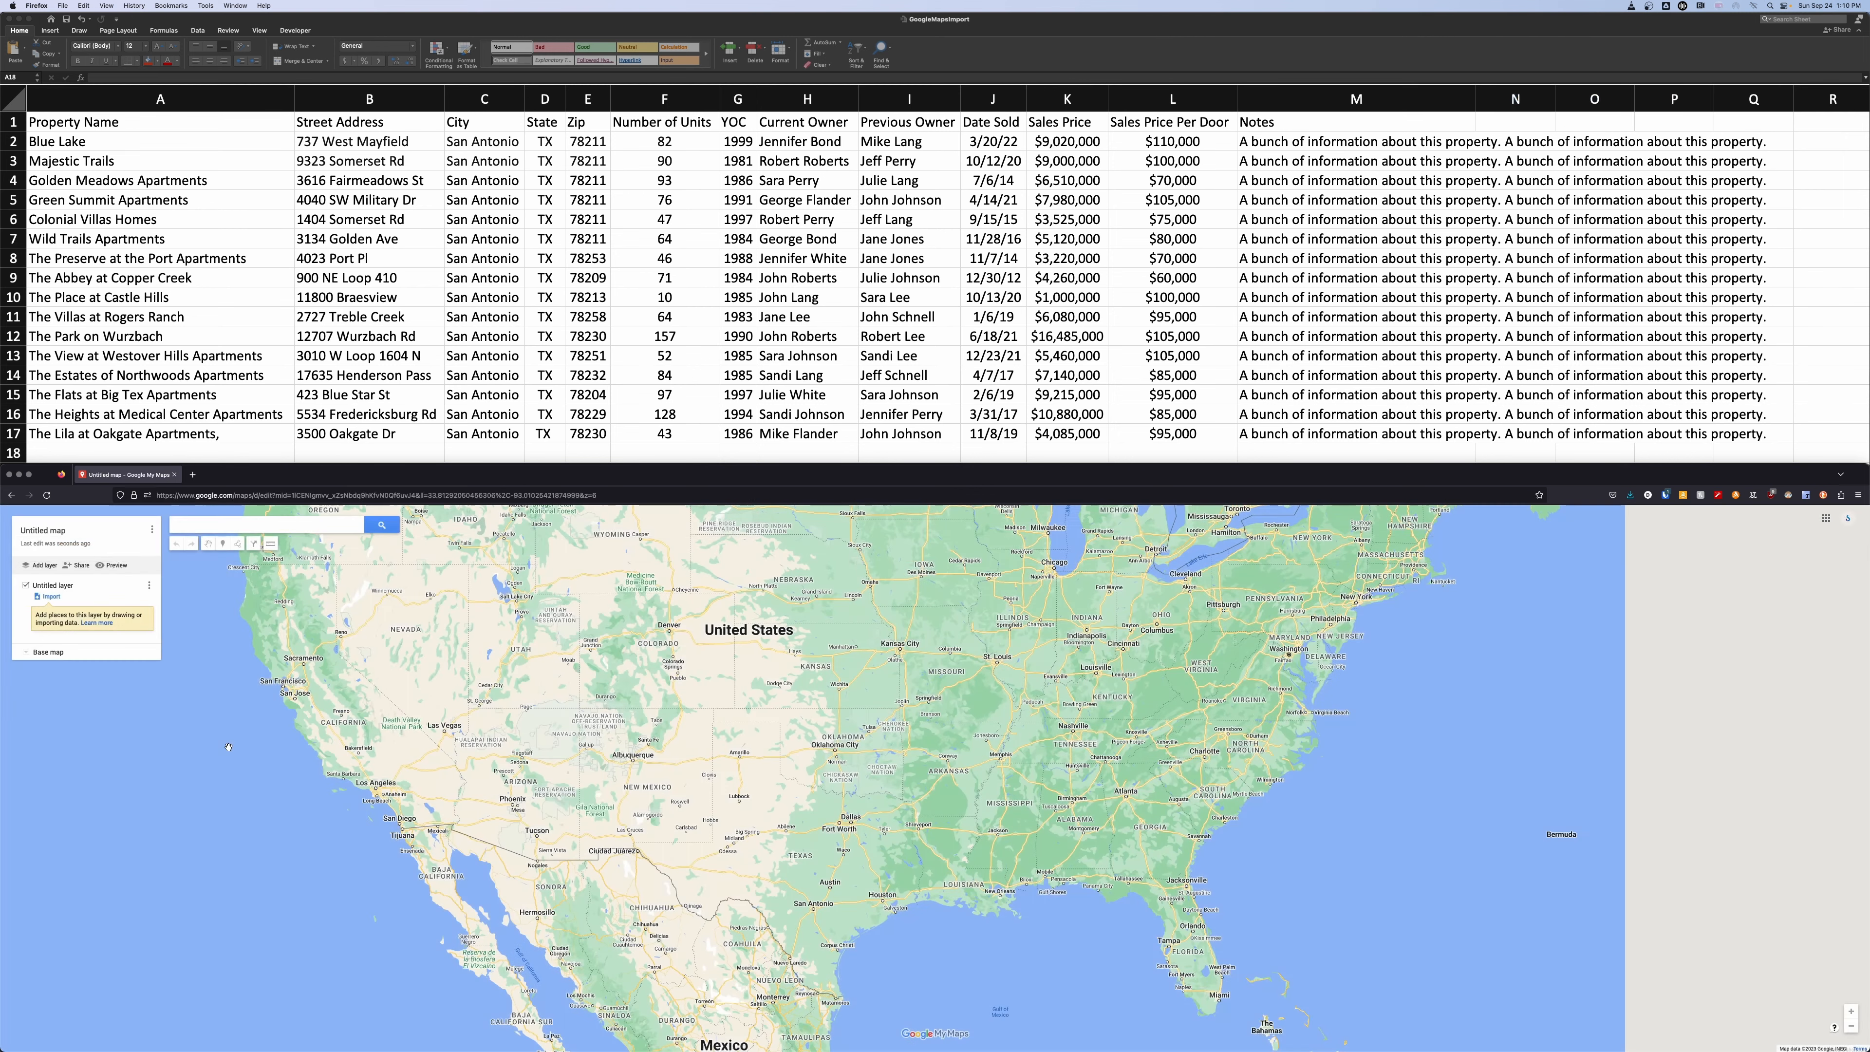
Import GoogleMapsImport.xlsx from the GoogleMaps folder into the untitled layer.
left_click(50, 598)
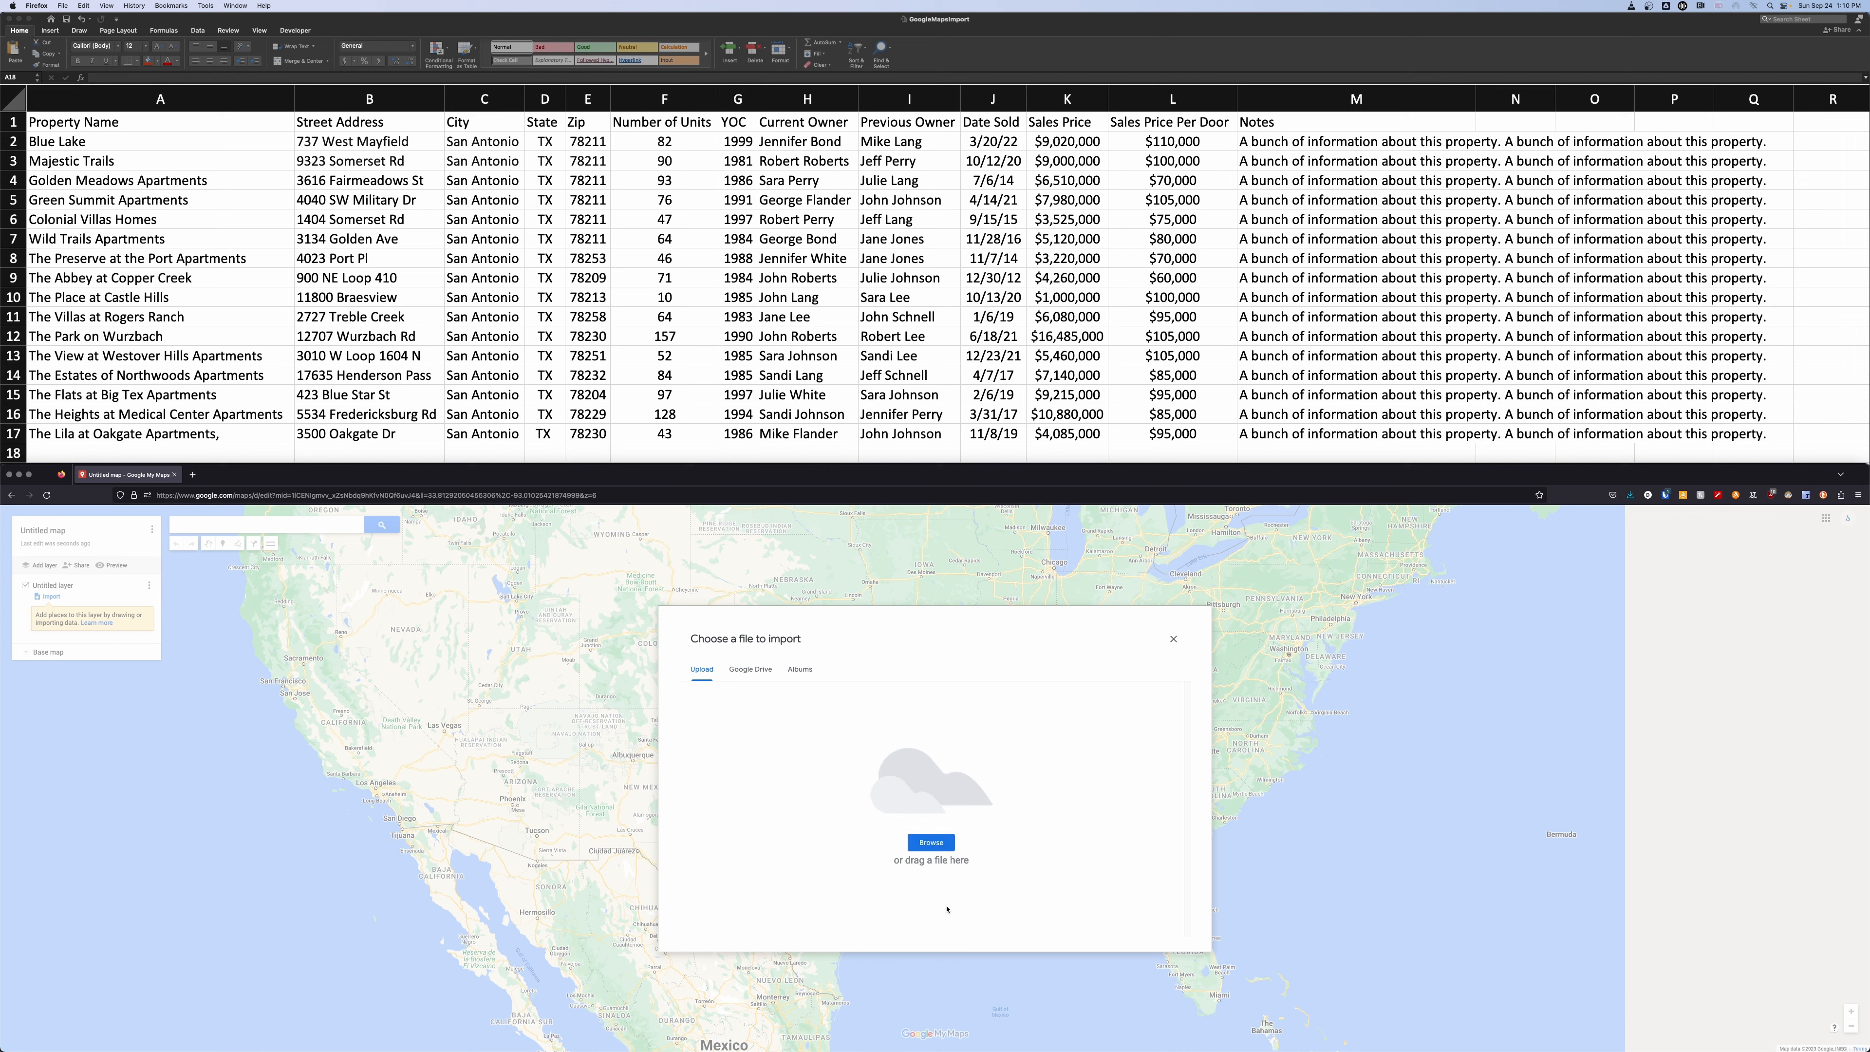
left_click(931, 842)
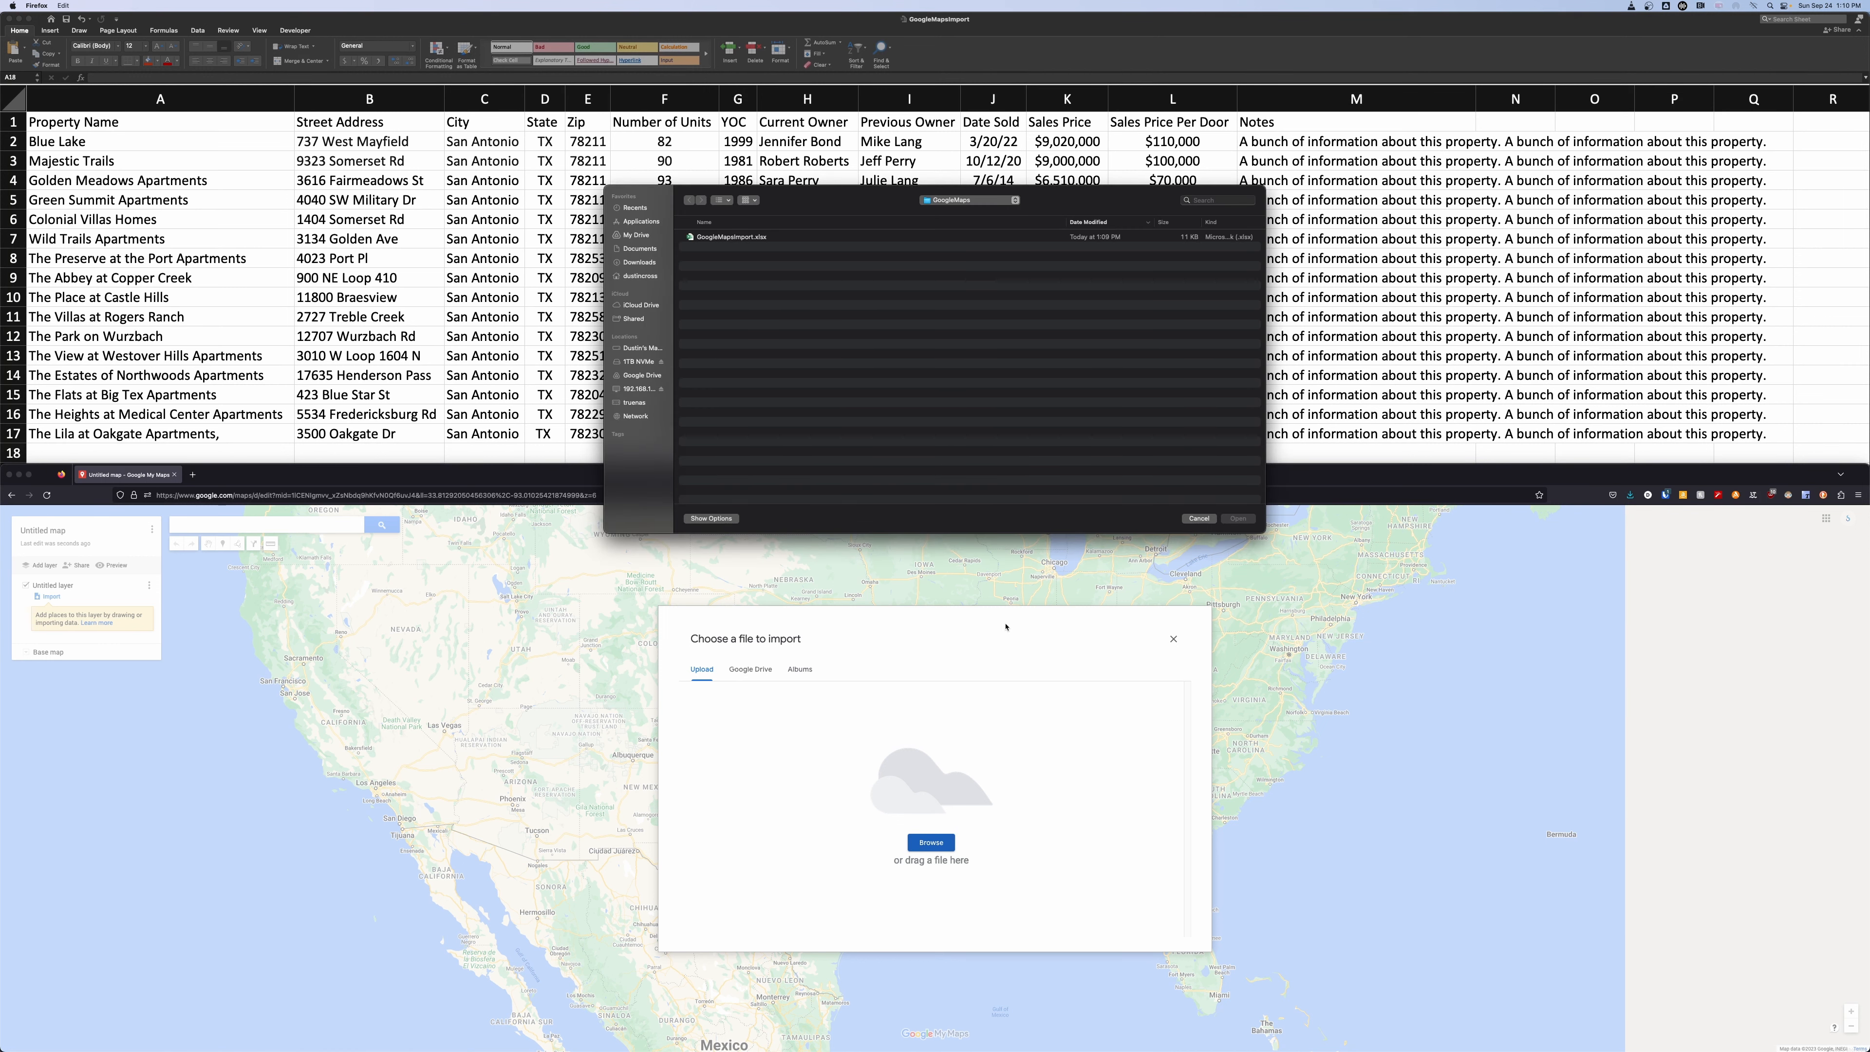
left_click(747, 237)
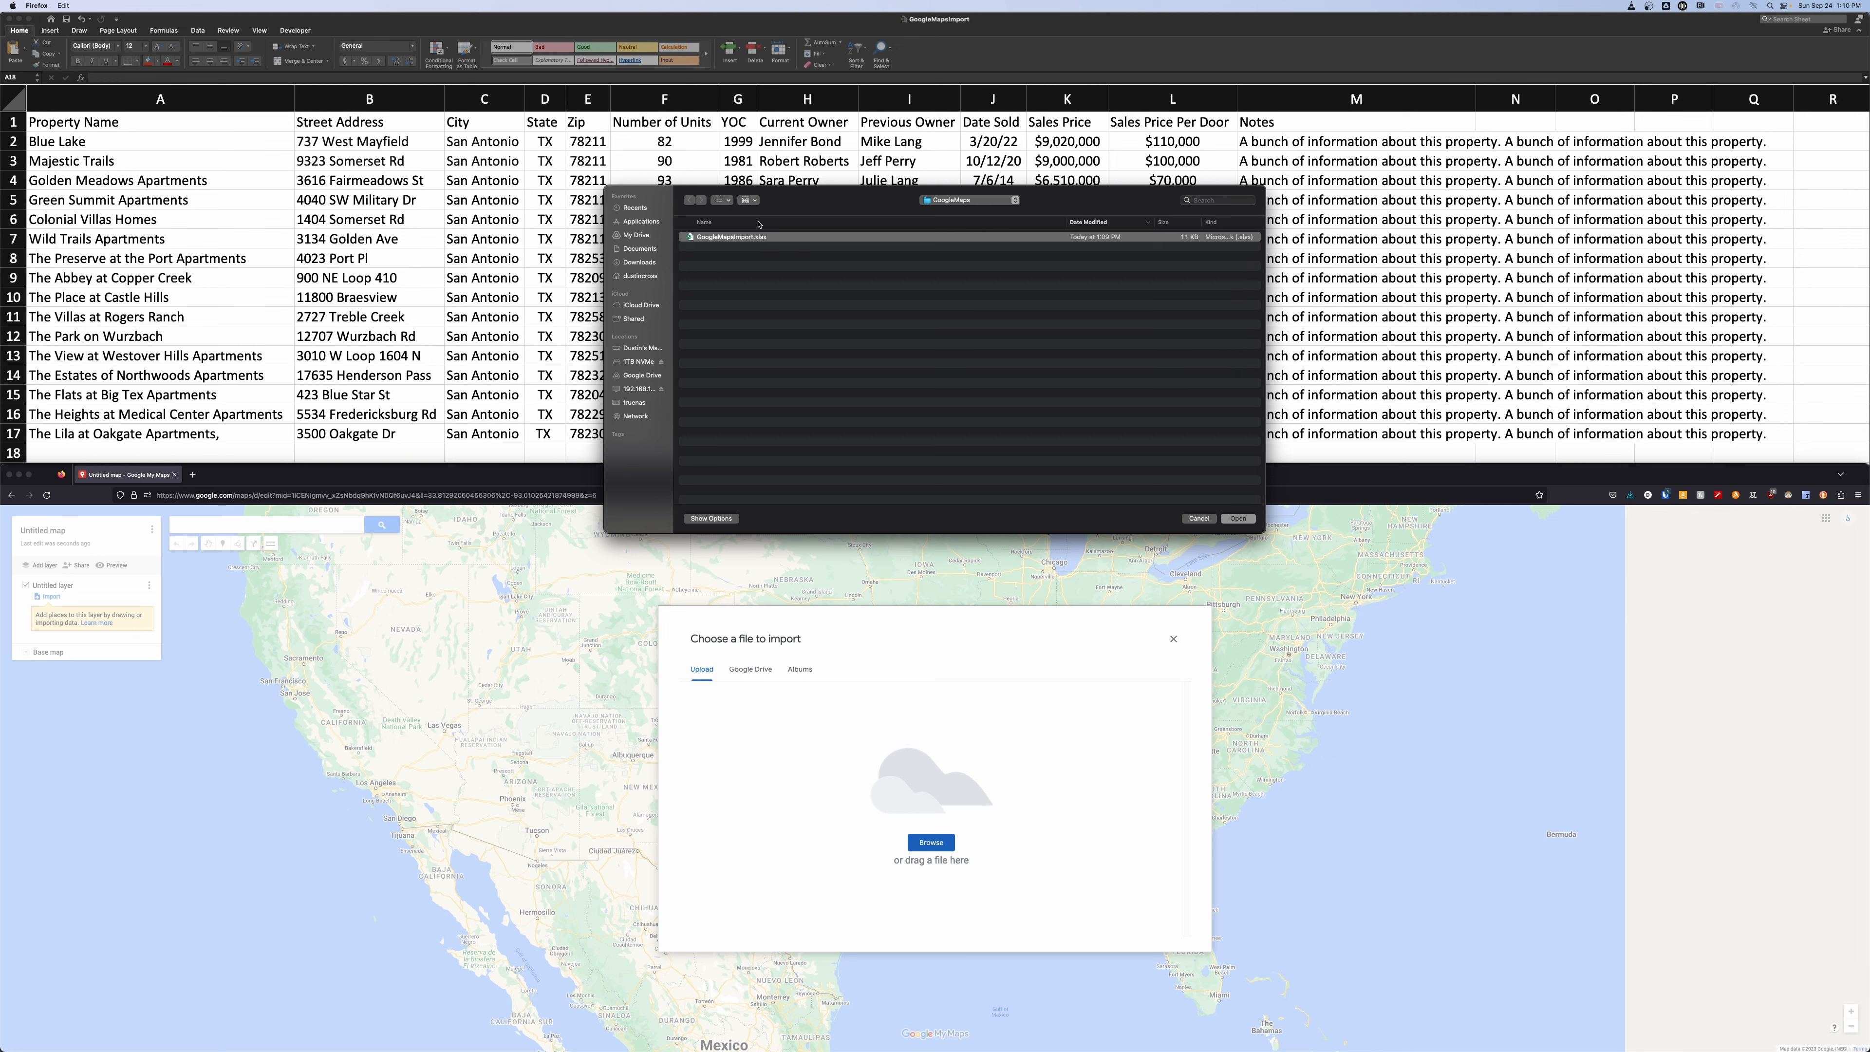
left_click(1238, 518)
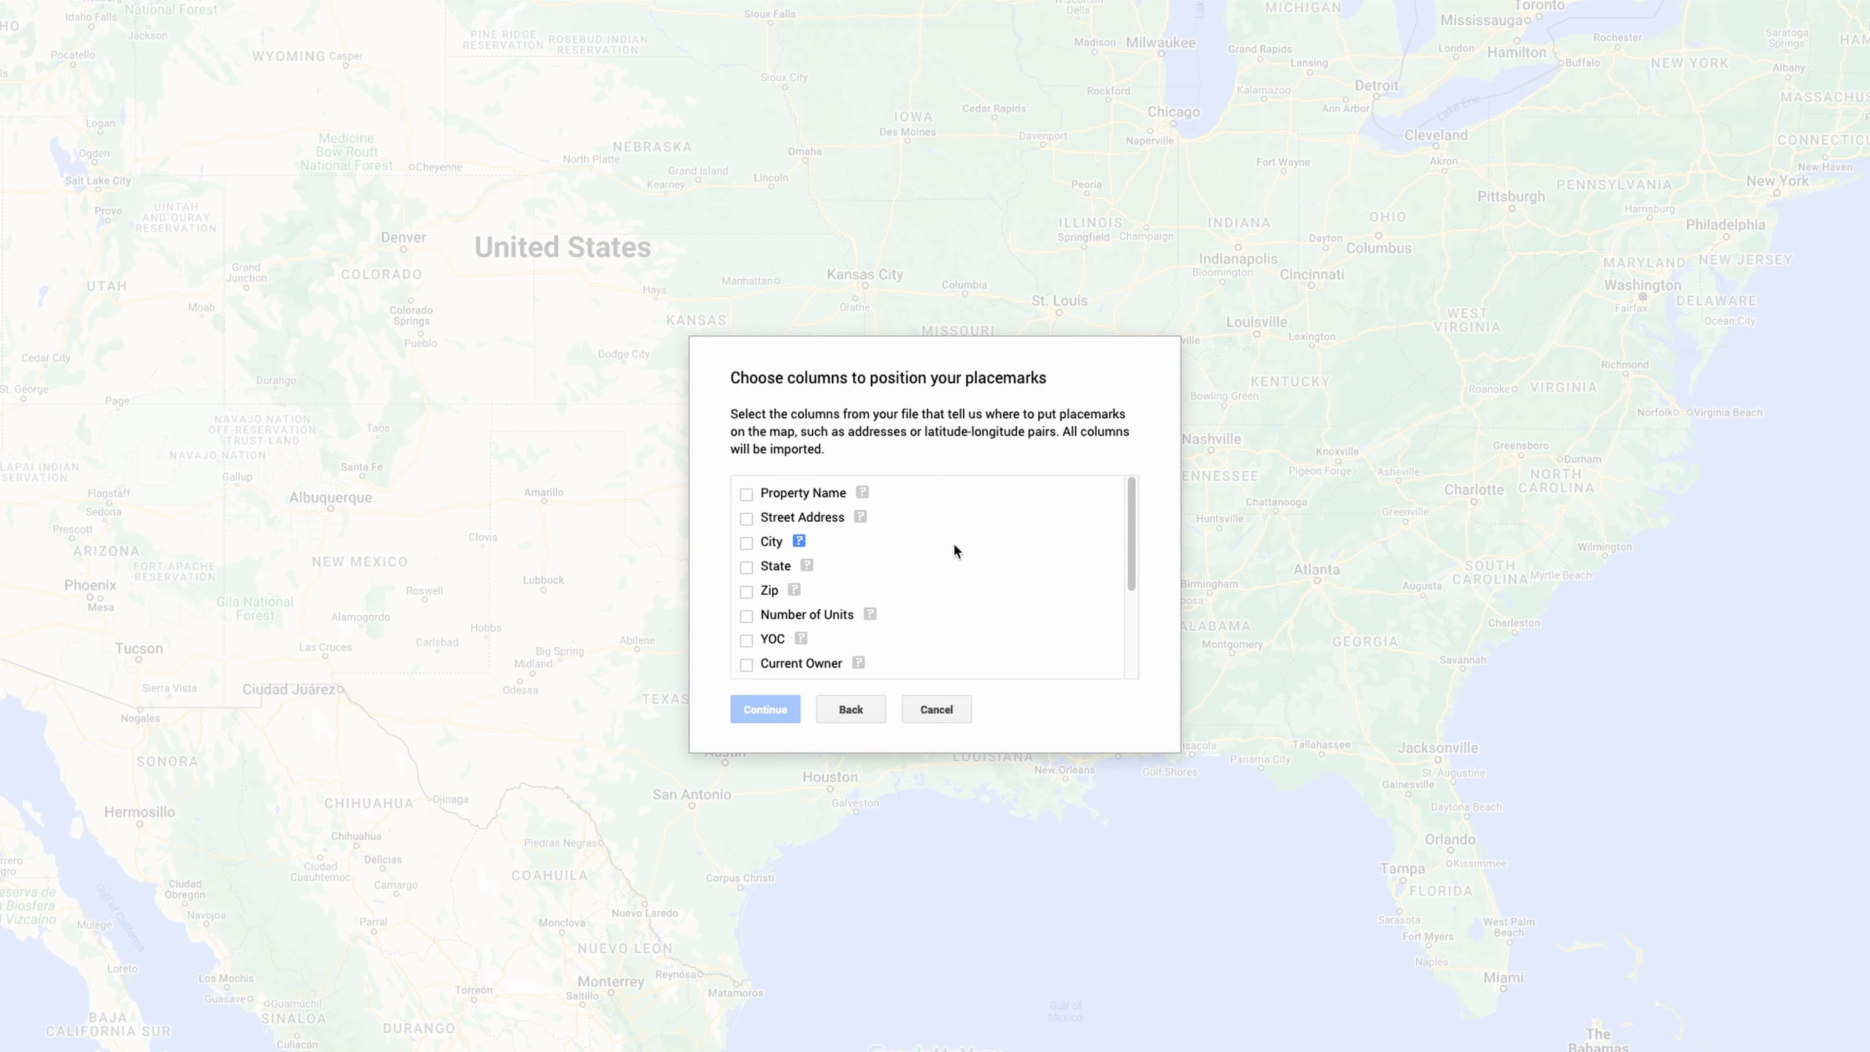
Position the placemarks by Street Address, City, State and Zip, and title the markers by Property Name.
left_click(746, 519)
left_click(747, 543)
left_click(746, 567)
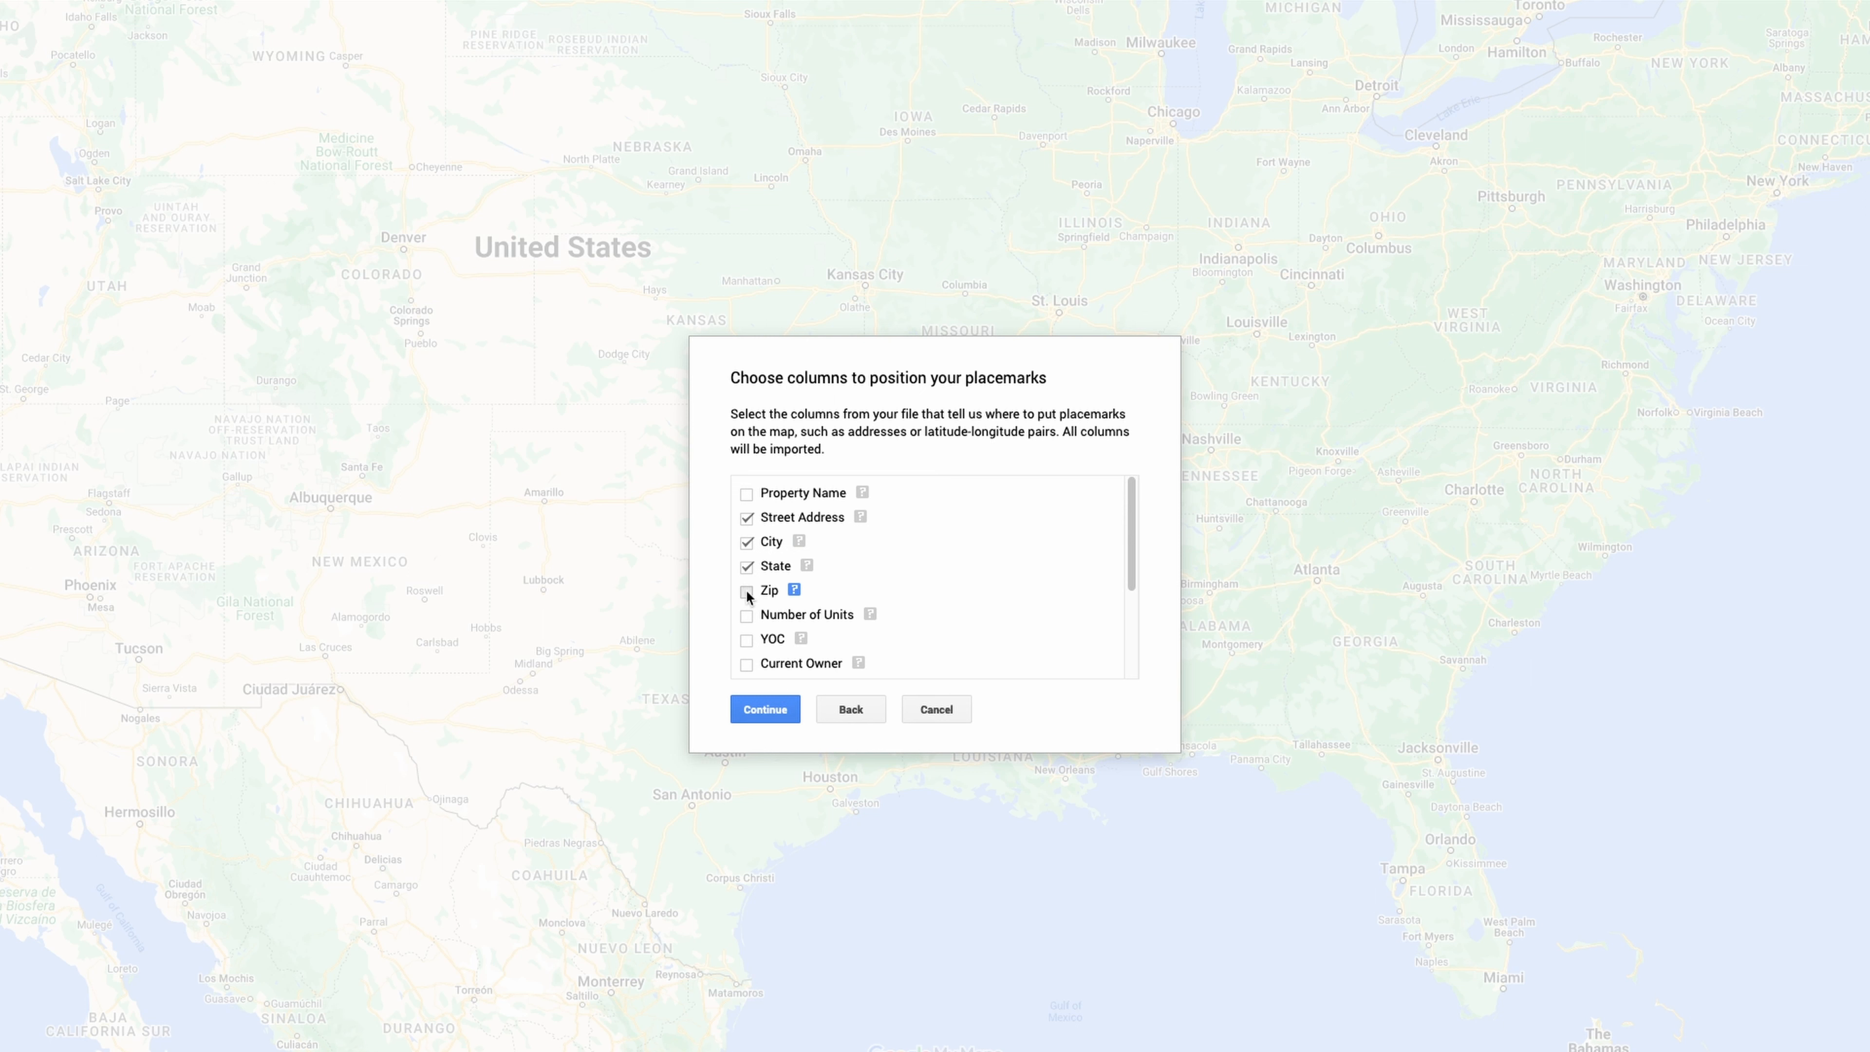
left_click(747, 592)
left_click(752, 717)
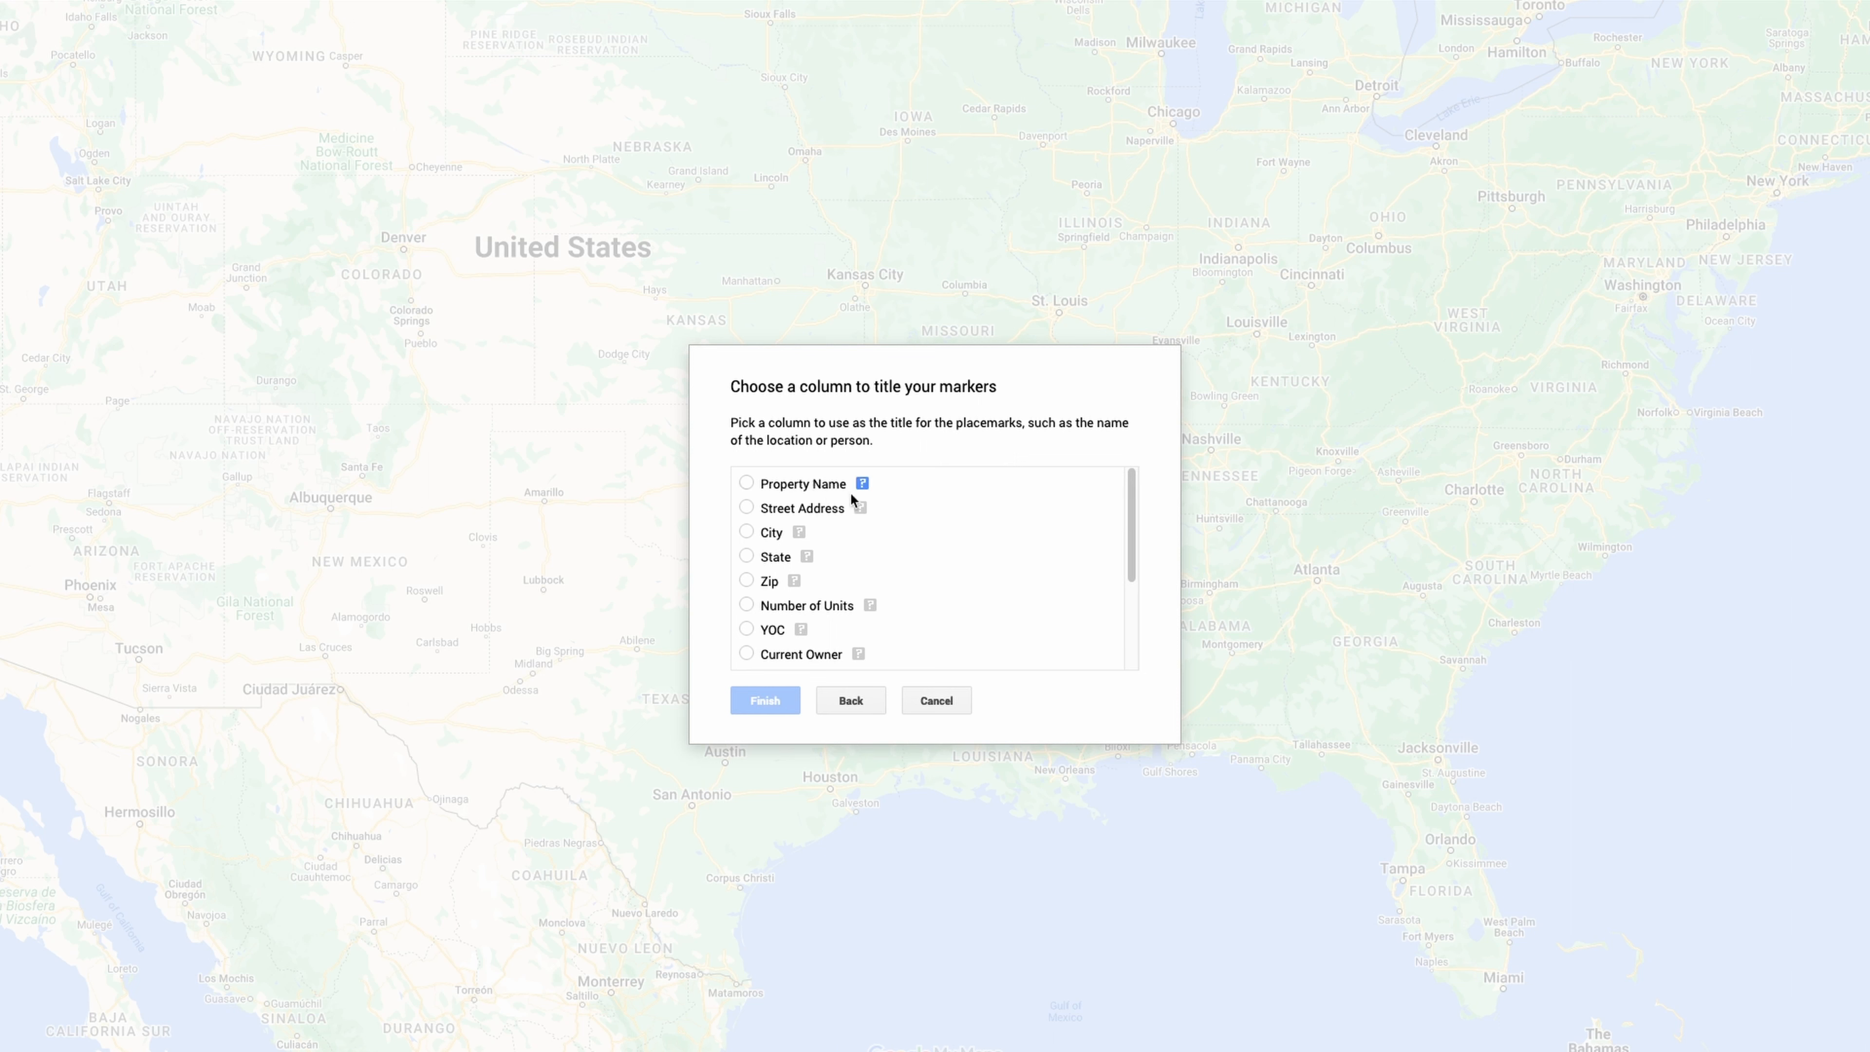
left_click(746, 483)
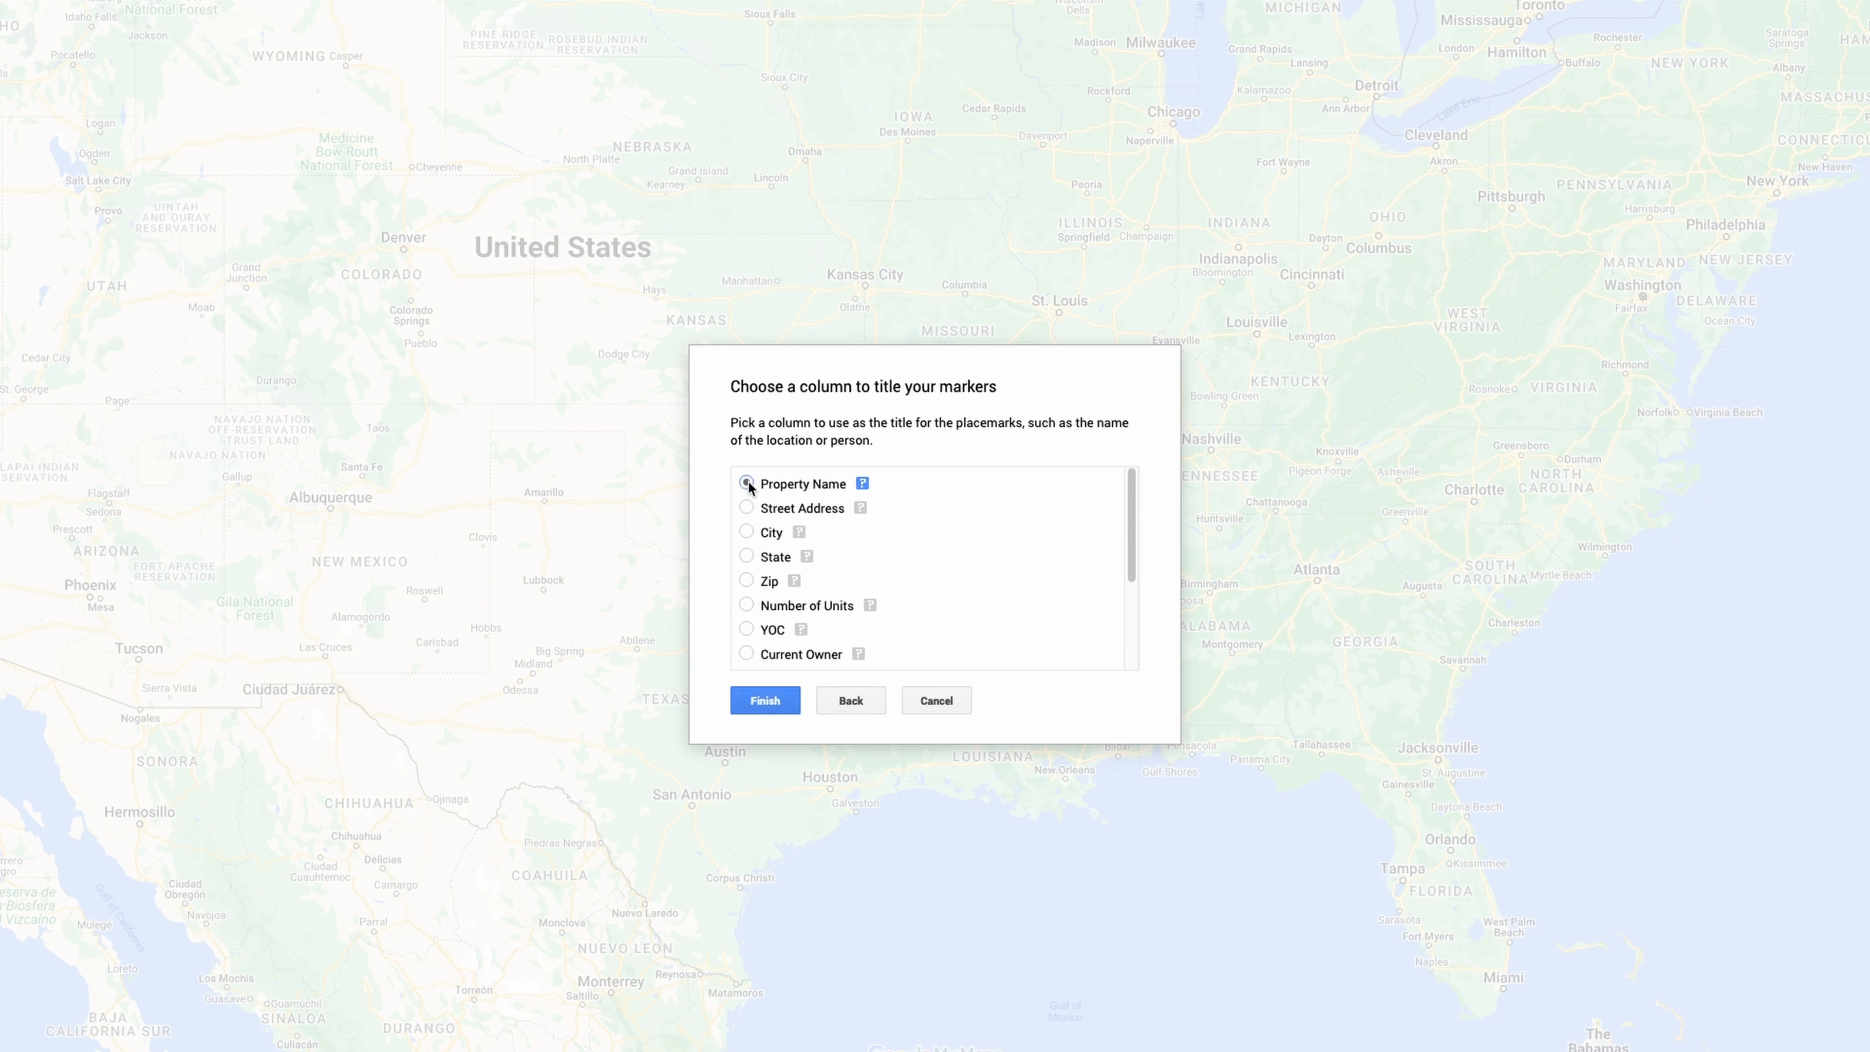
left_click(754, 706)
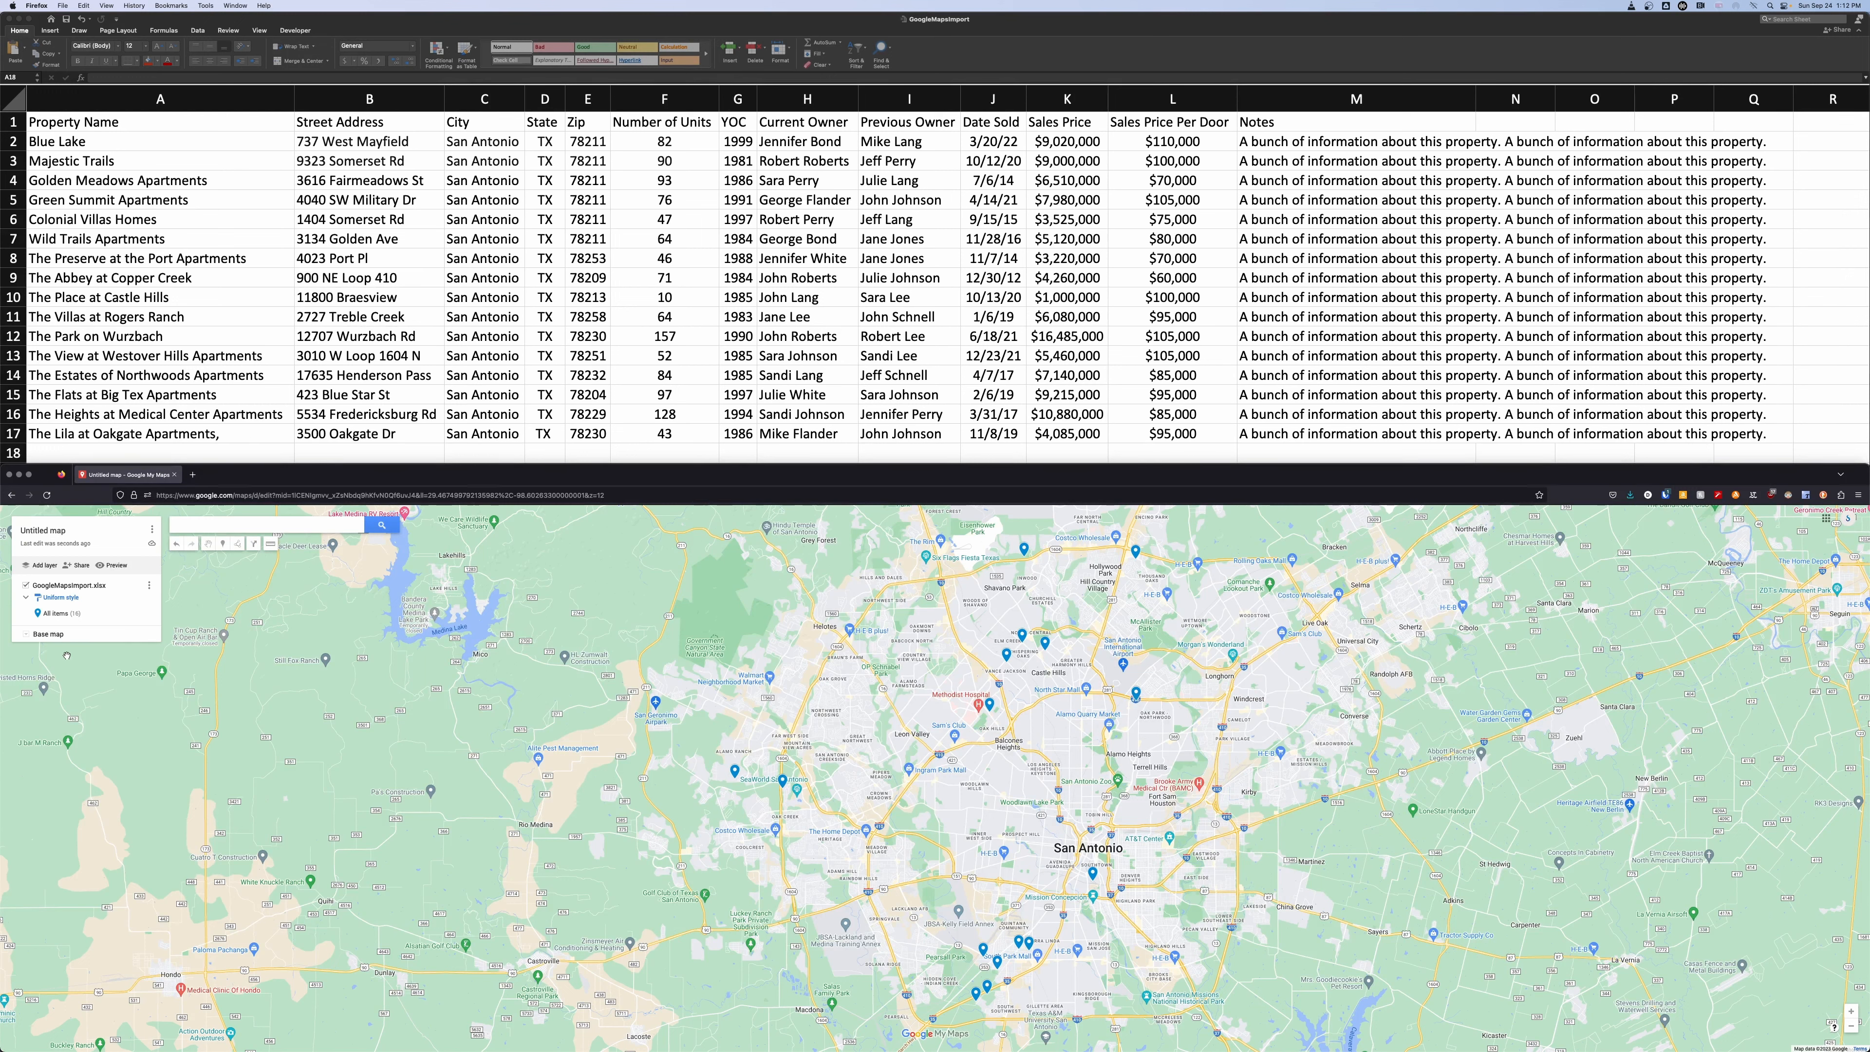
Change the base map to the pale, muted style so the property markers stand out.
left_click(28, 635)
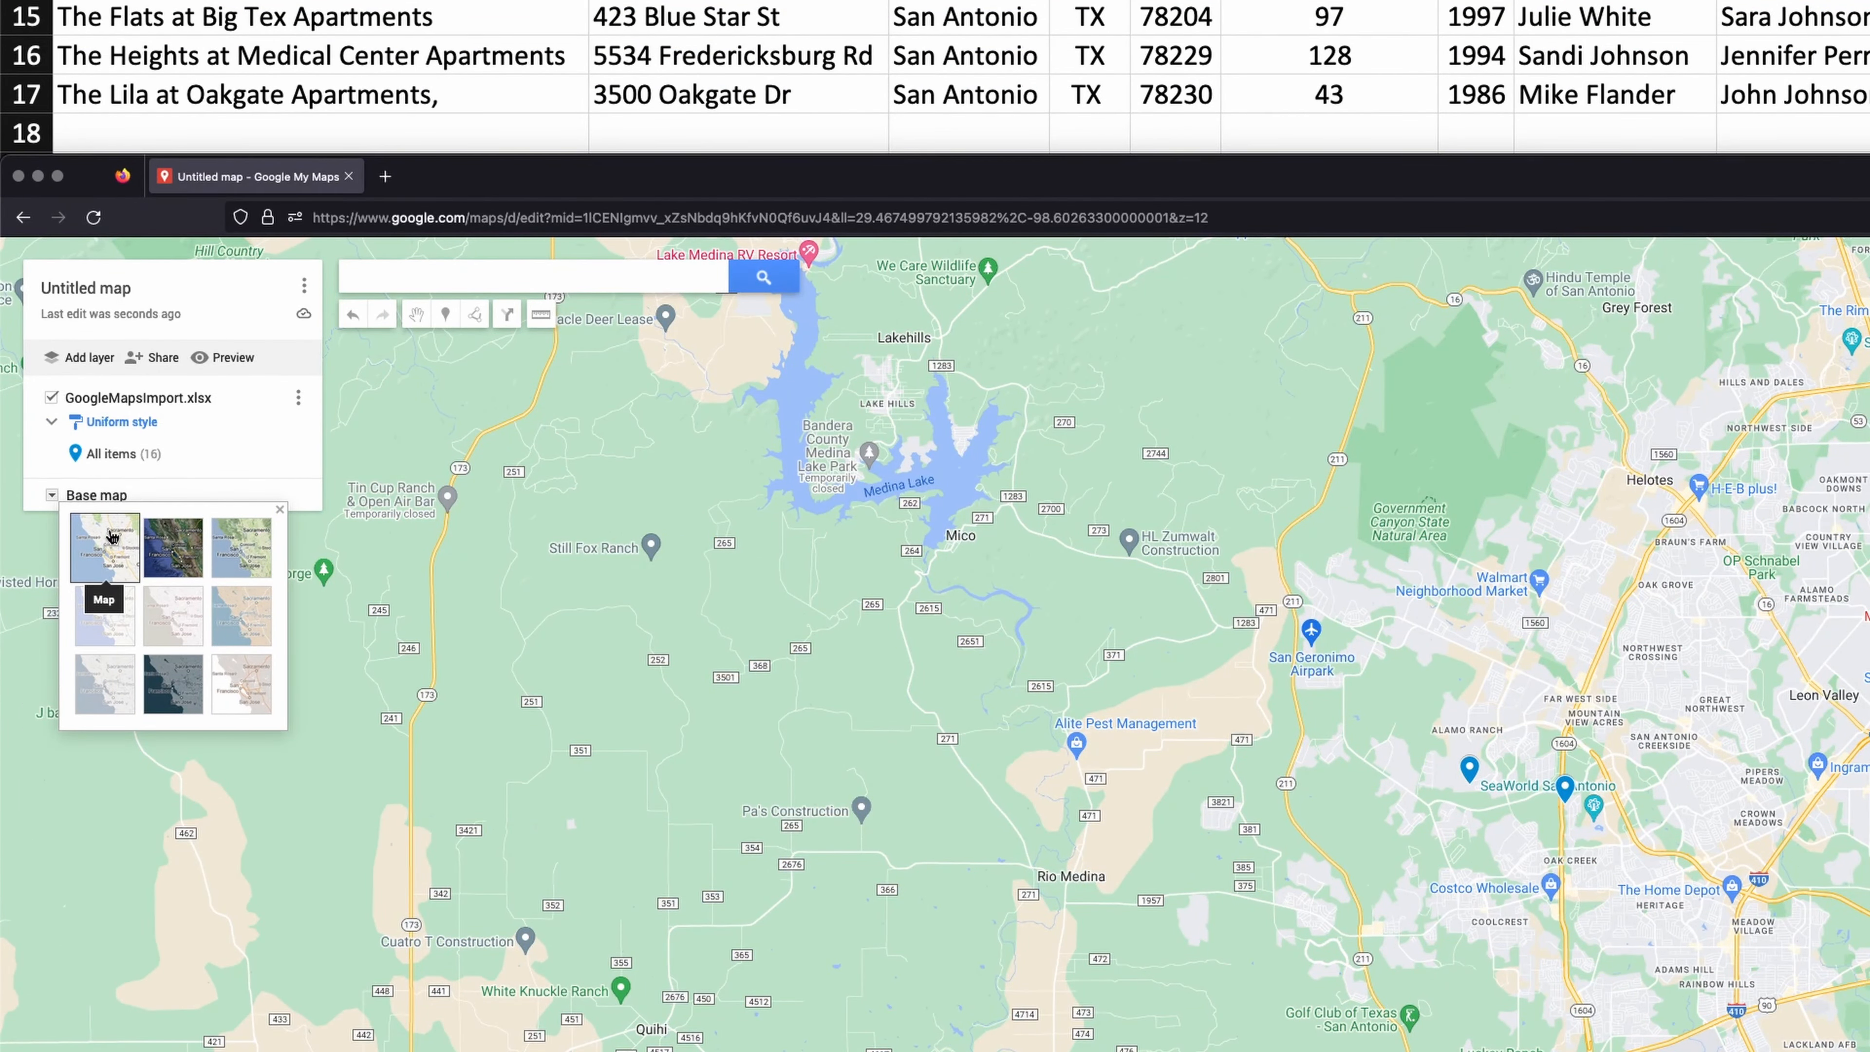
left_click(102, 623)
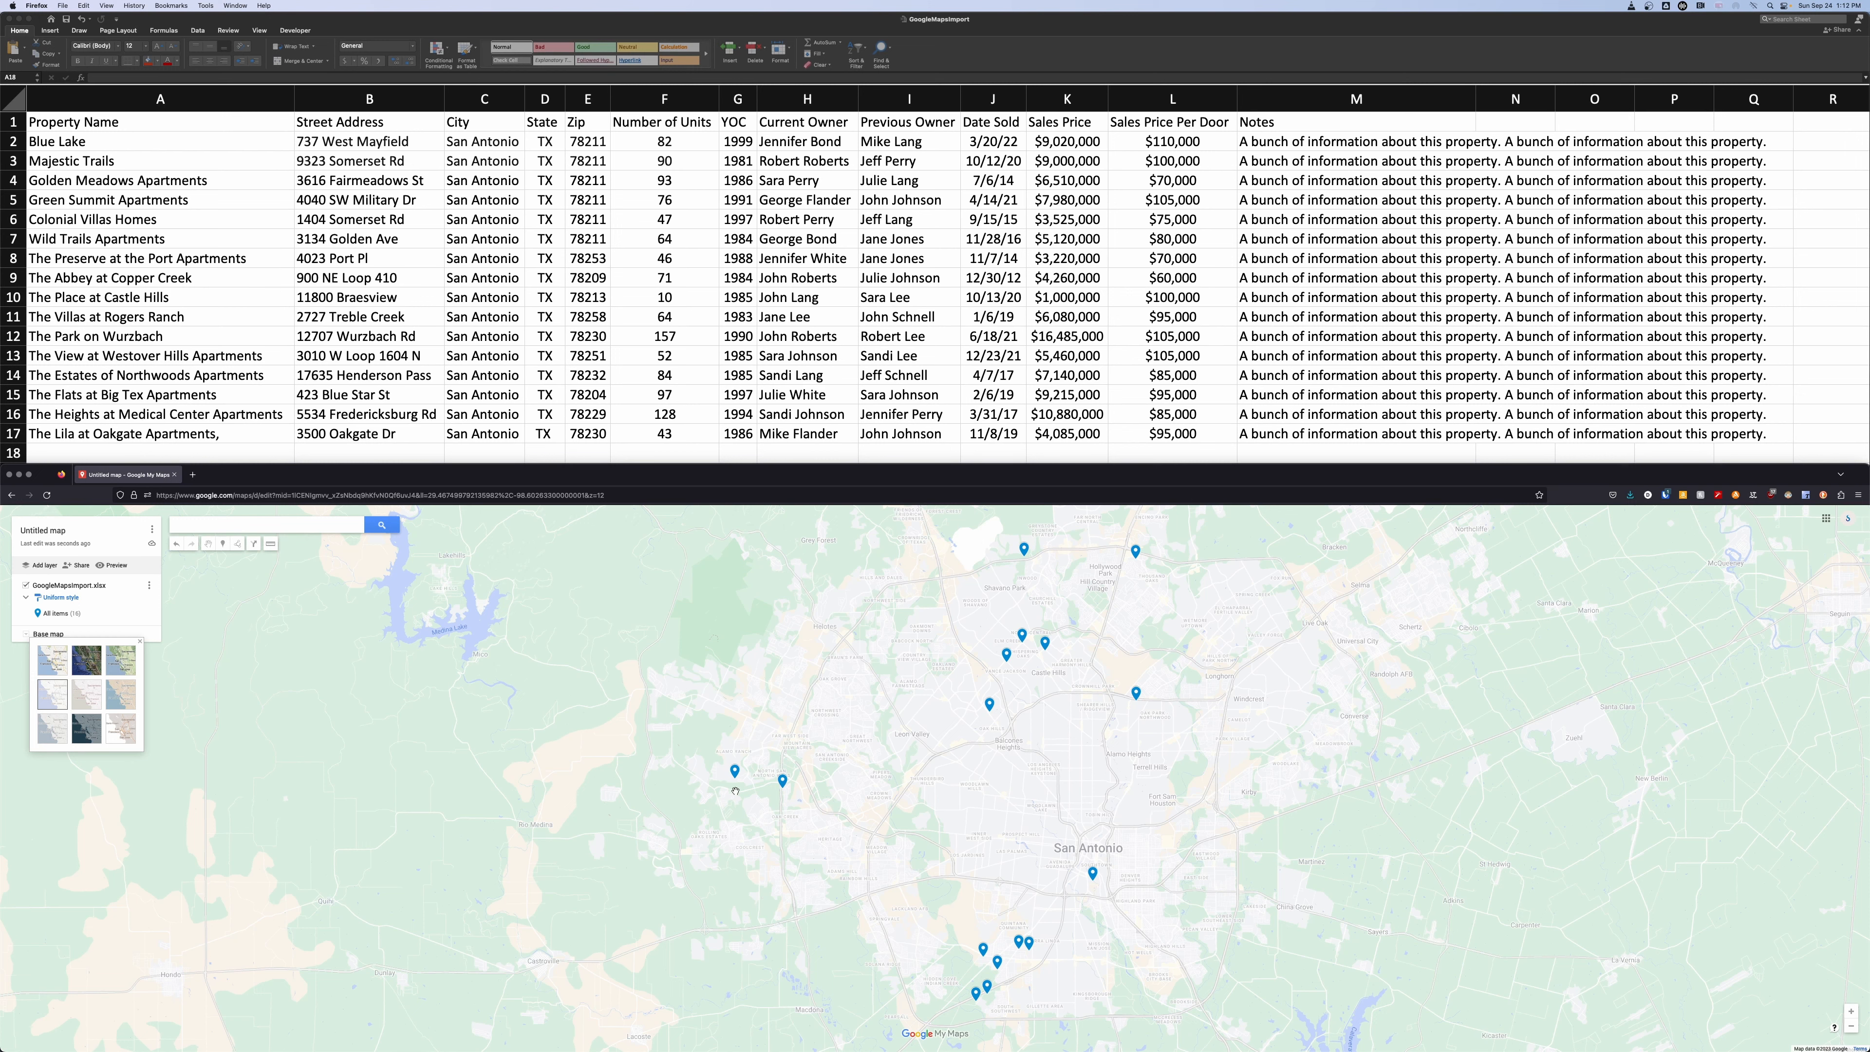
Examine the details of The Heights at Medical Center, The Estates of Northwoods and The View at Westover Hills markers.
left_click(991, 706)
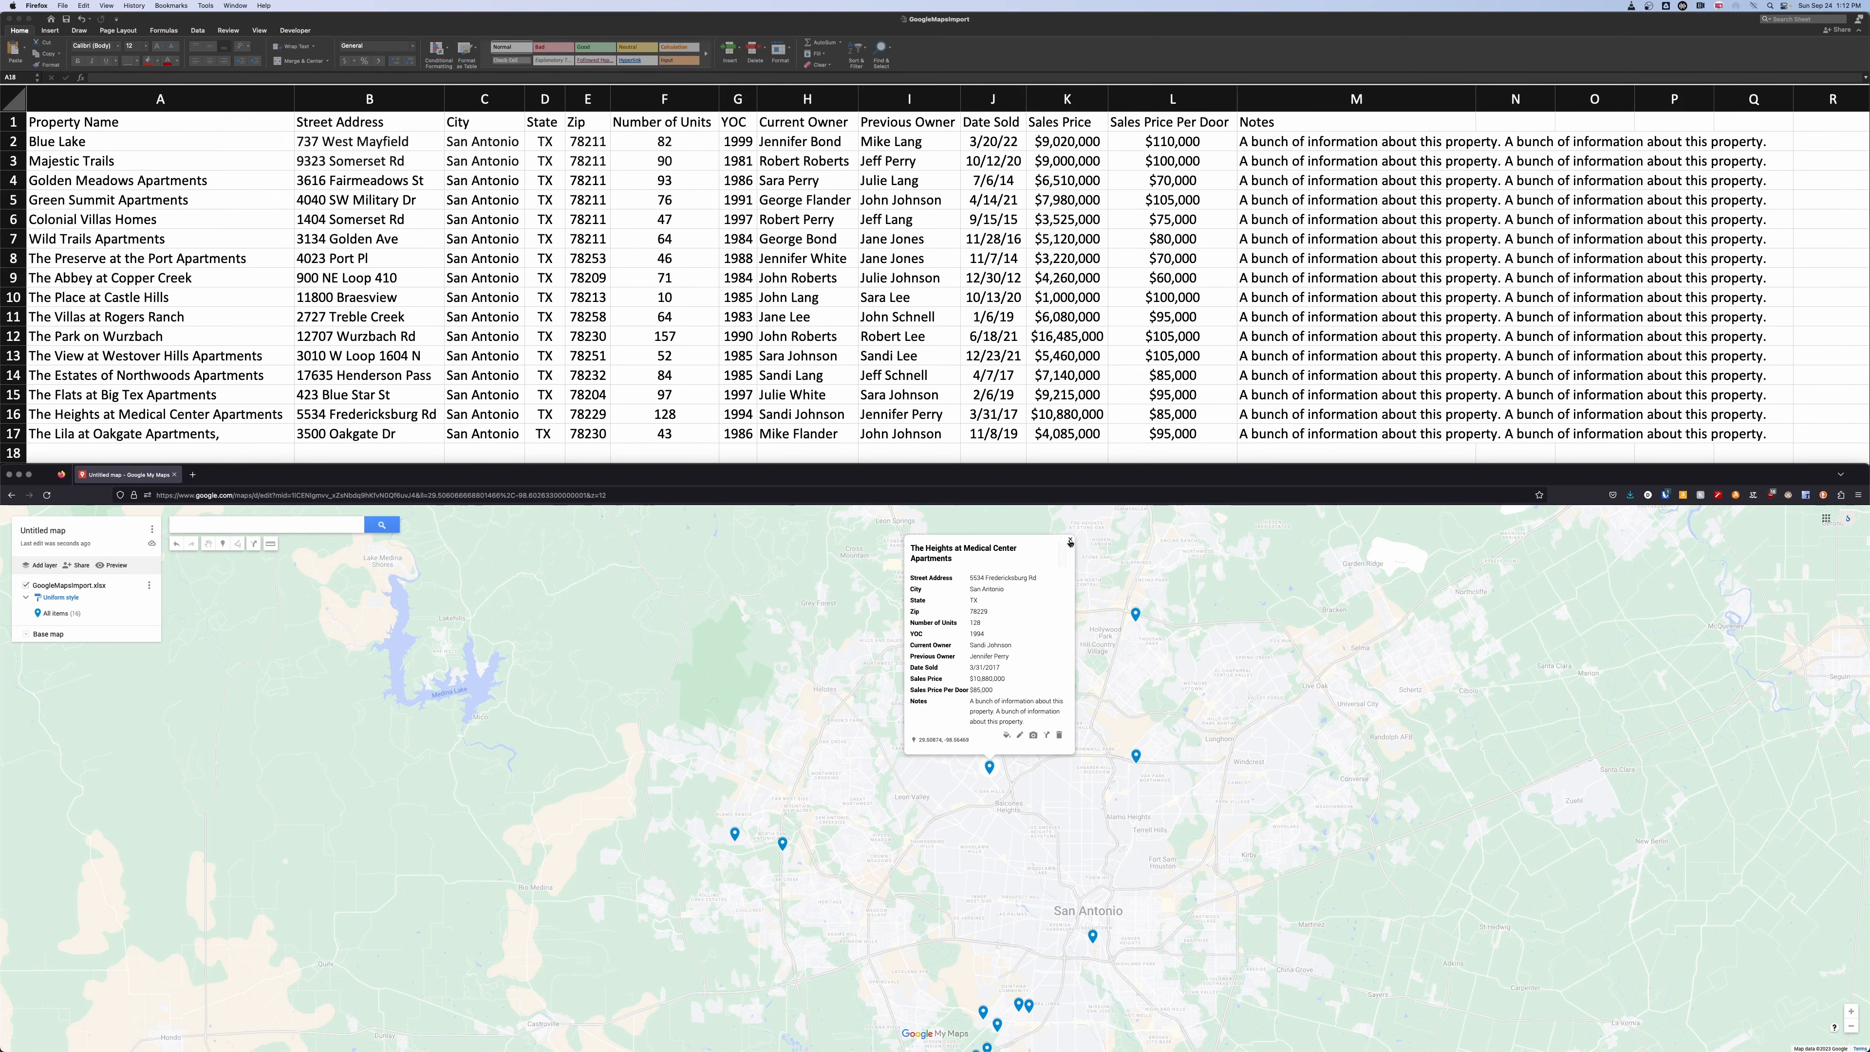
left_click(1070, 541)
left_click(1135, 613)
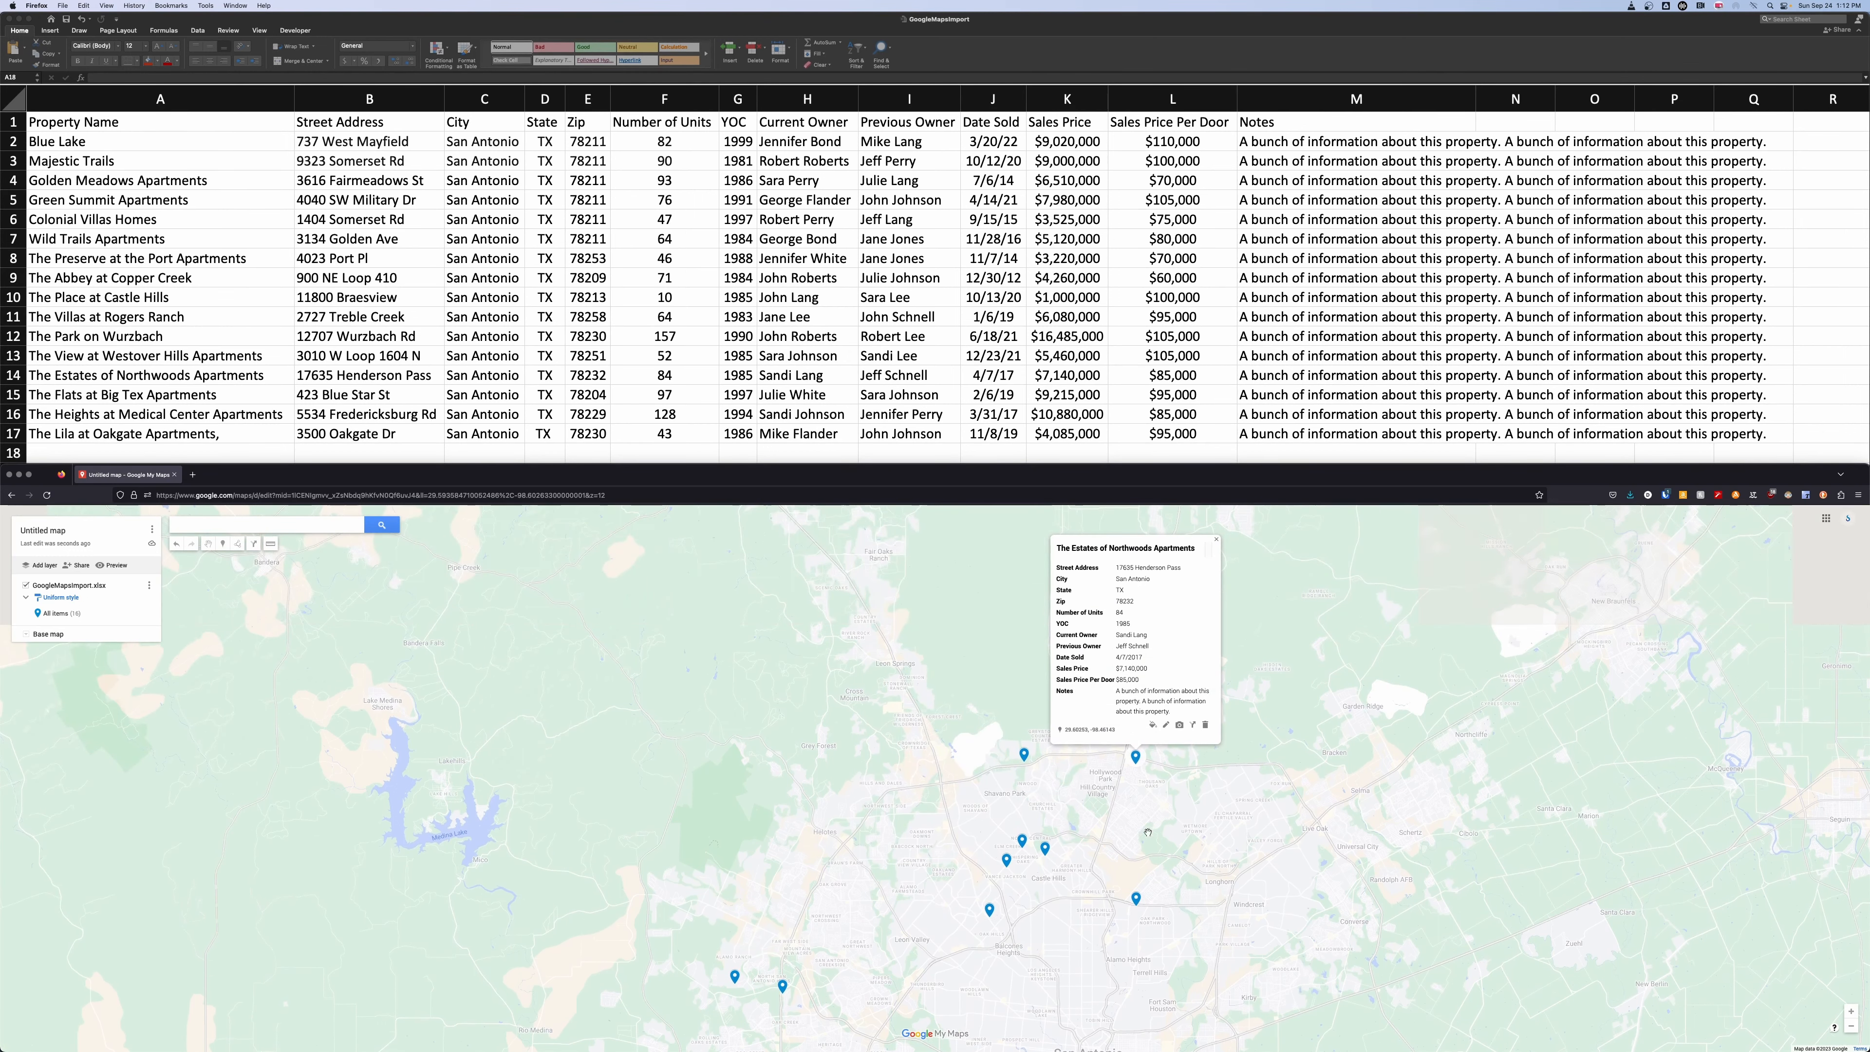
left_click(783, 985)
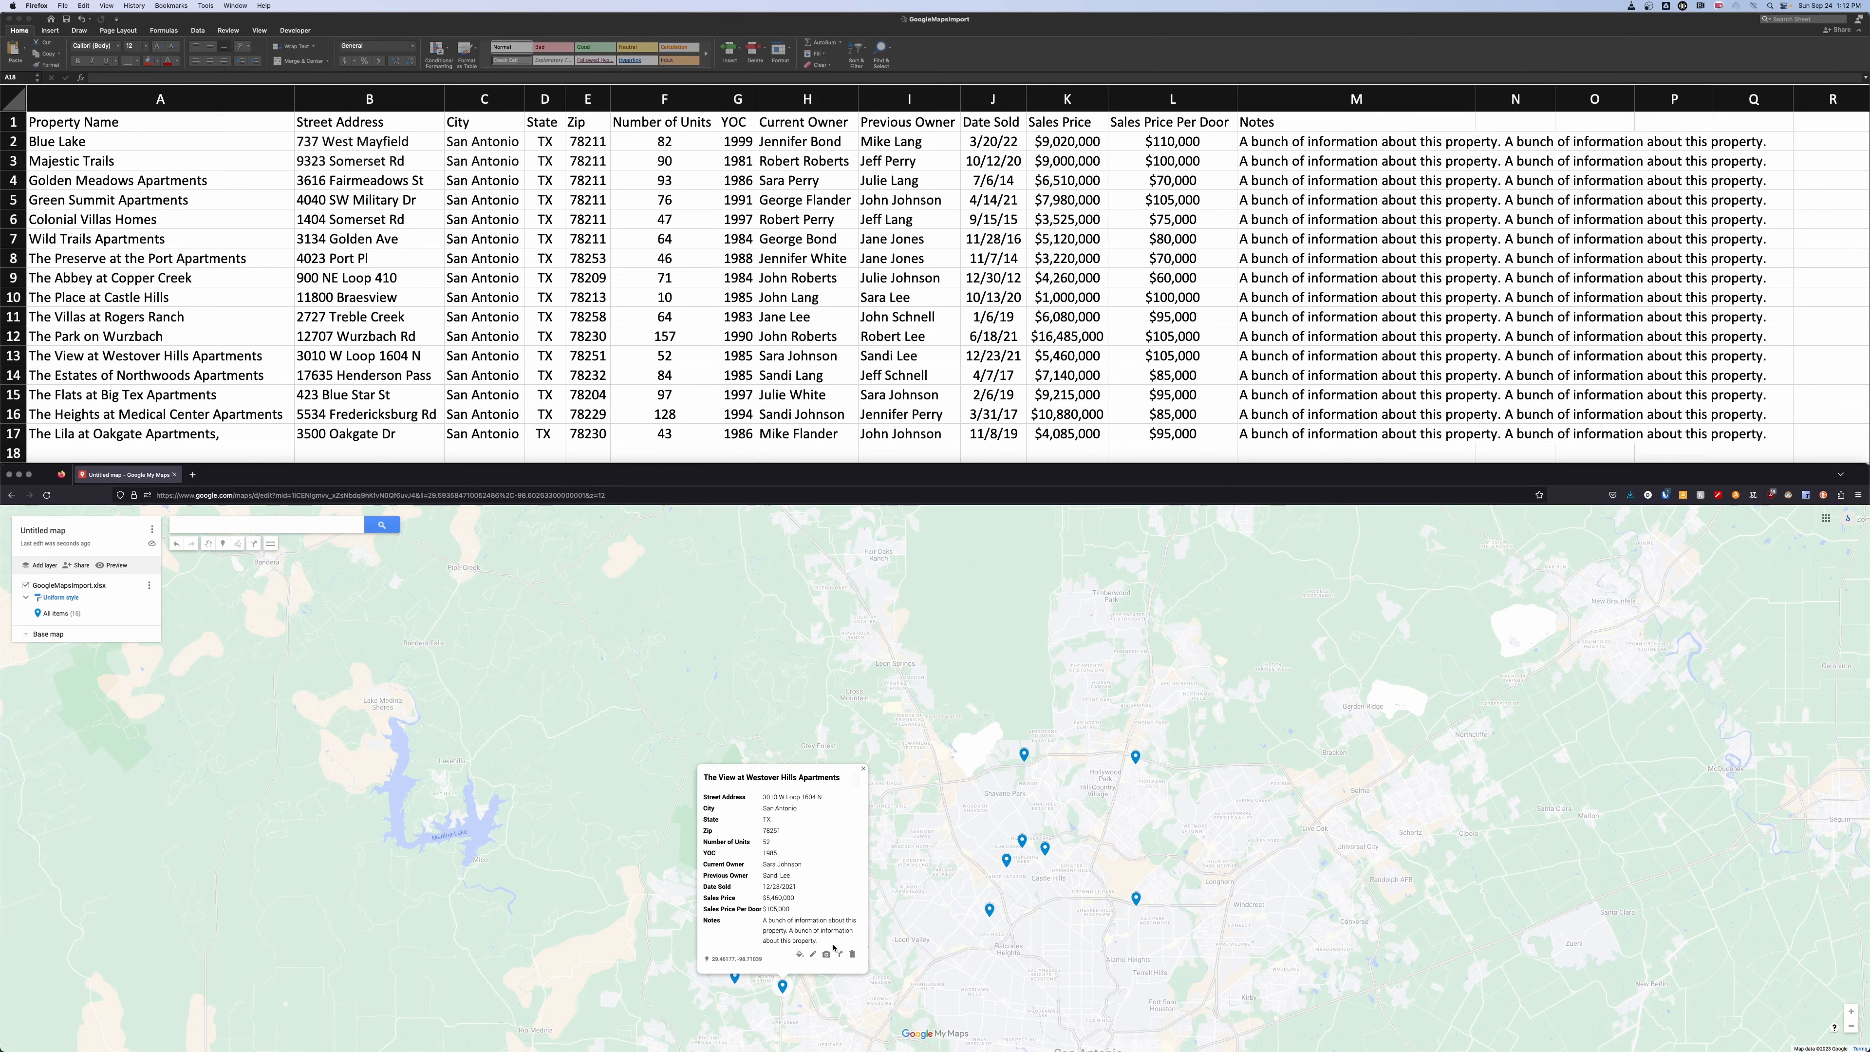
left_click(863, 769)
left_click_drag(846, 838, 741, 645)
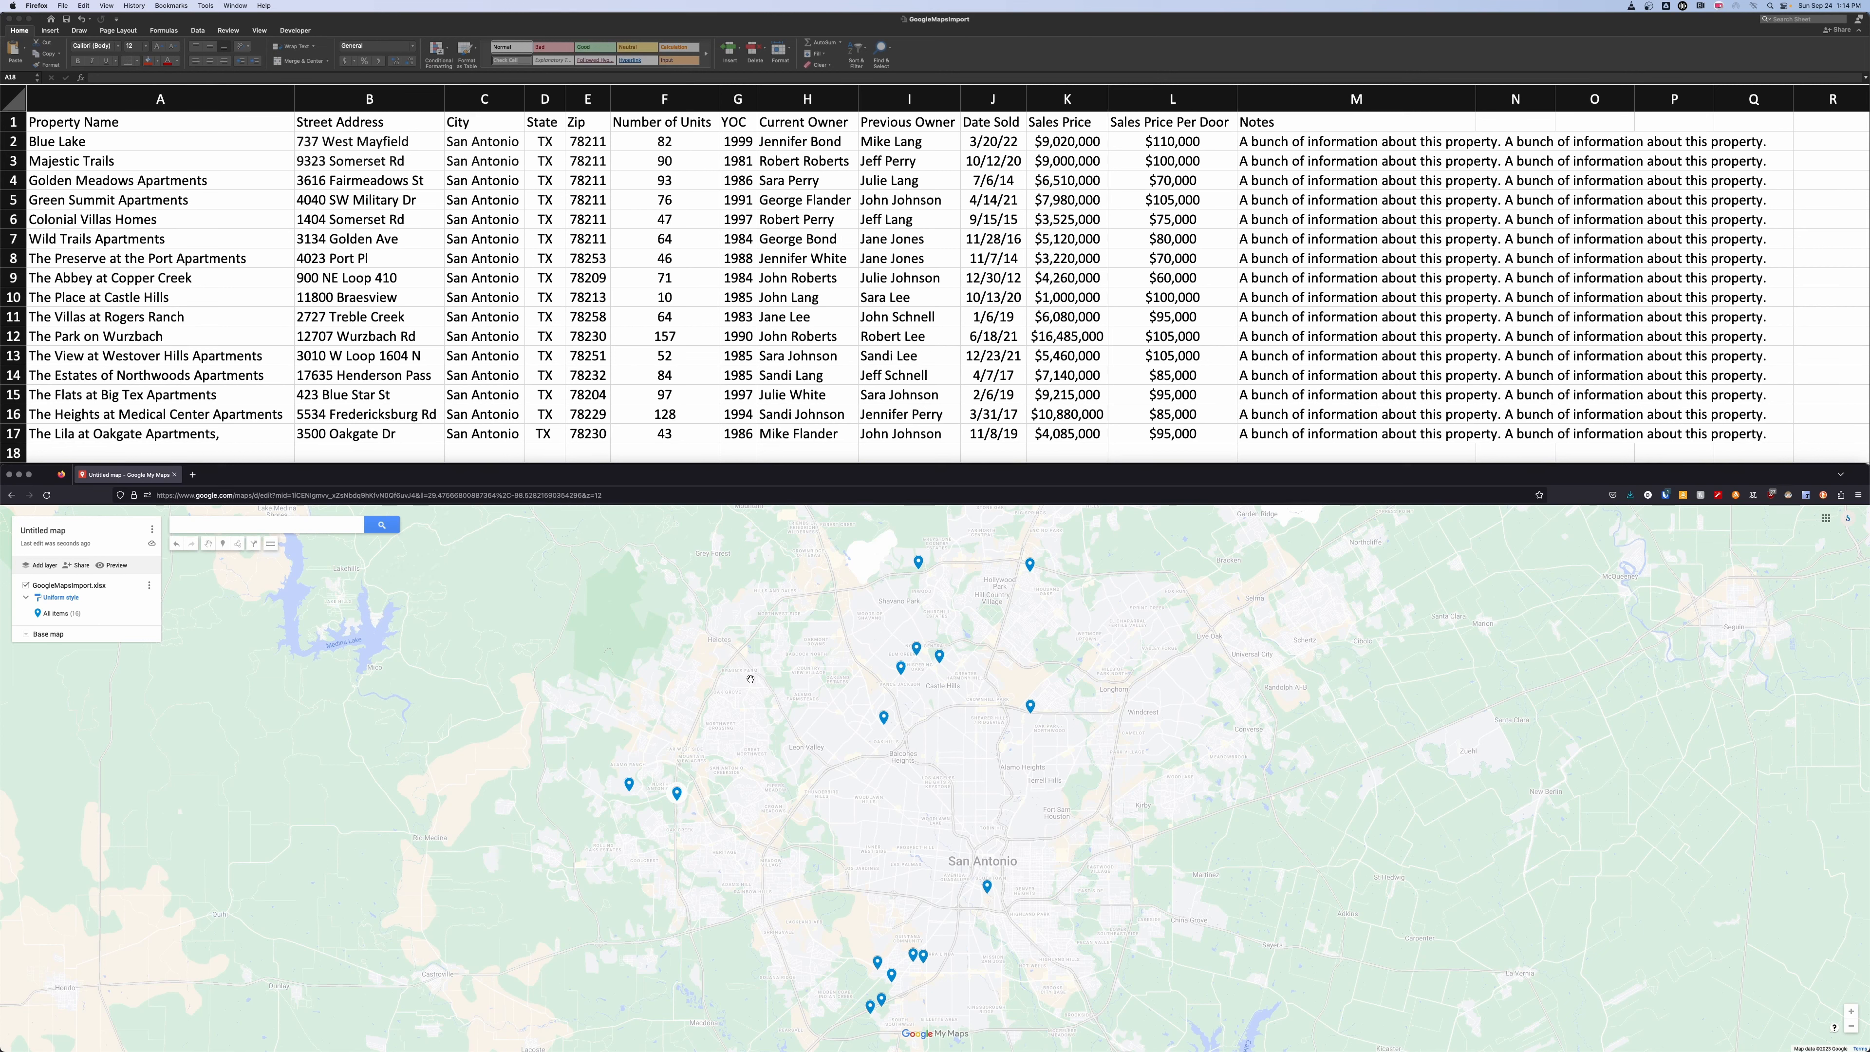
Recolour all markers in the layer dark red through the style of The View at Westover Hills Apartments marker.
left_click(677, 794)
left_click(693, 761)
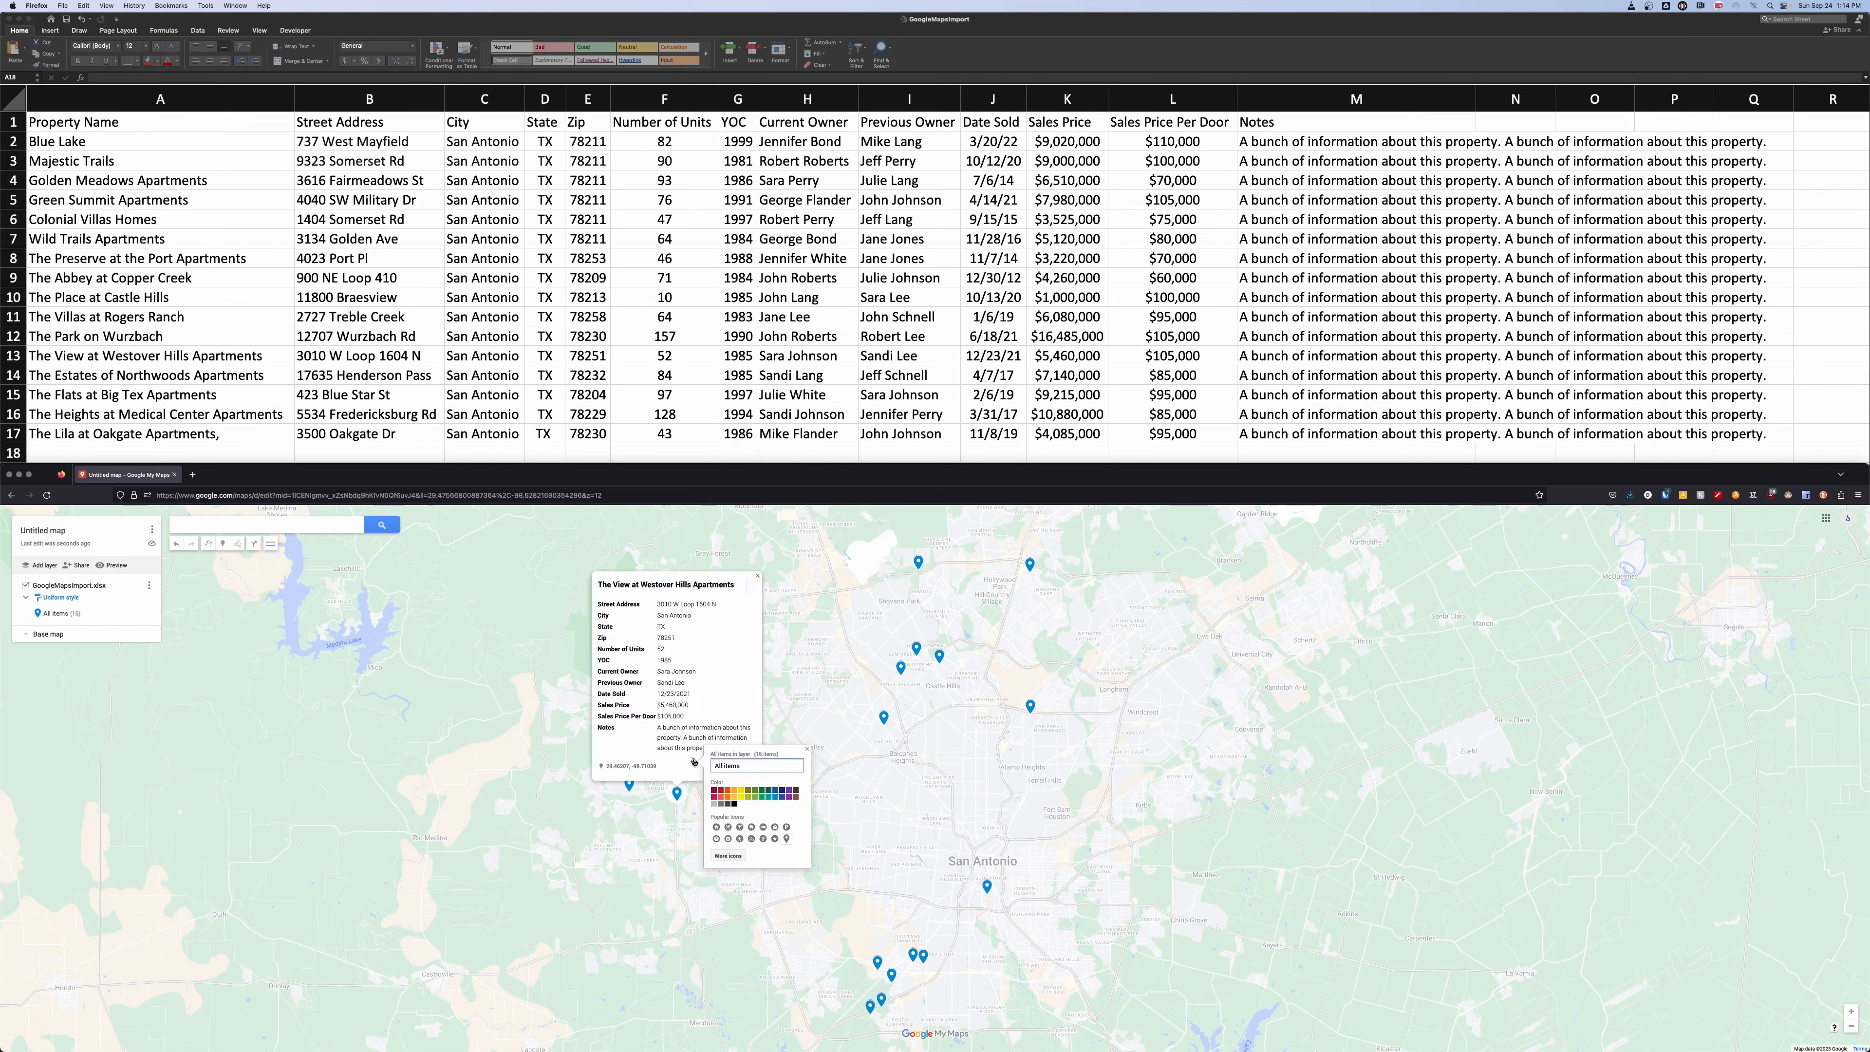
left_click(720, 793)
left_click(758, 578)
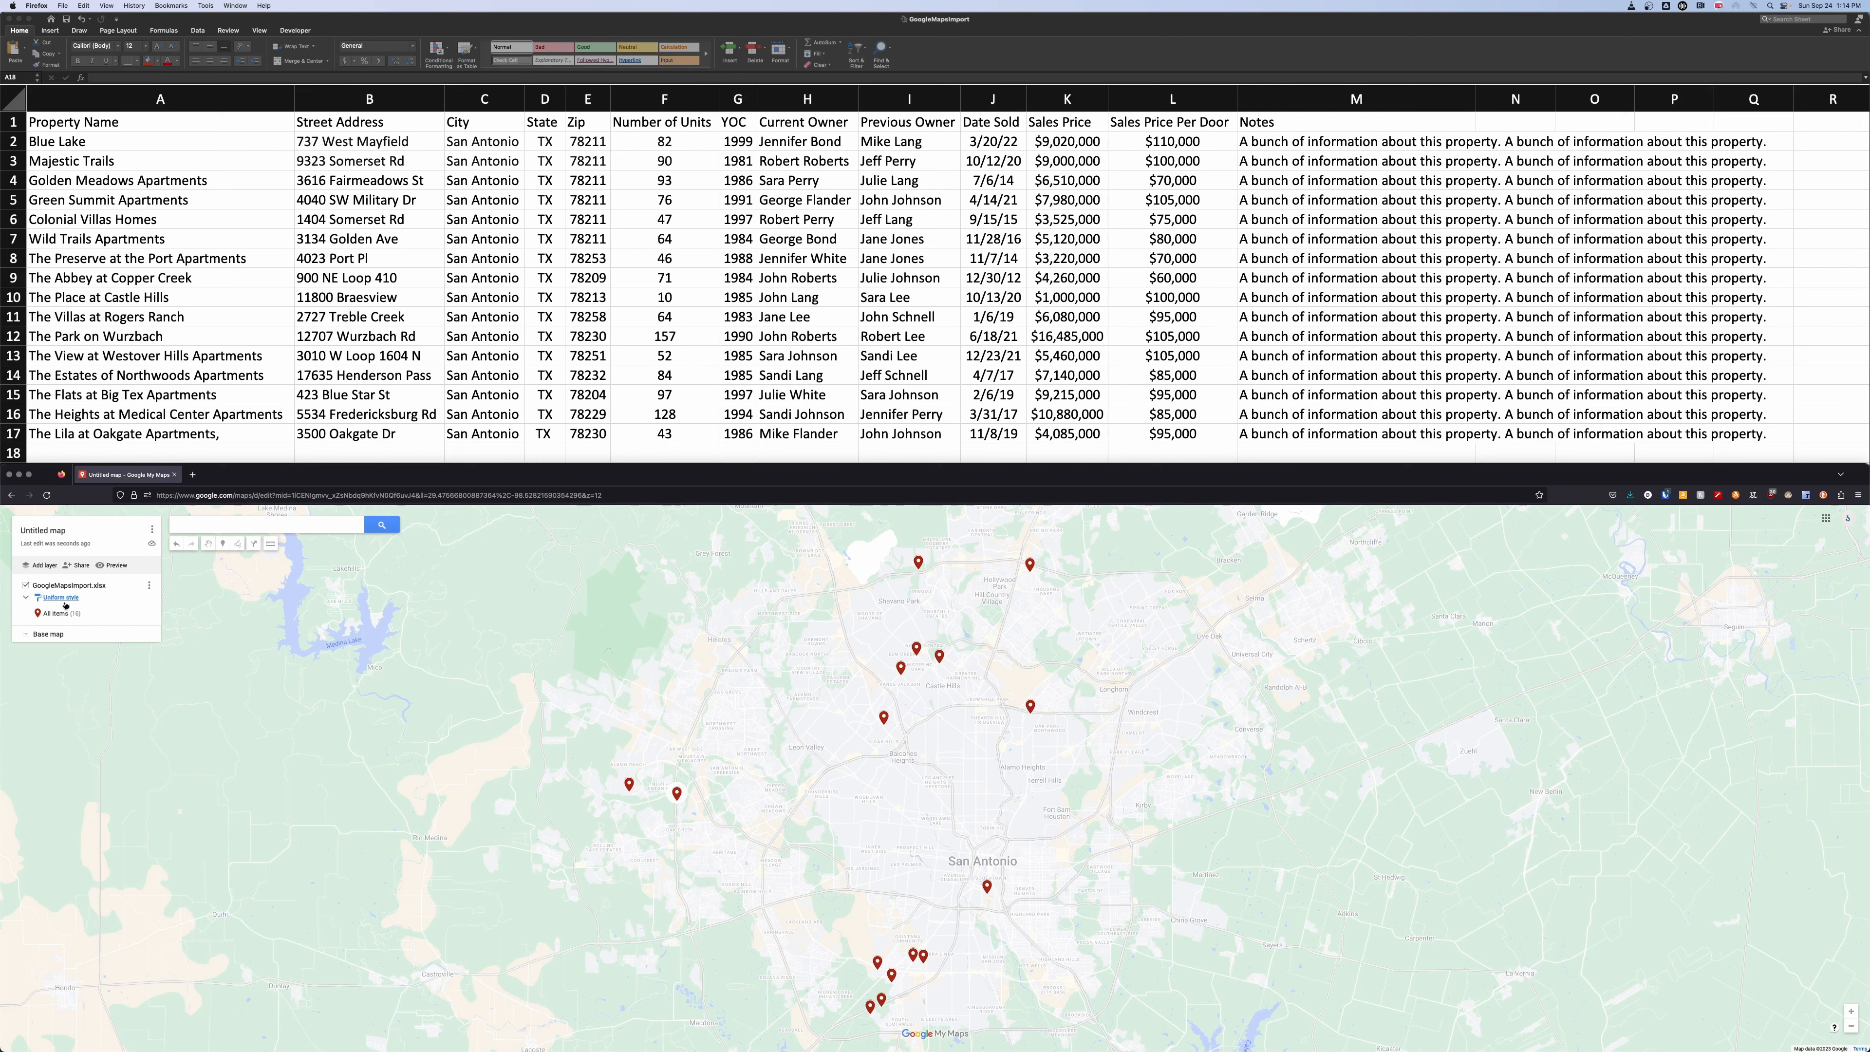
Add two new layers to the map and rename the imported layer "default Layer".
left_click(42, 565)
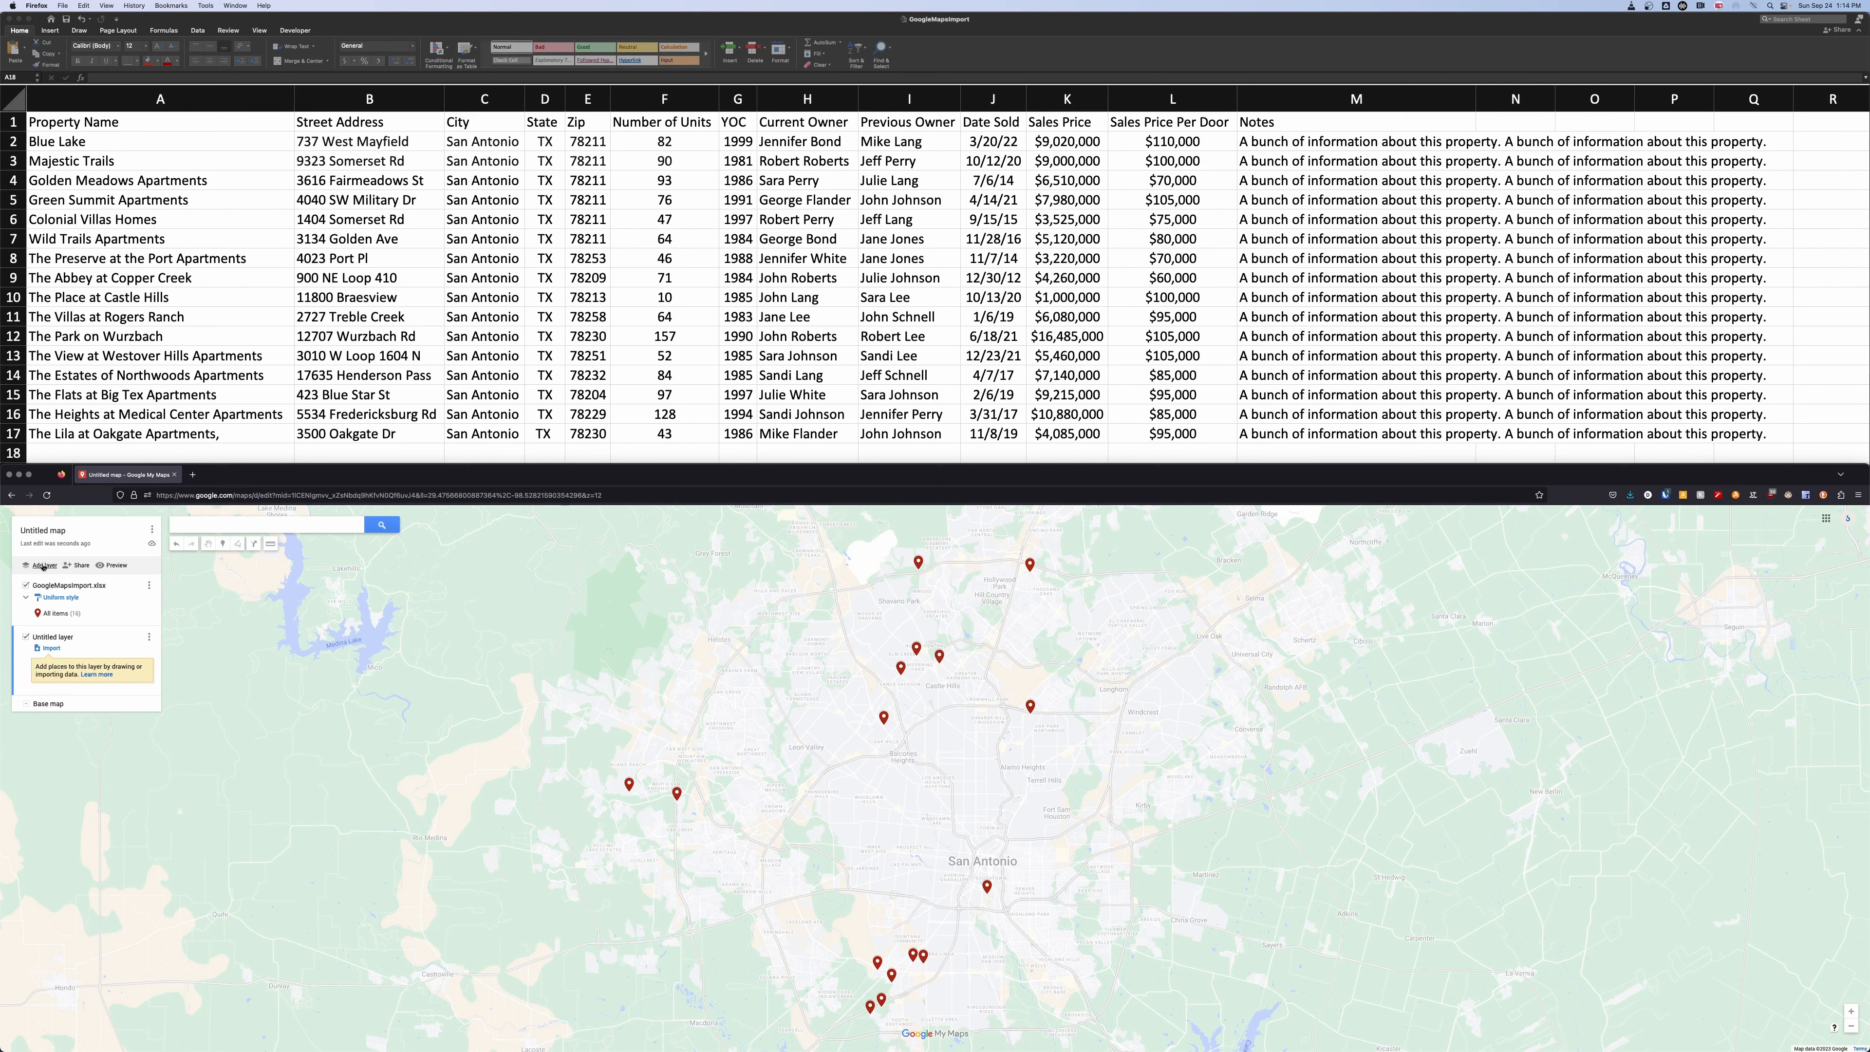
left_click(42, 565)
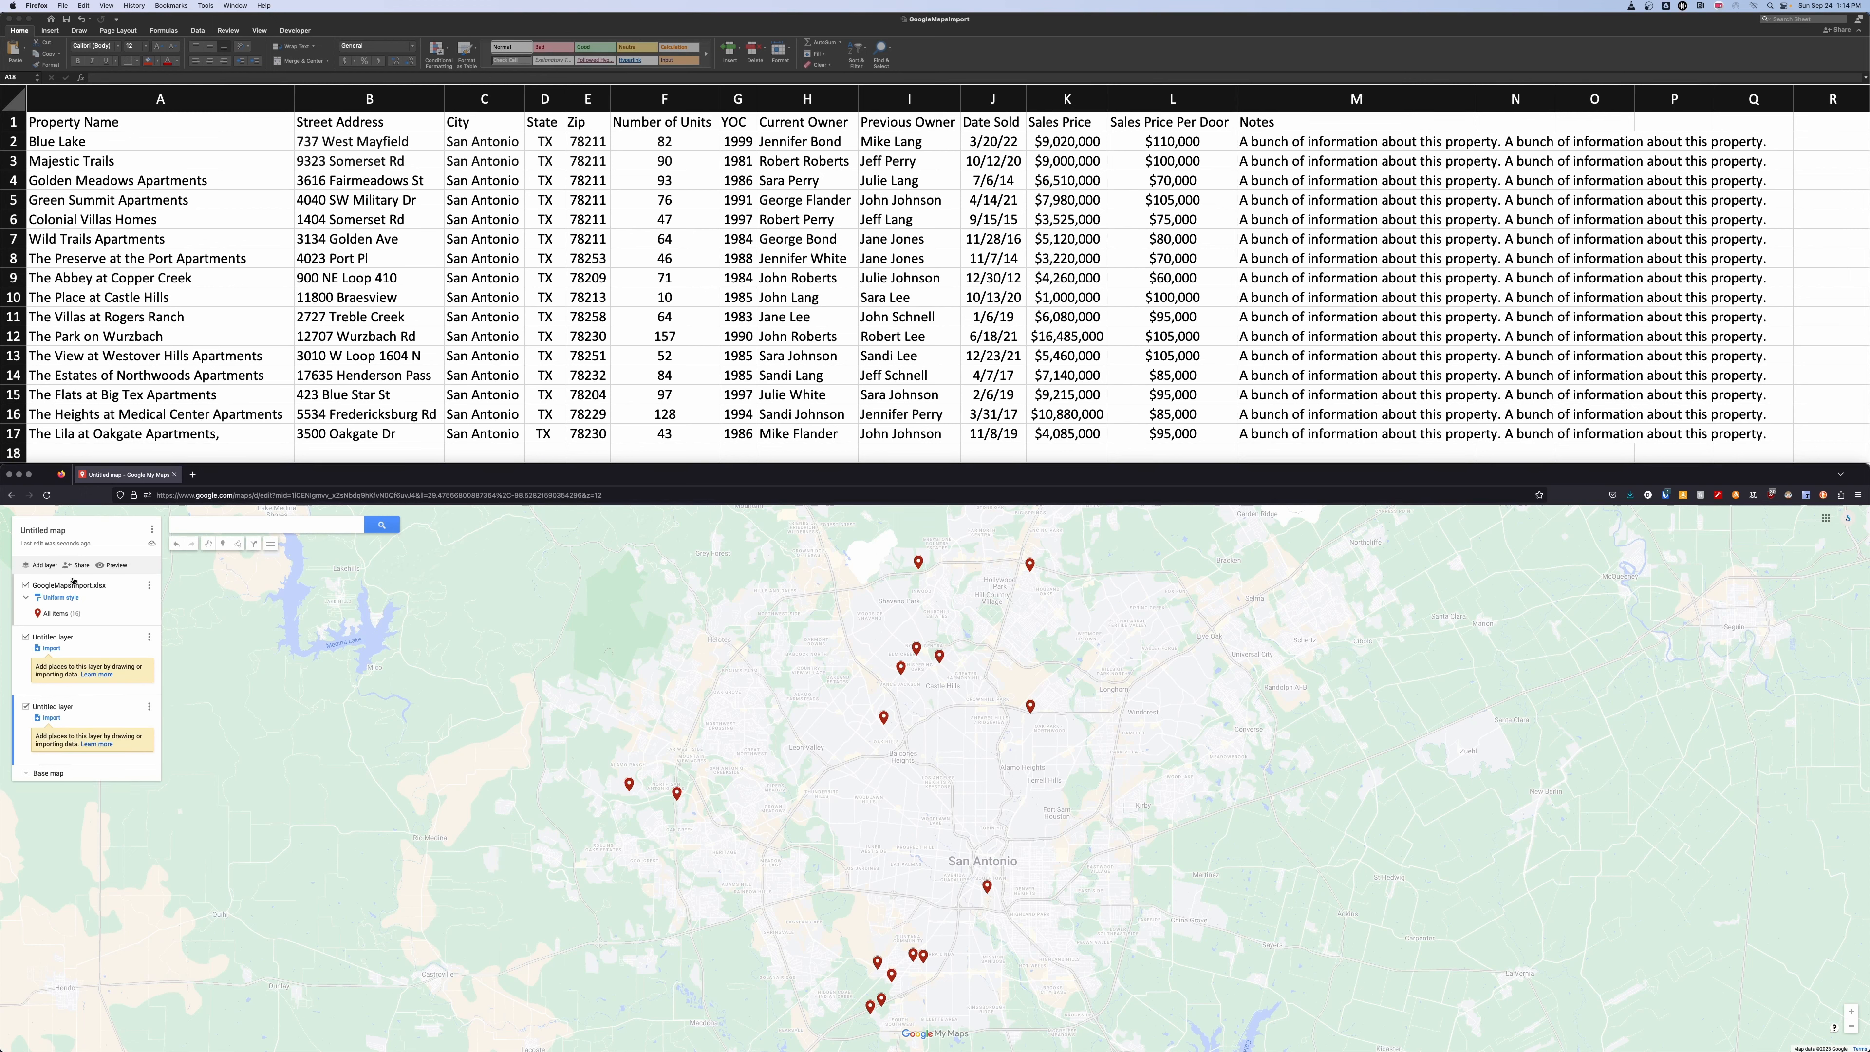
left_click(147, 588)
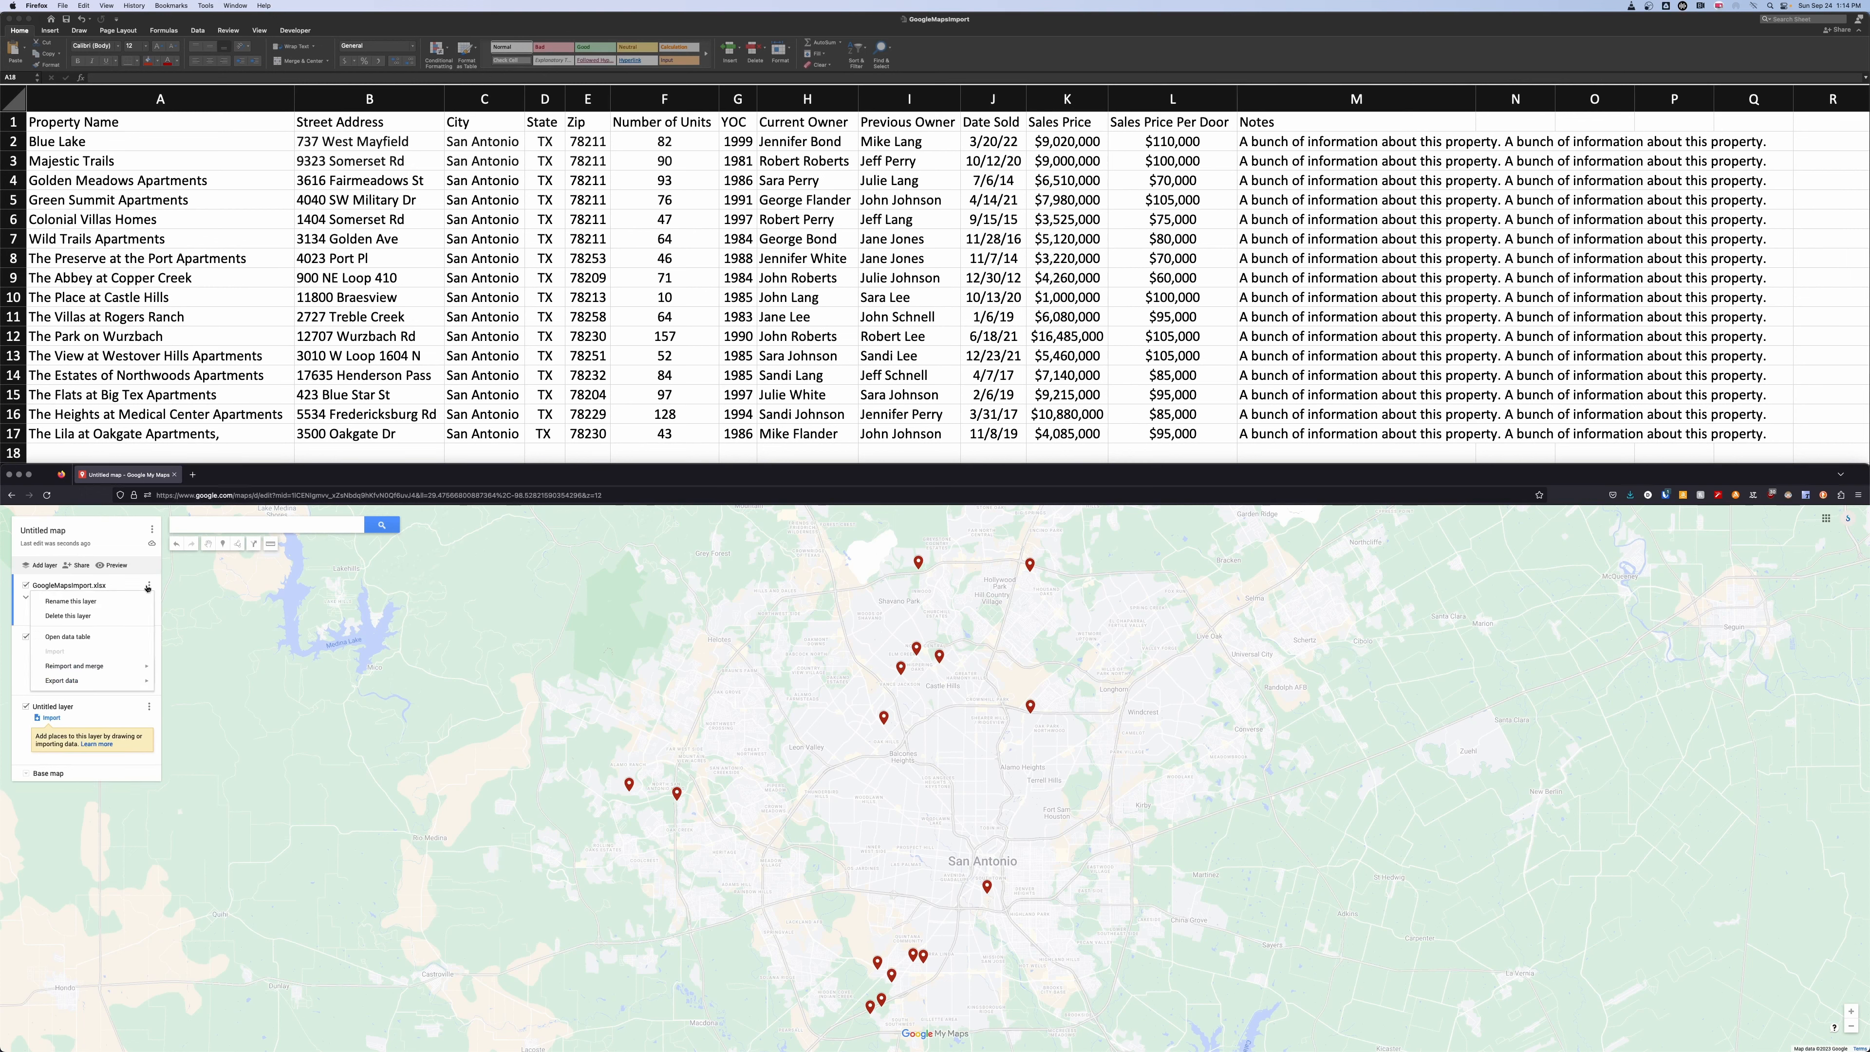
left_click(79, 606)
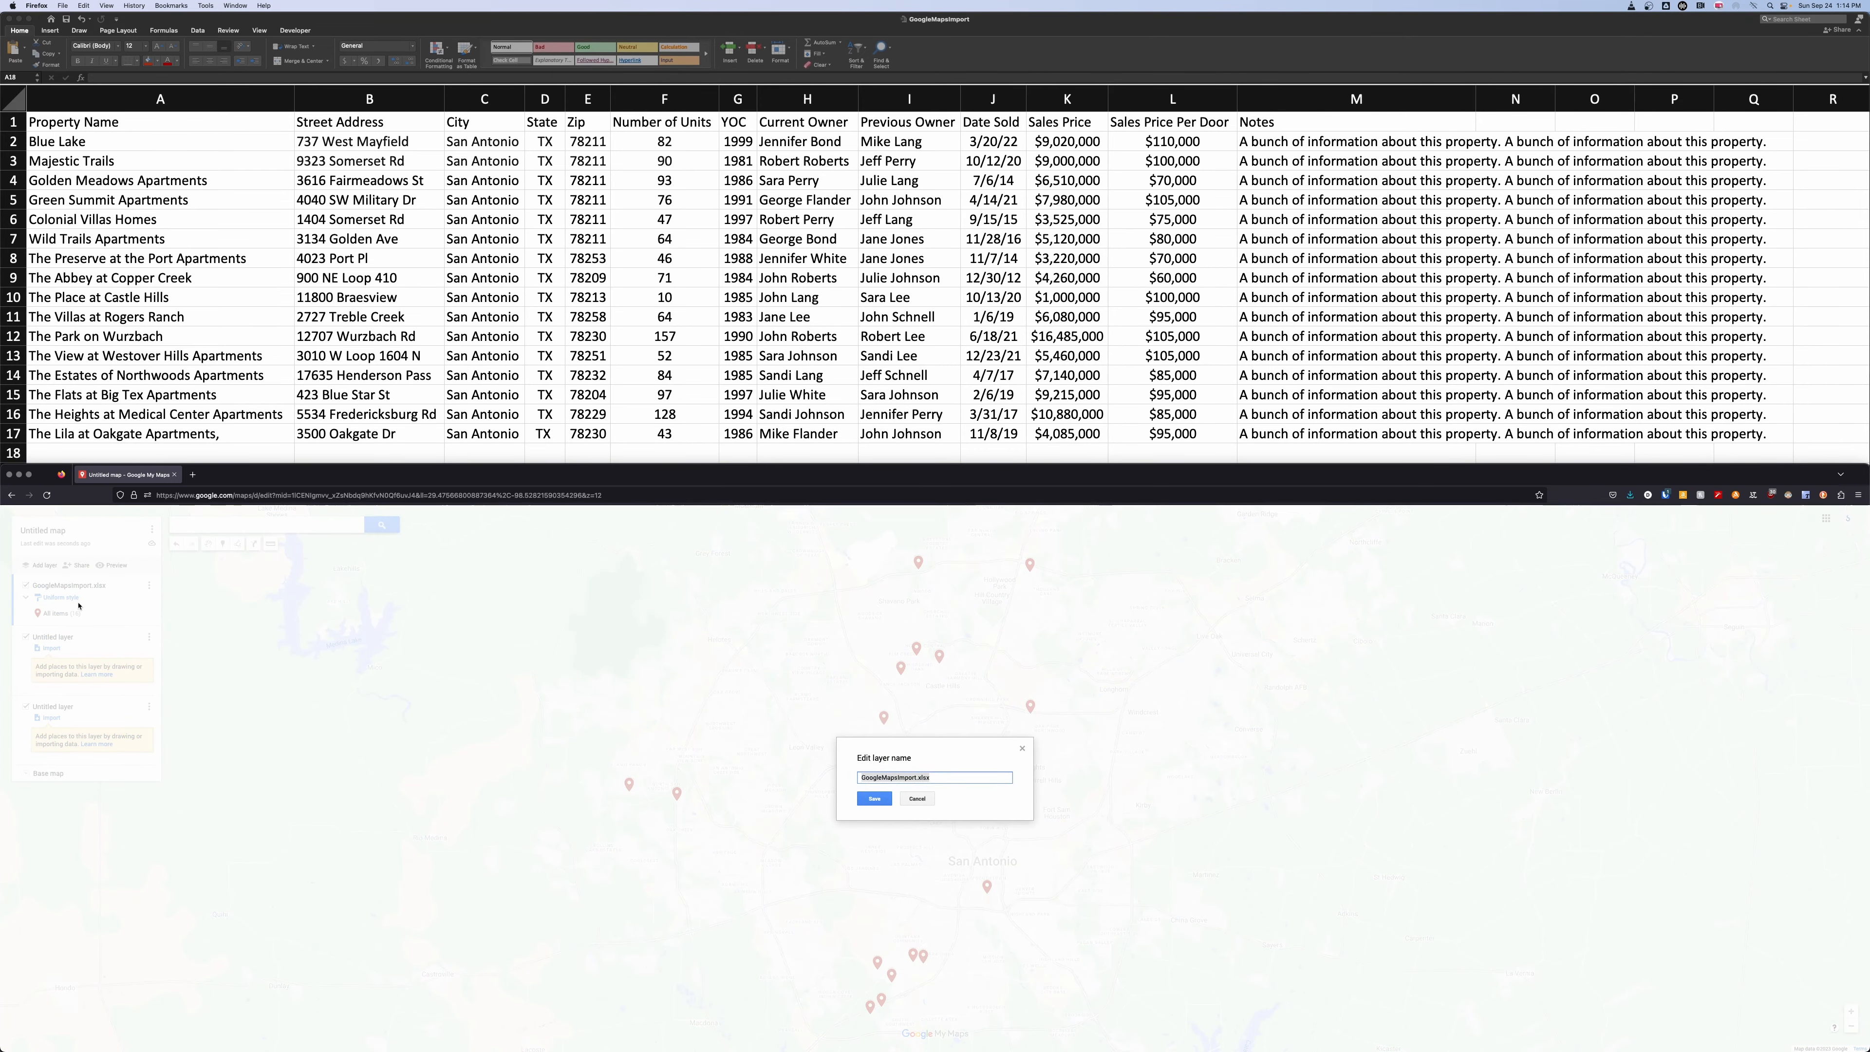
type("default Layer")
key("Return")
Rename the first untitled layer "Expensive Properties".
right_click(66, 639)
left_click(66, 640)
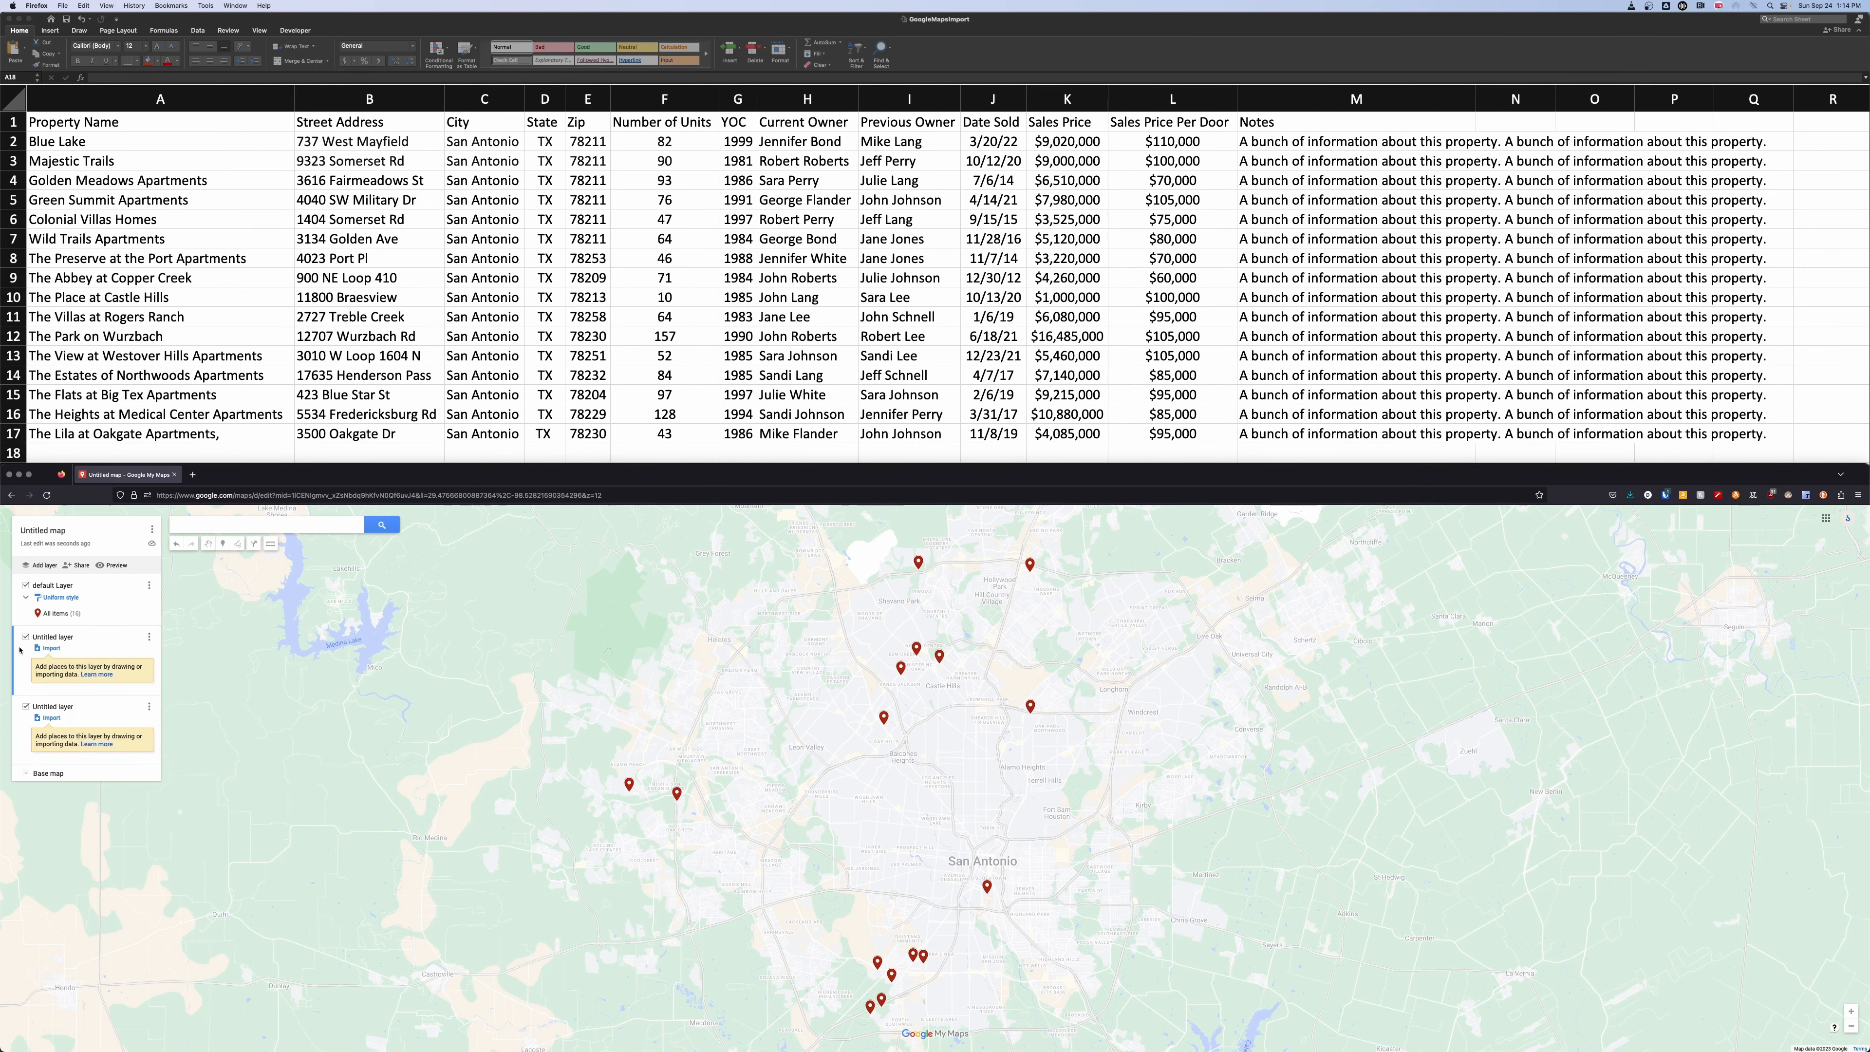
left_click(149, 638)
left_click(81, 657)
type("pensive Properties")
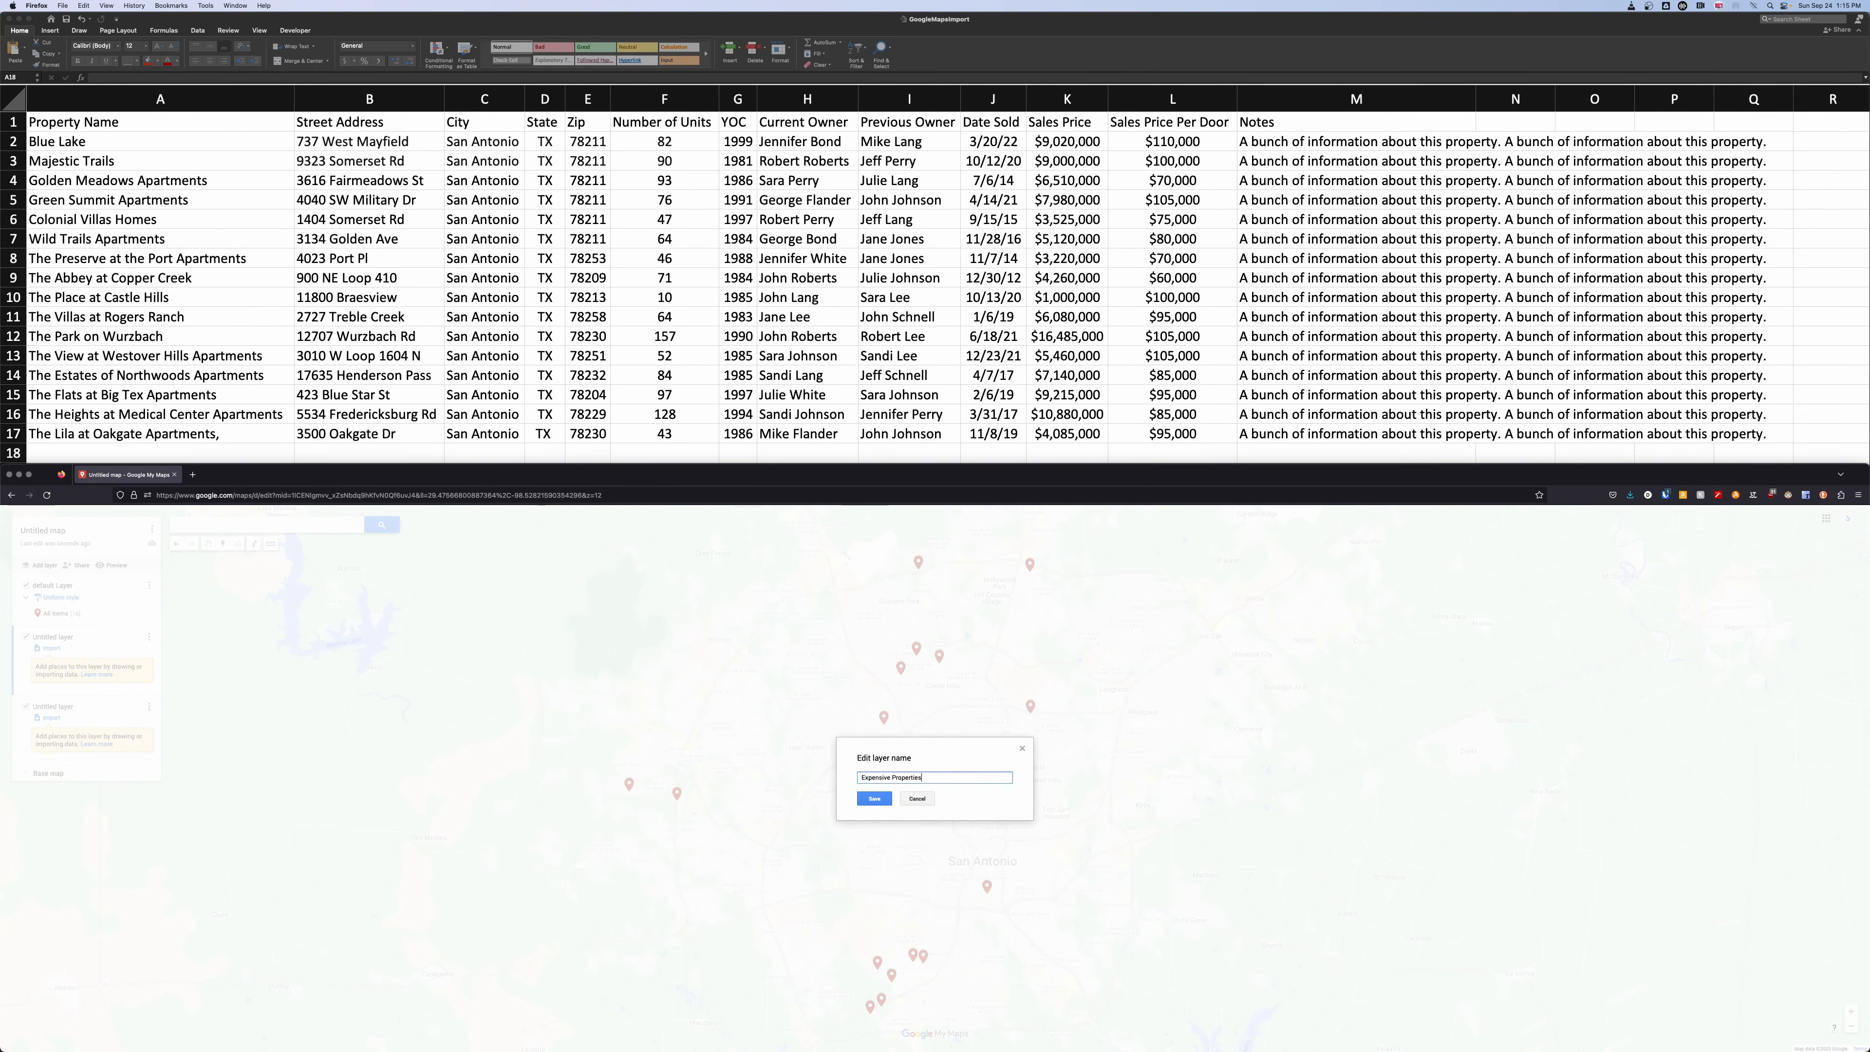
key("Return")
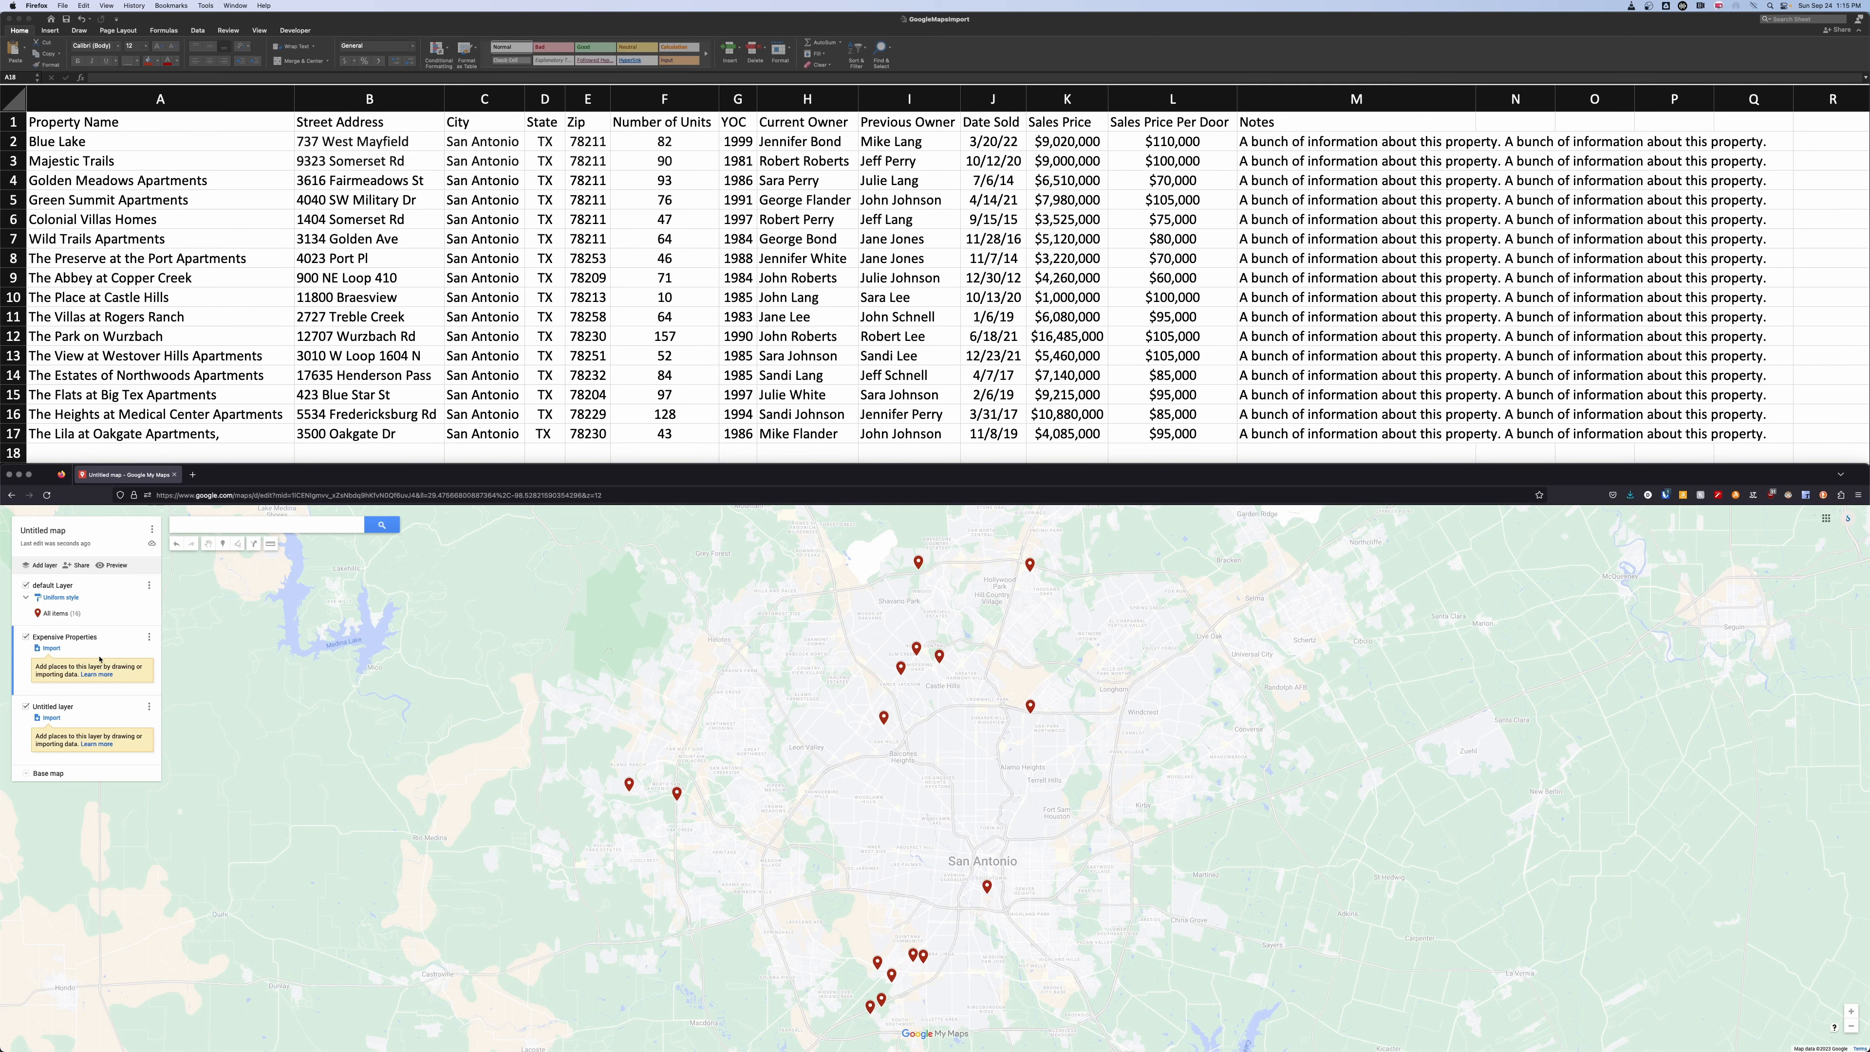
Switch to Excel and convert the property data in A1:M17 into a table with headers.
key("super+Tab")
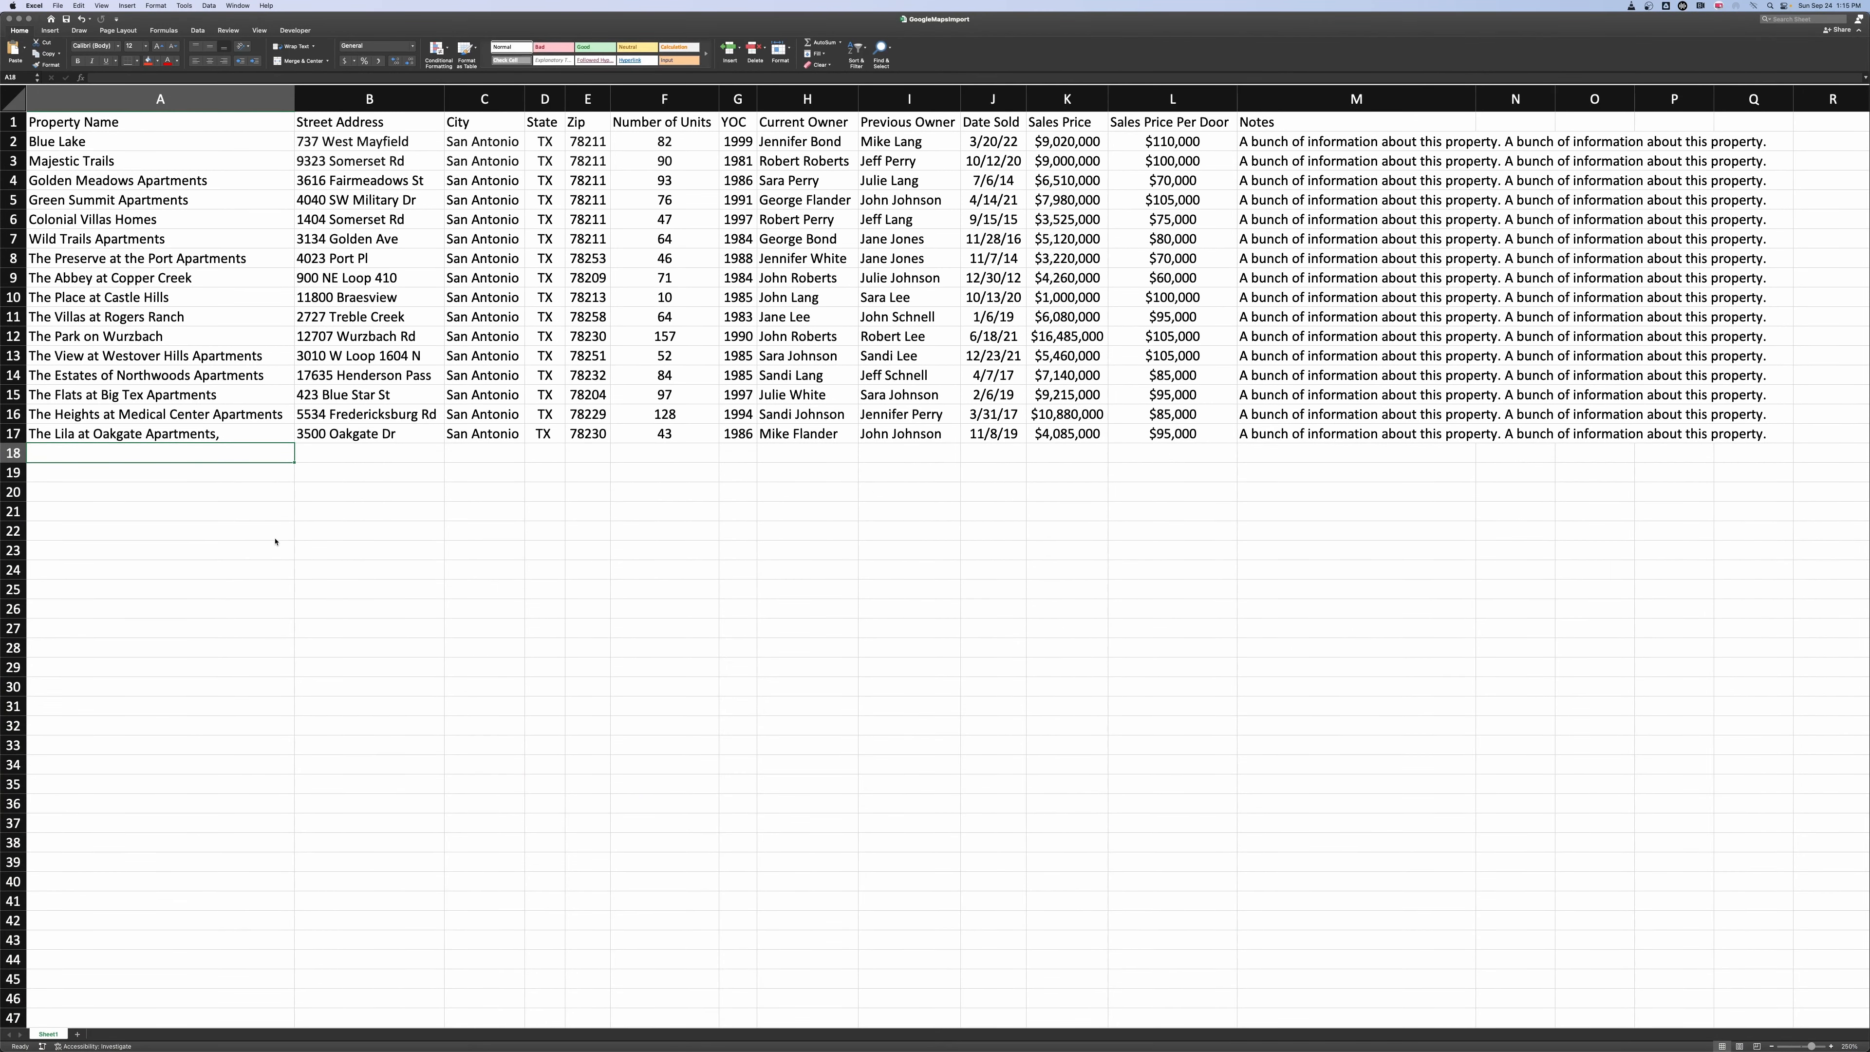
left_click(62, 143)
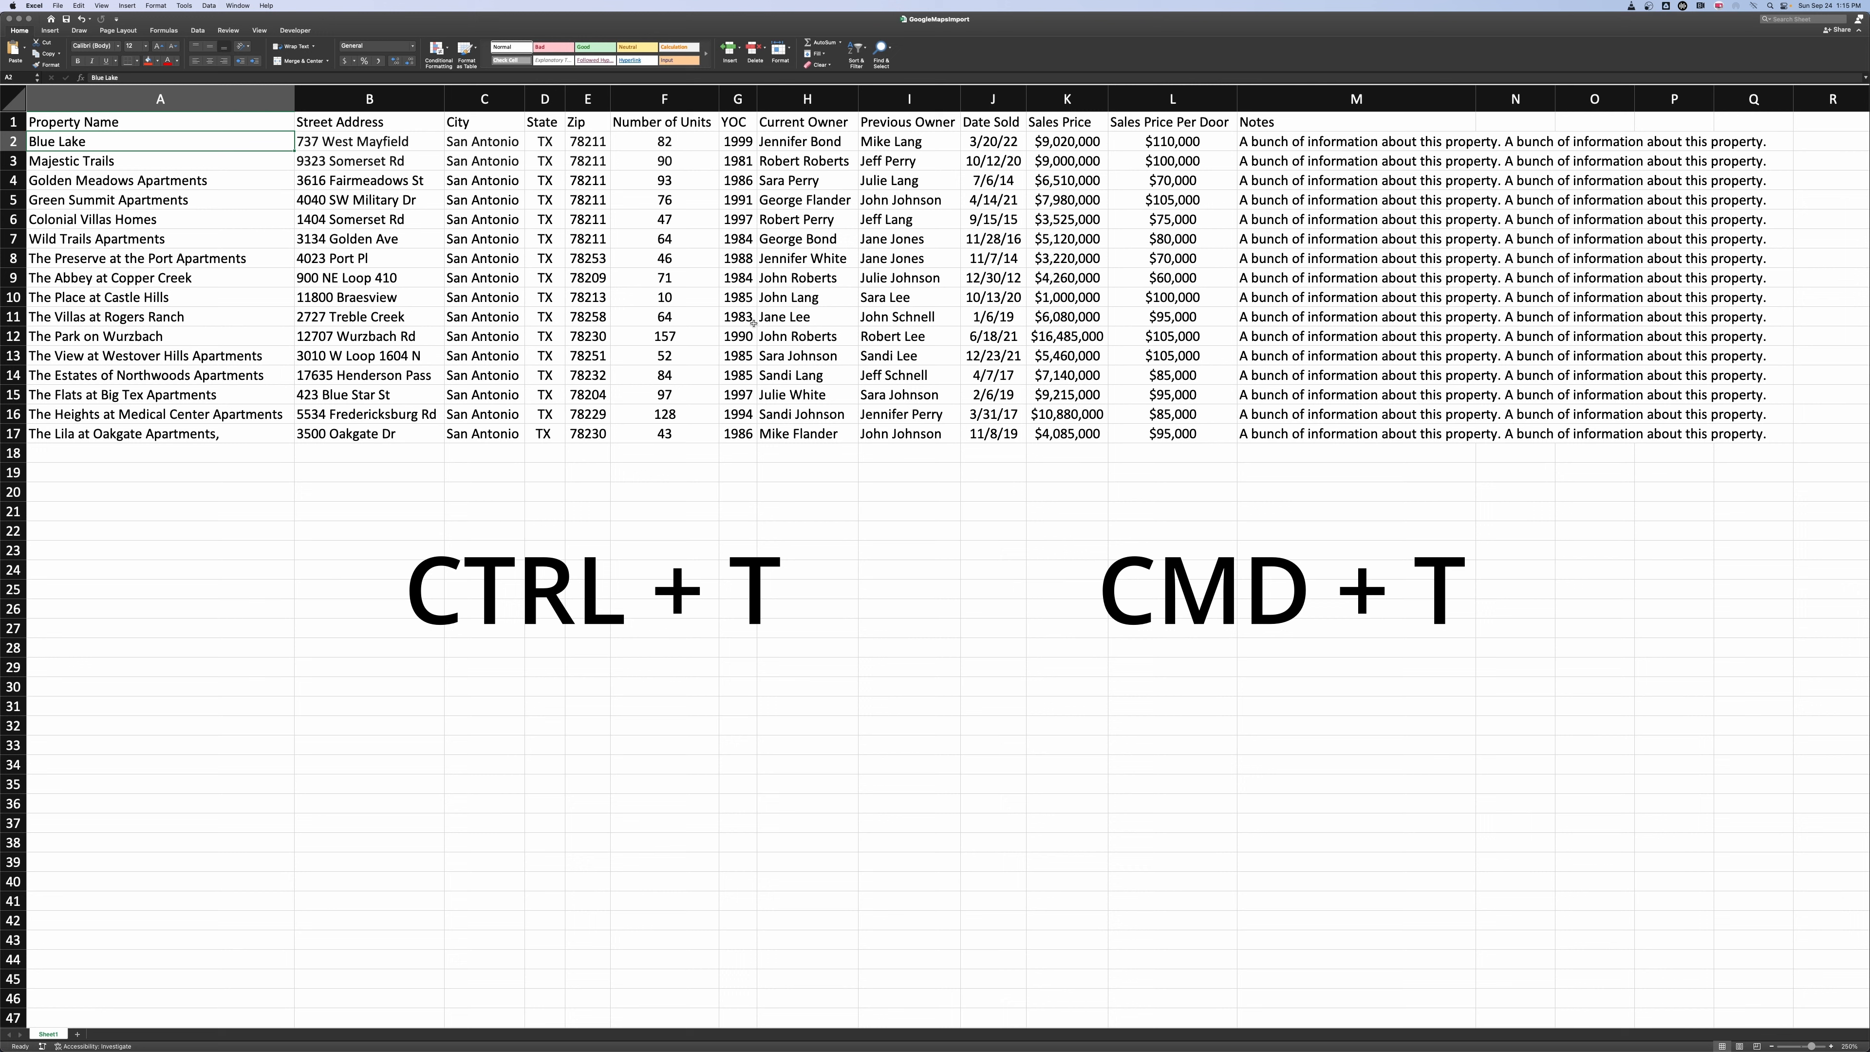
key("super+t")
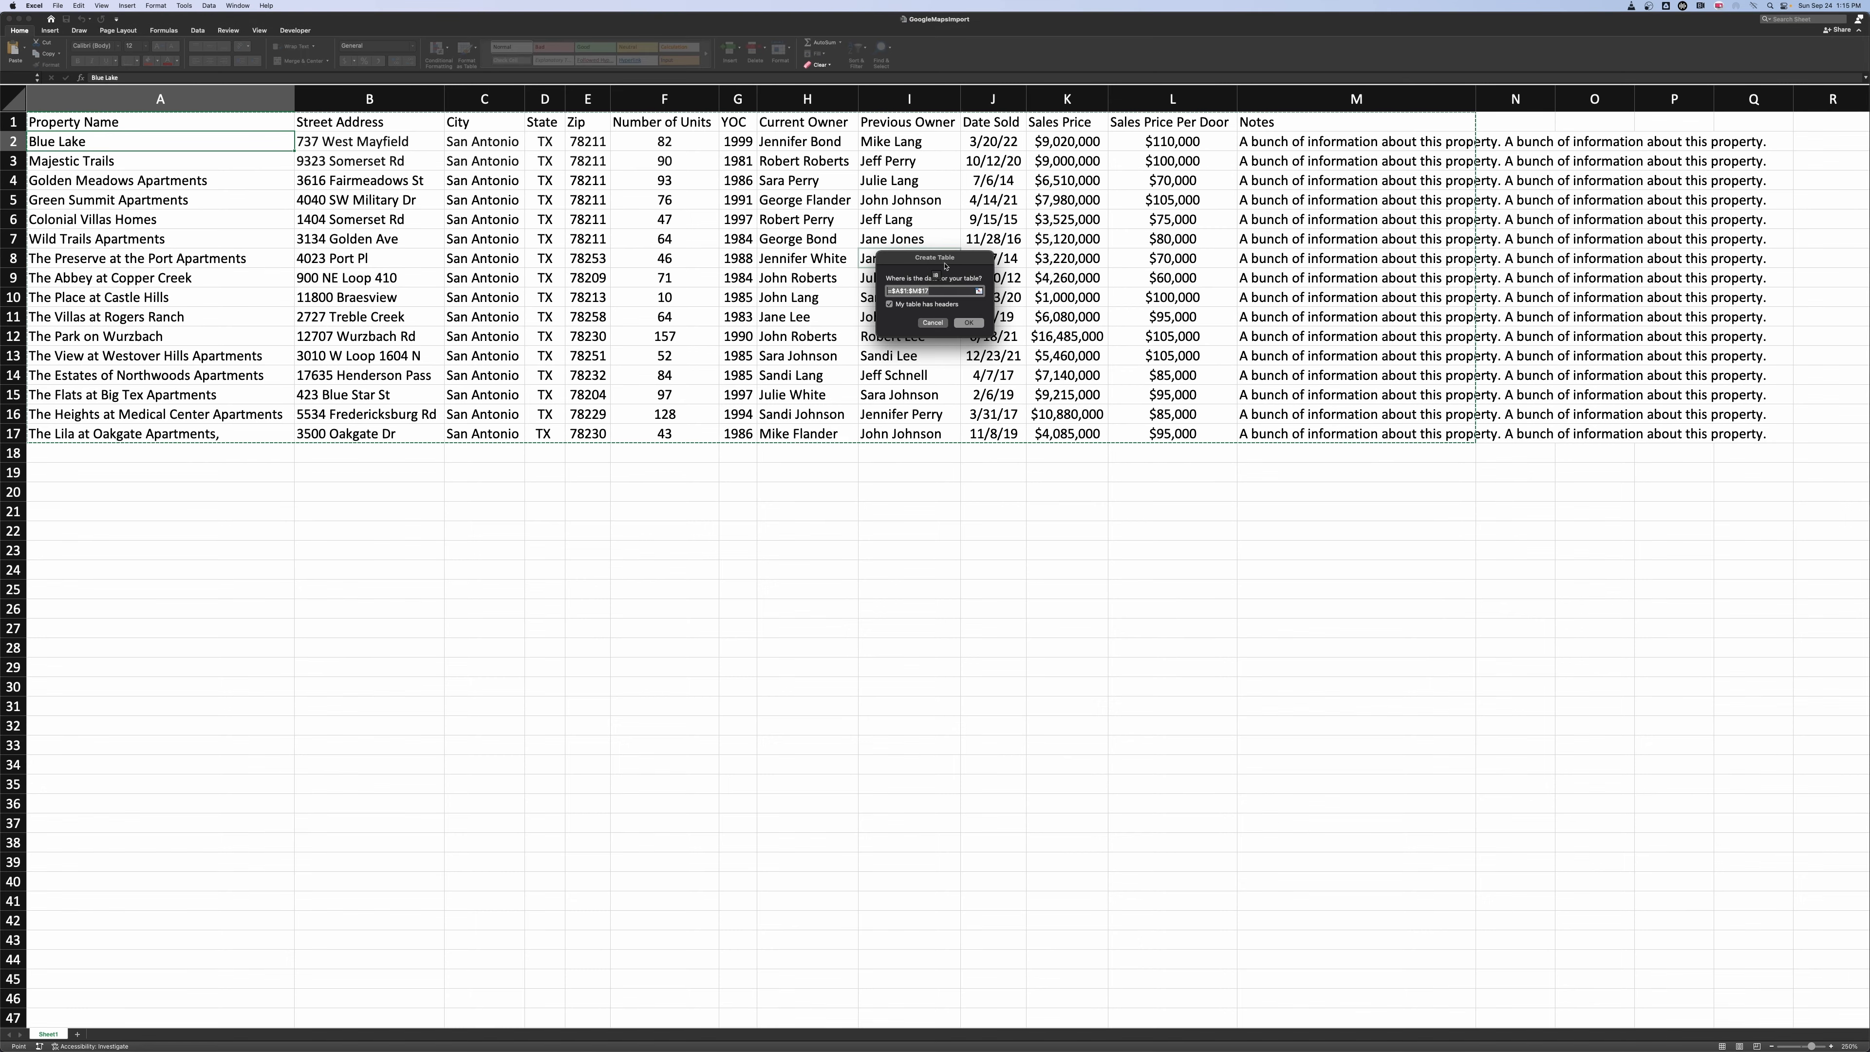
left_click_drag(946, 266, 753, 487)
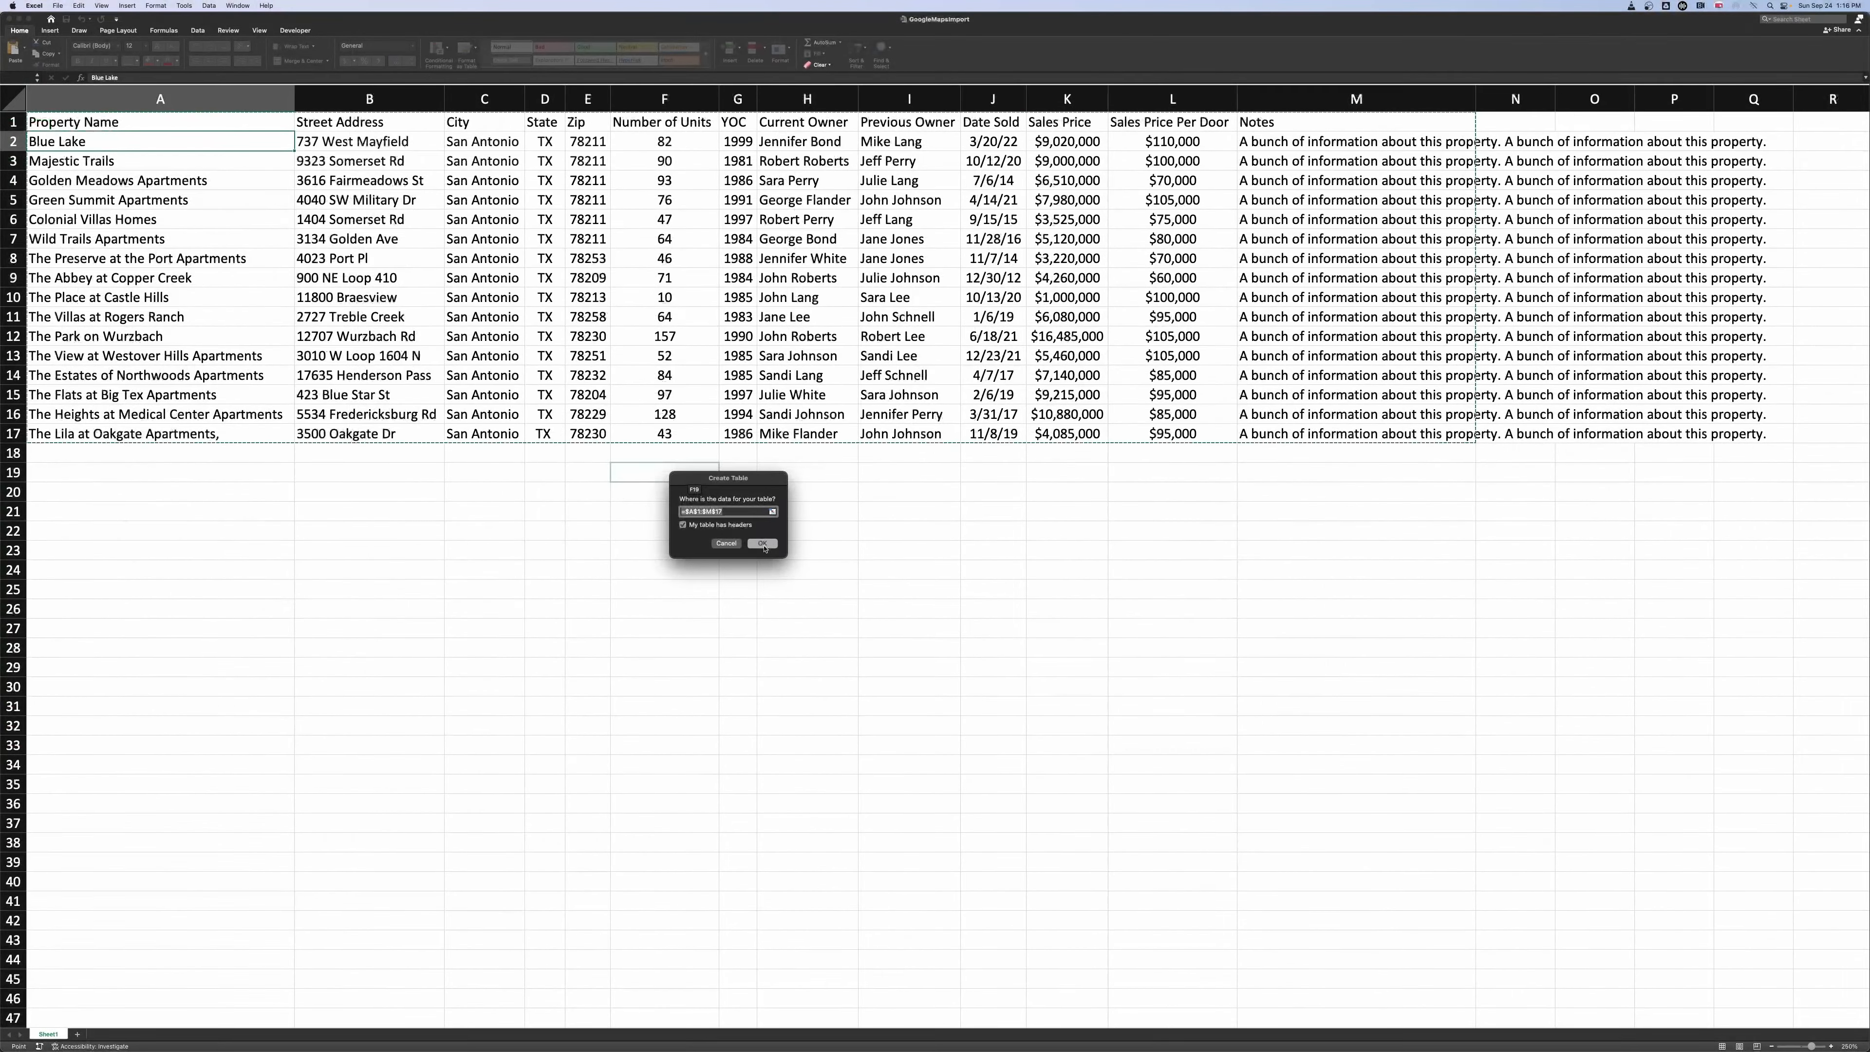
left_click(763, 544)
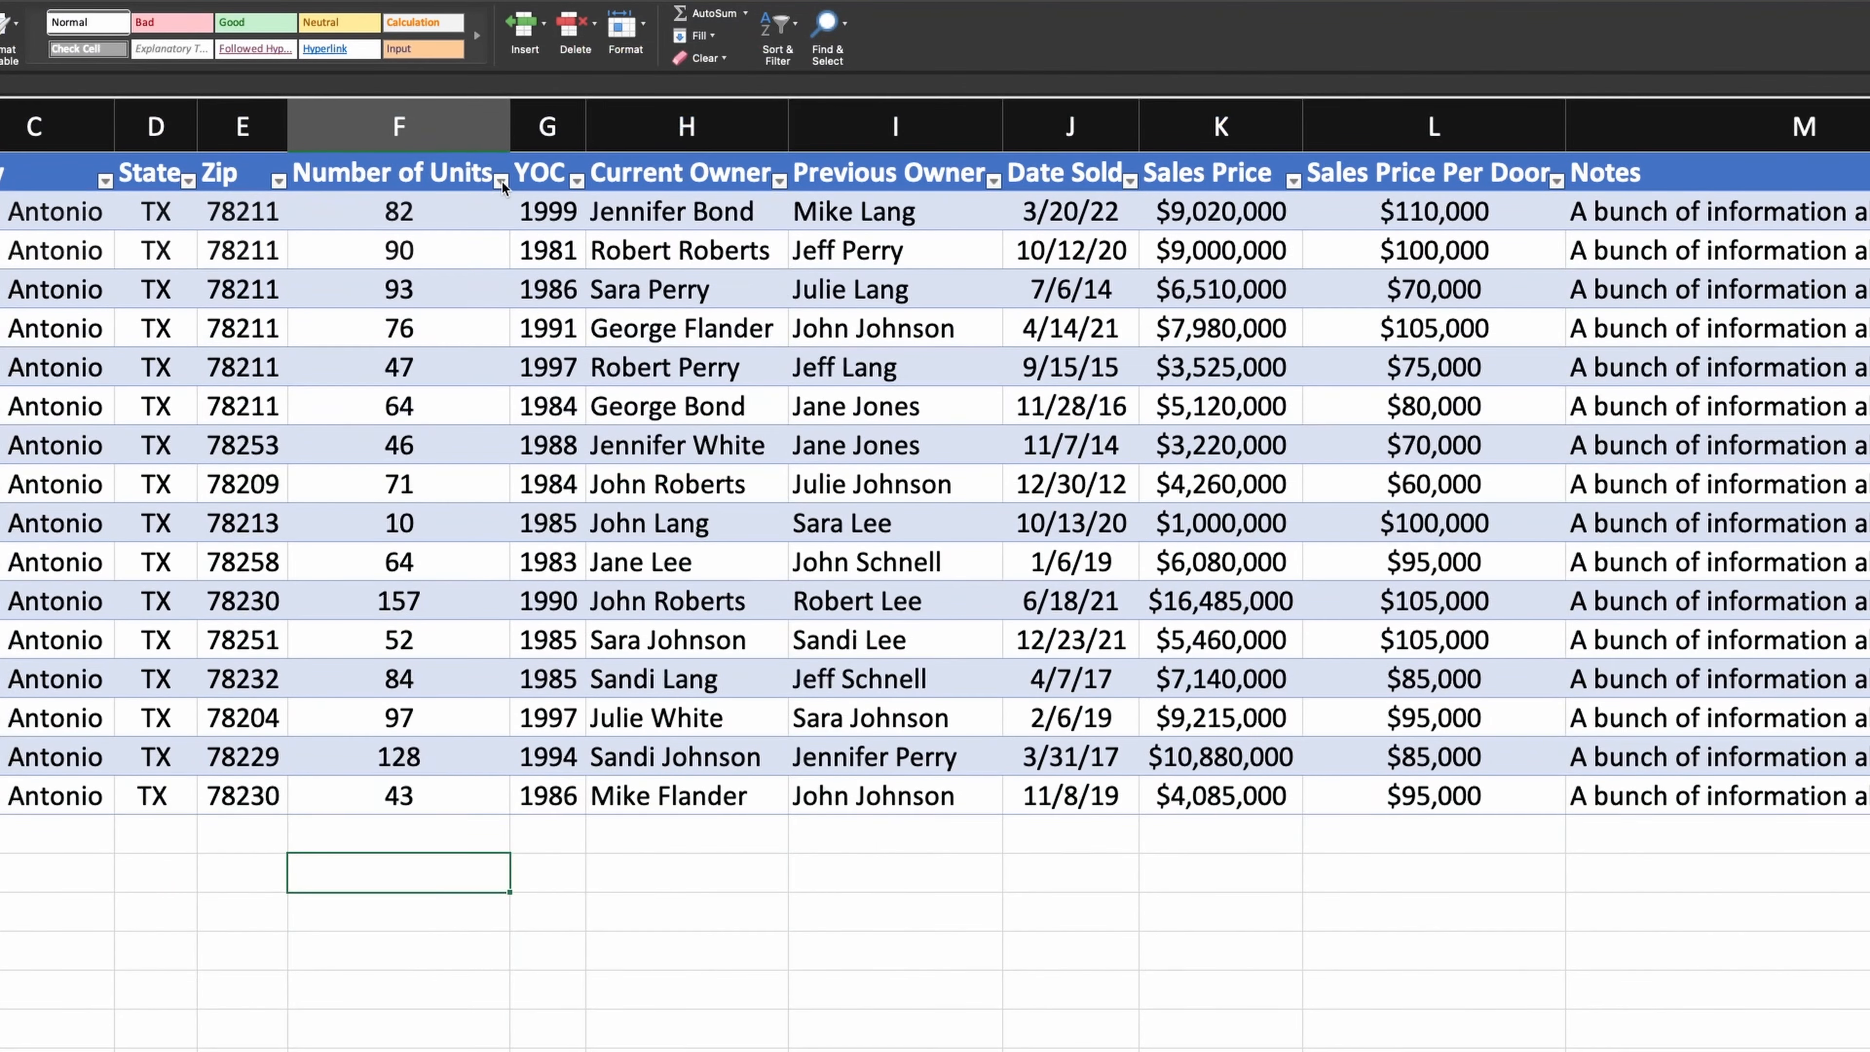
Filter the Number of Units column to show only values less than 75.
left_click(719, 127)
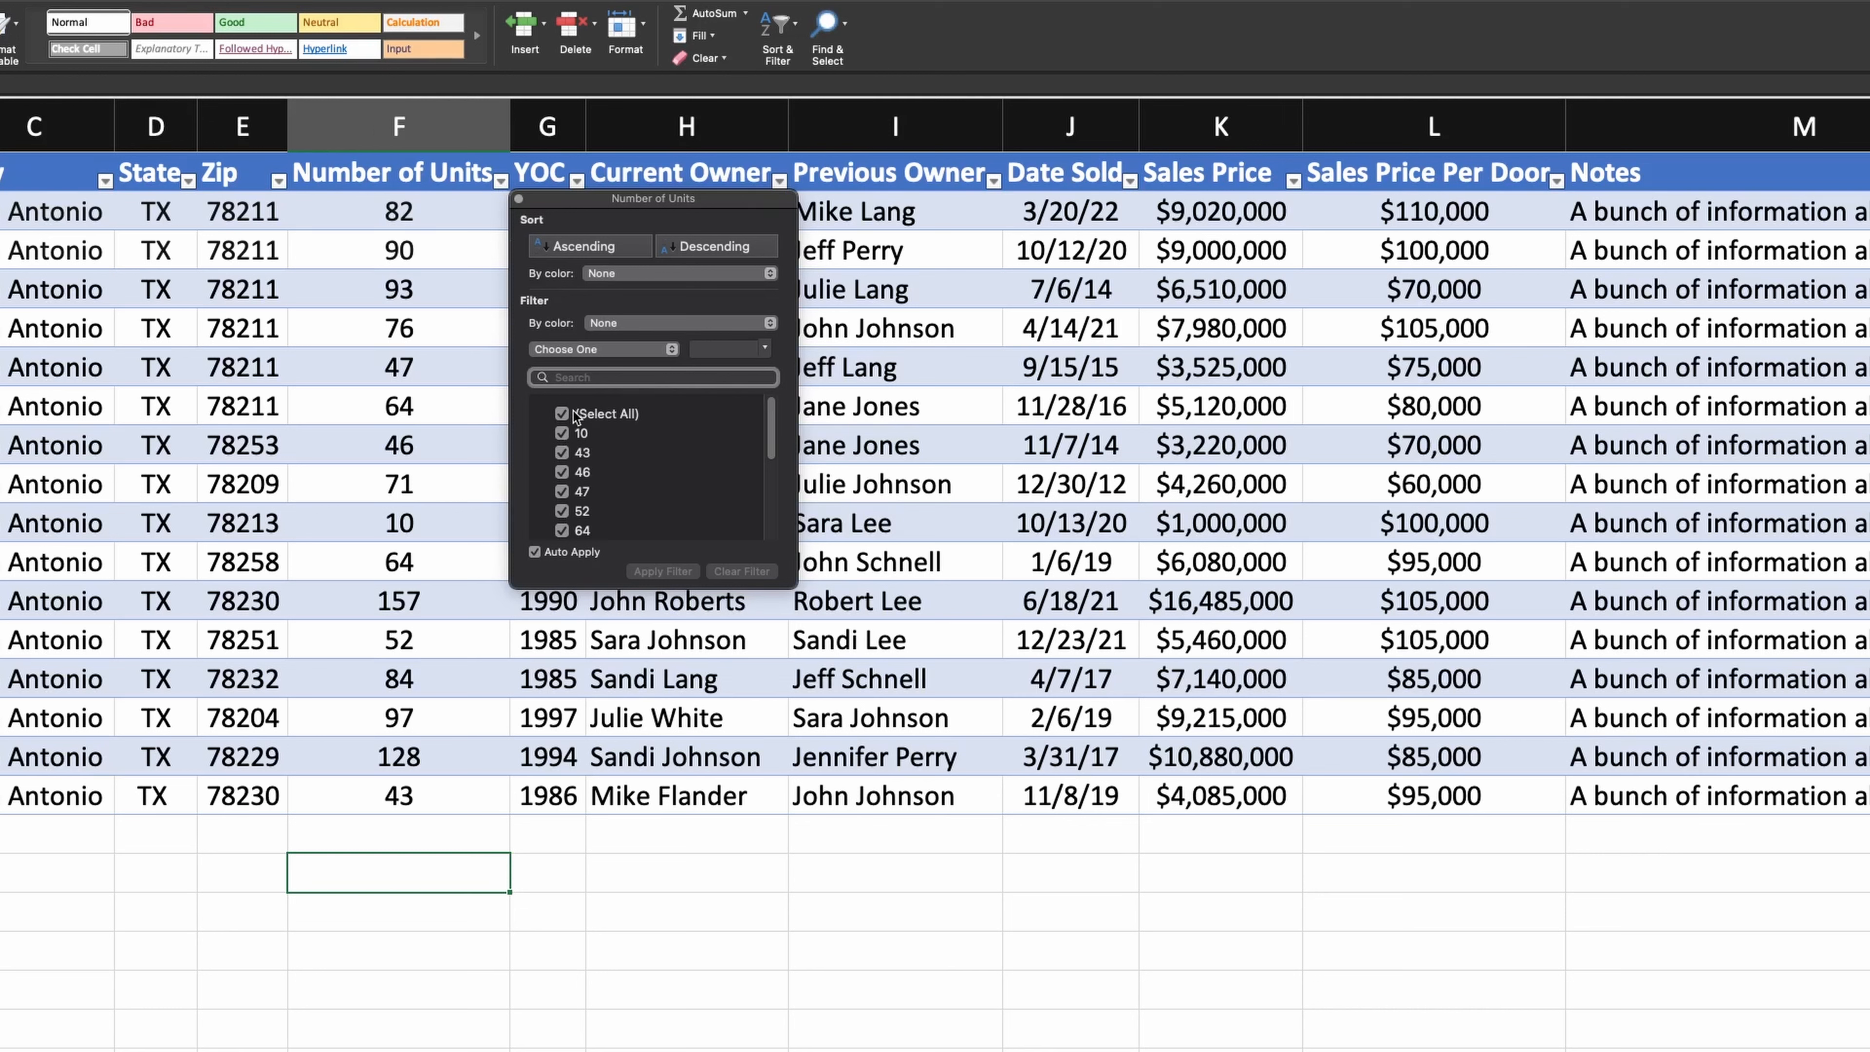
left_click(575, 350)
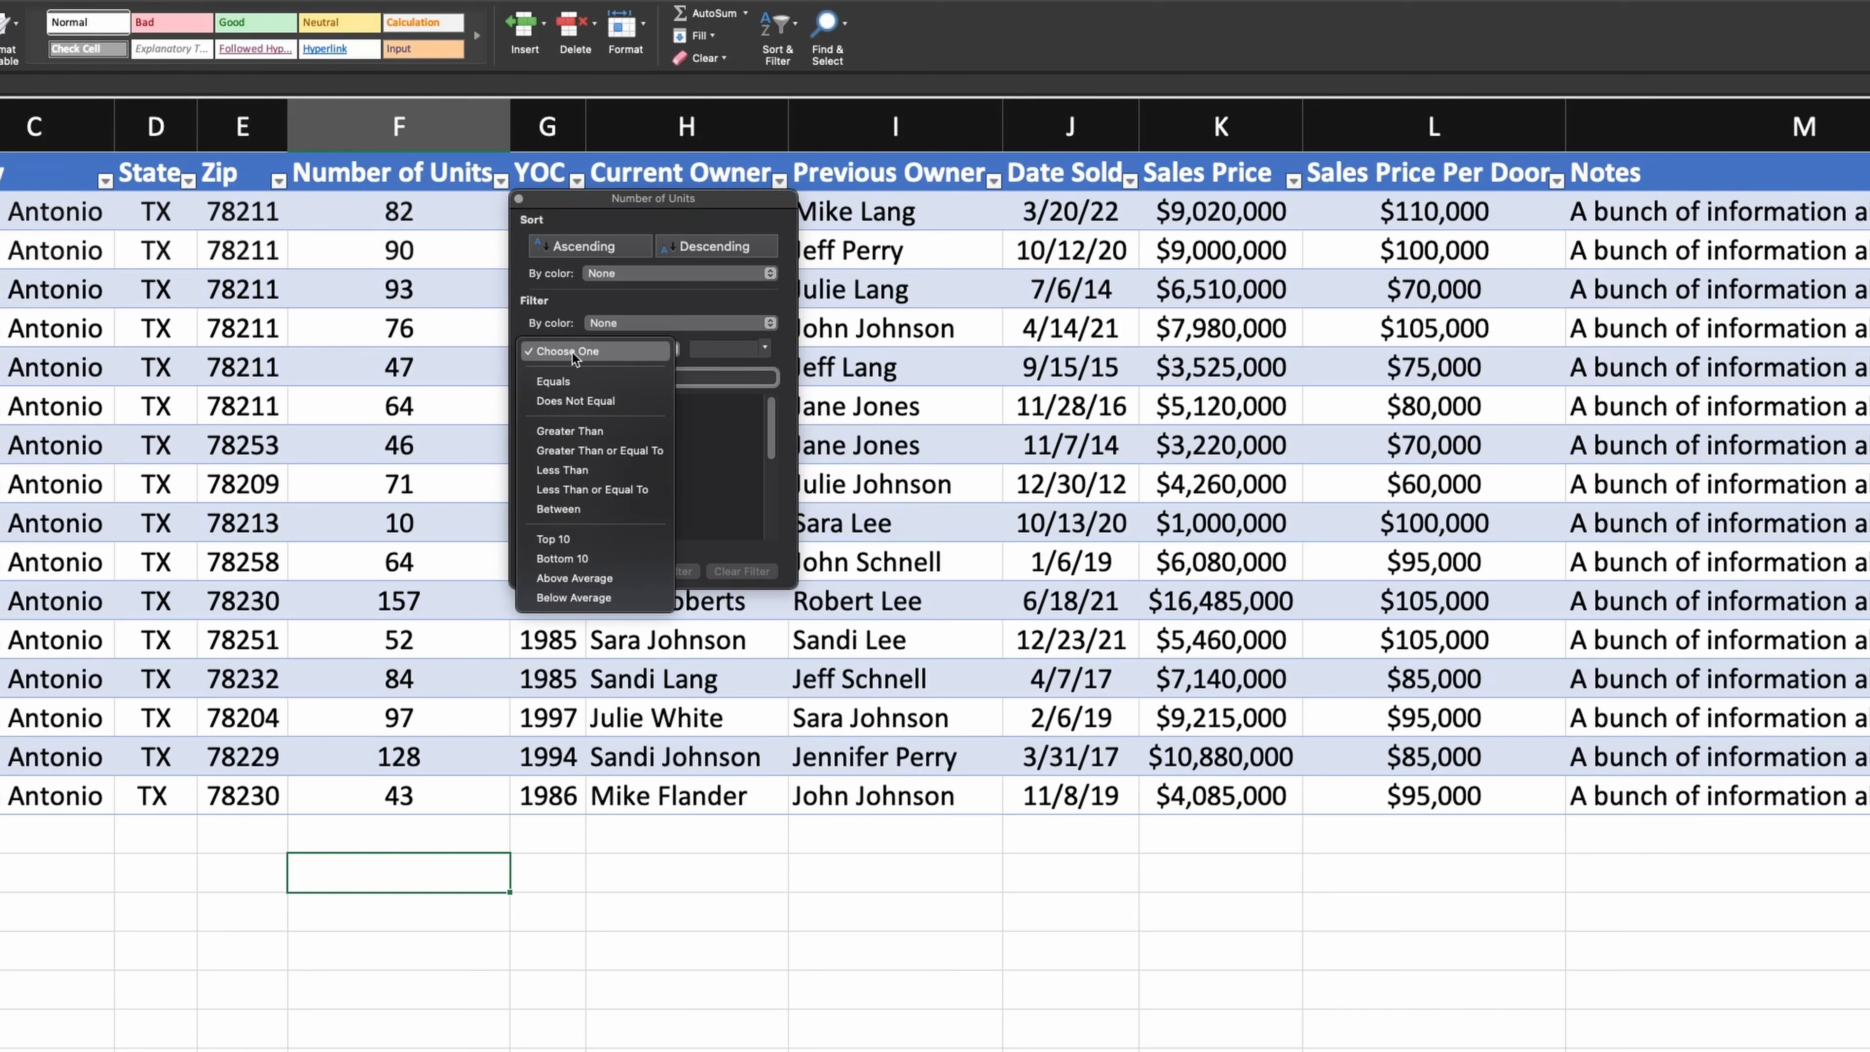
left_click(573, 472)
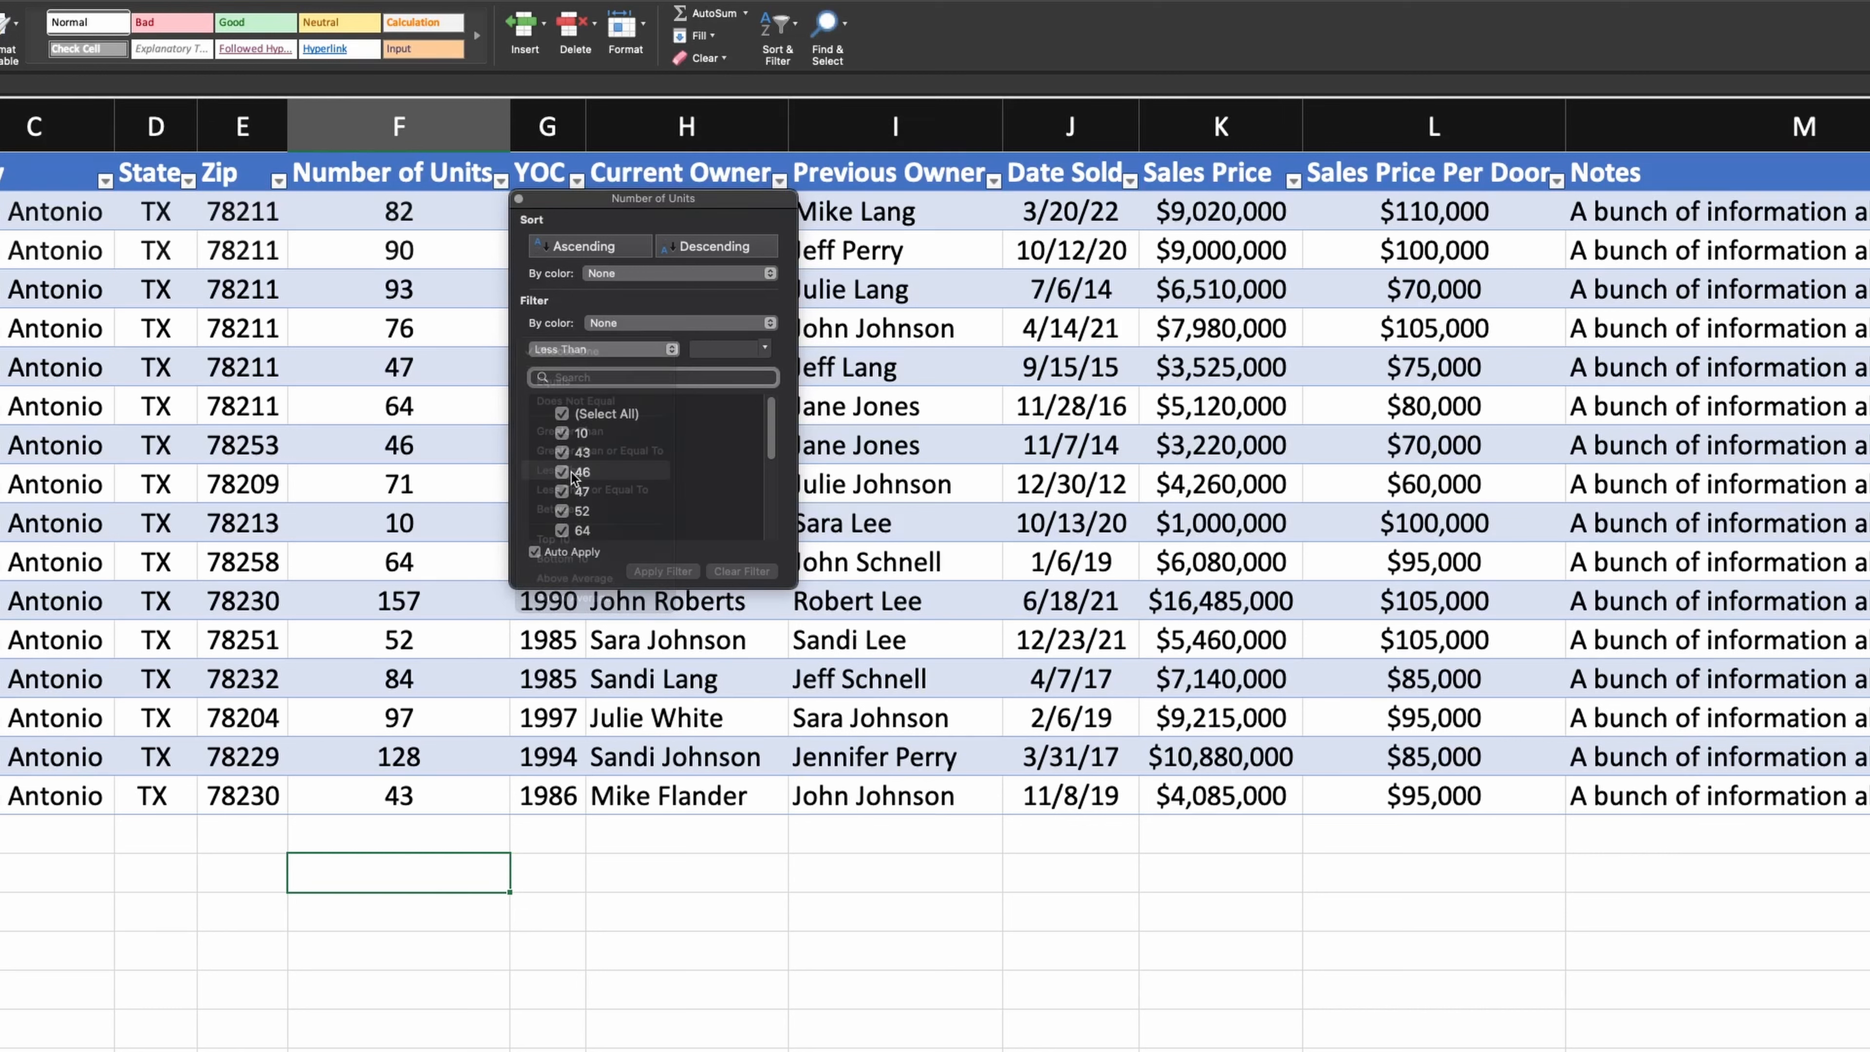
left_click(716, 343)
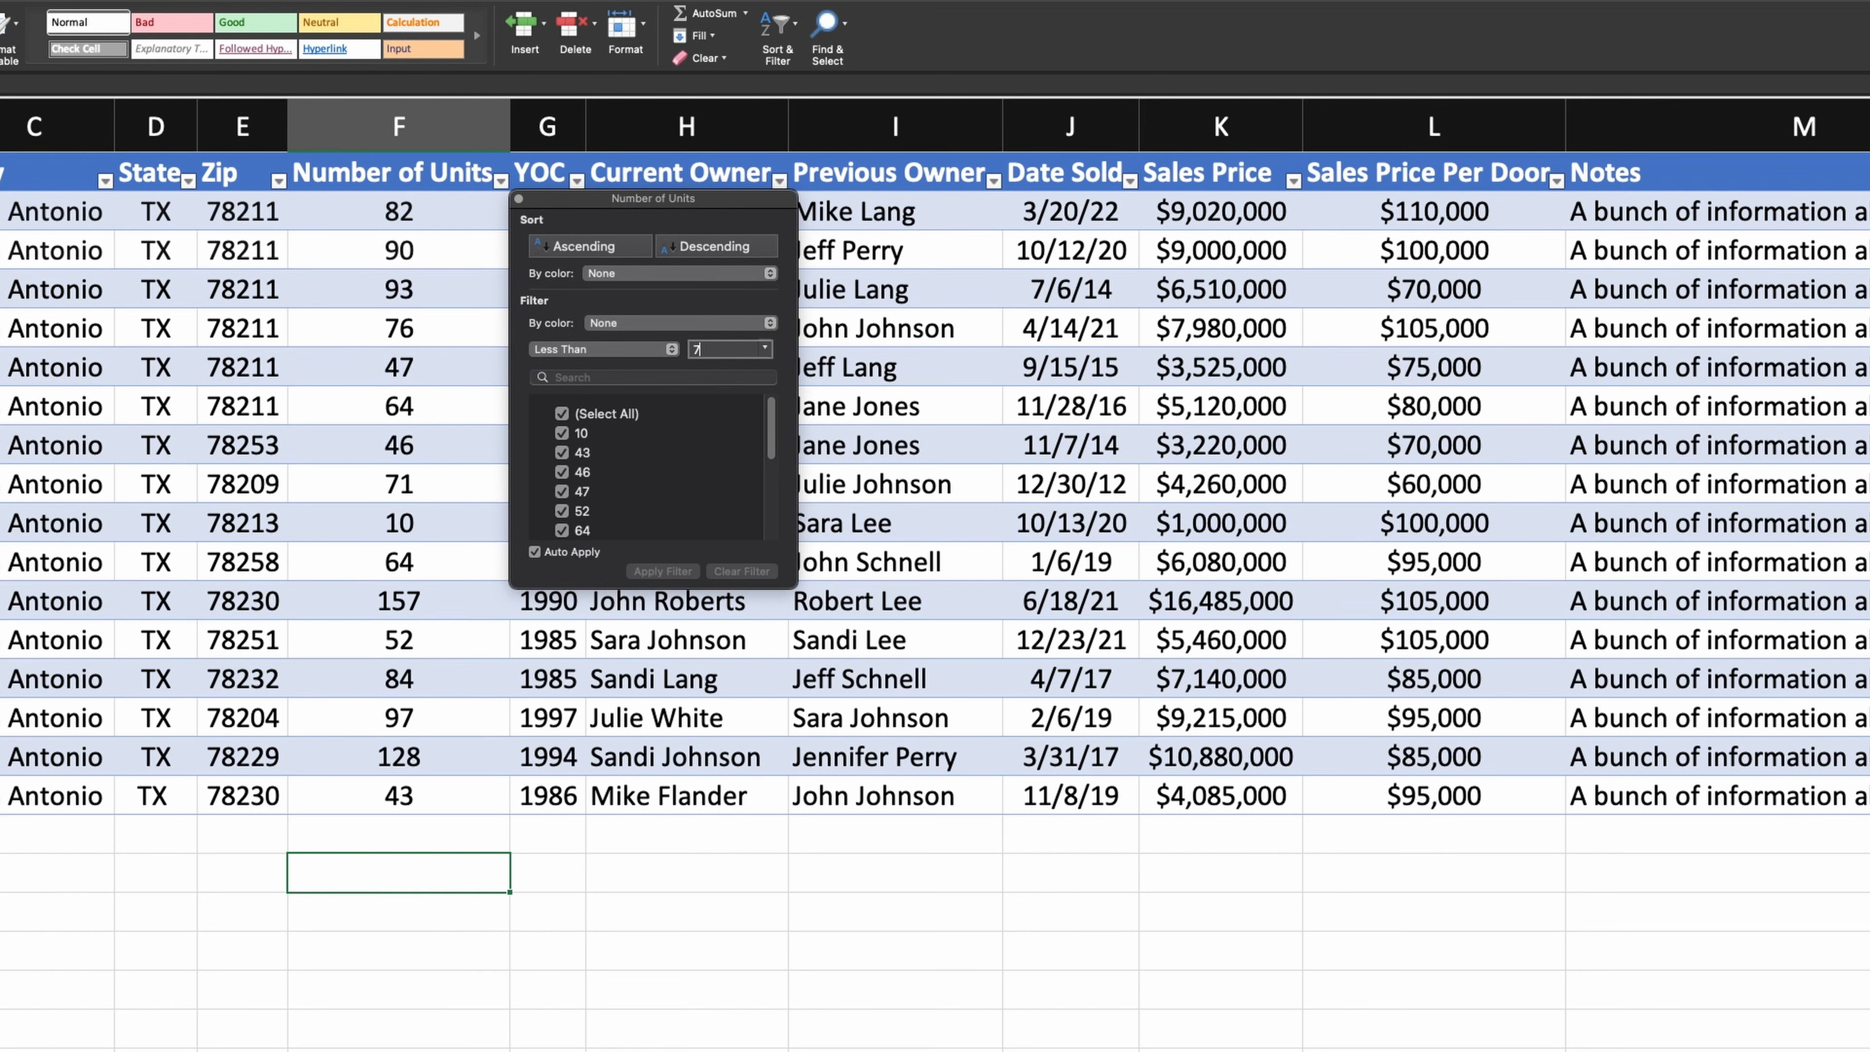
type("75")
left_click_drag(641, 197, 403, 523)
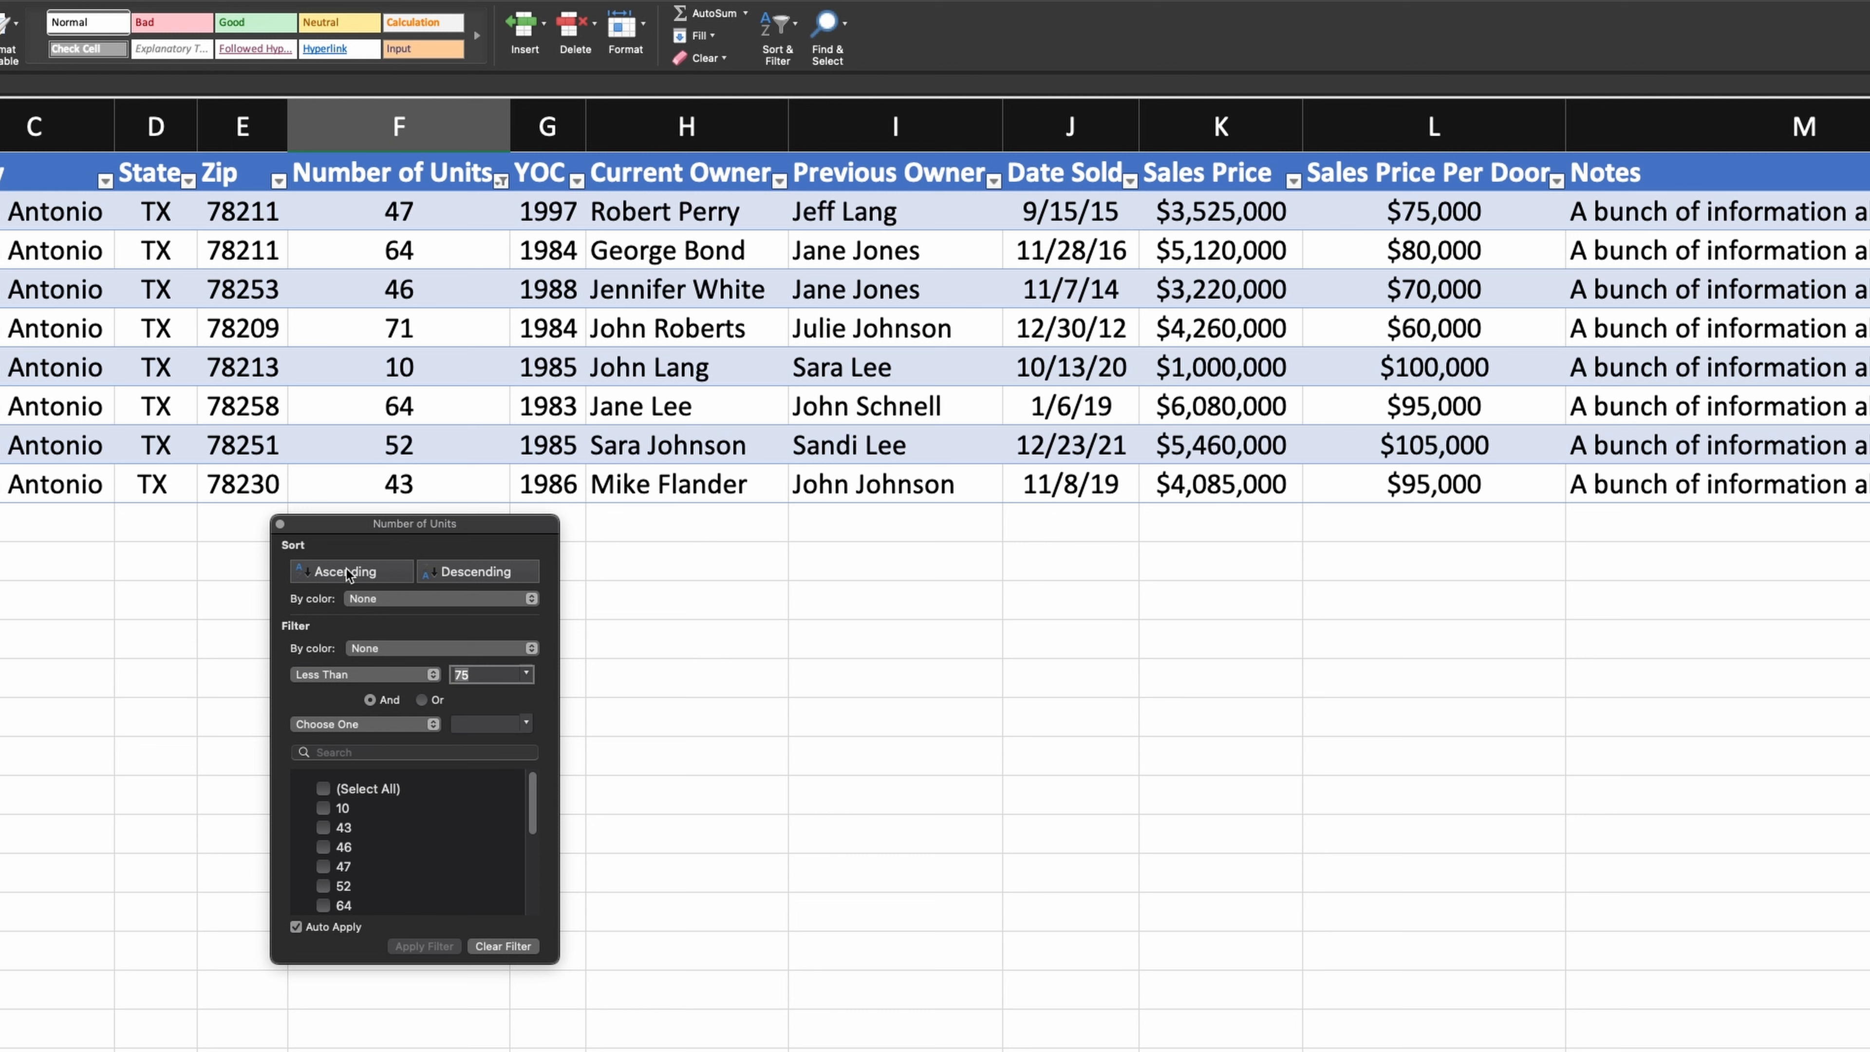
Sort the Number of Units column ascending and clear its filter.
left_click(329, 572)
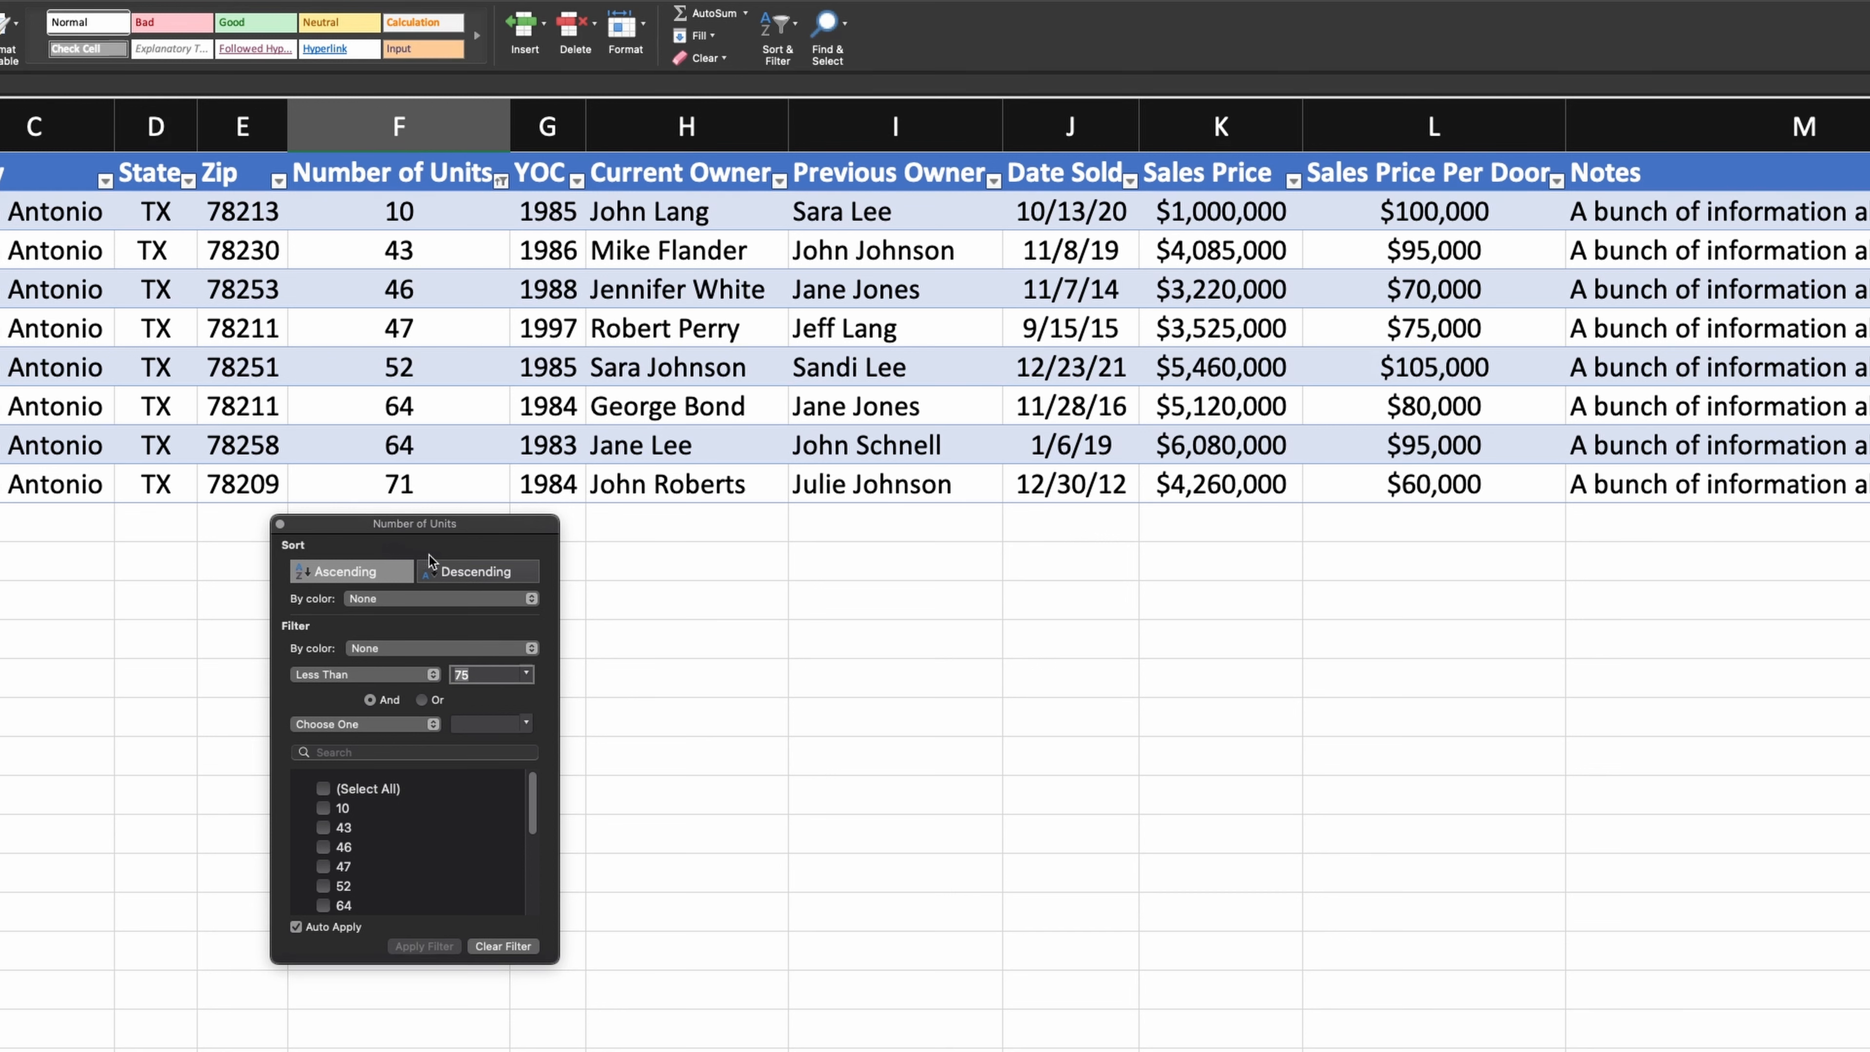
left_click(500, 947)
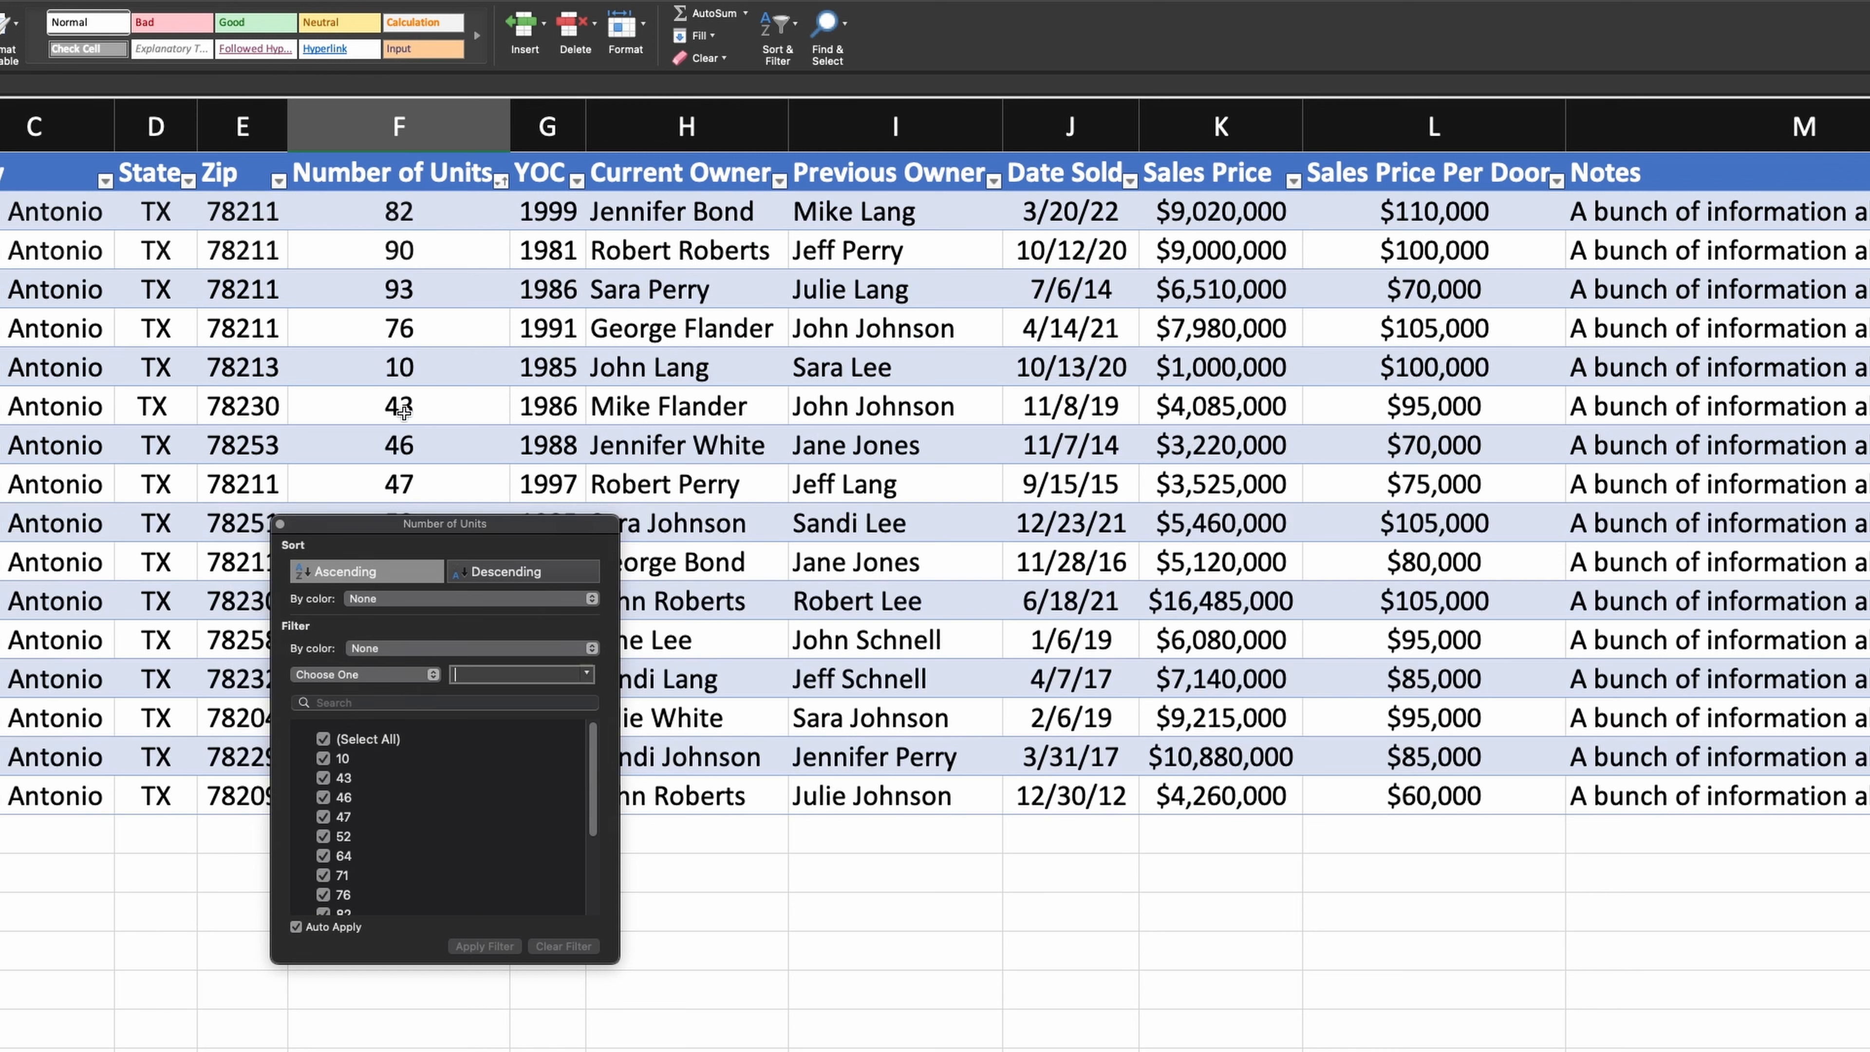
left_click(281, 524)
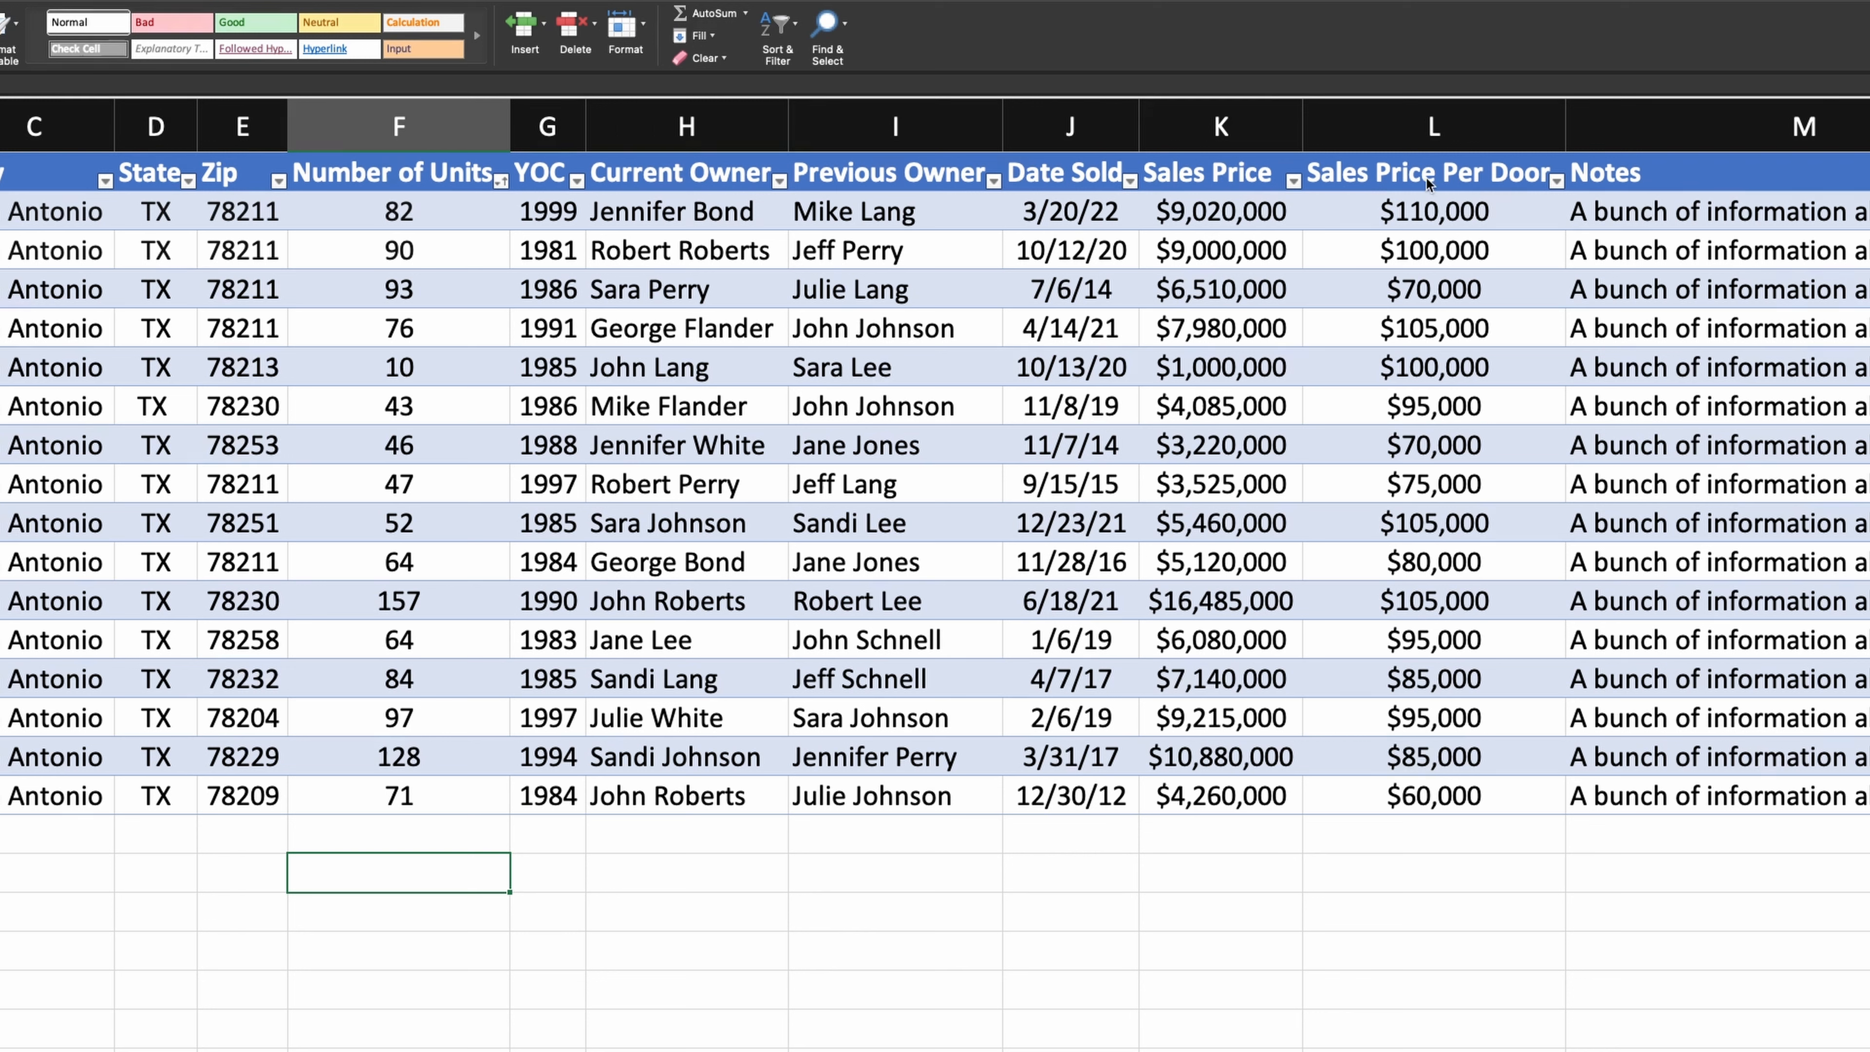
Filter Sales Price Per Door to values greater than or equal to 100000 and sort the column ascending.
left_click(1557, 182)
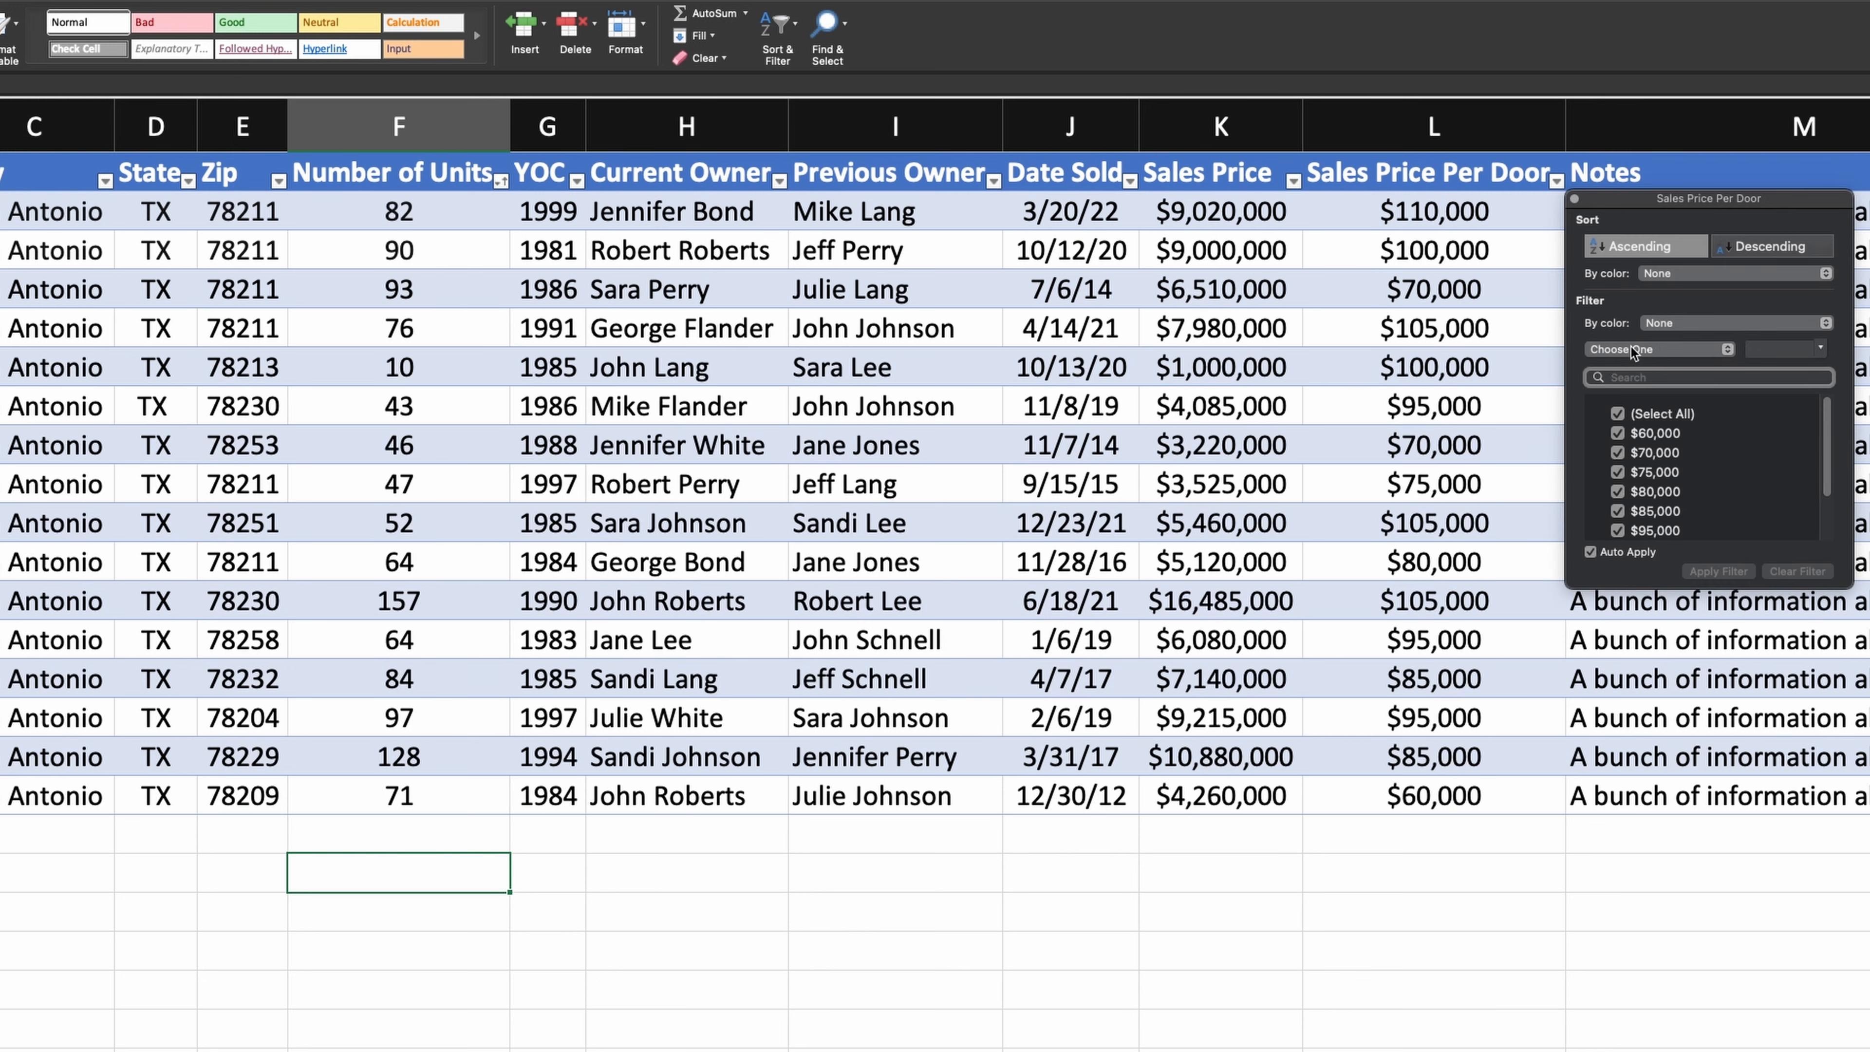
left_click(1649, 349)
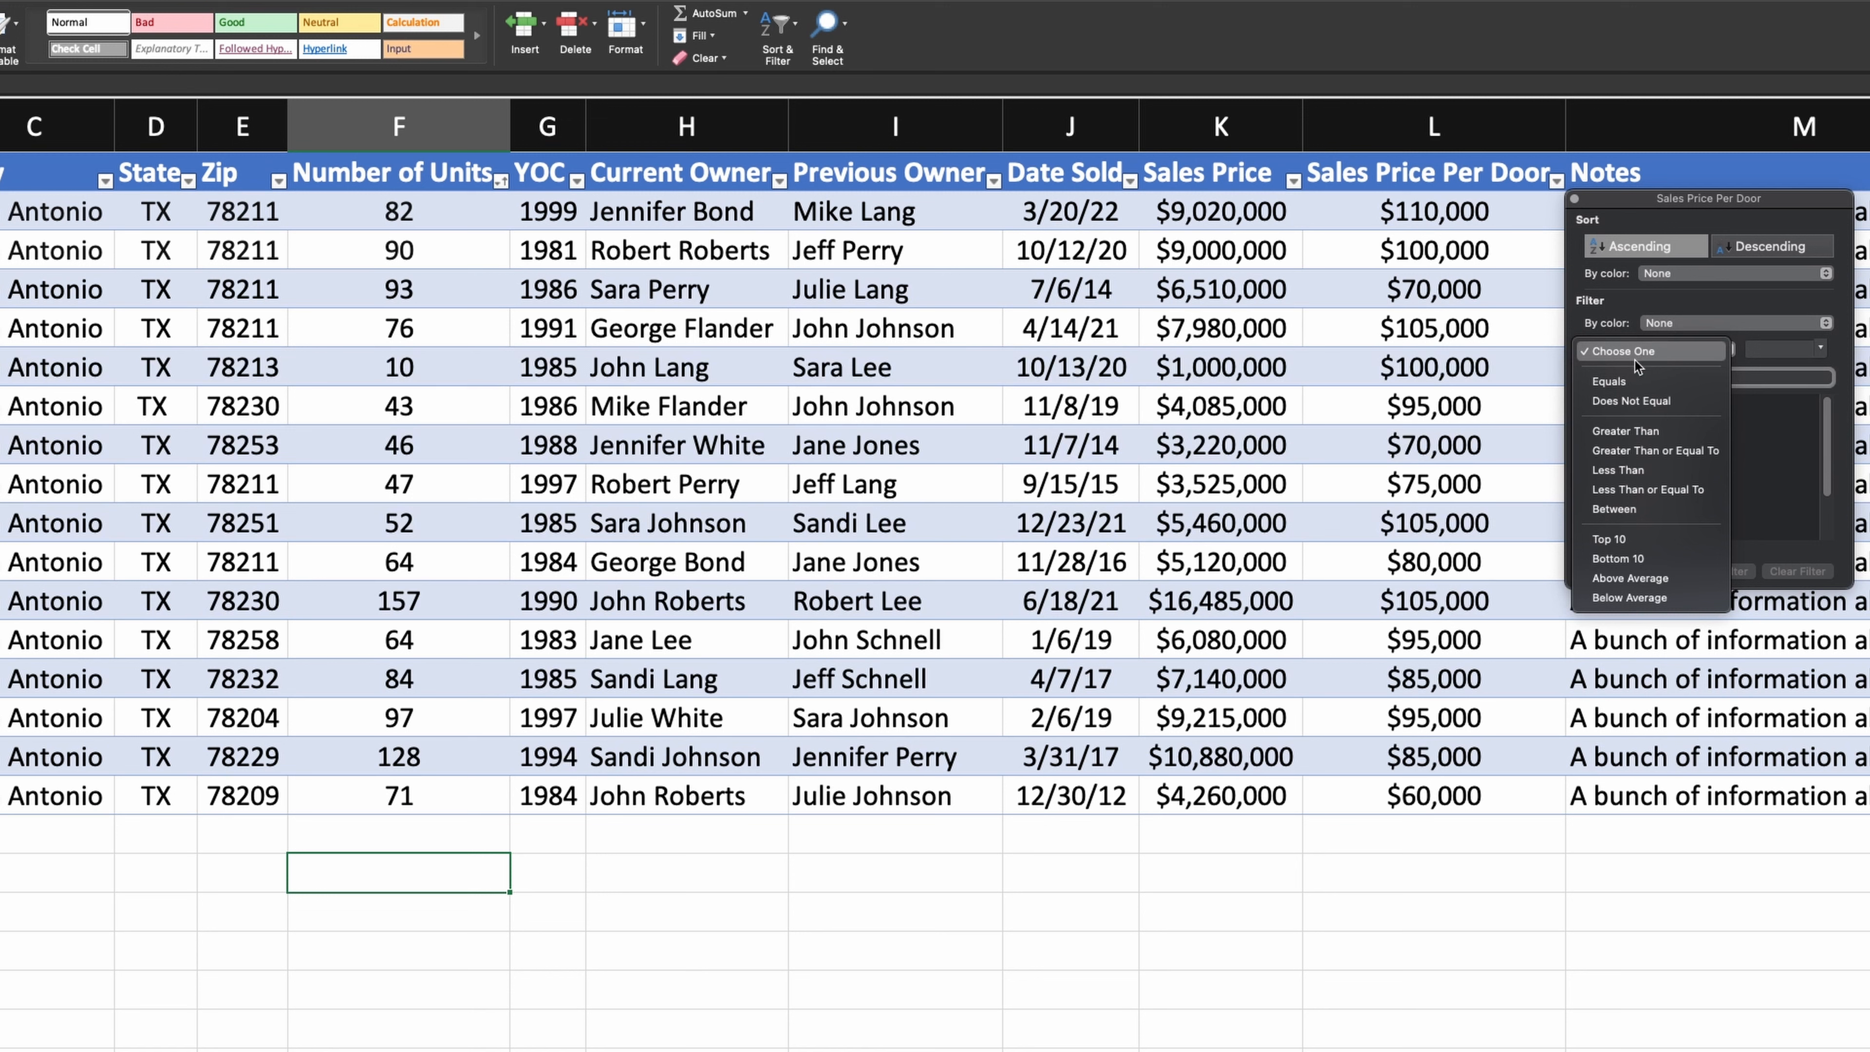
left_click(1636, 451)
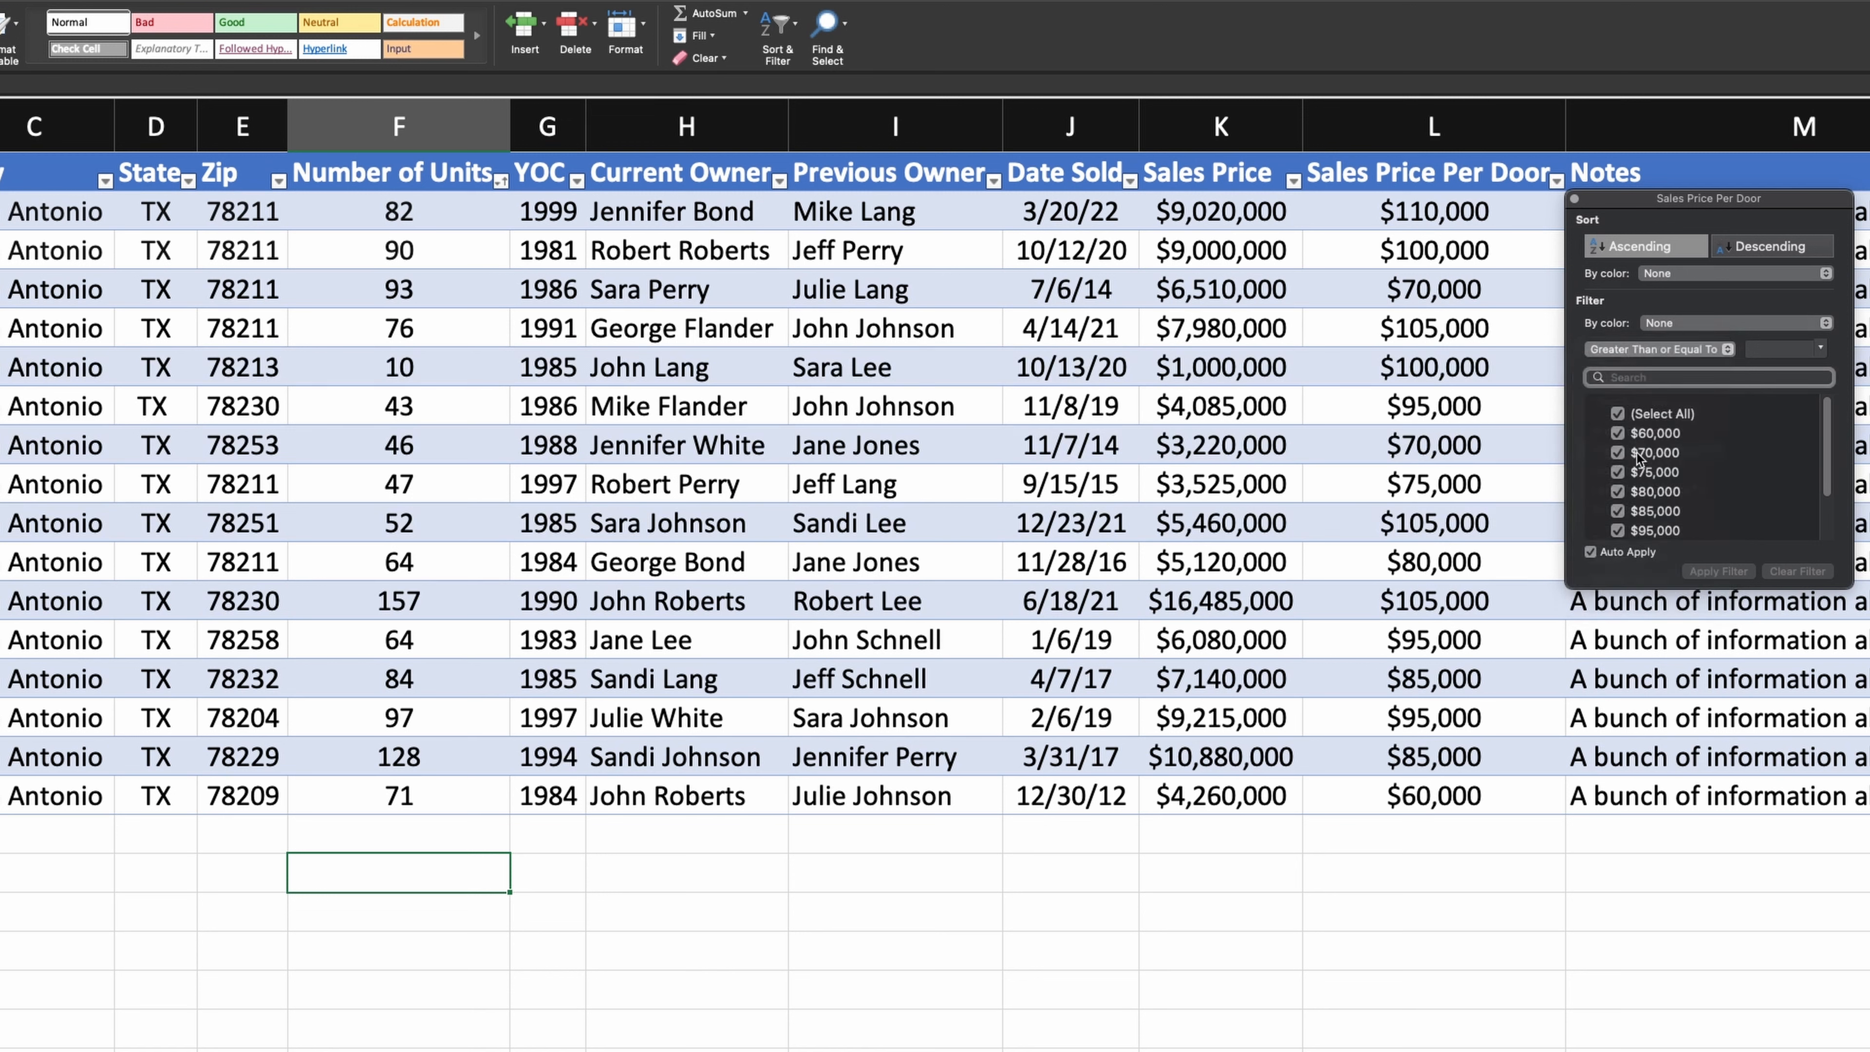
left_click(1779, 355)
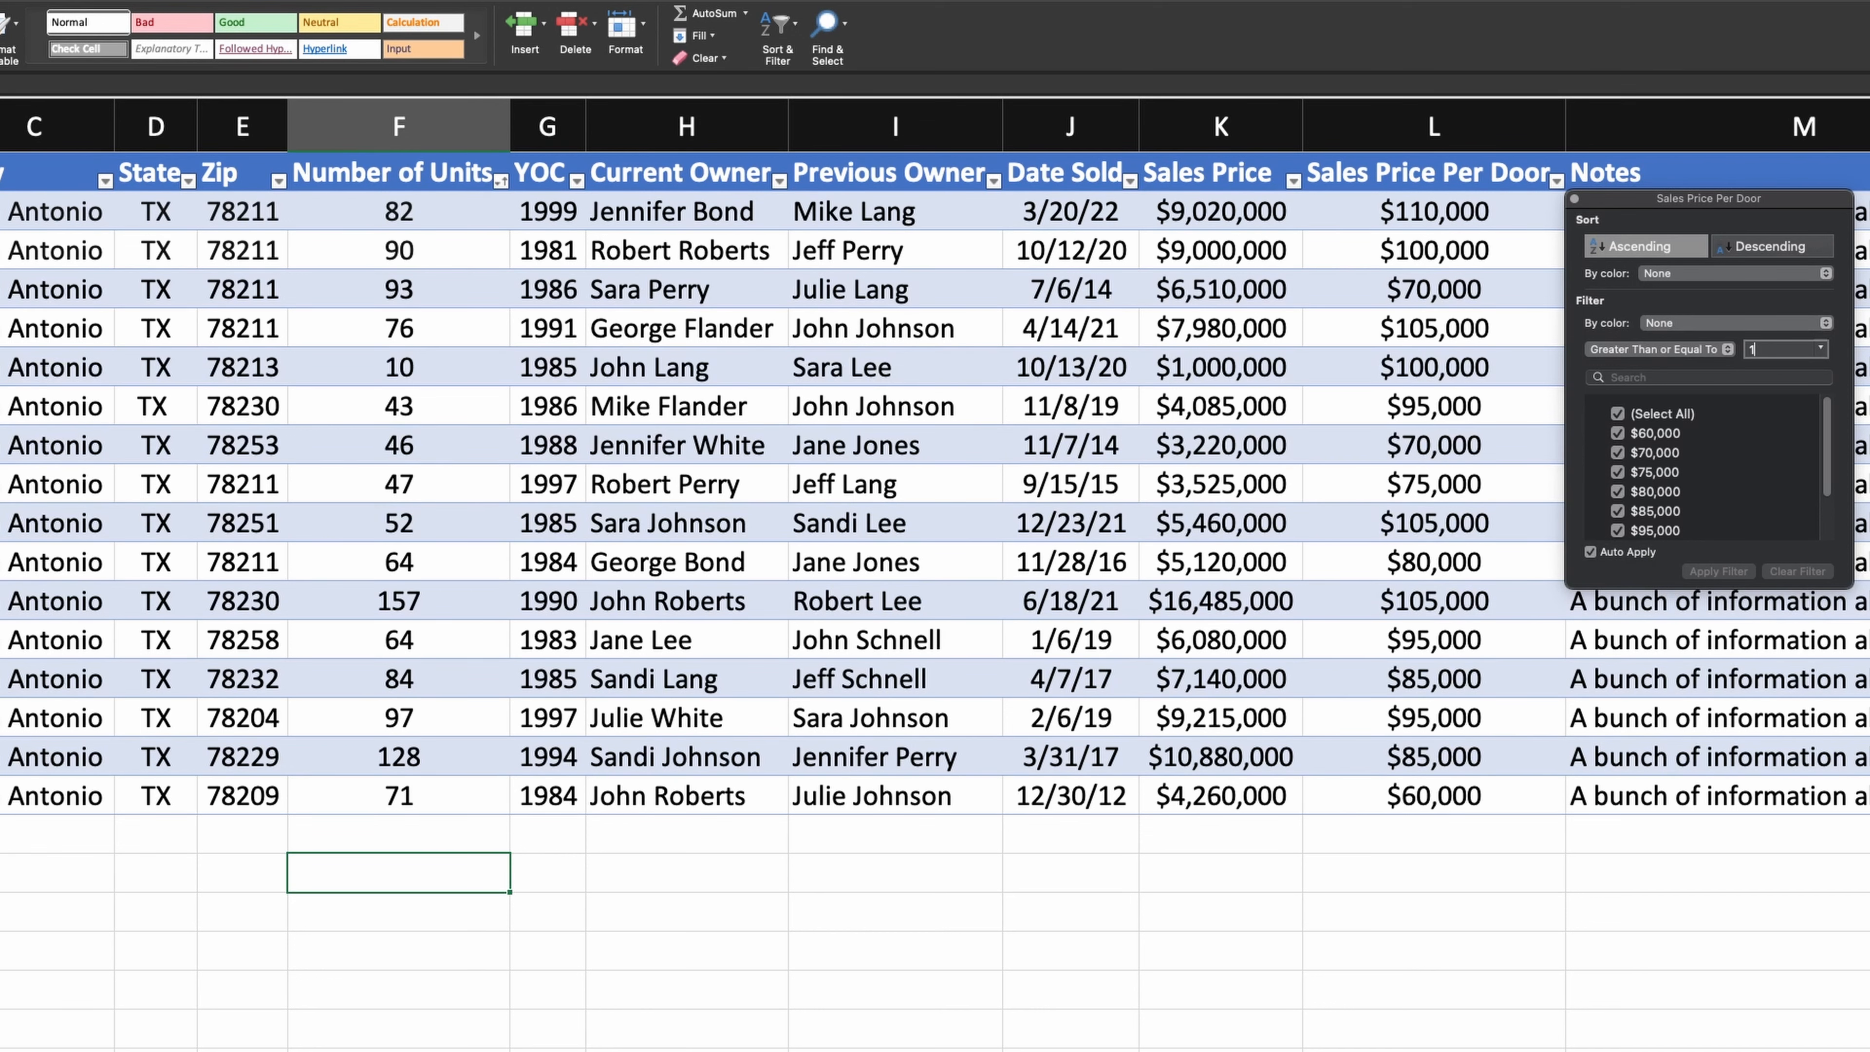
type("100000")
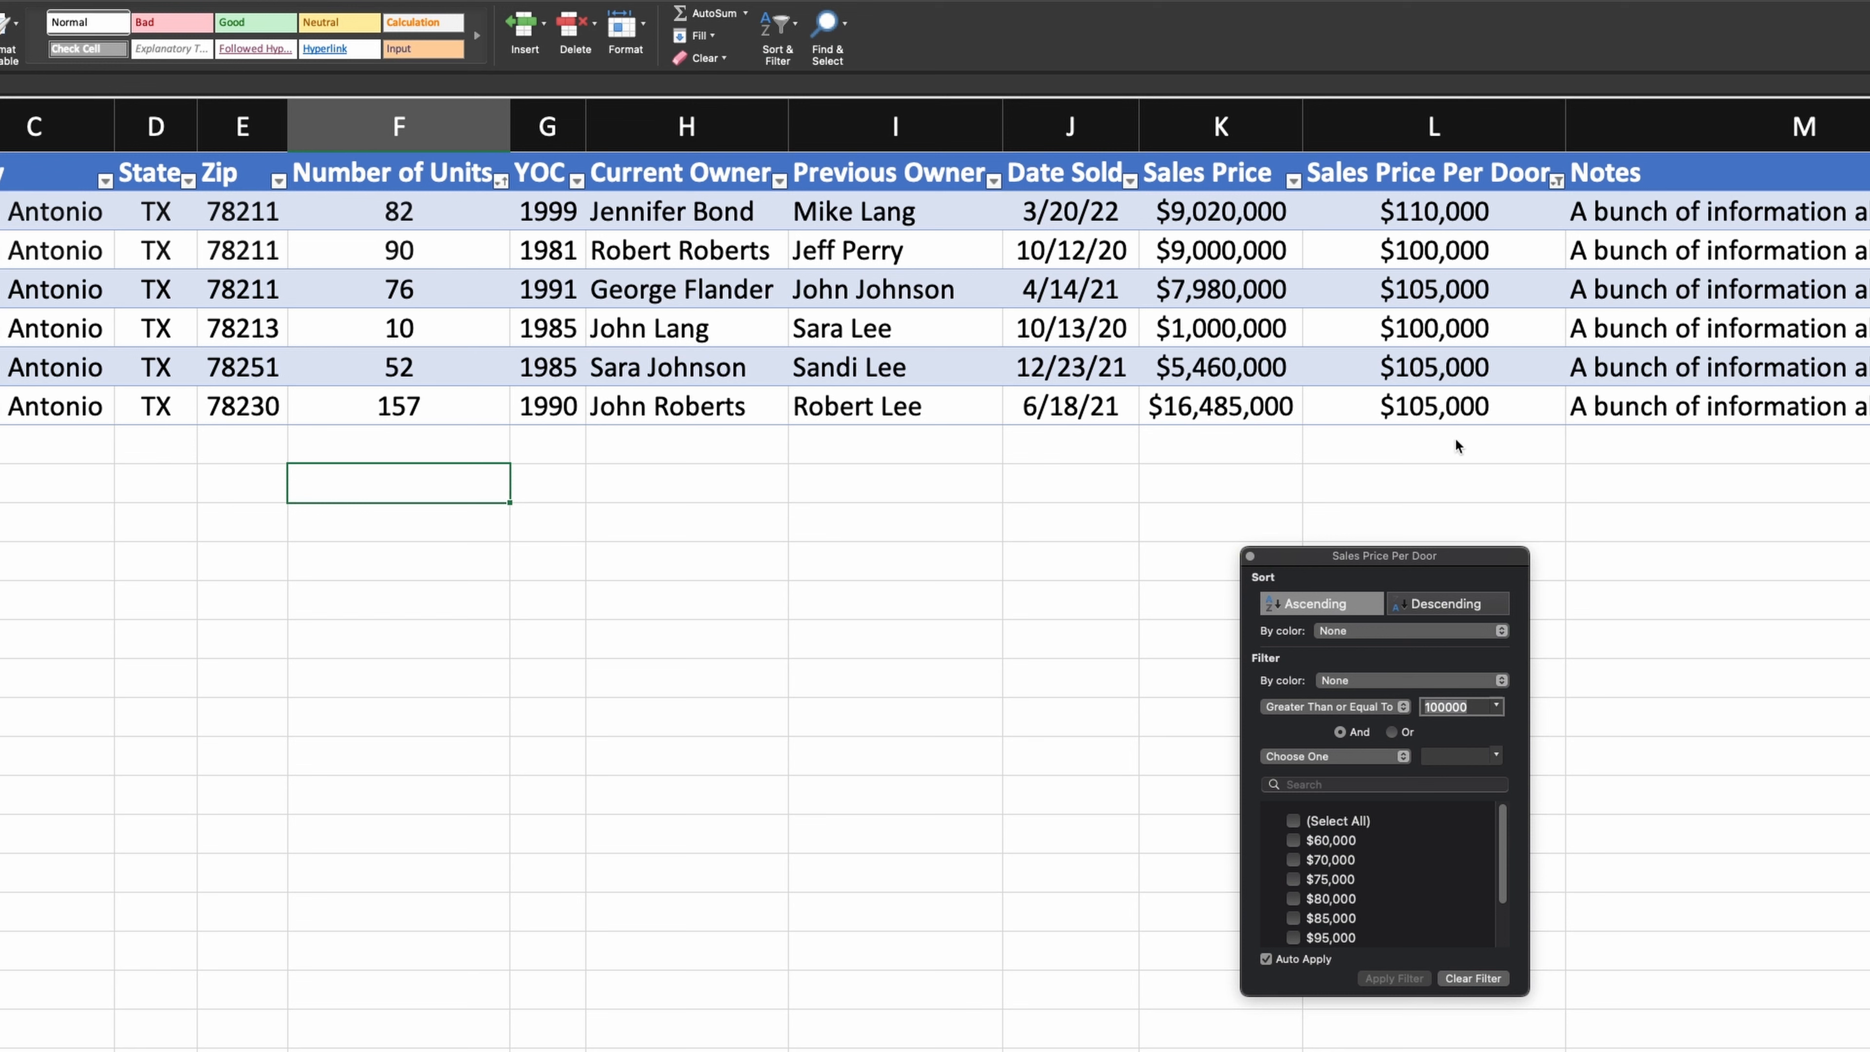
left_click(1312, 604)
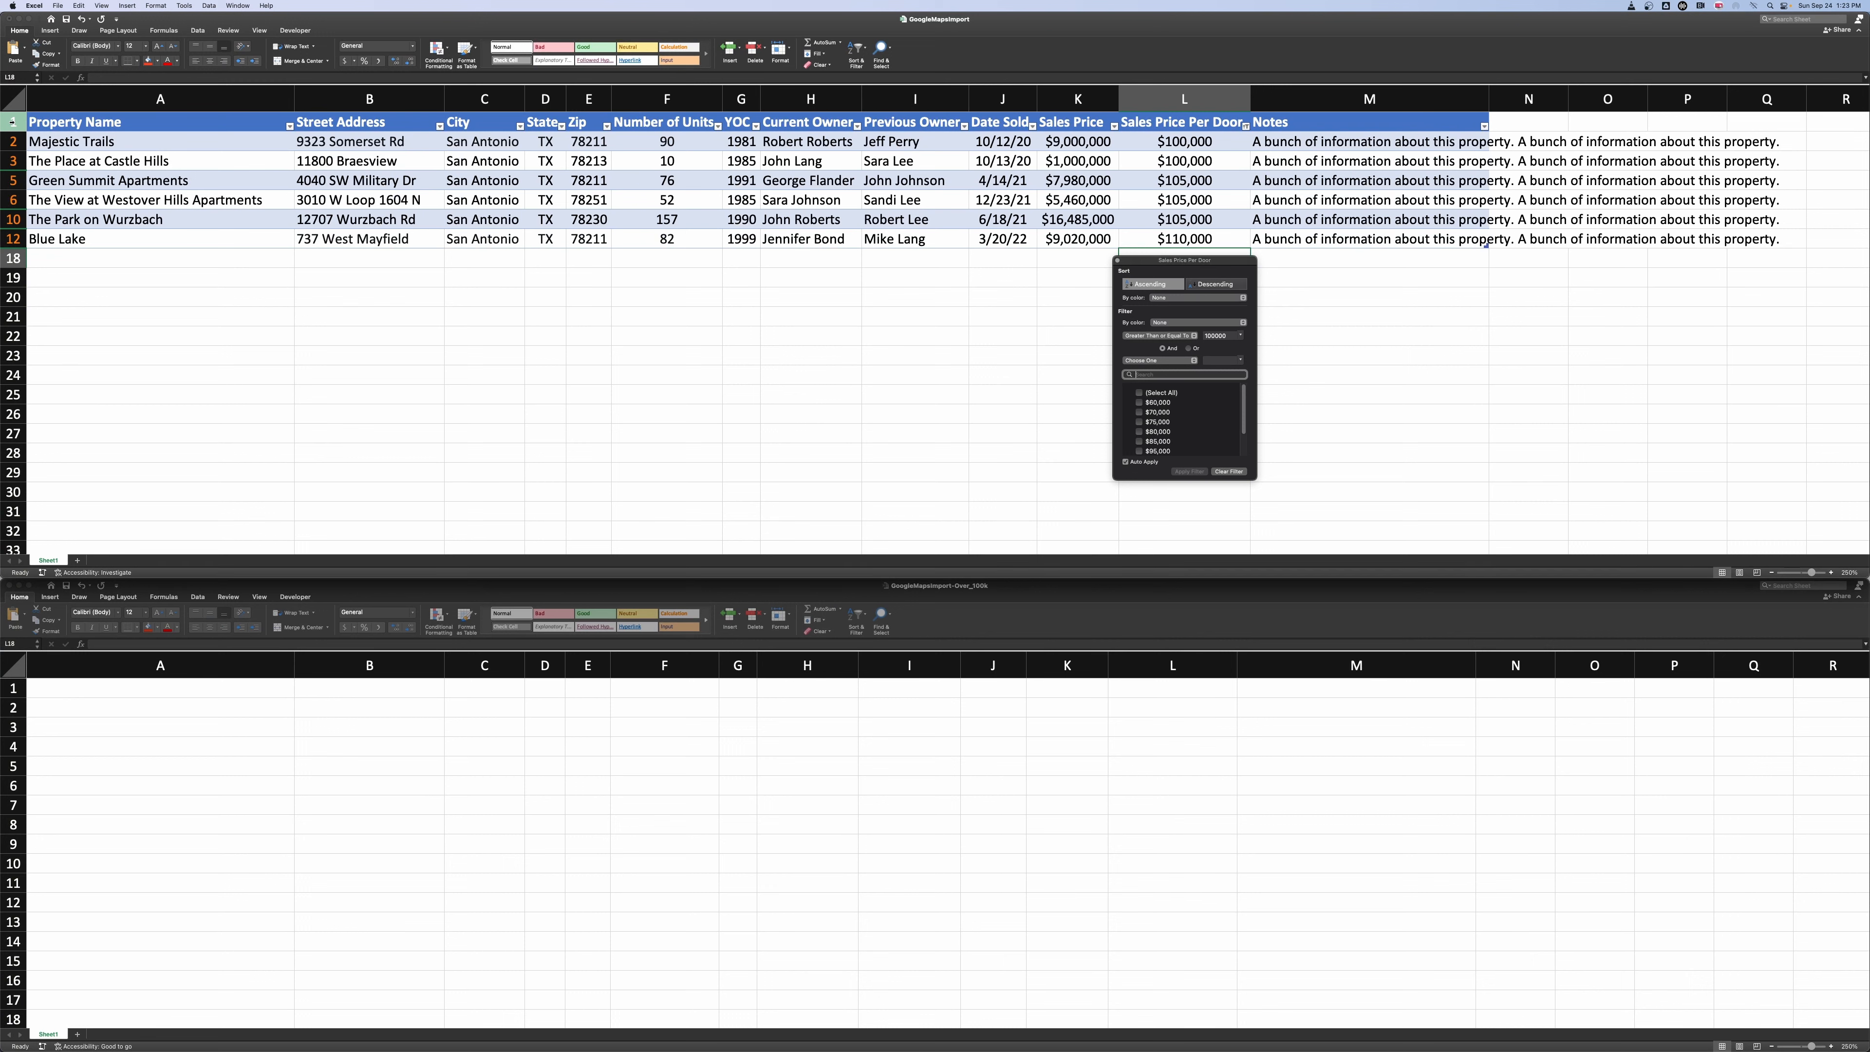
Copy the header and the filtered rows into the GoogleMapsImport-Over_100k workbook, starting at cell A1.
left_click(13, 122)
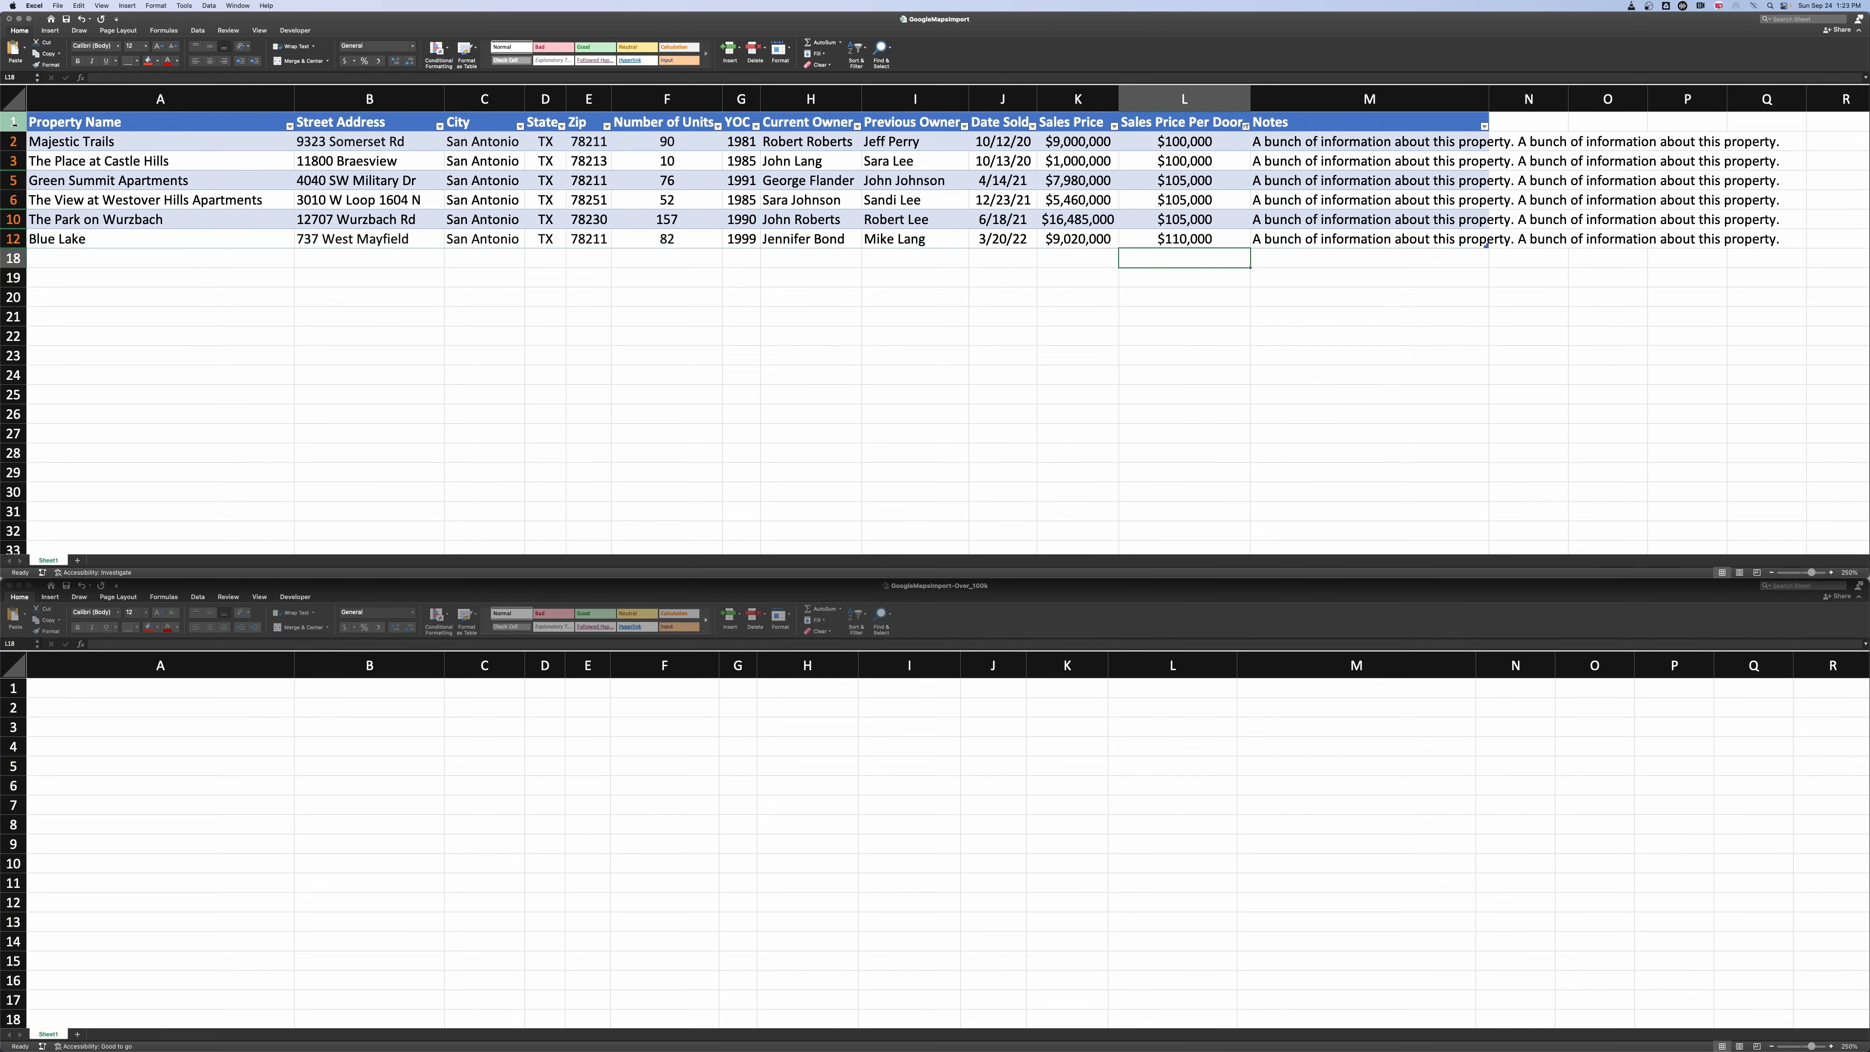
left_click_drag(13, 122, 6, 237)
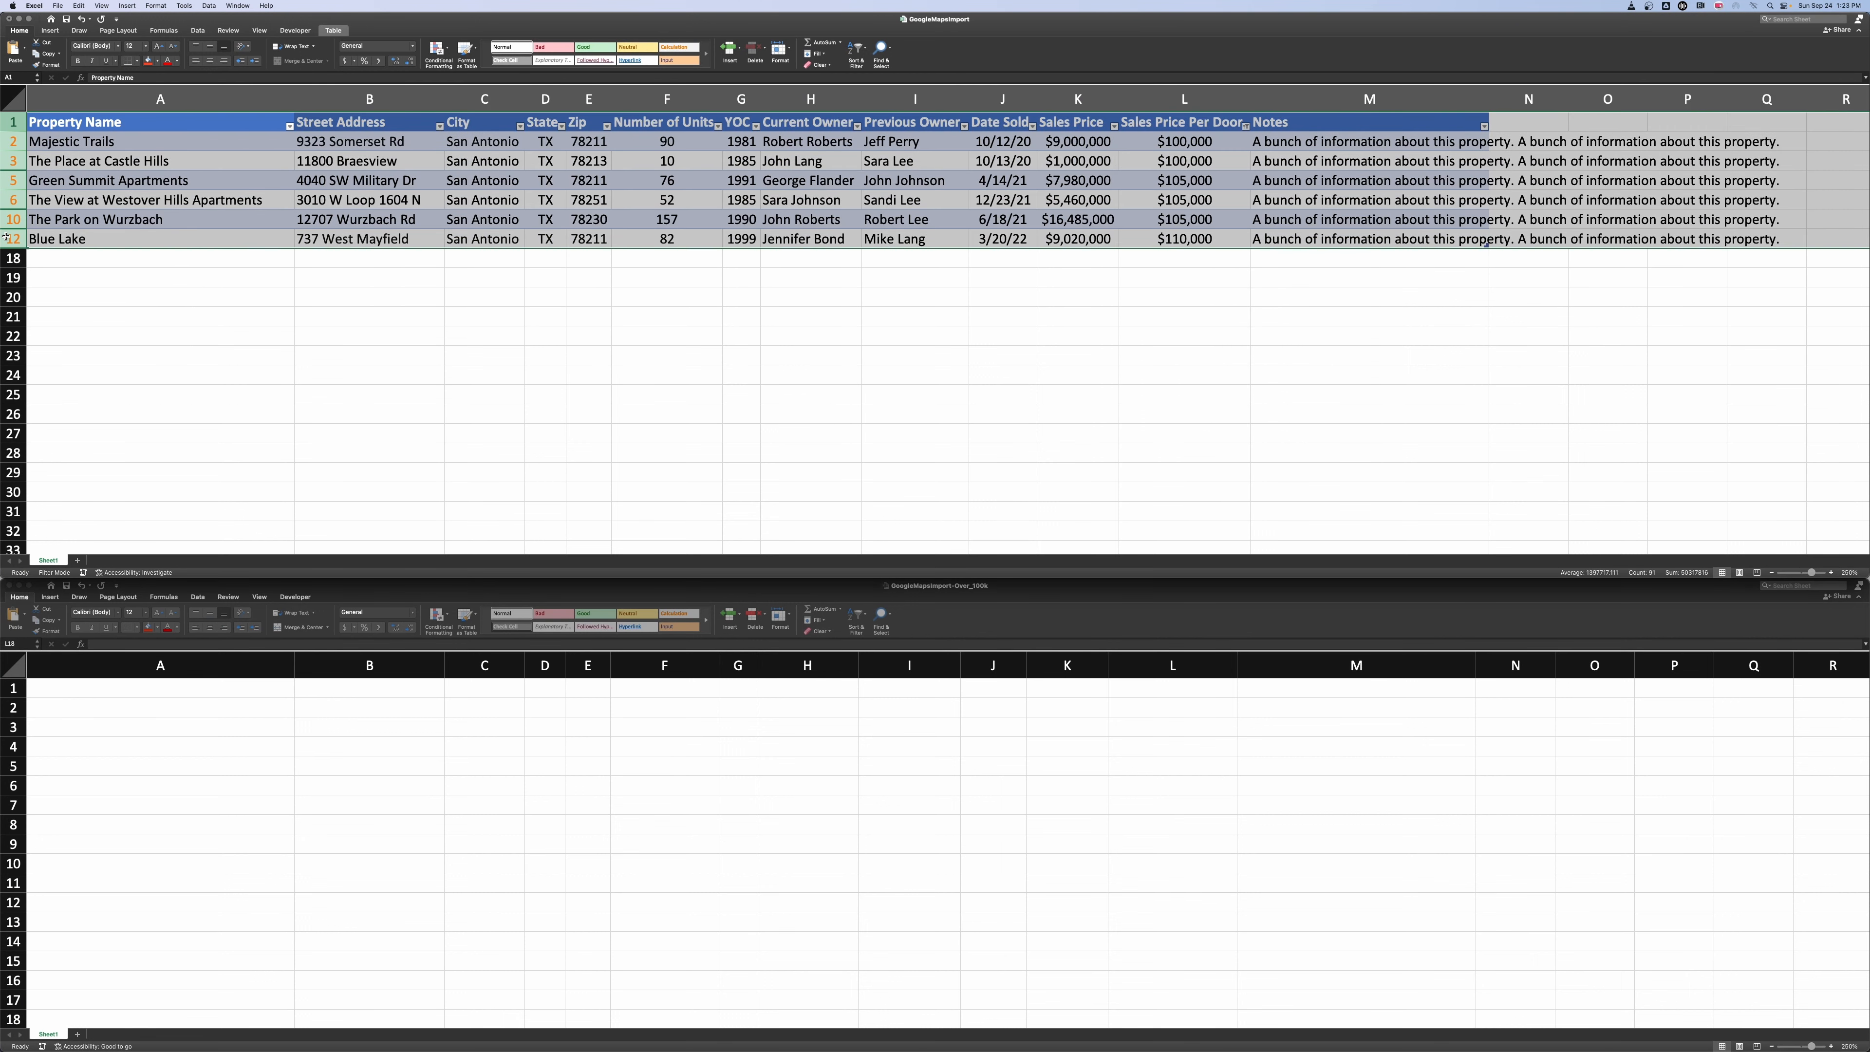
key("super+c")
left_click(79, 690)
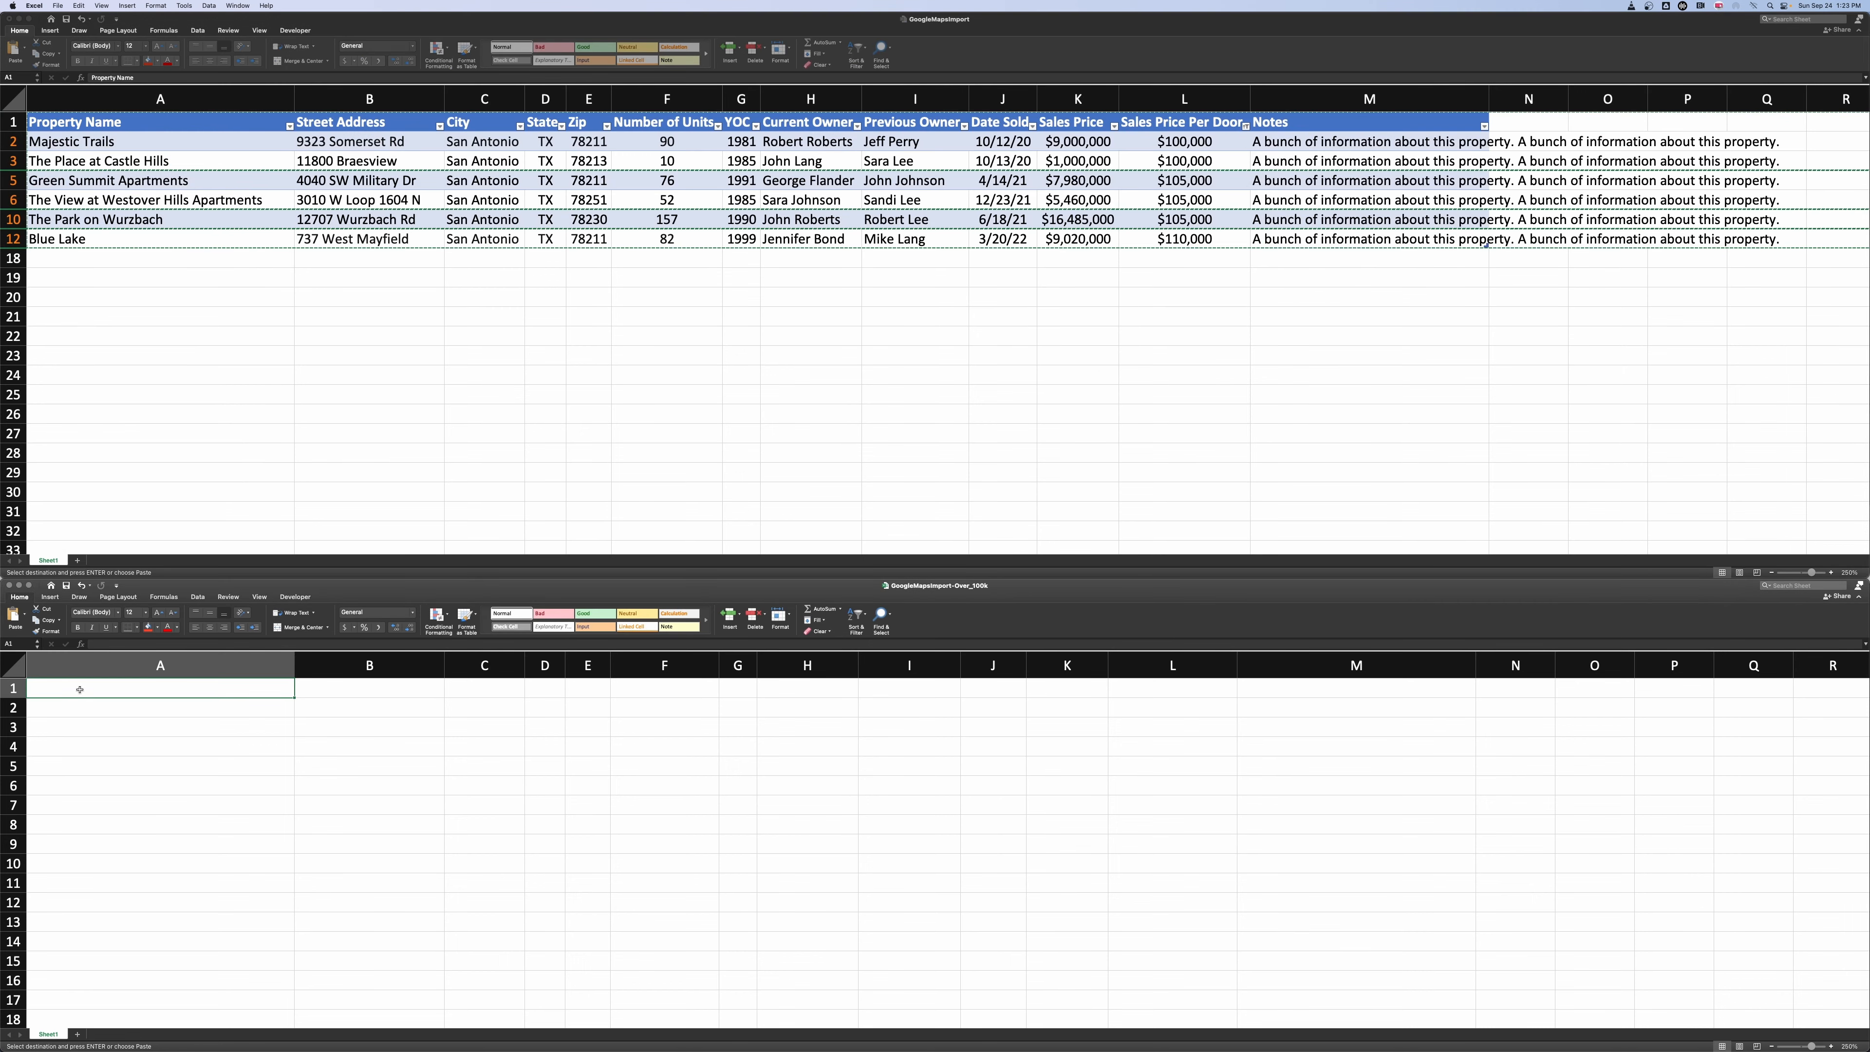
key("super+v")
left_click(392, 882)
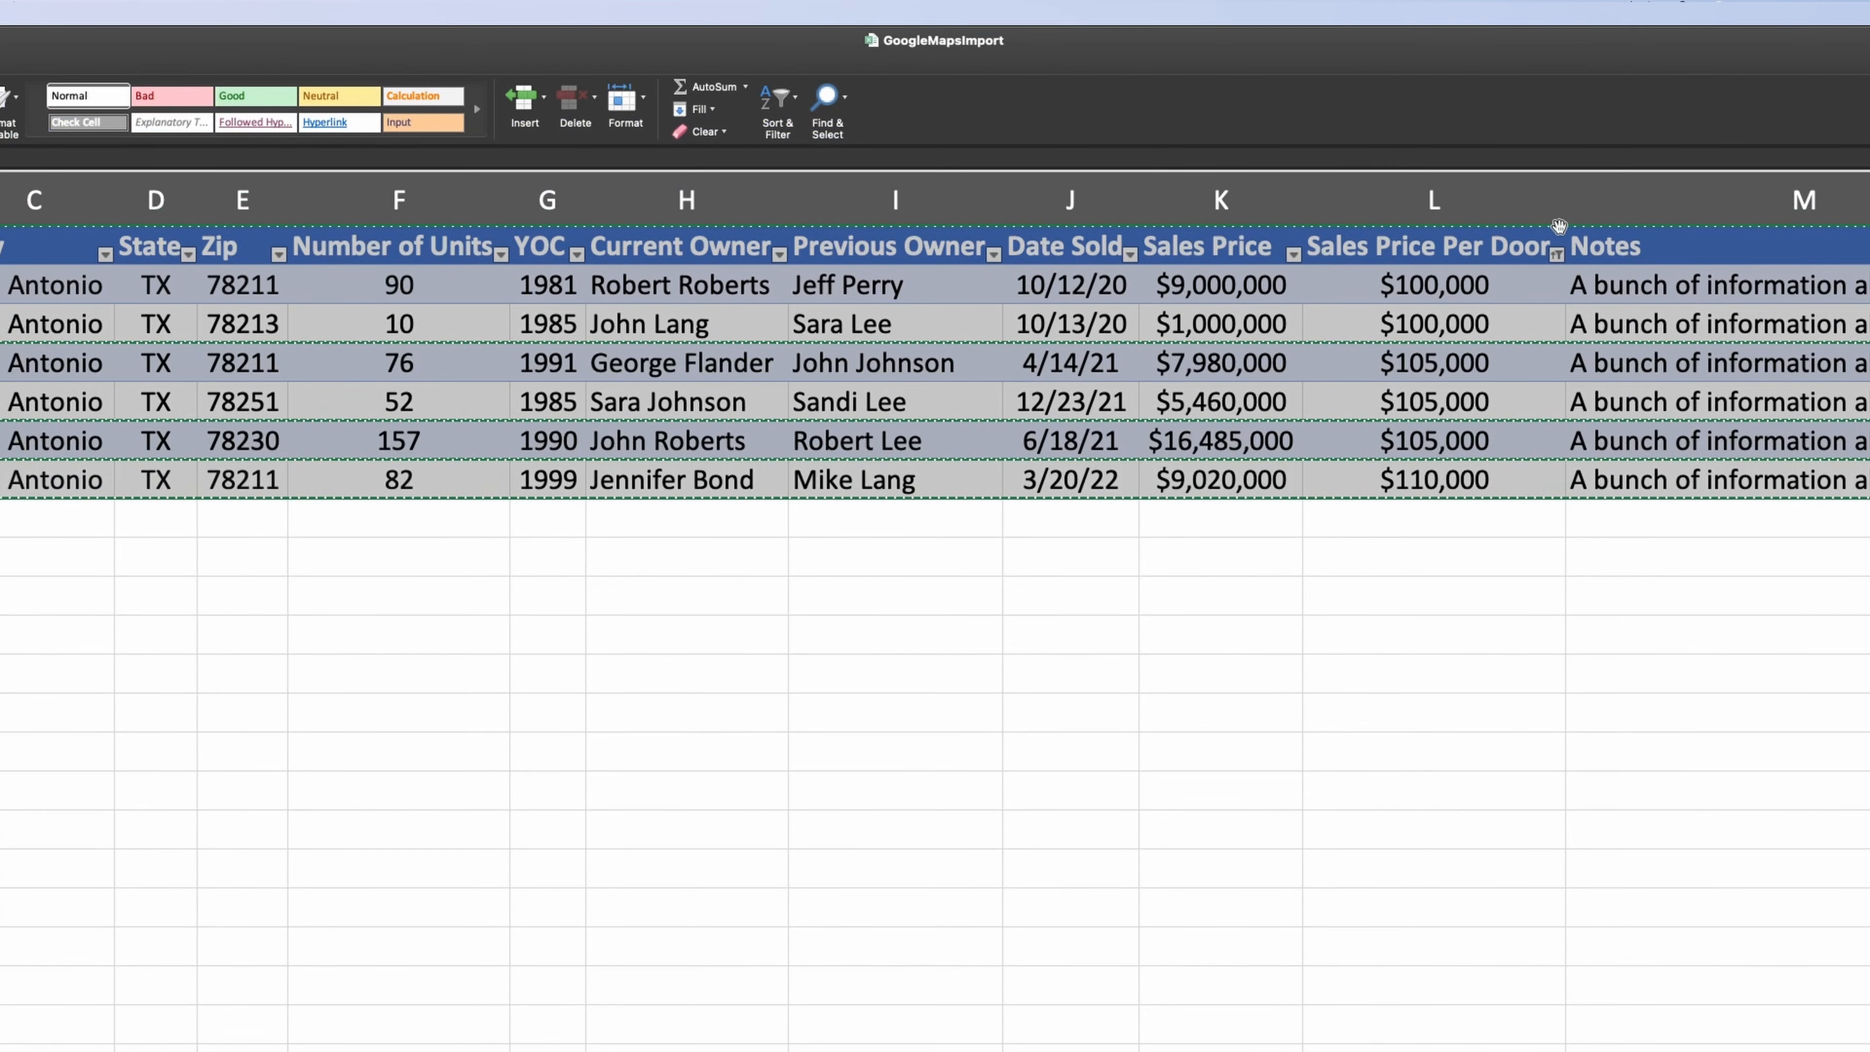
Change the Sales Price Per Door filter in GoogleMapsImport to less than or equal to 75000.
left_click(1556, 255)
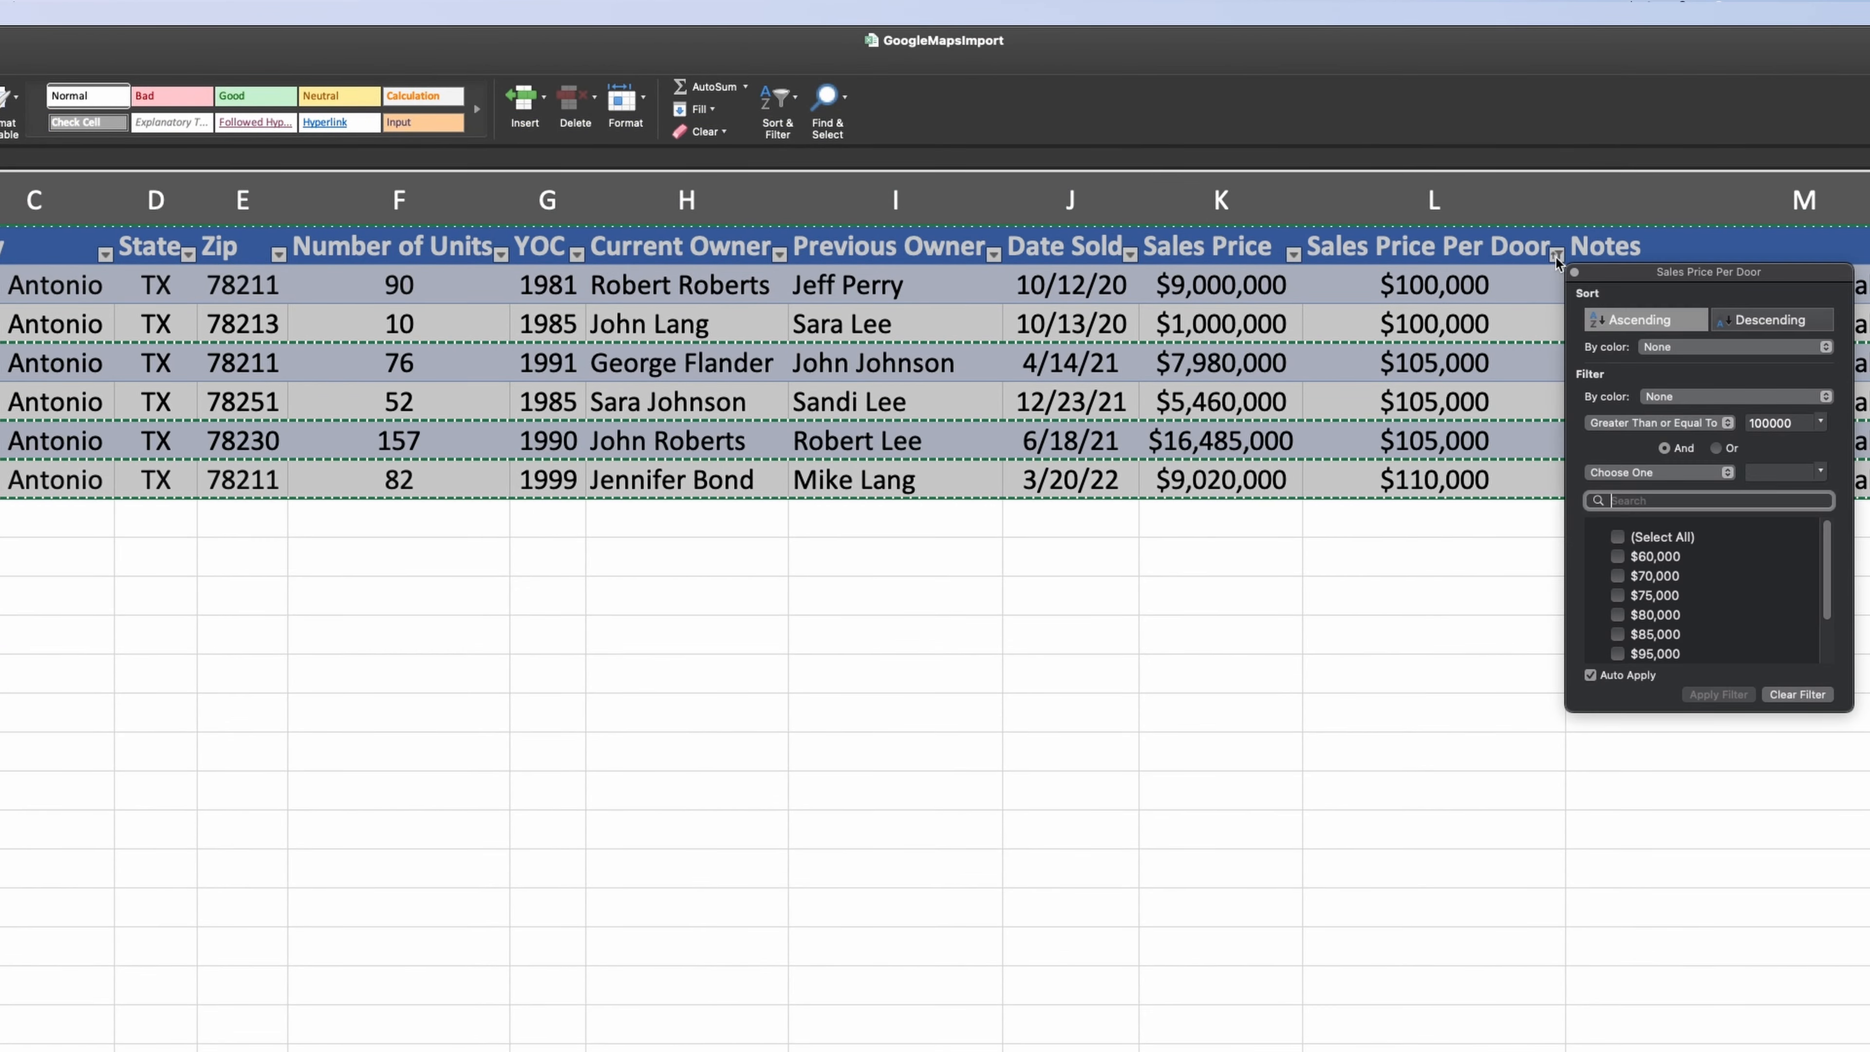
left_click(1636, 423)
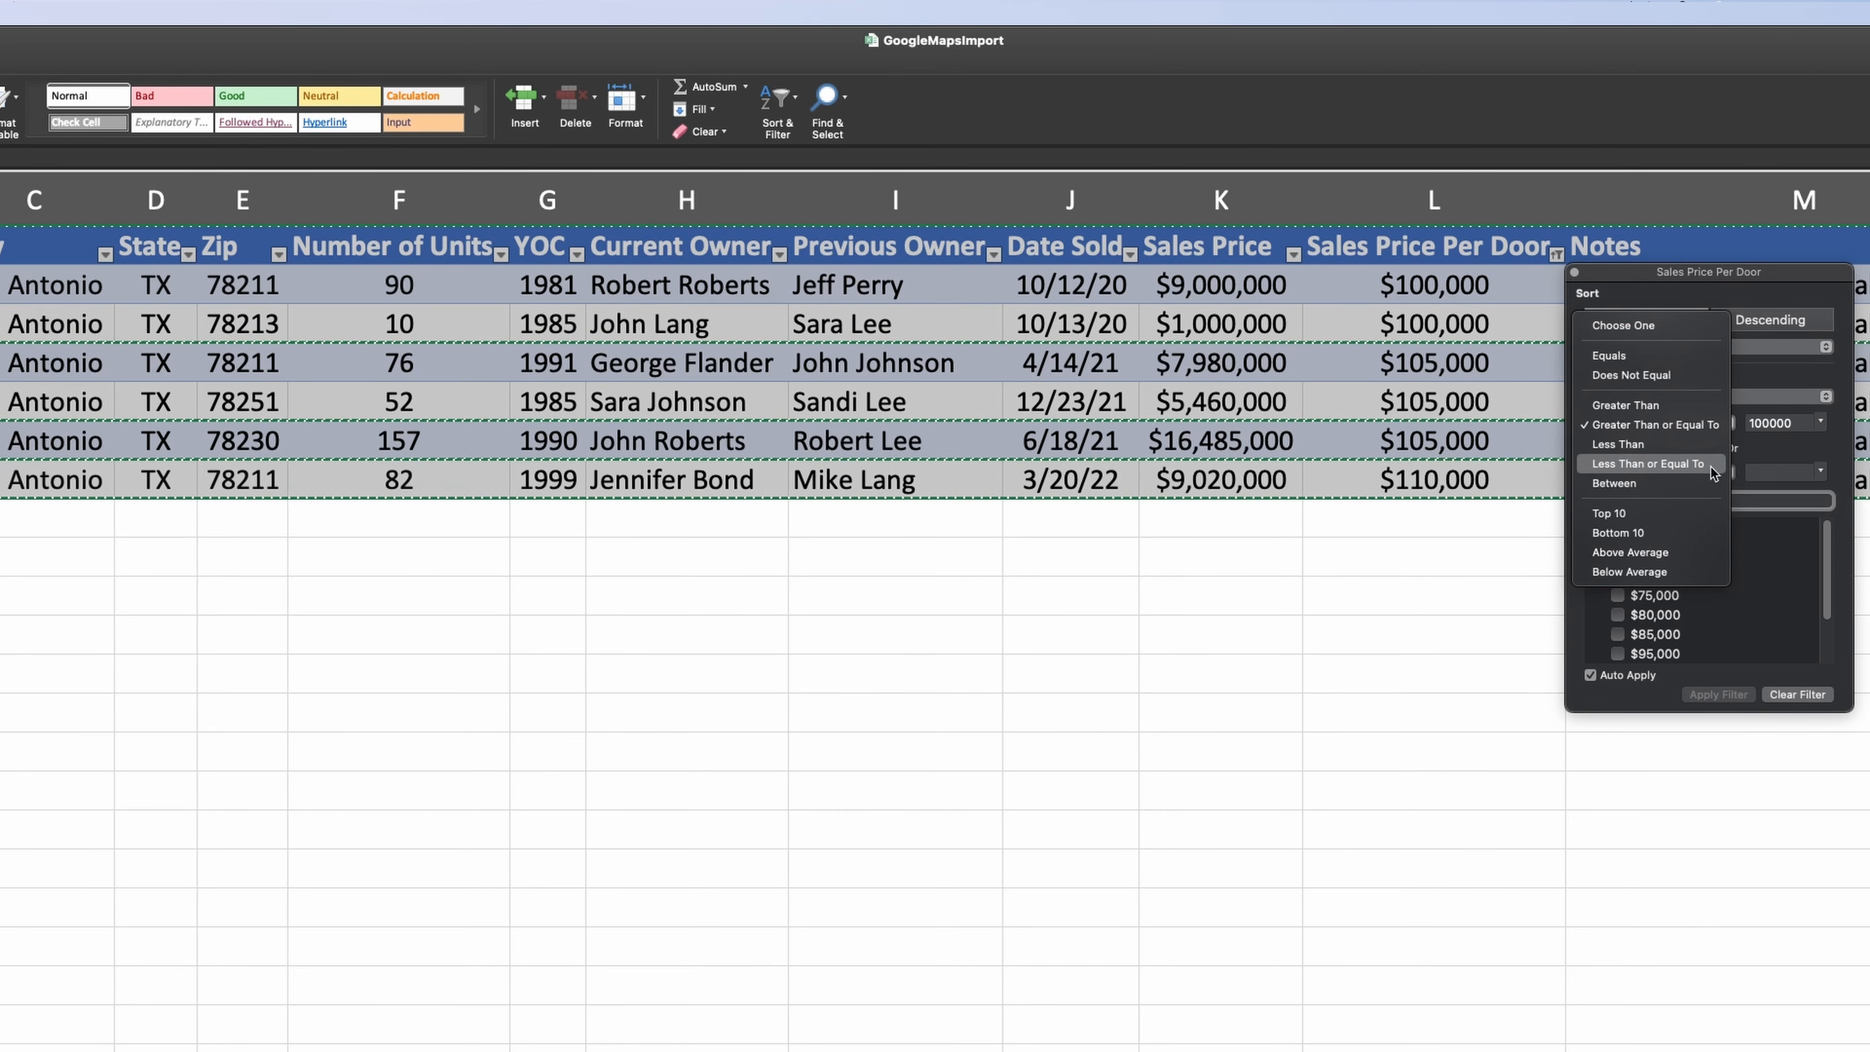
left_click(1657, 466)
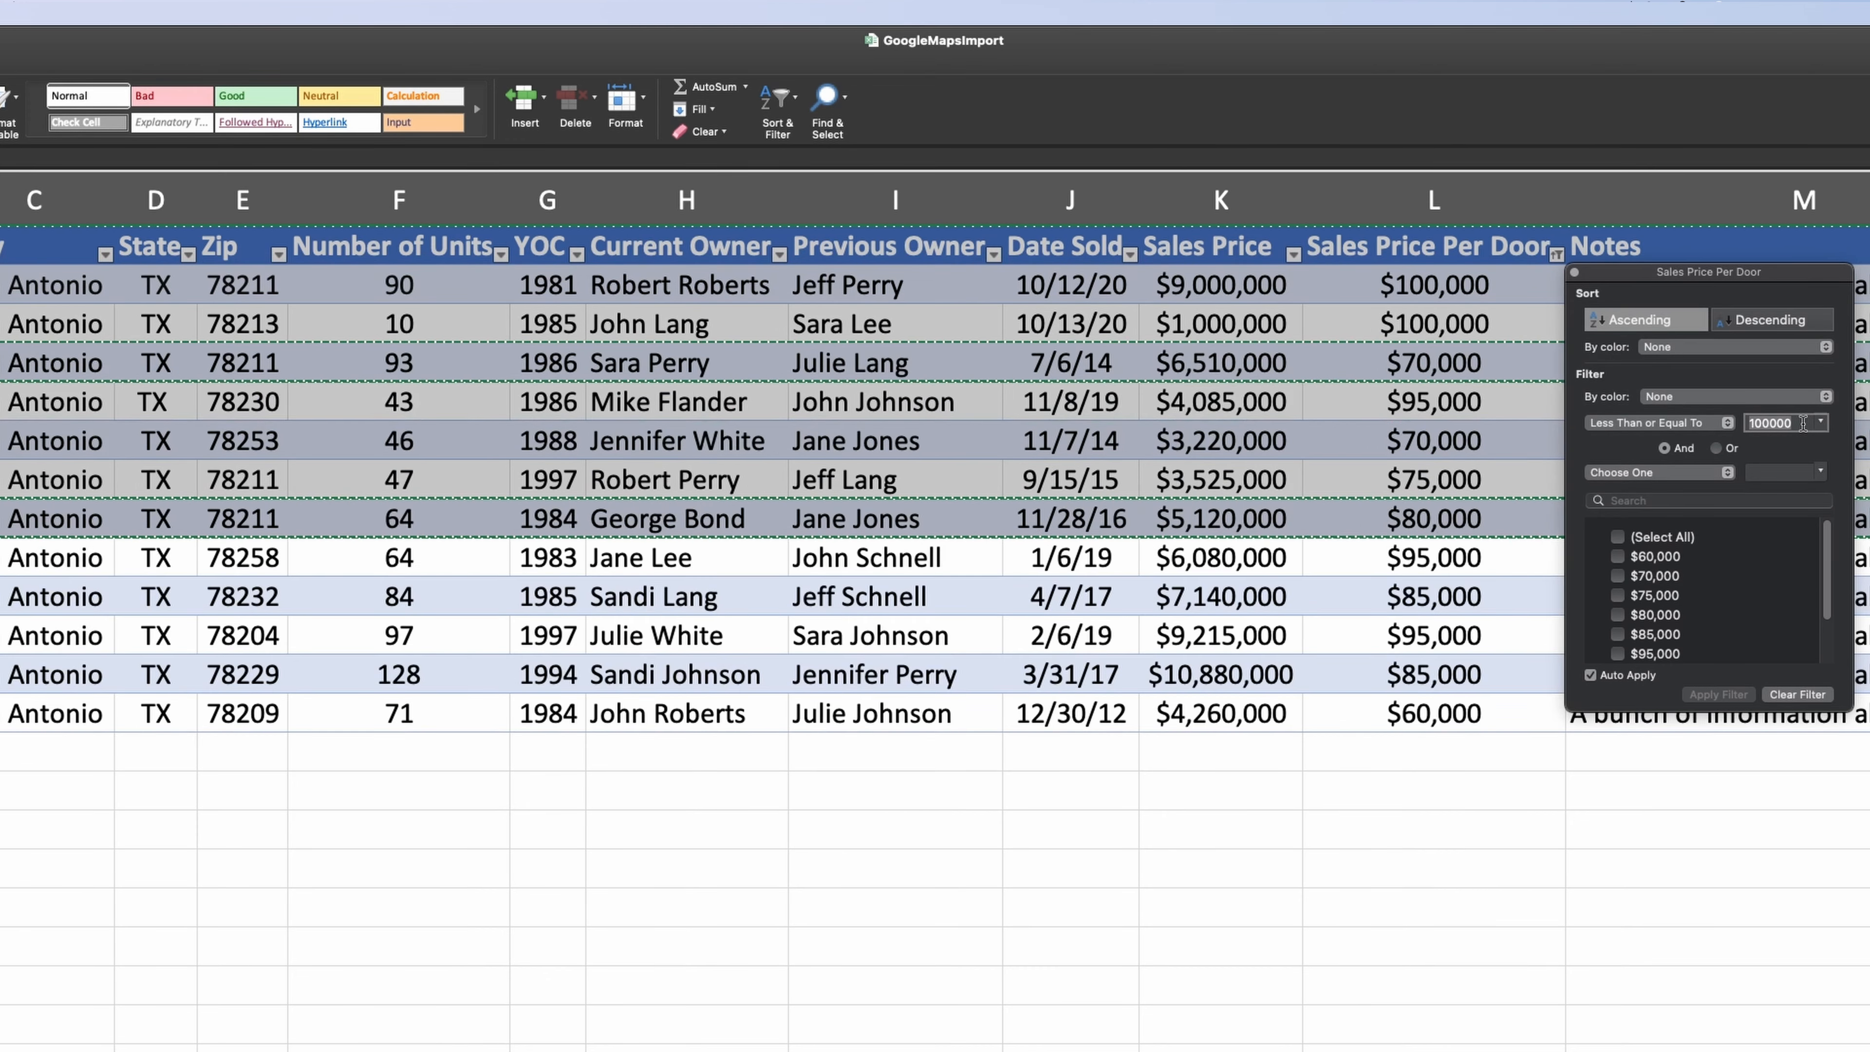
type("75000")
left_click_drag(1721, 273, 1460, 449)
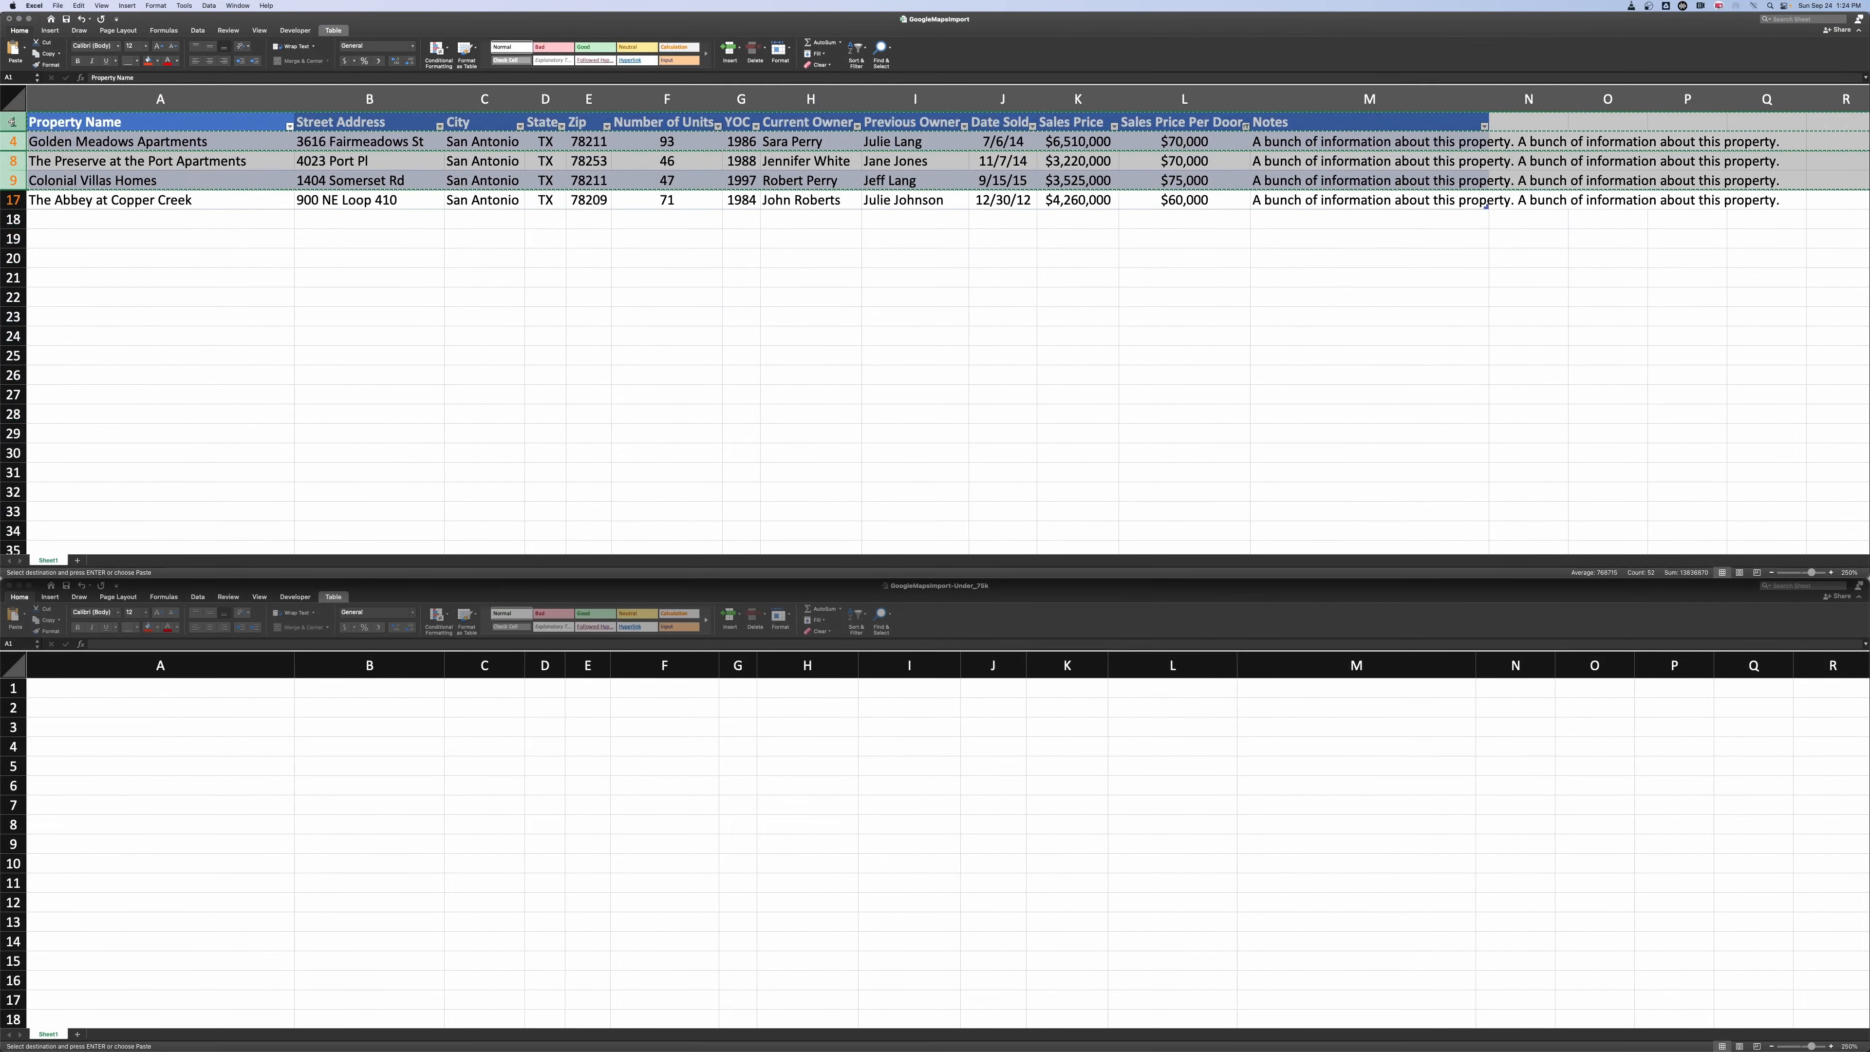
Copy the header and the filtered rows into cell A1 of the GoogleMapsImport-Under_75k workbook and close that workbook.
left_click_drag(12, 121, 6, 198)
key("super+c")
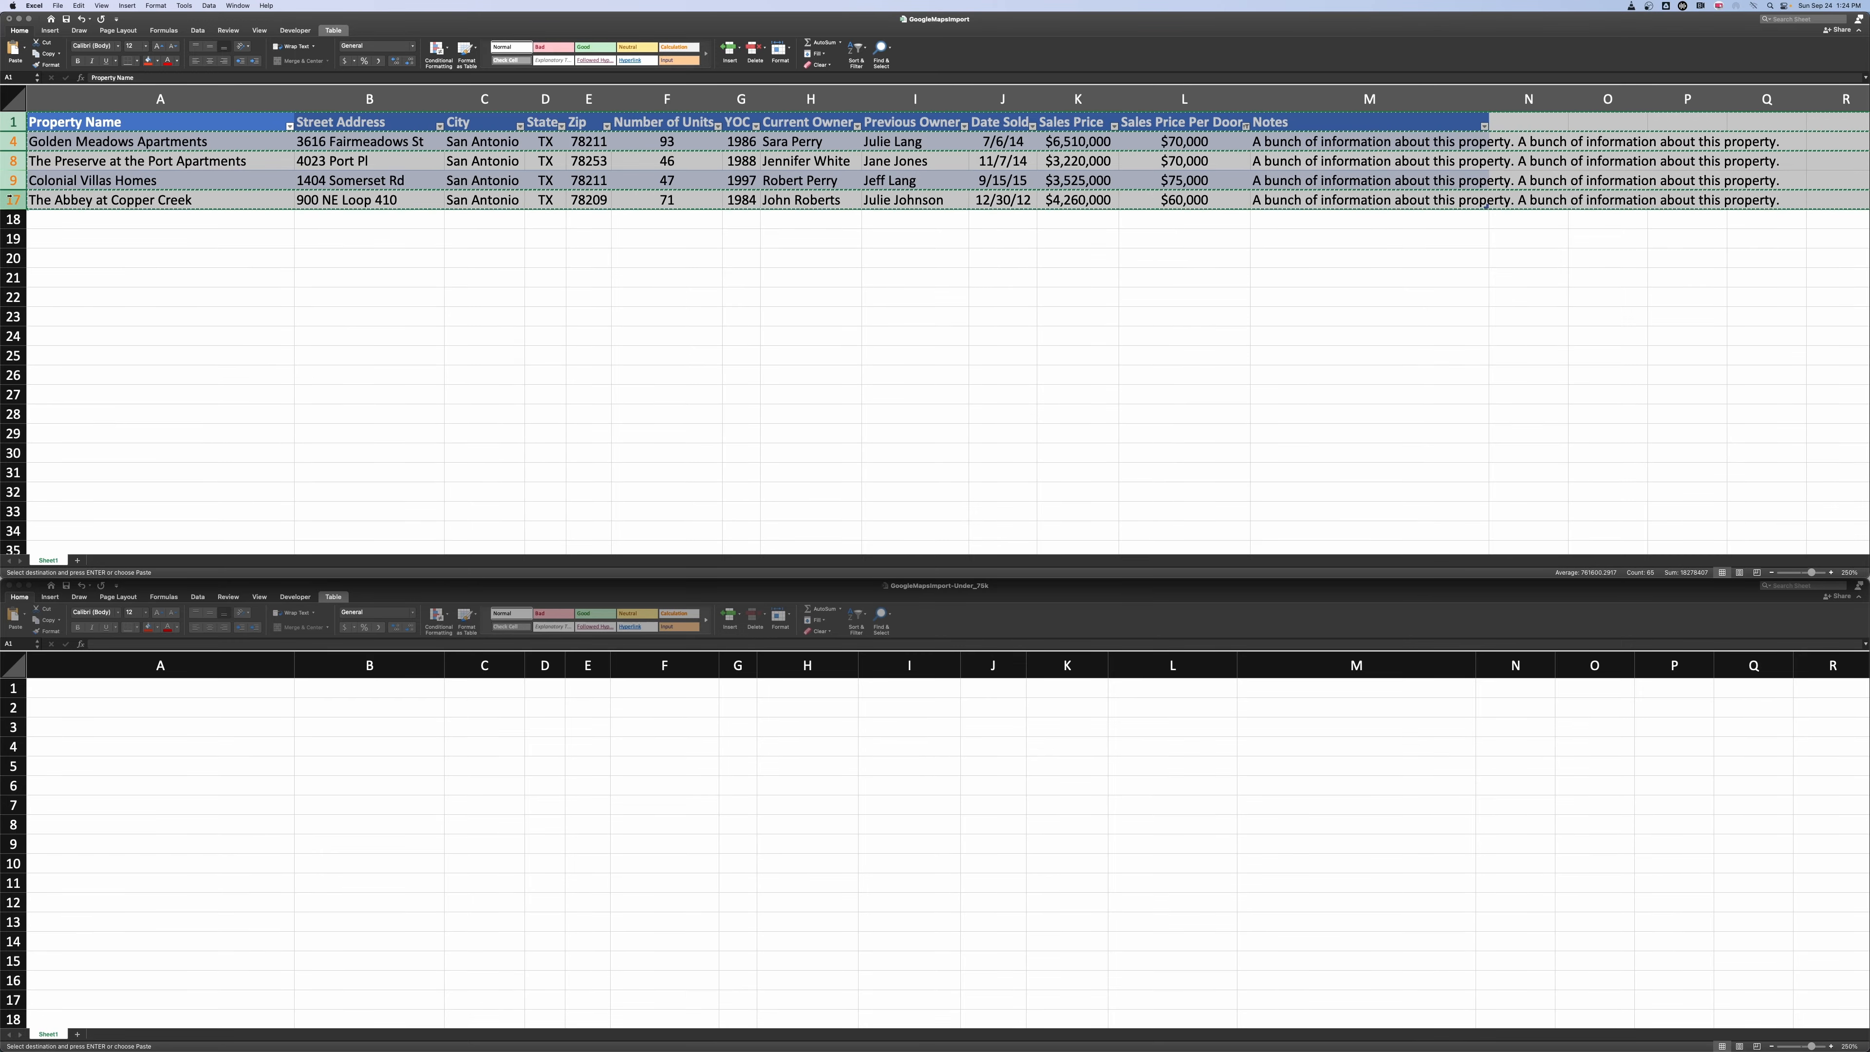
left_click(65, 693)
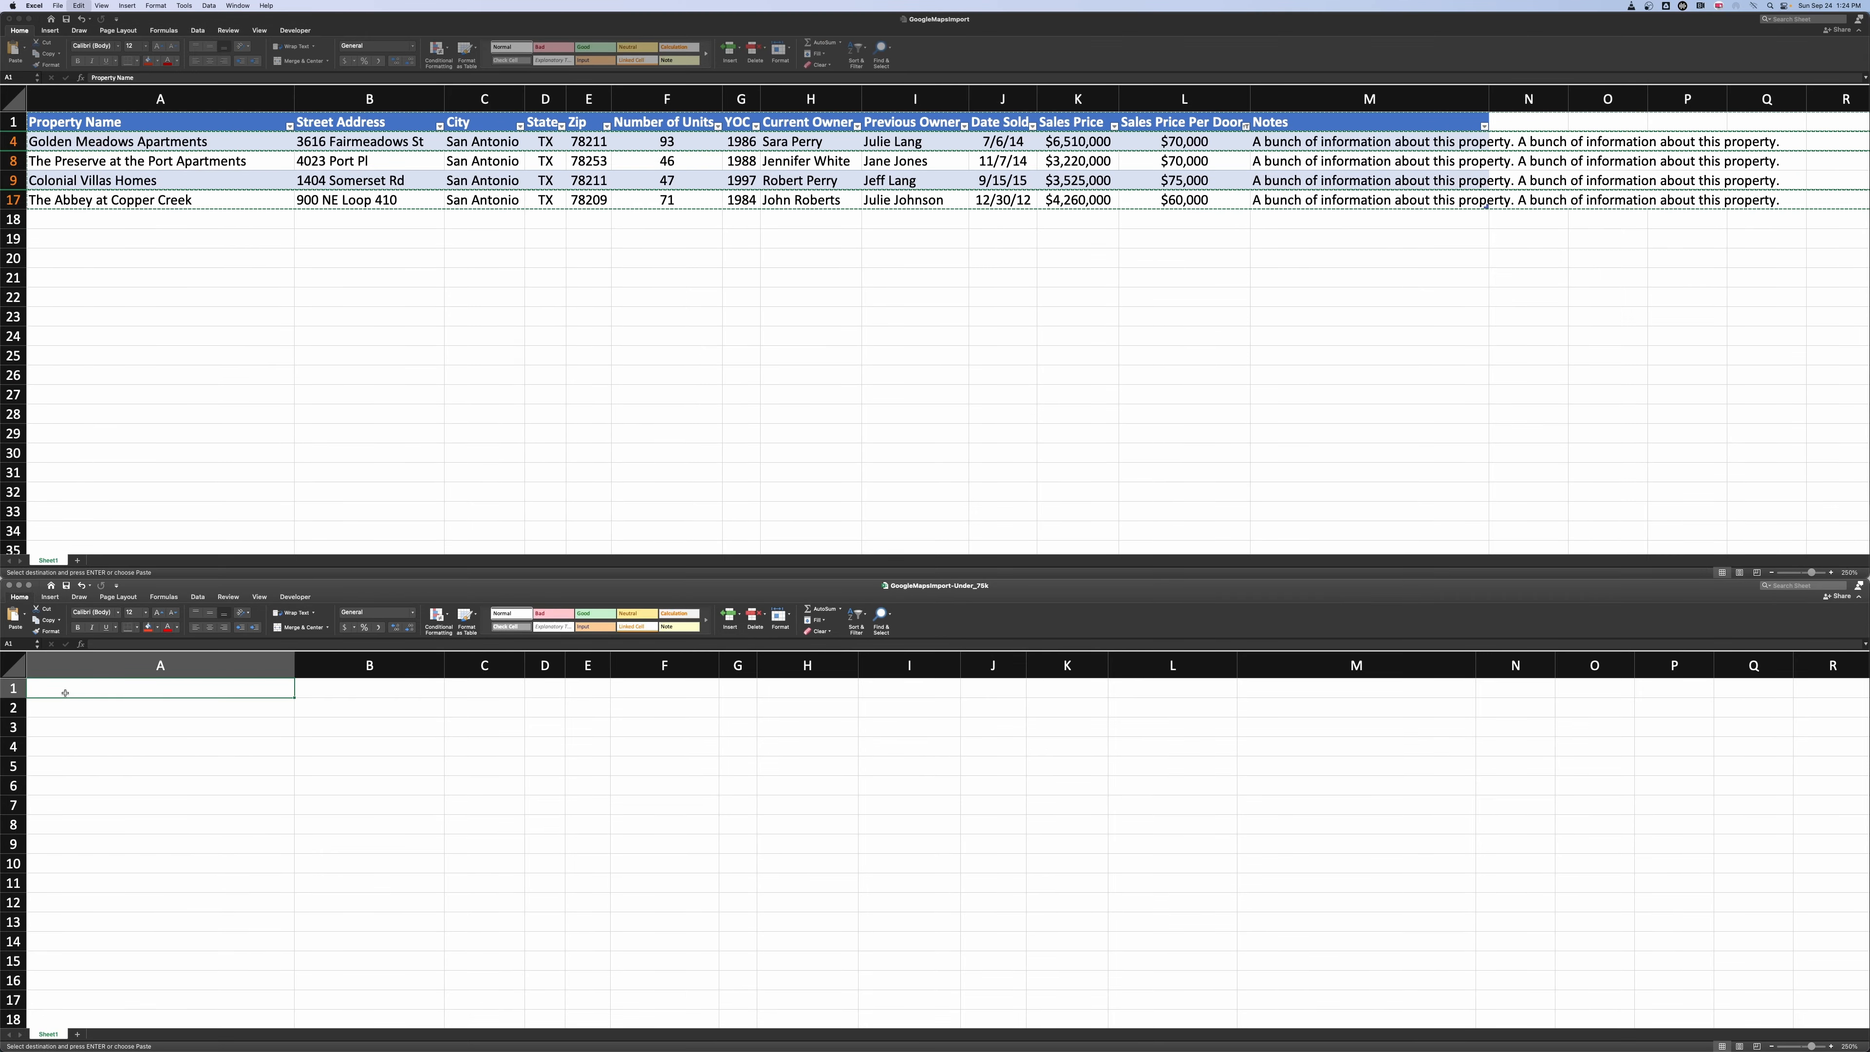
key("super+v")
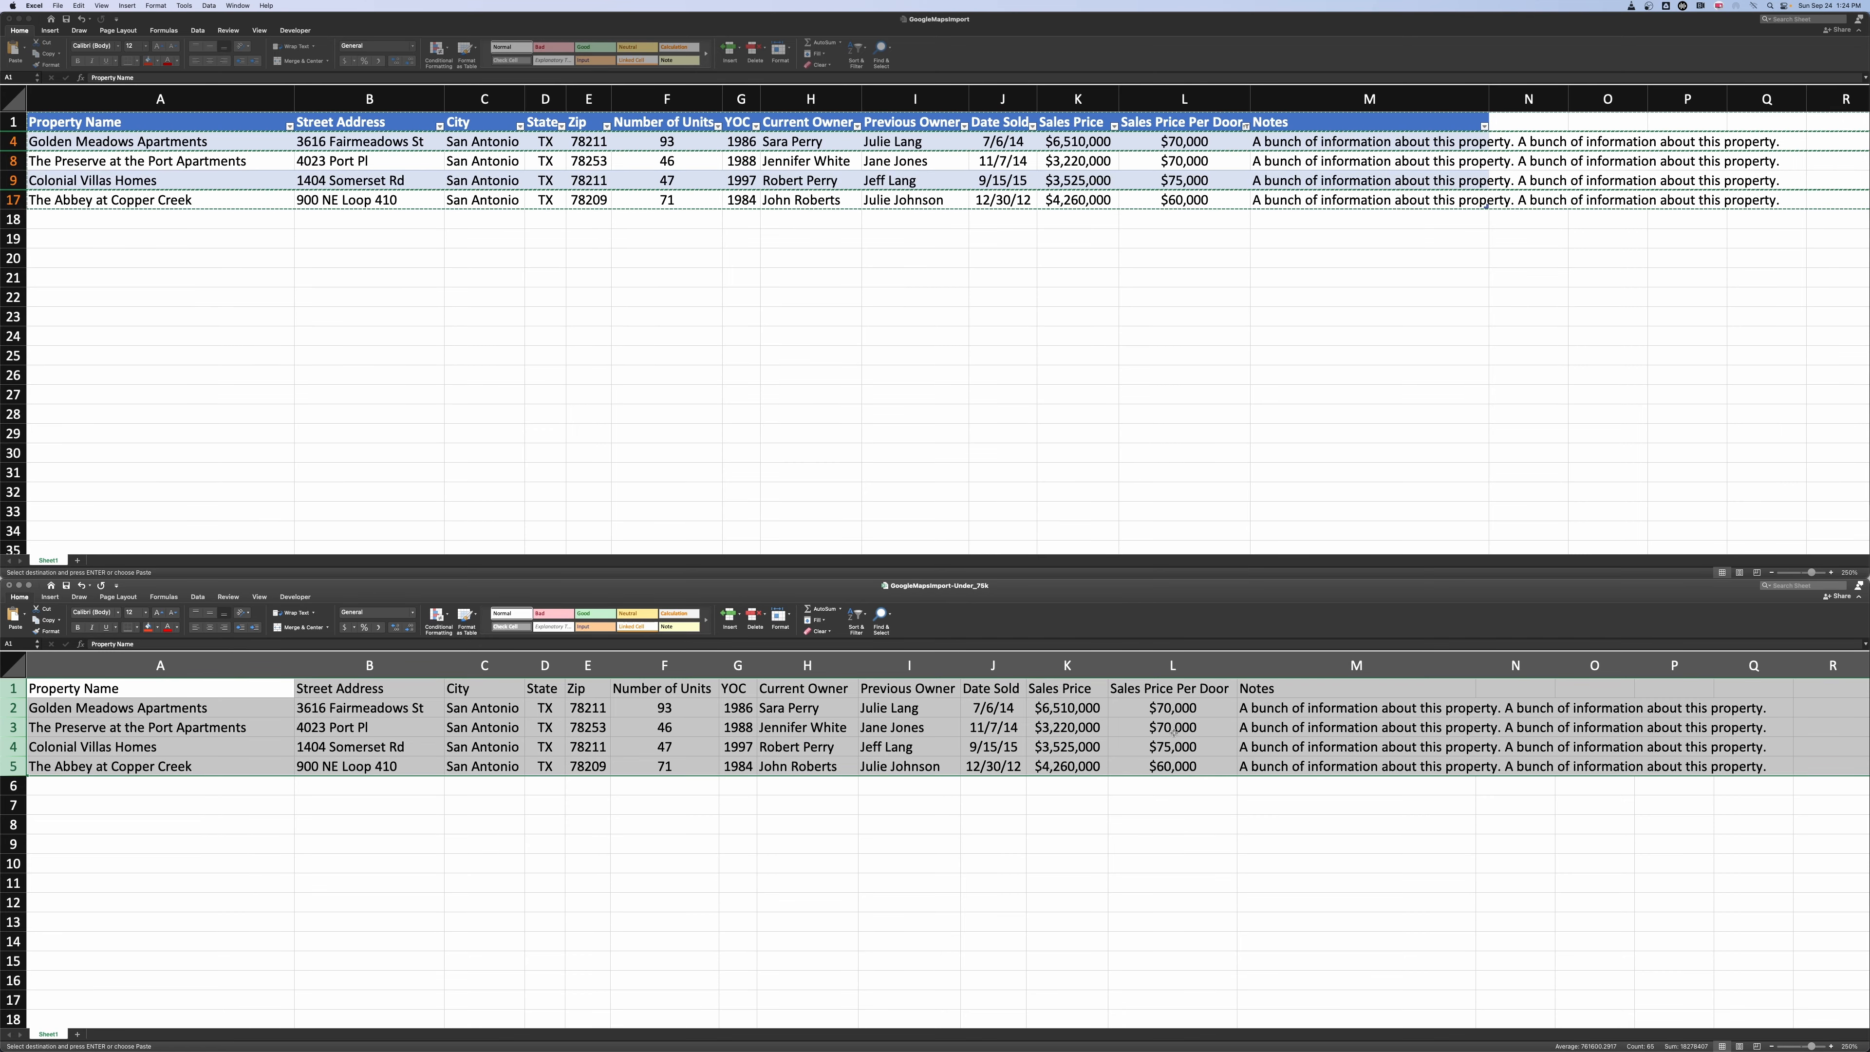
left_click(10, 589)
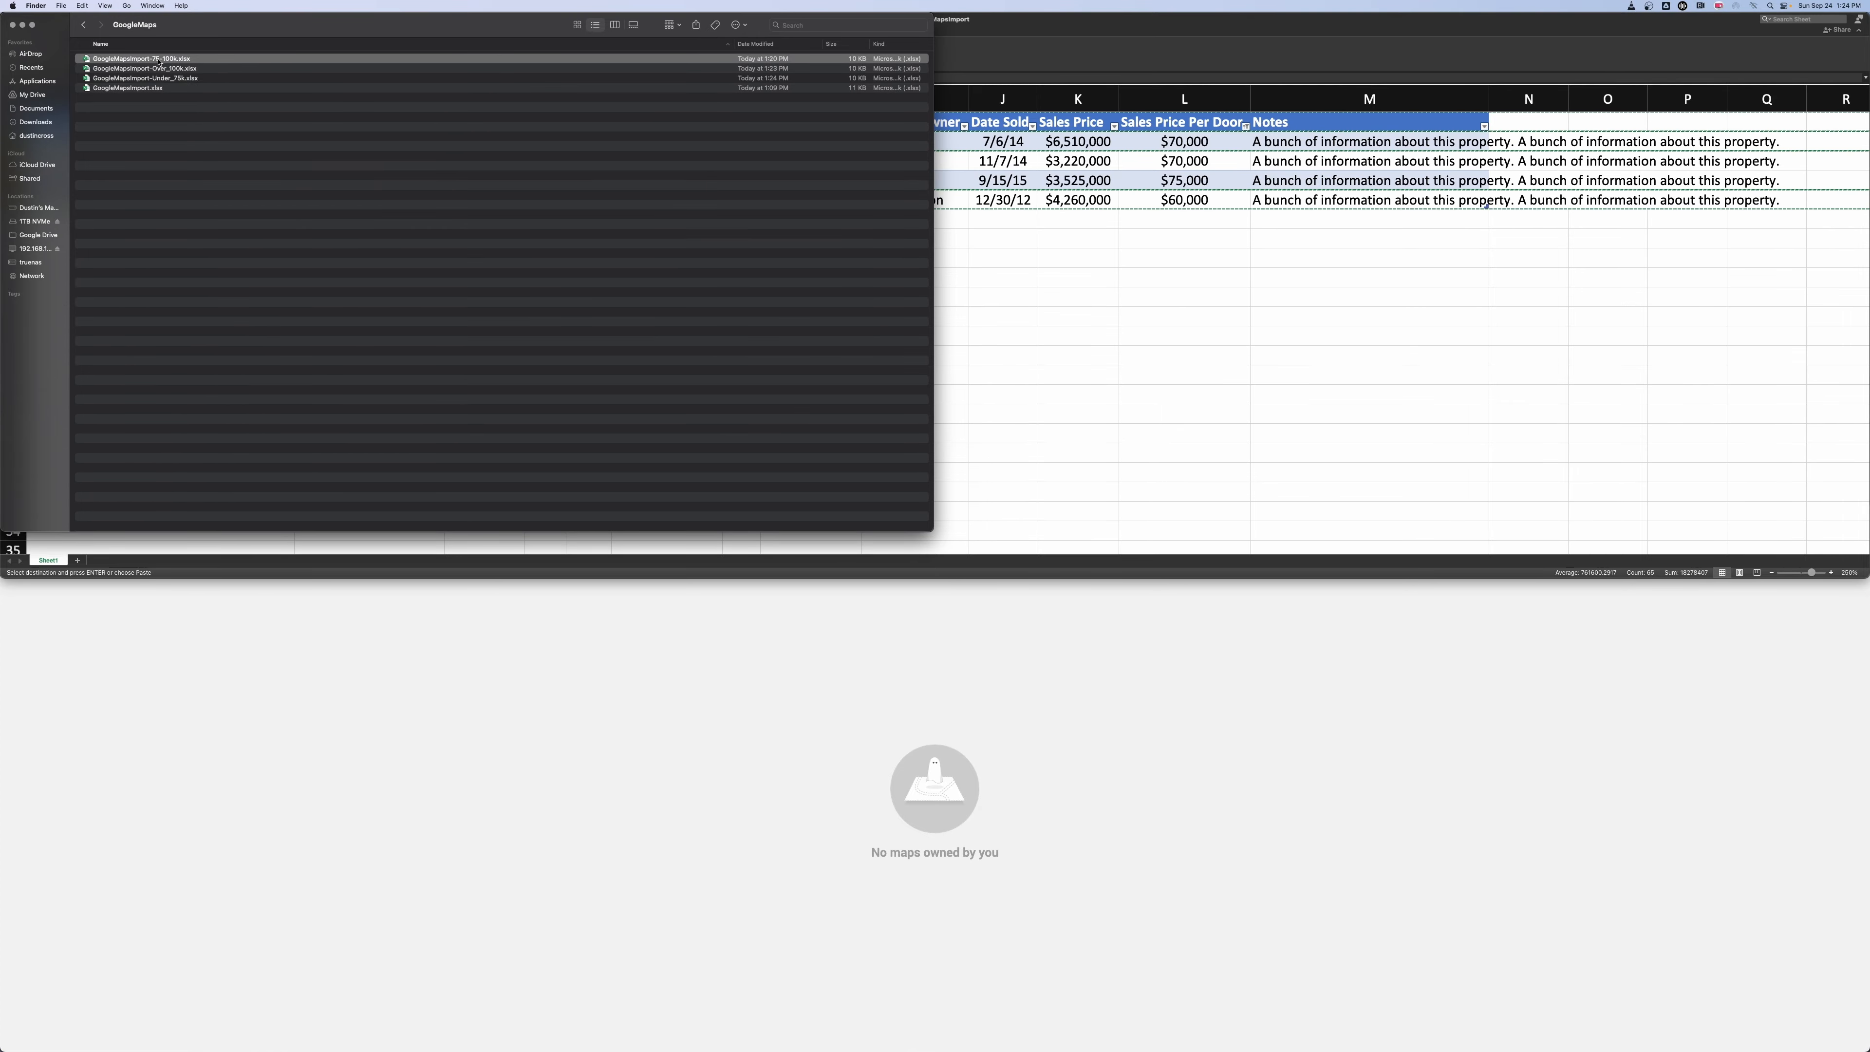
Return to GoogleMapsImport in Excel and filter Sales Price Per Door to at least 75000 and at most 100000.
key("super+Tab")
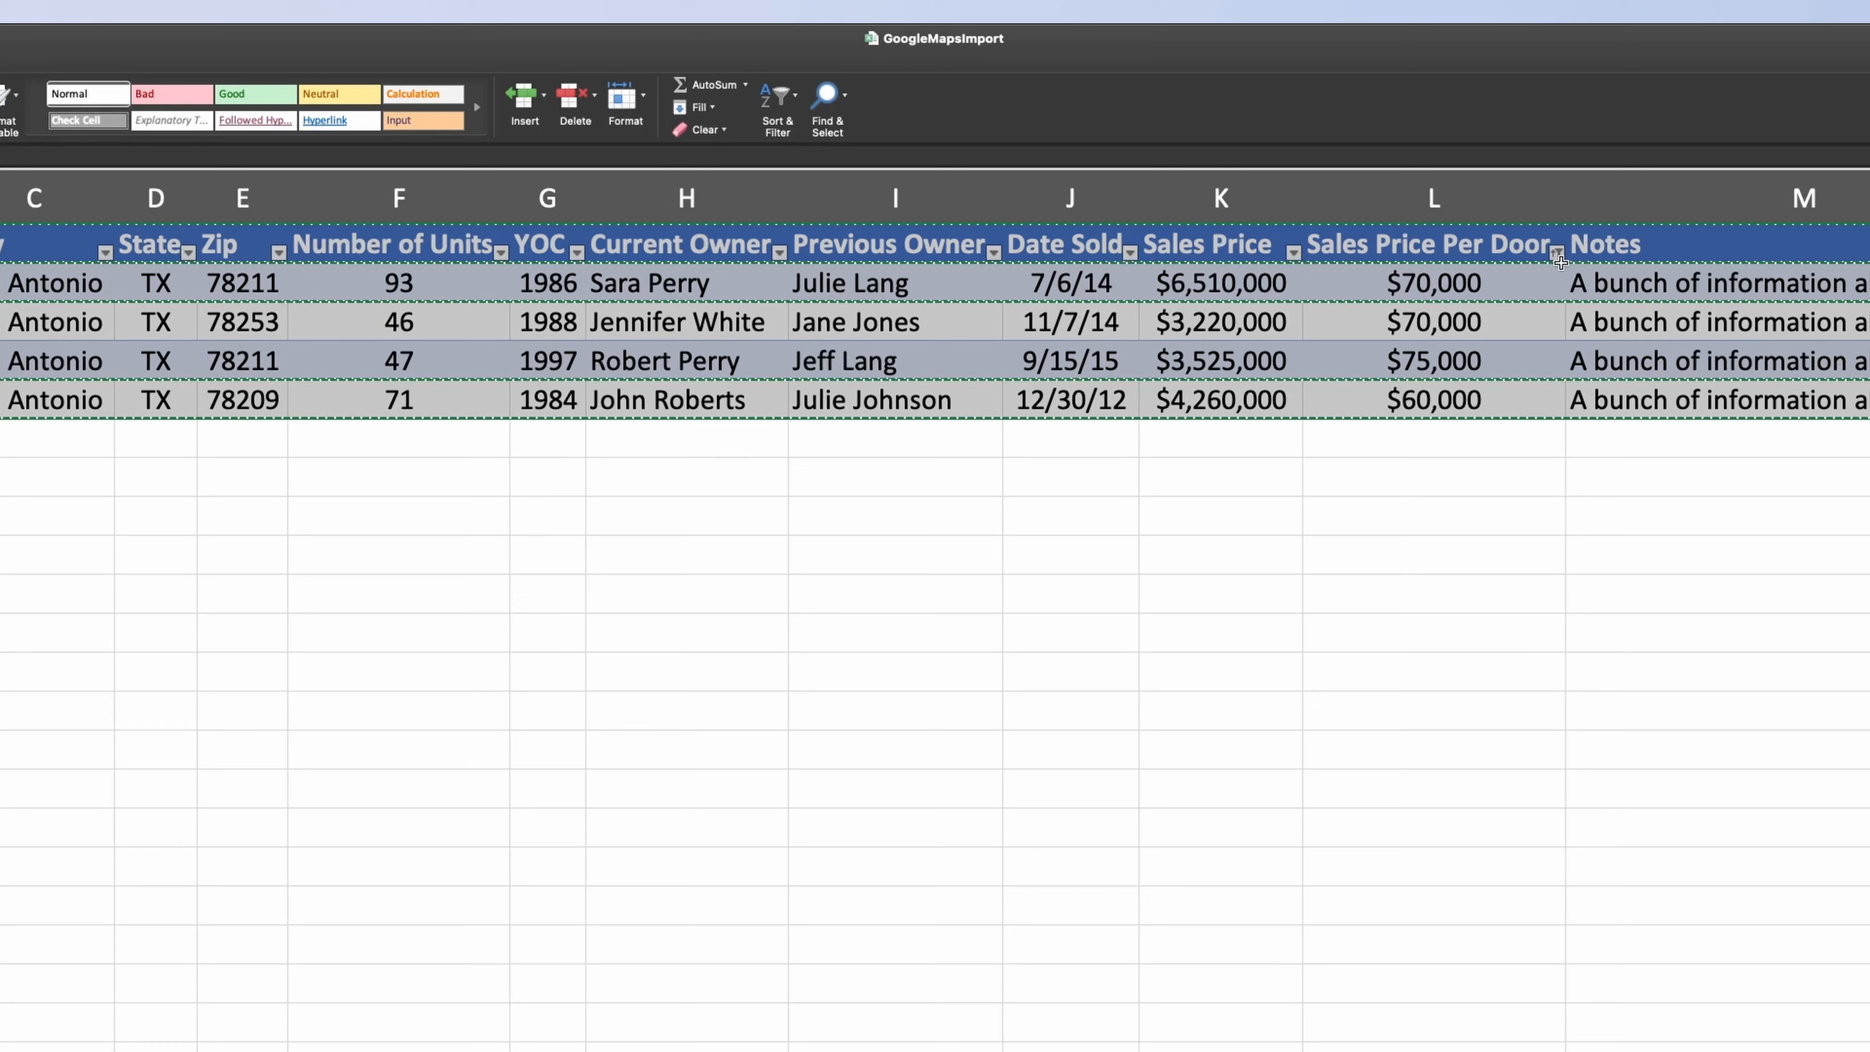
left_click(1246, 126)
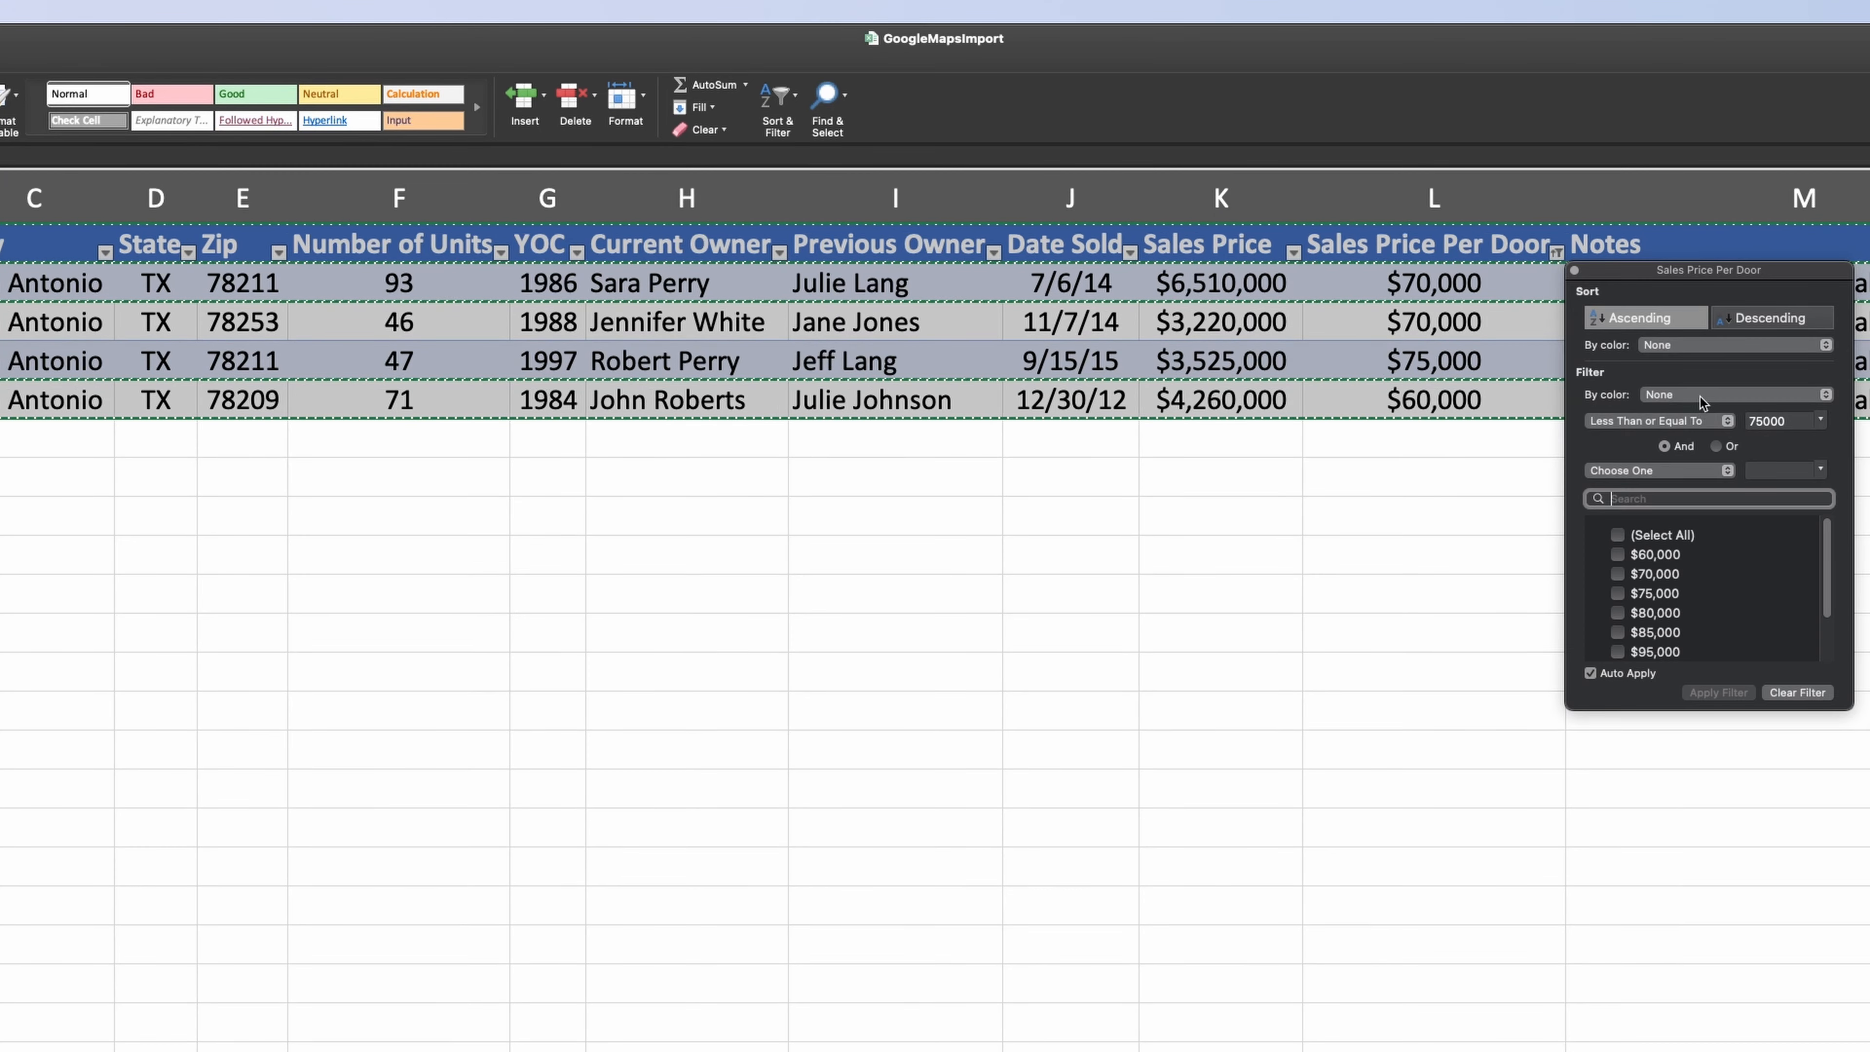
left_click(1679, 422)
left_click(1636, 446)
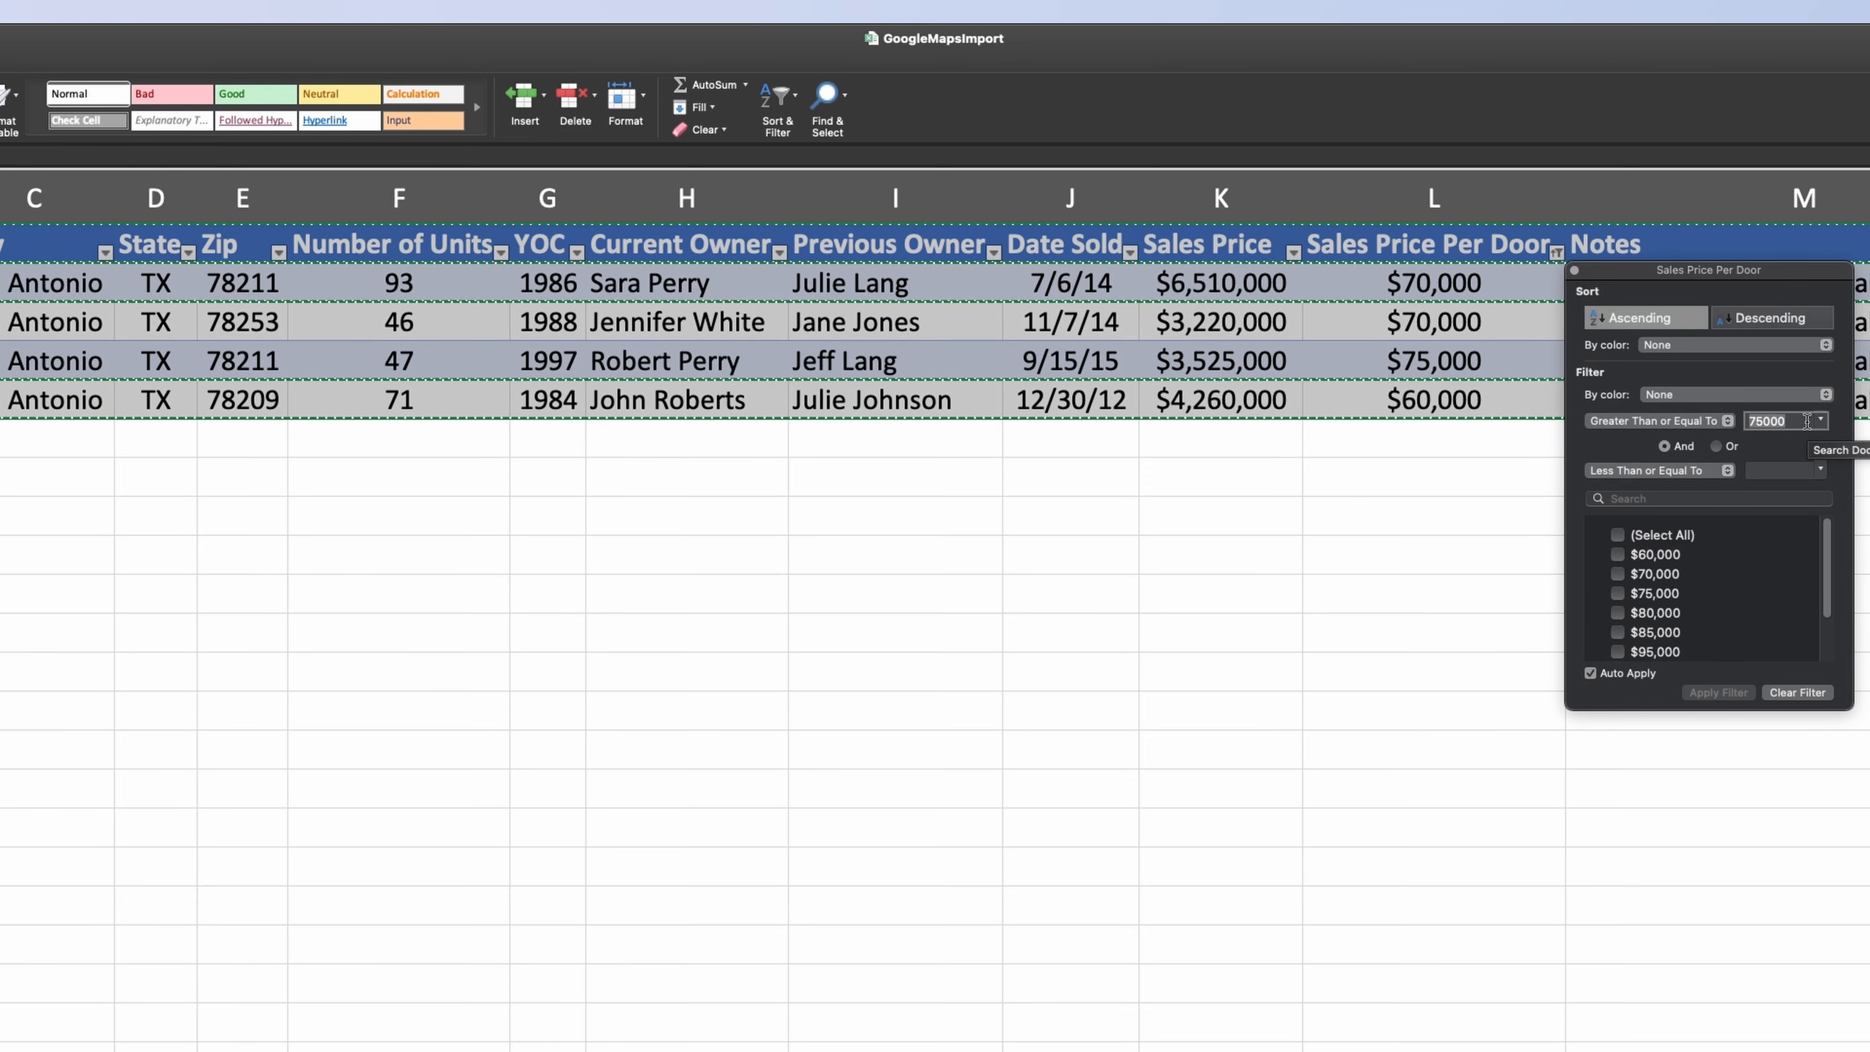
left_click(1780, 466)
type("100000")
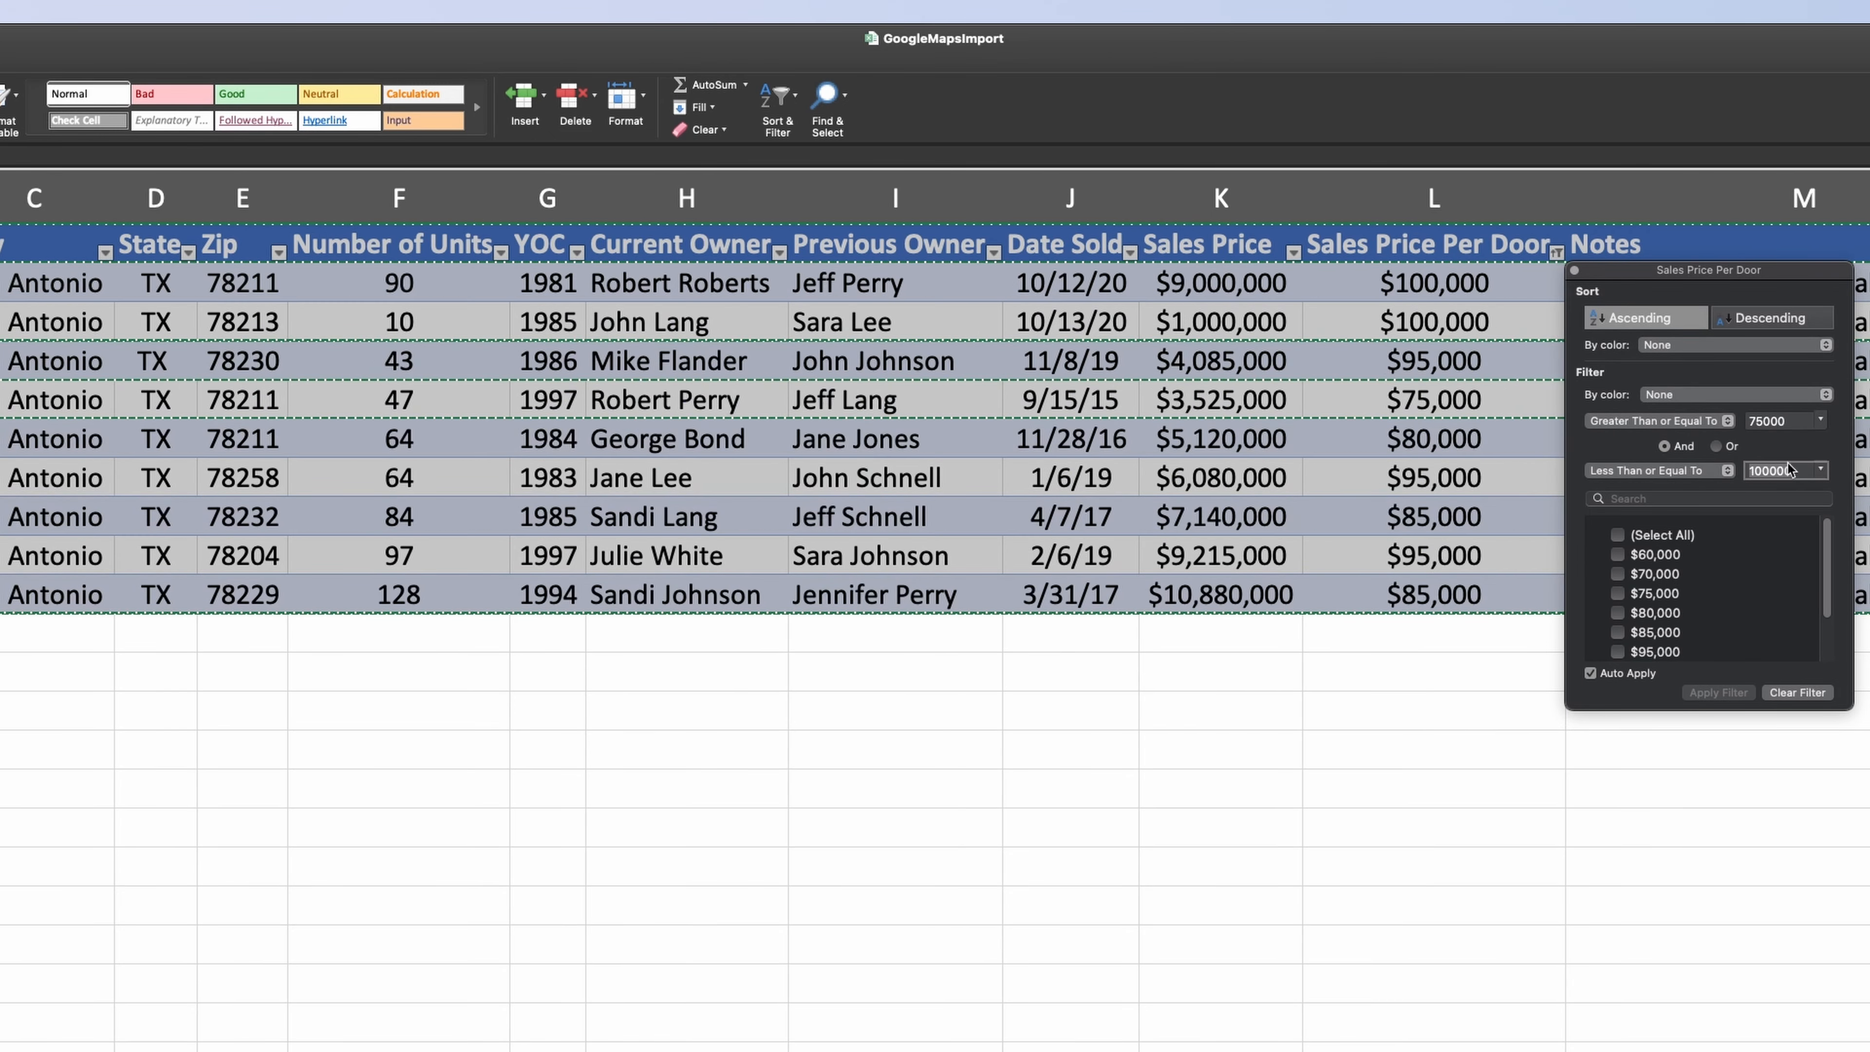
left_click_drag(1714, 270, 1440, 627)
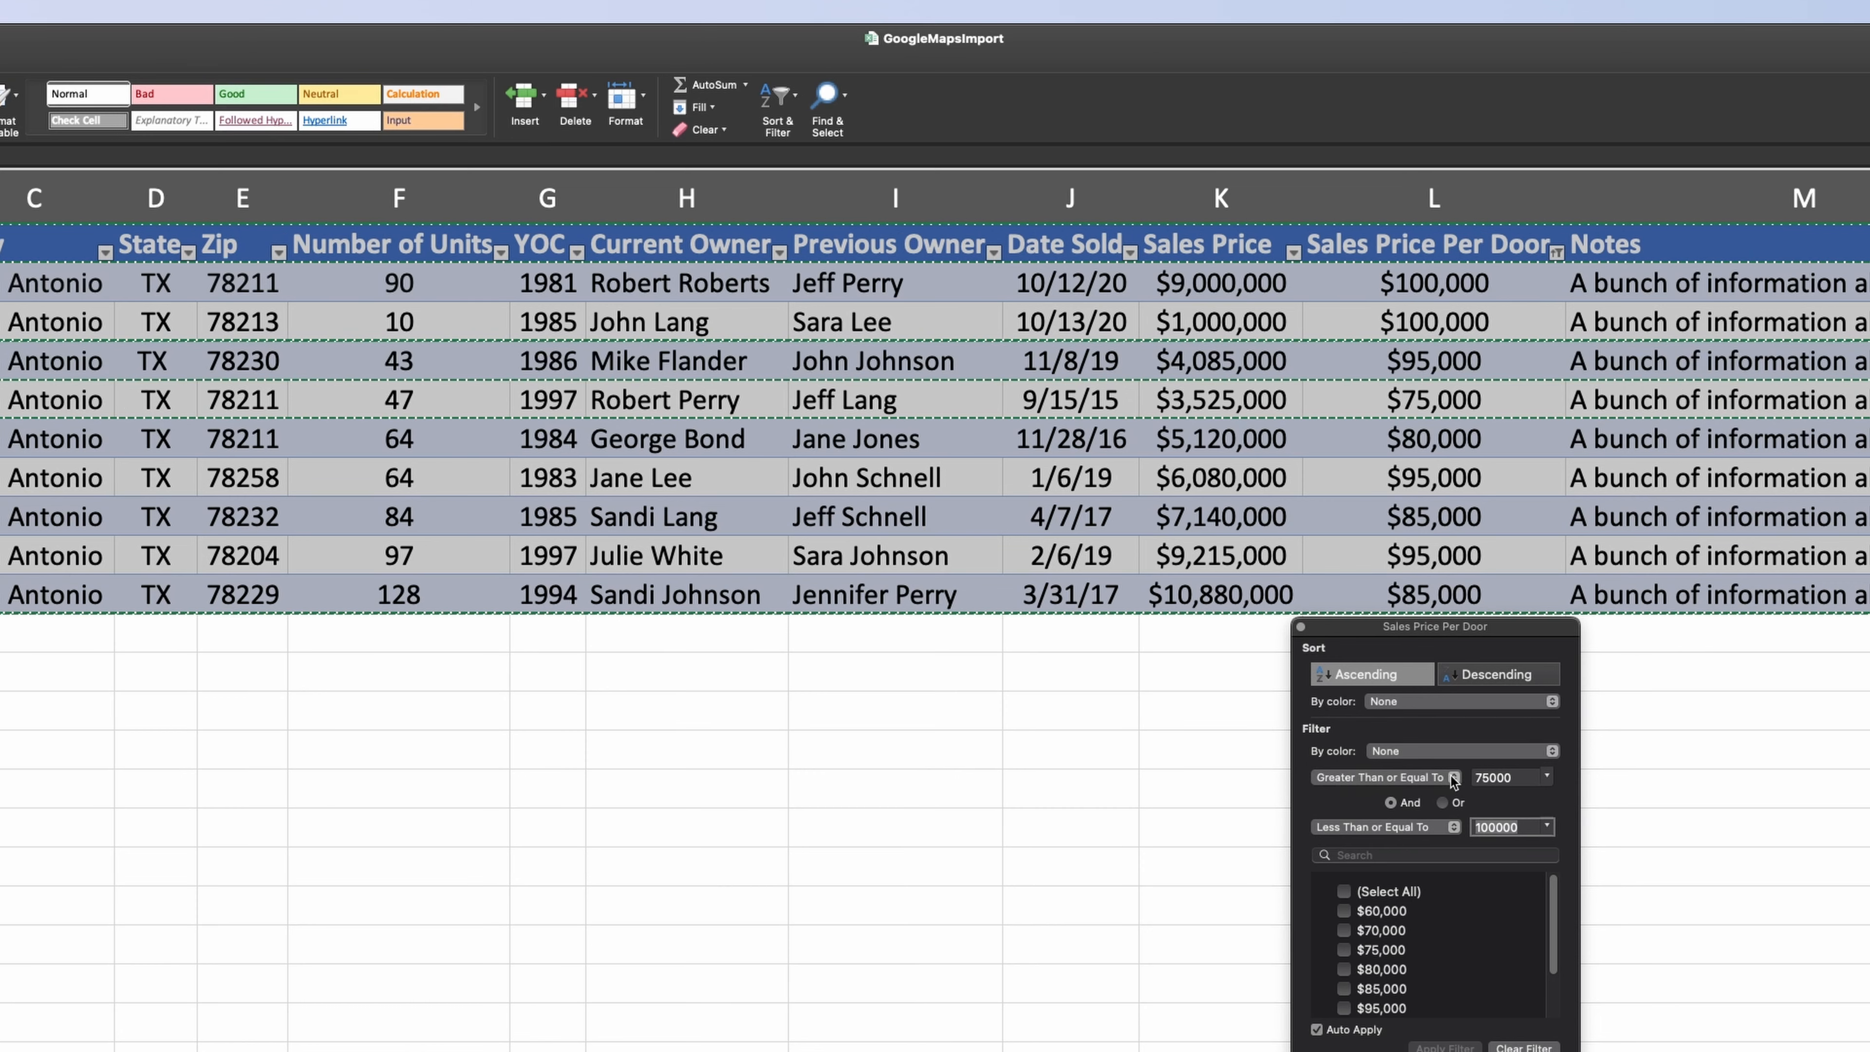
Make both Sales Price Per Door conditions exclusive, using Greater Than for 75000 and Less Than for 100000.
left_click(1368, 779)
left_click(1352, 759)
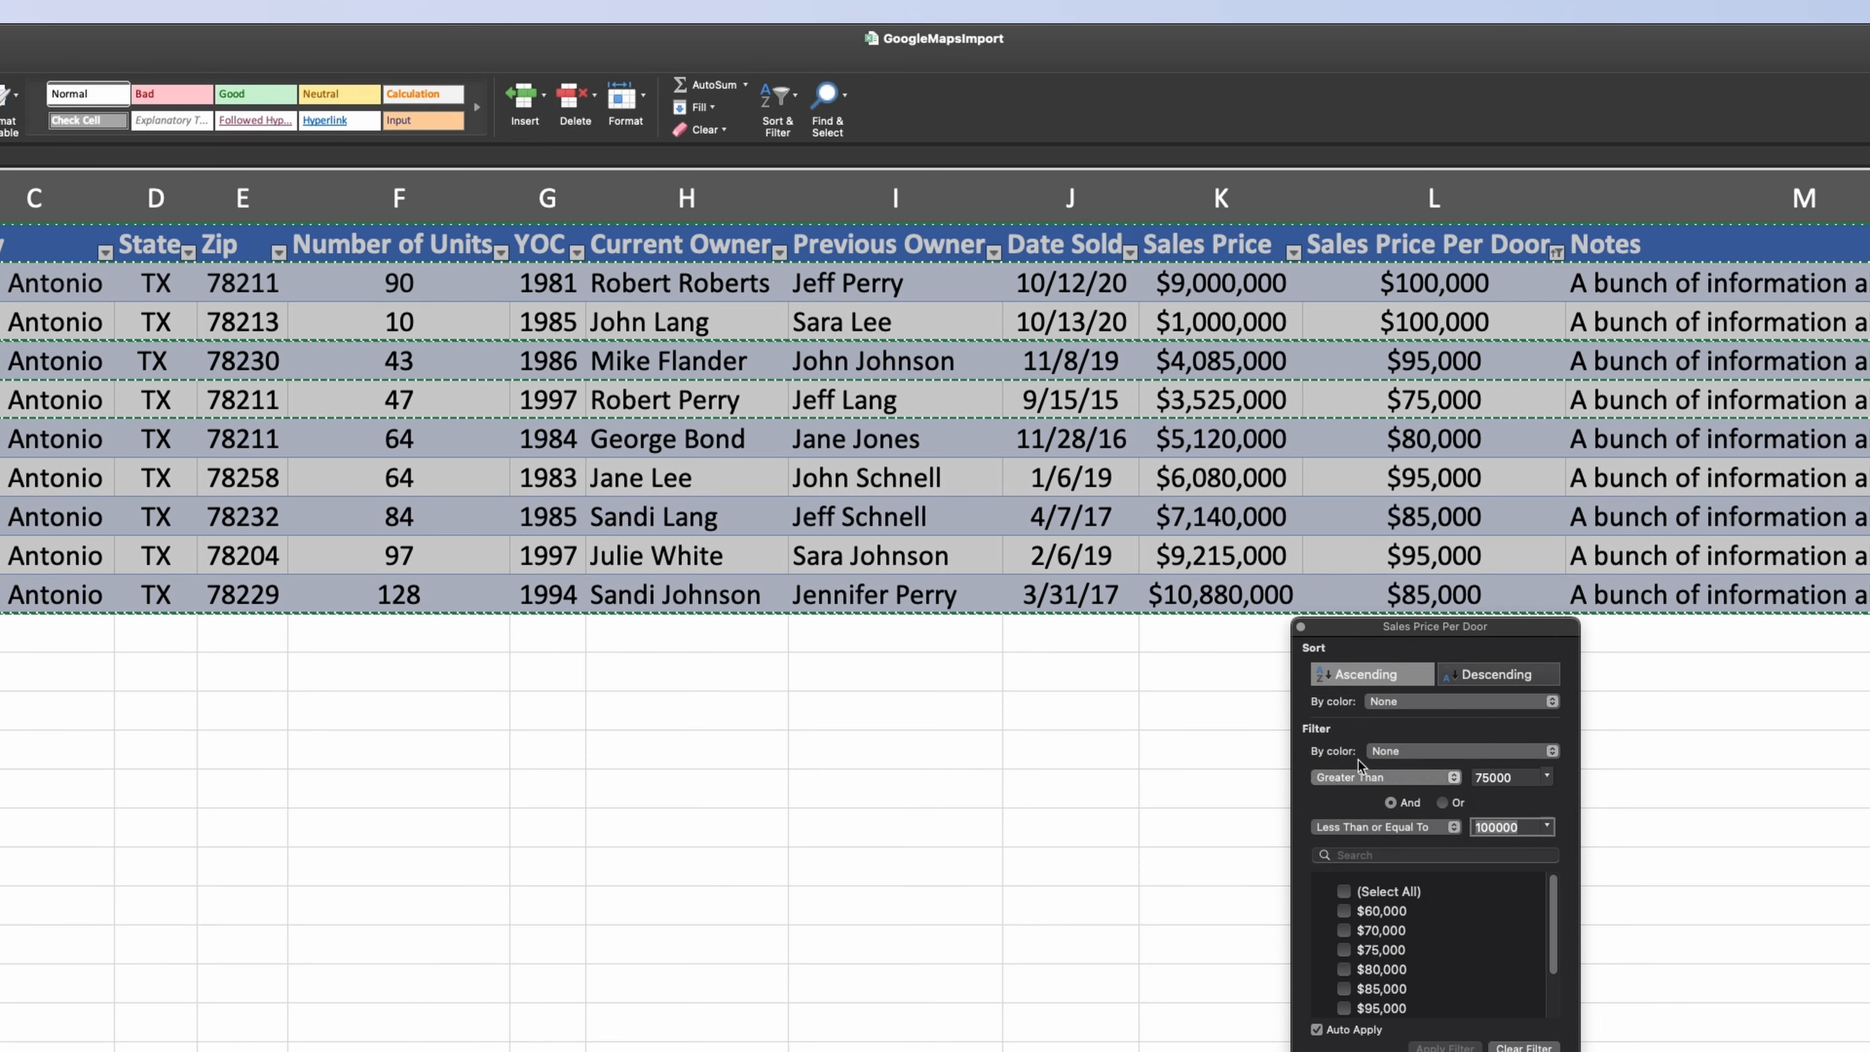
left_click(1359, 825)
left_click(1357, 810)
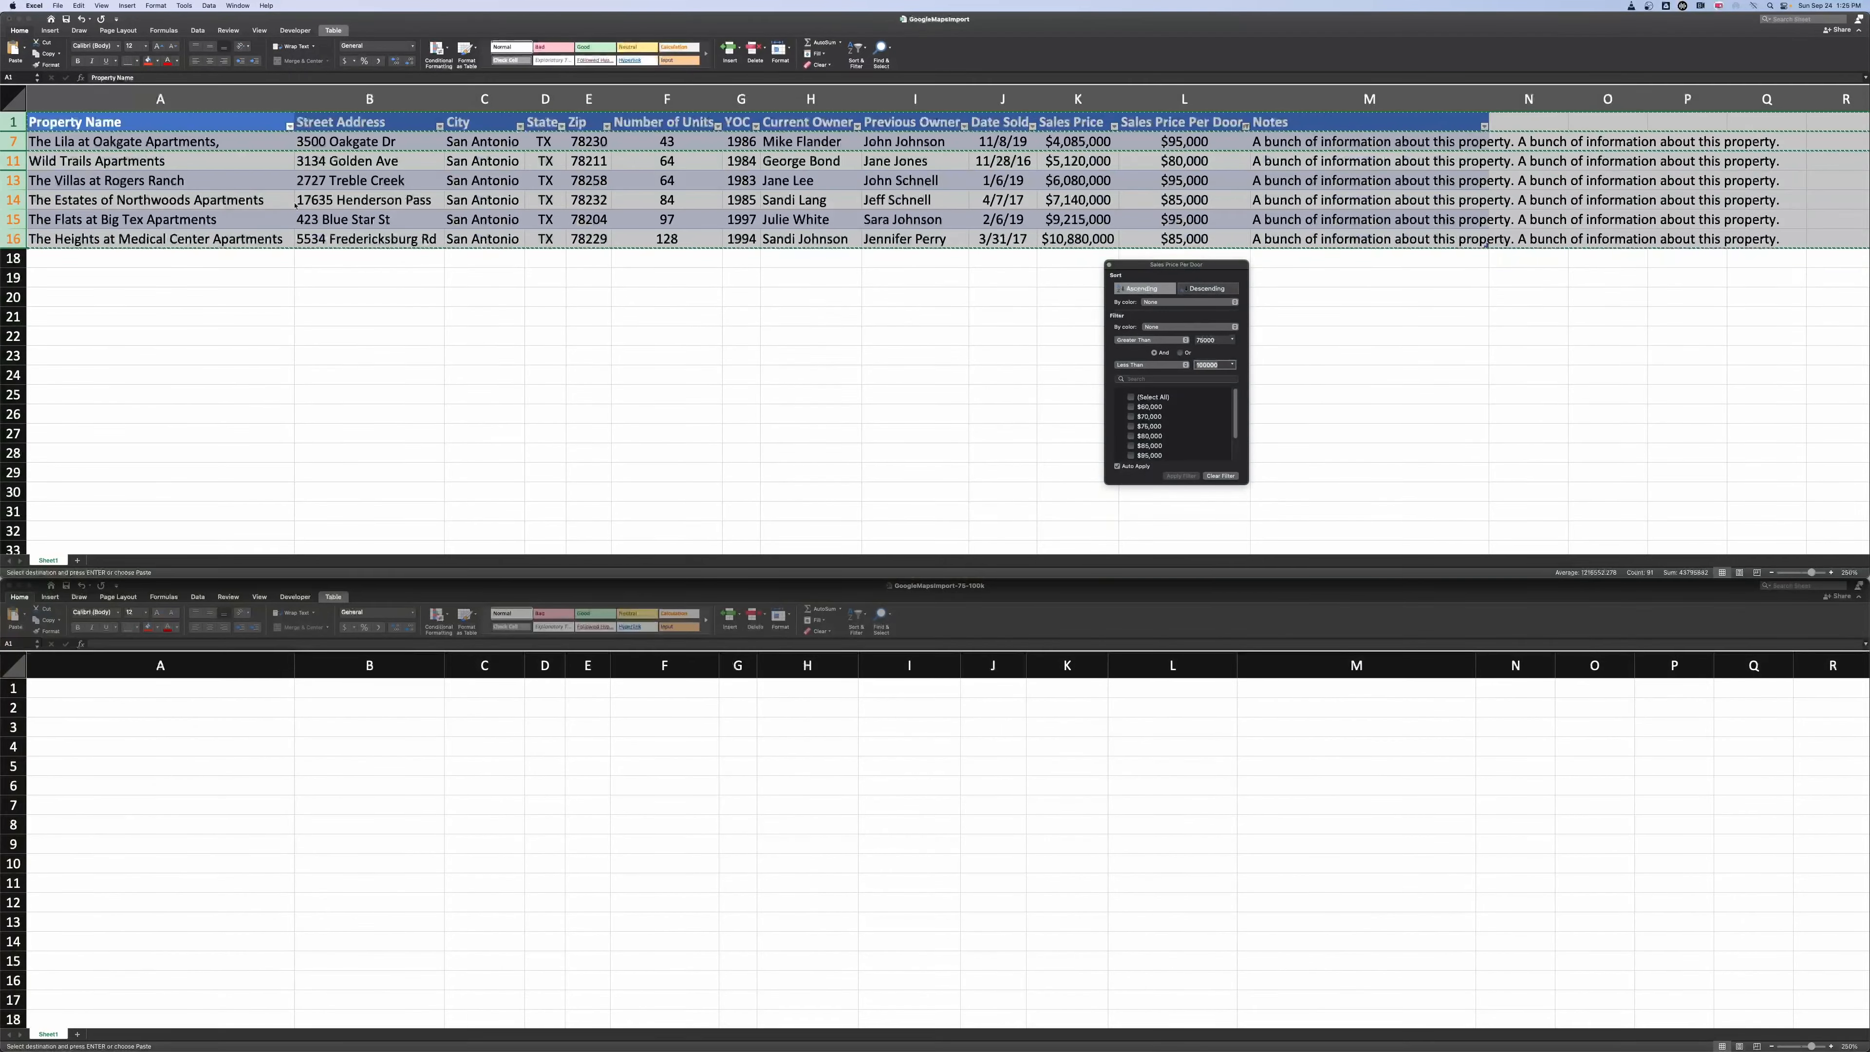
Copy the header and the filtered rows into the GoogleMapsImport-75-100k workbook, starting at cell A1.
left_click(108, 229)
left_click_drag(13, 121, 8, 237)
key("super+c")
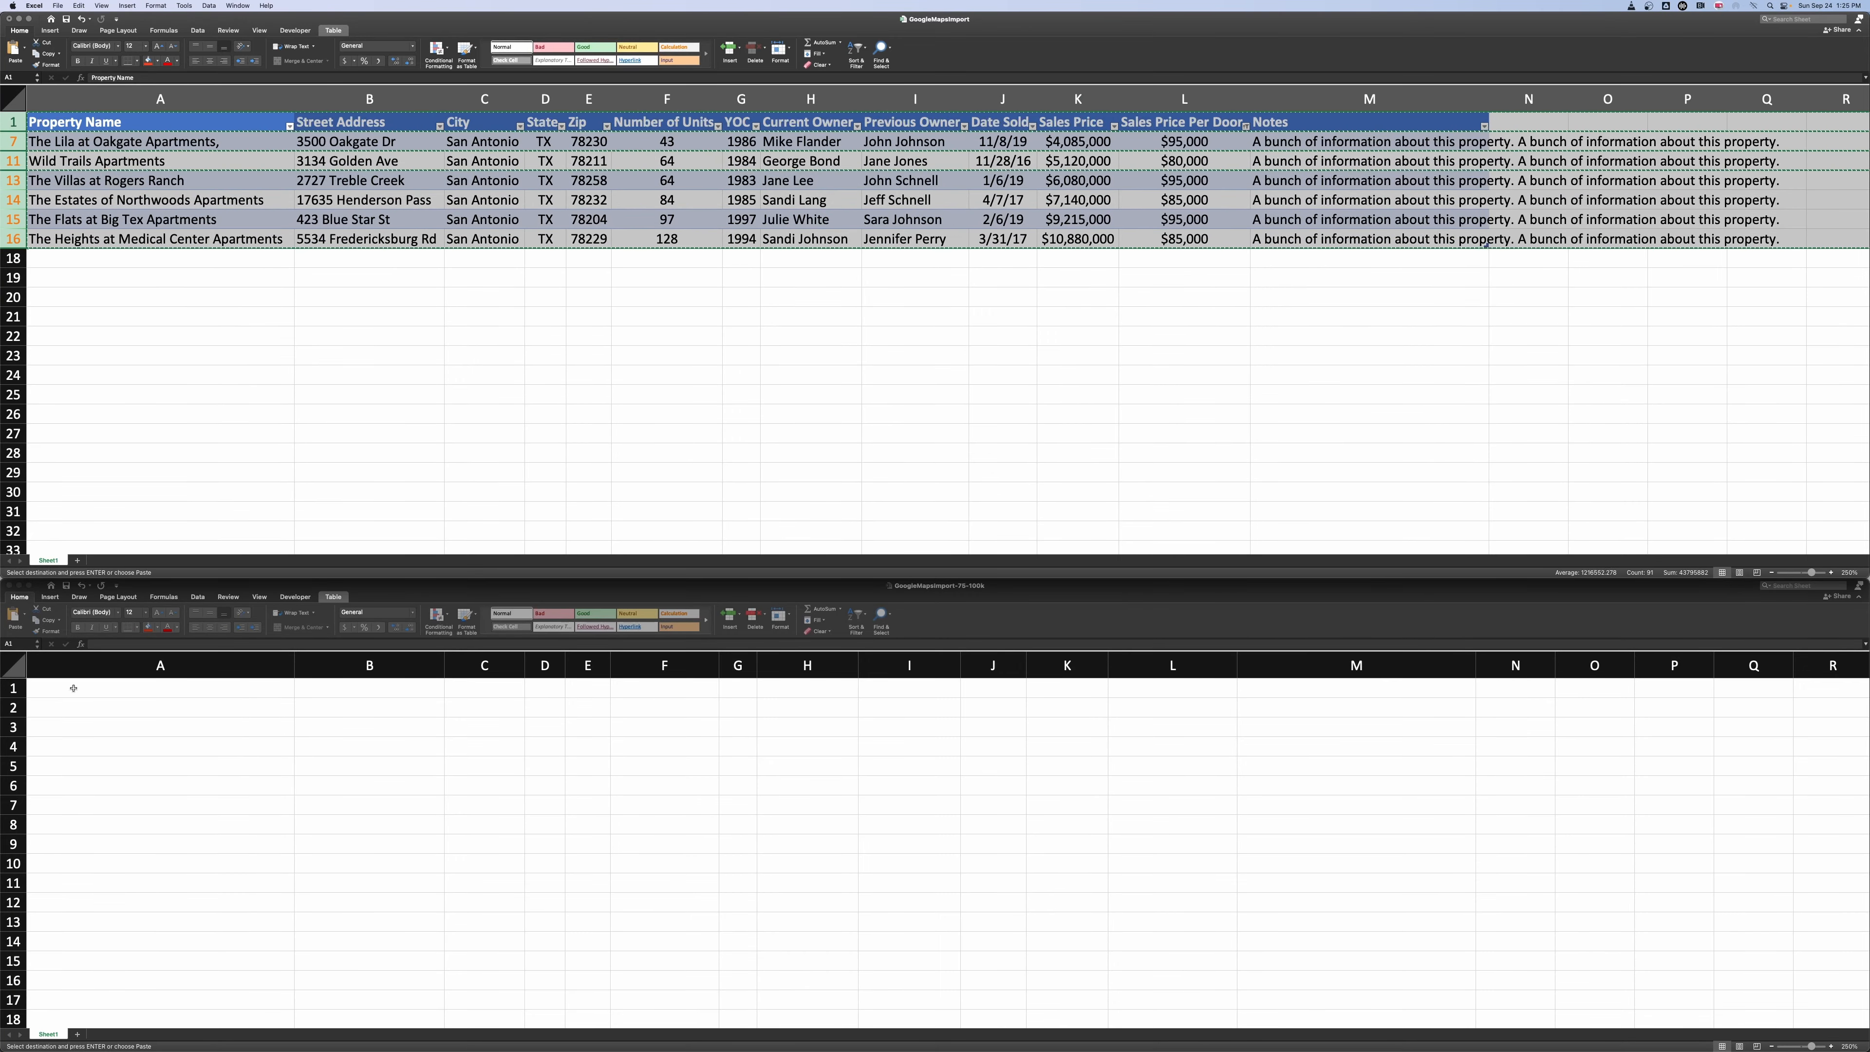
left_click(70, 692)
key("super+v")
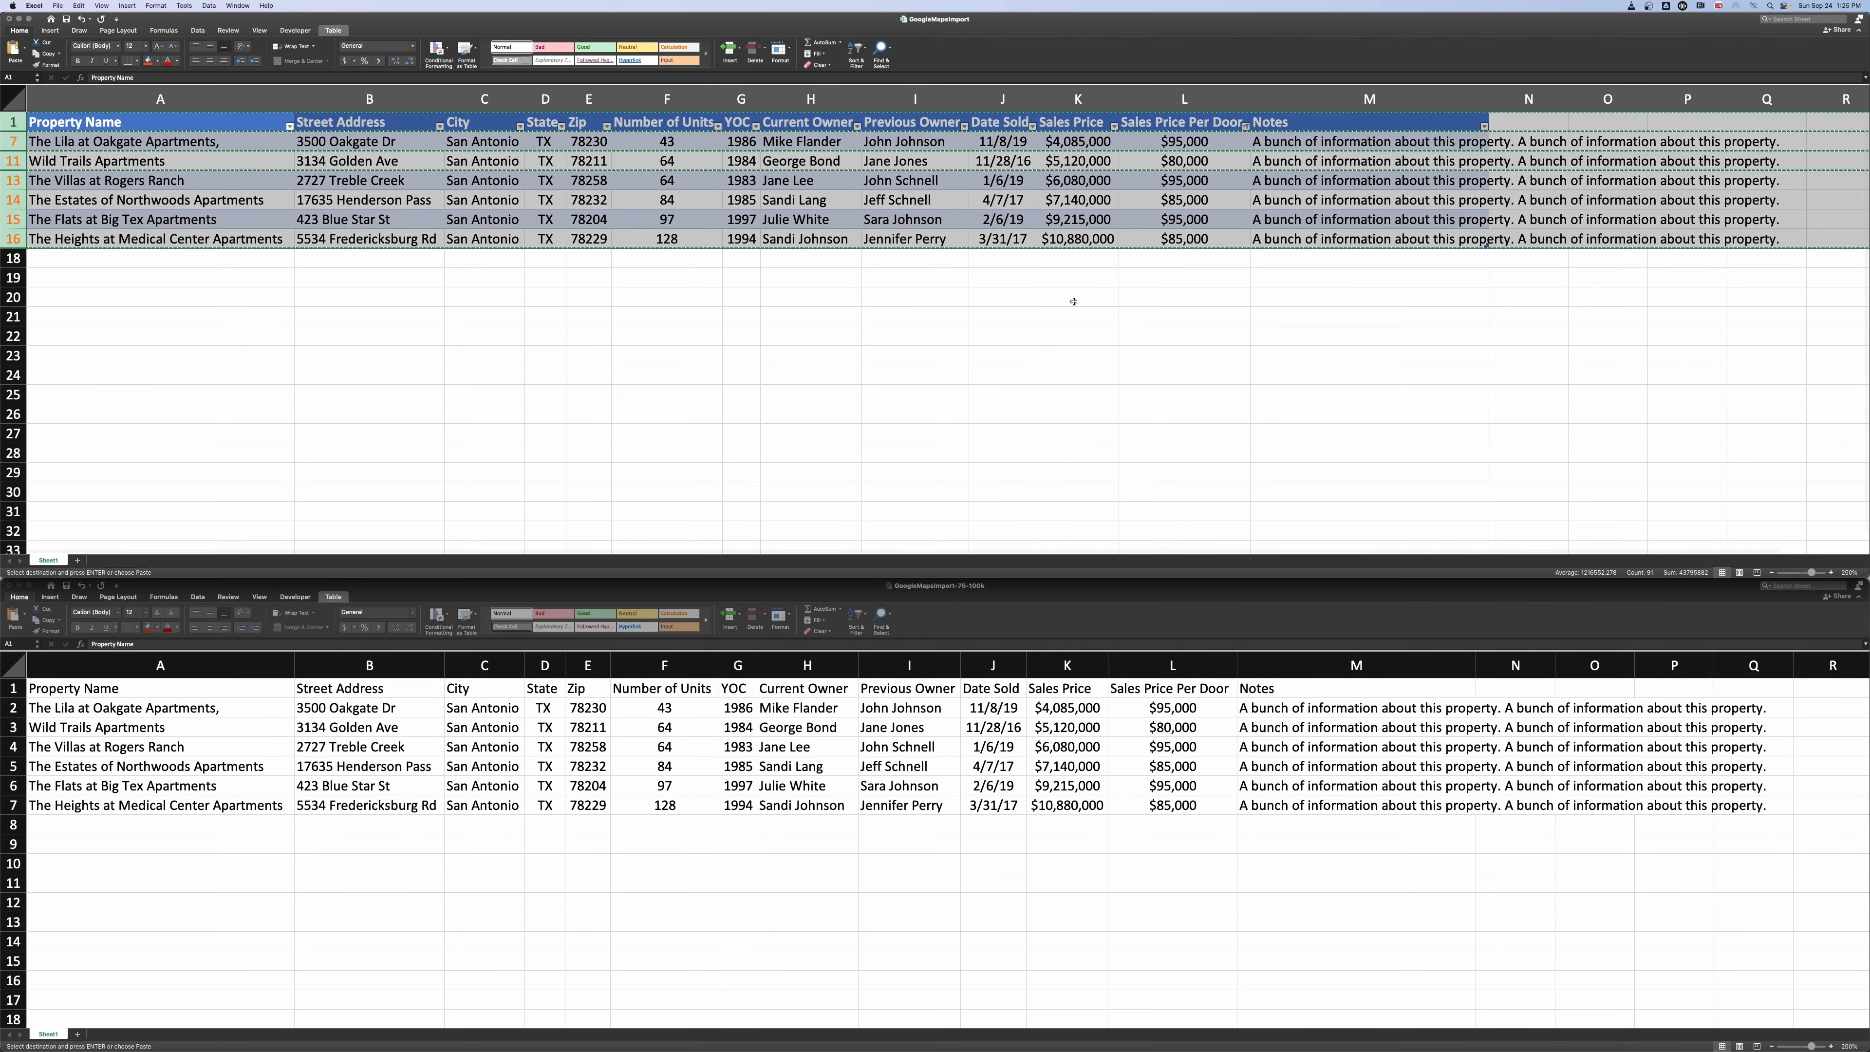
Clear the Sales Price Per Door filter in GoogleMapsImport so all properties are listed again.
left_click(1183, 300)
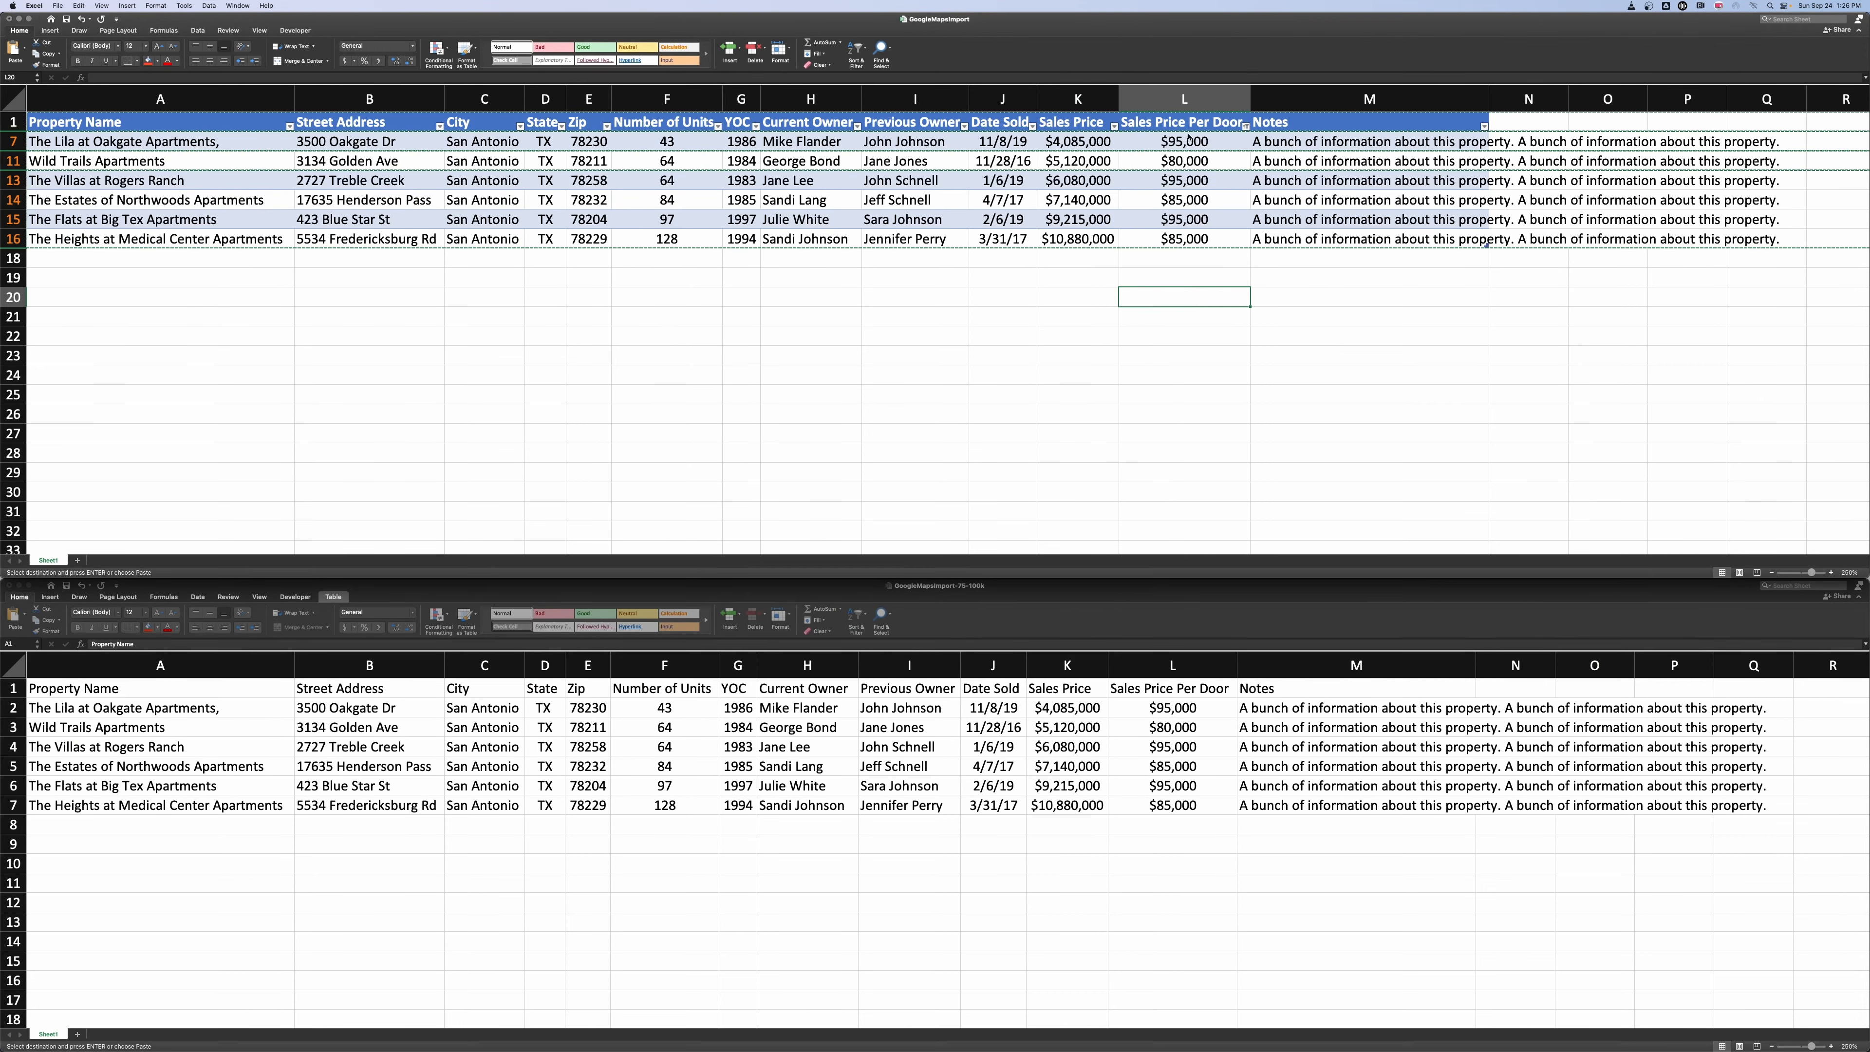
left_click(1245, 127)
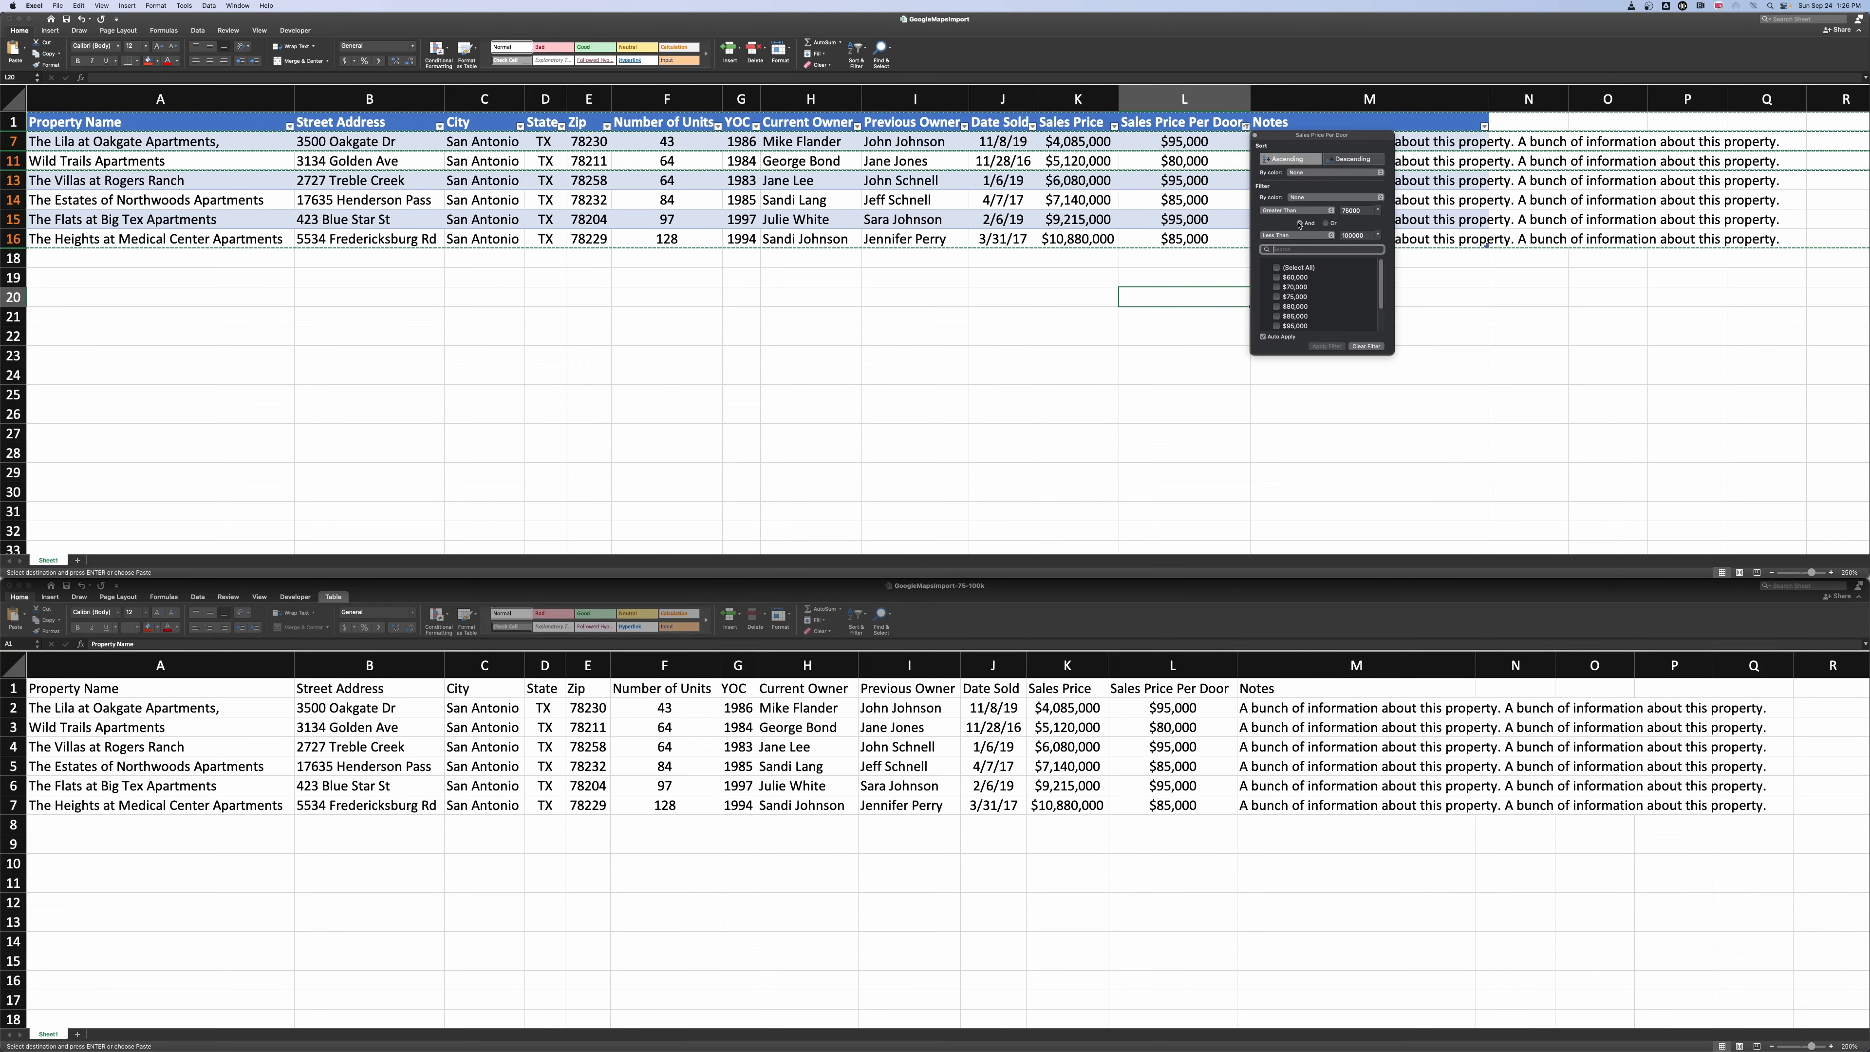
left_click(1368, 345)
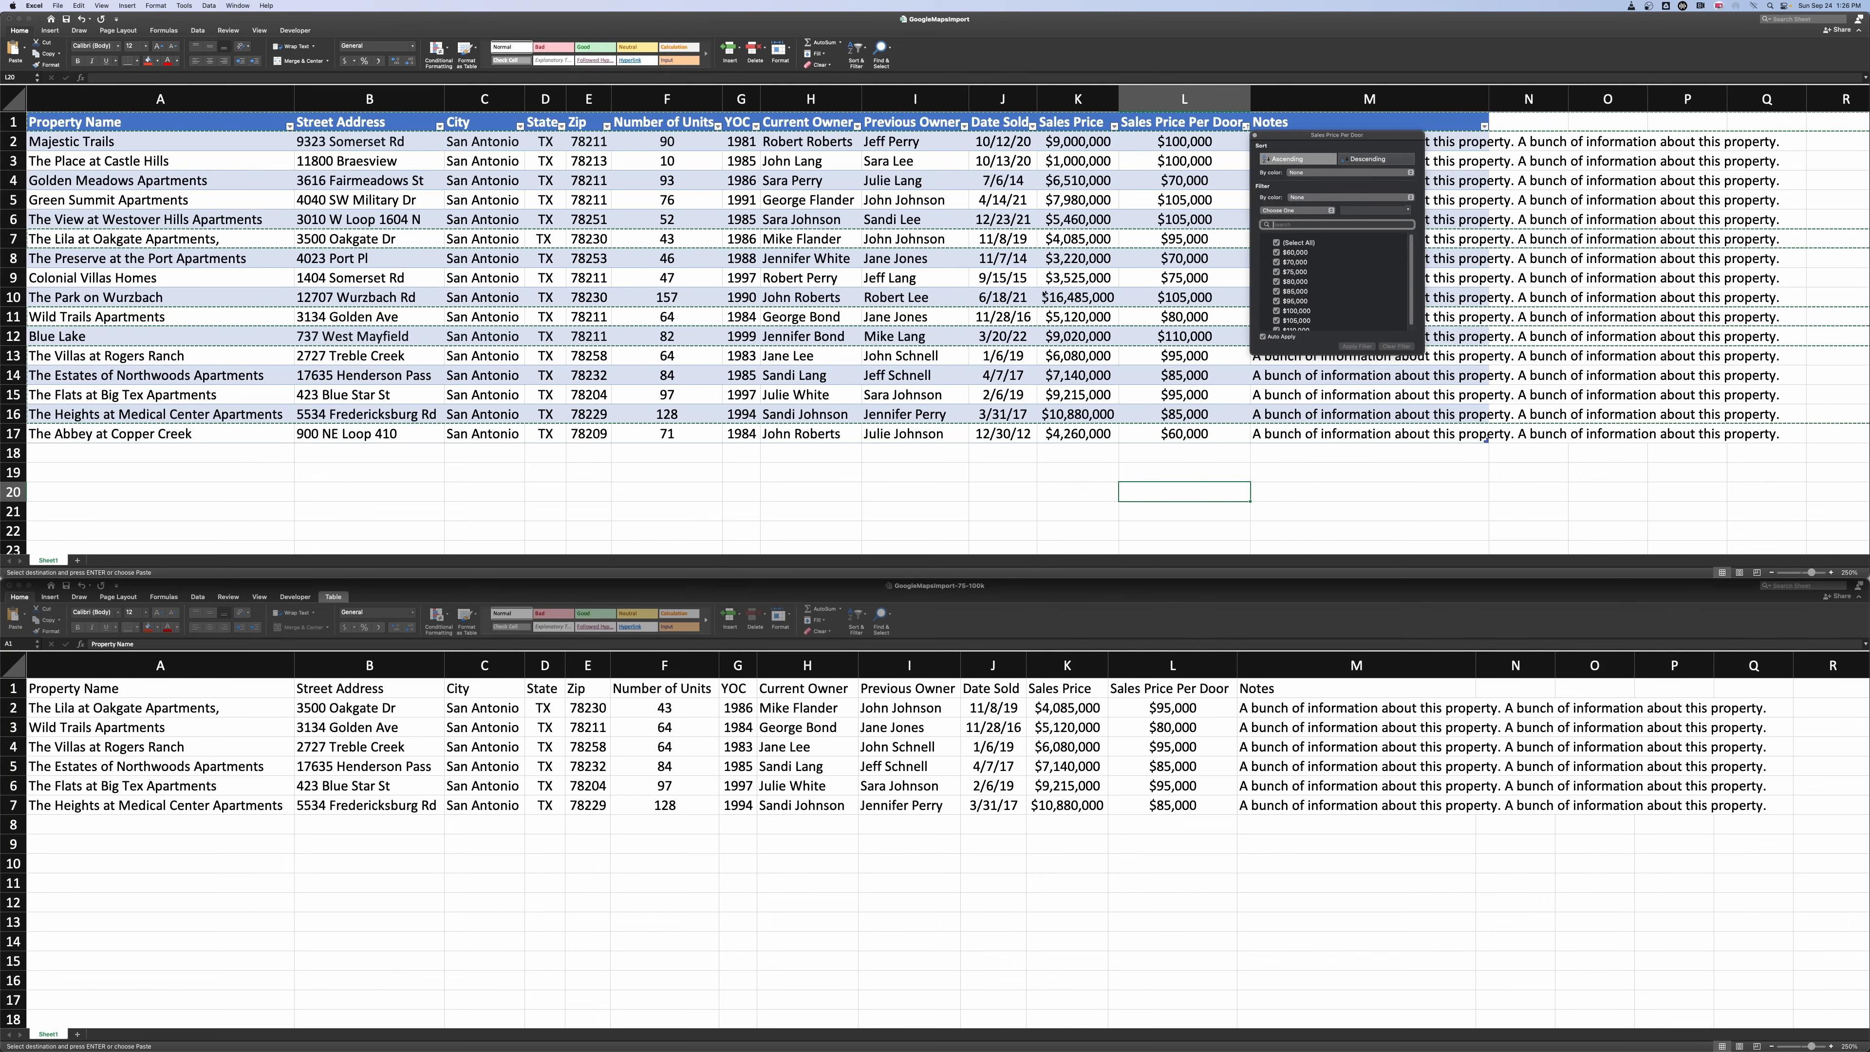
left_click(1254, 136)
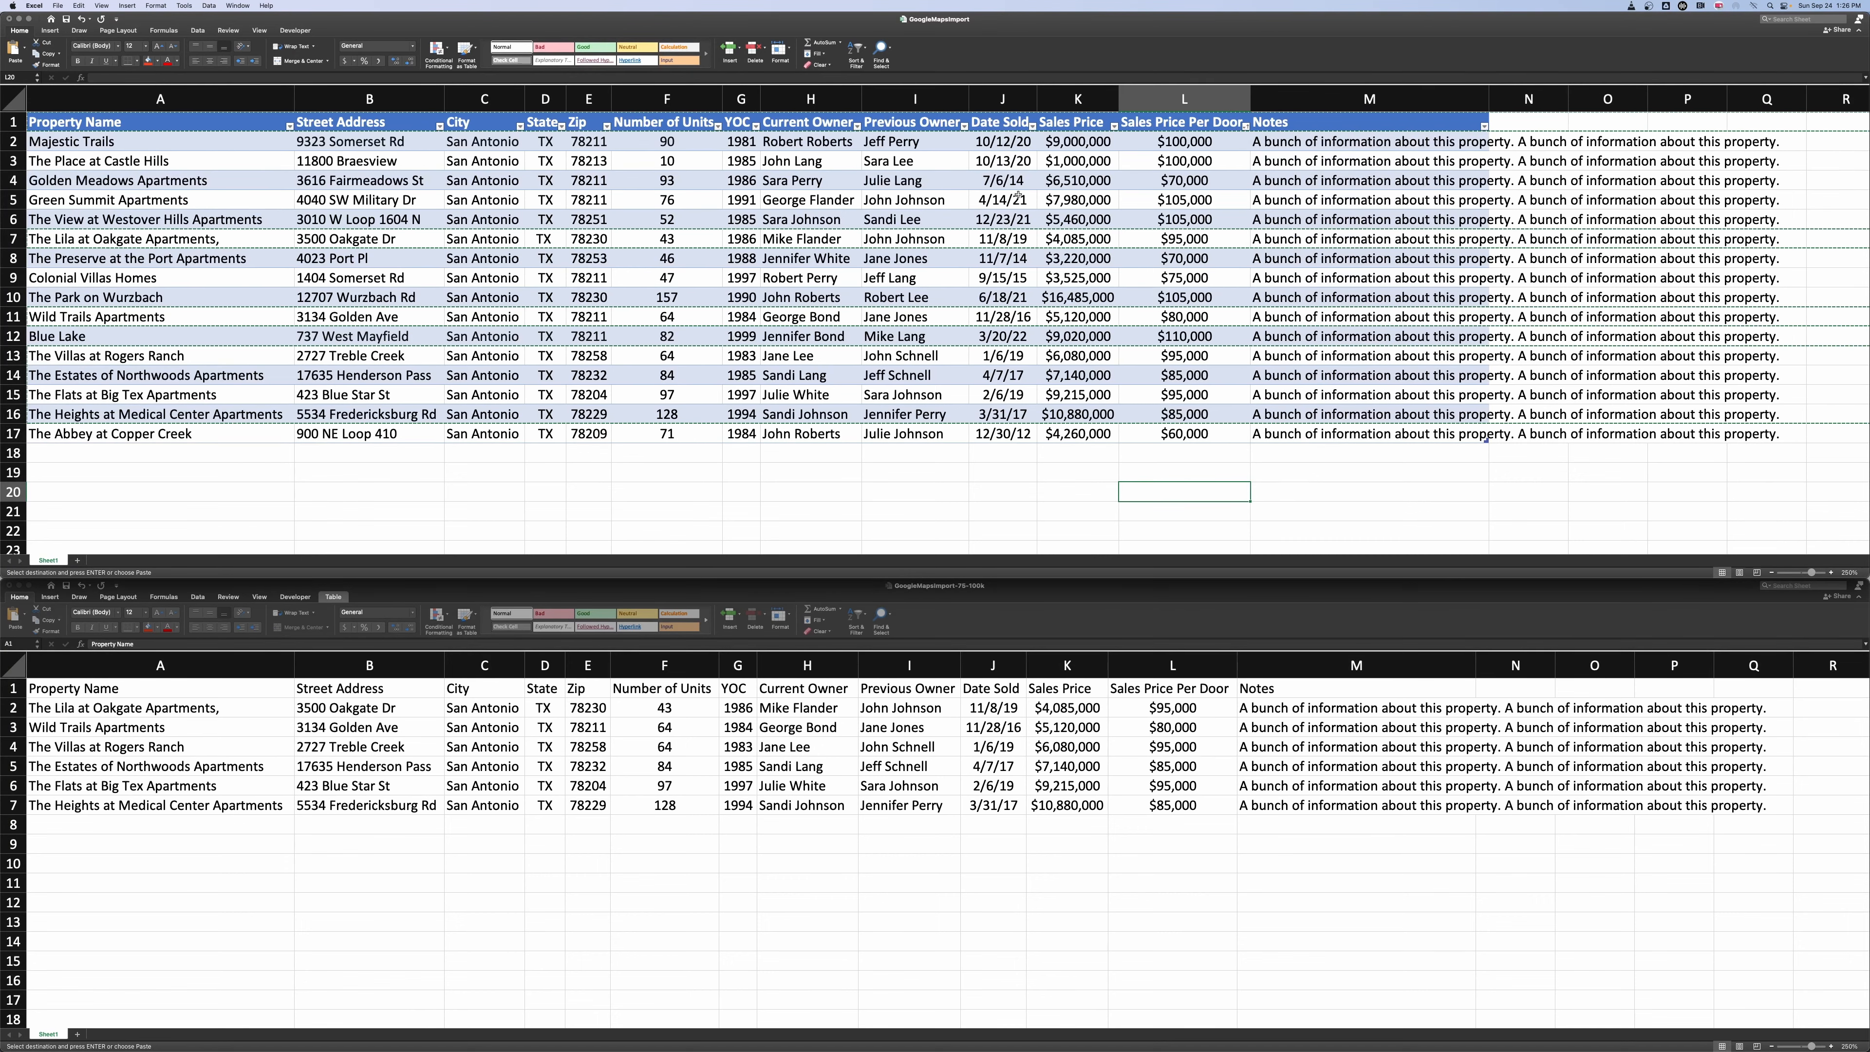
Insert a blank table column before Previous Owner and start a new property row by entering "Big apartment" in cell A18.
right_click(947, 108)
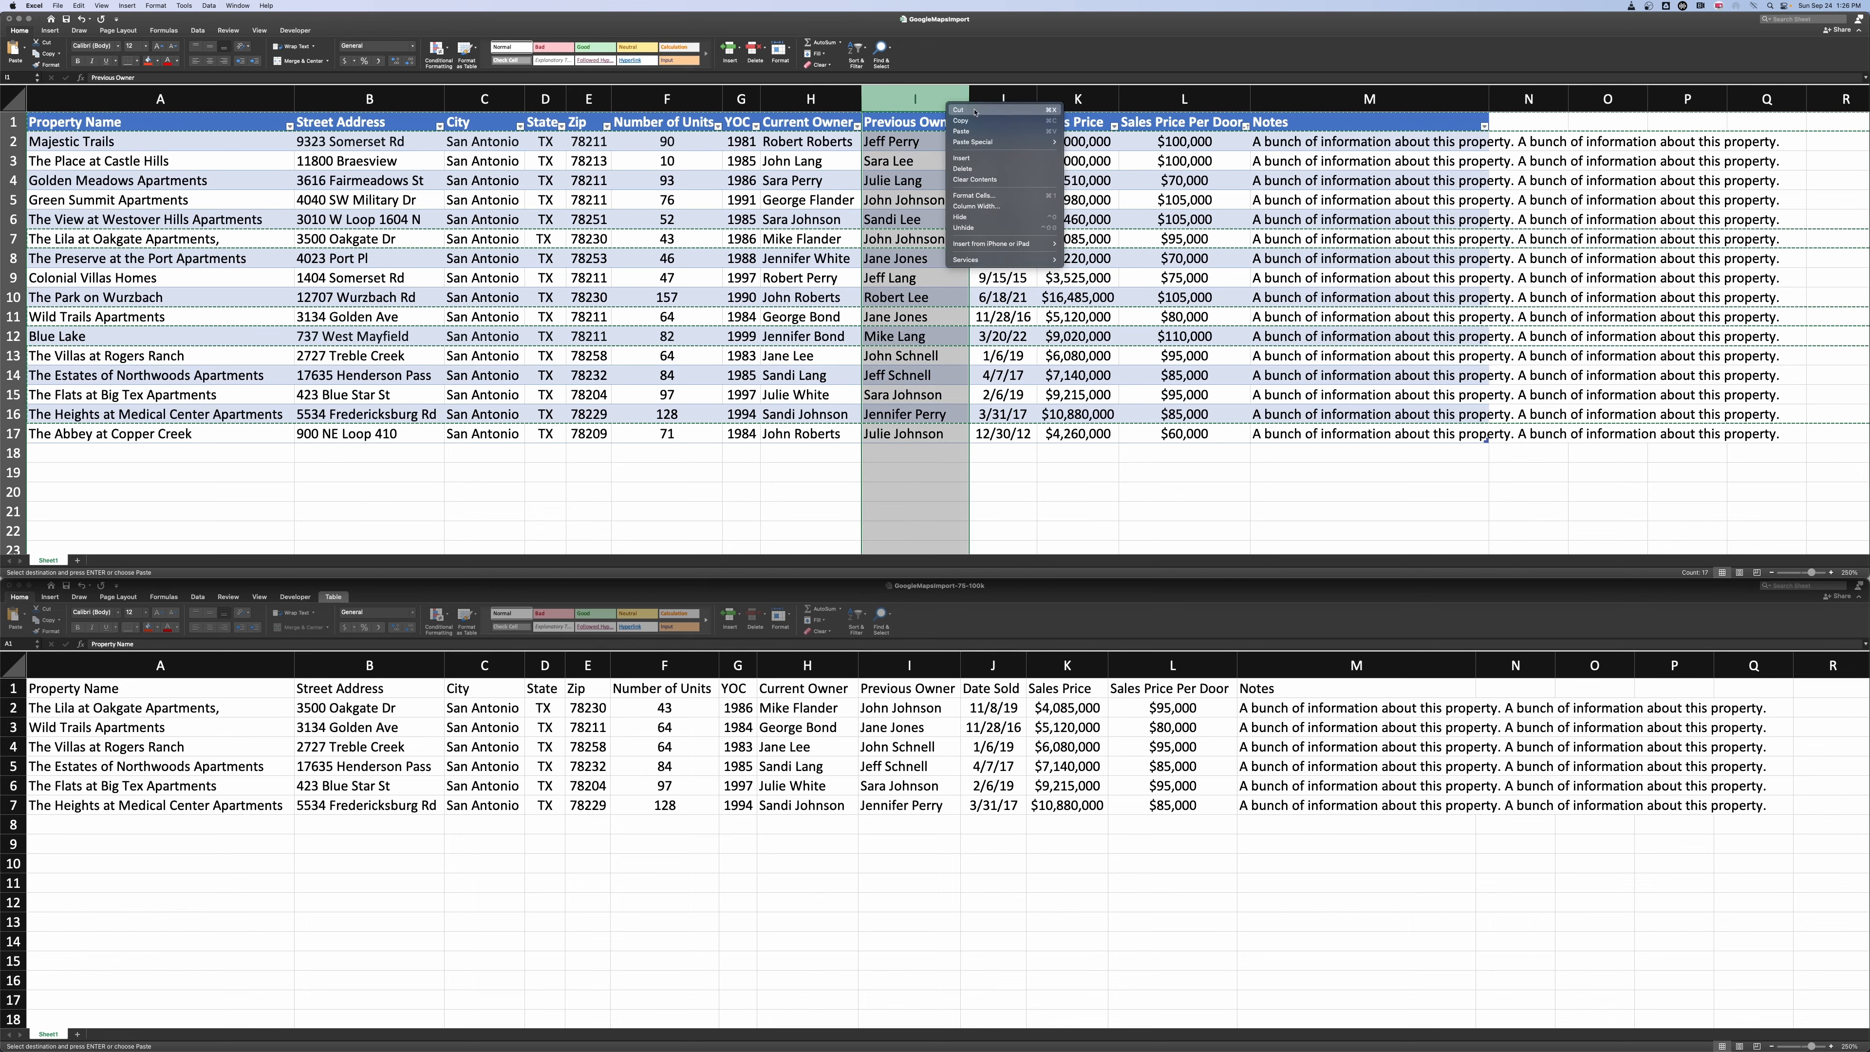
left_click(980, 162)
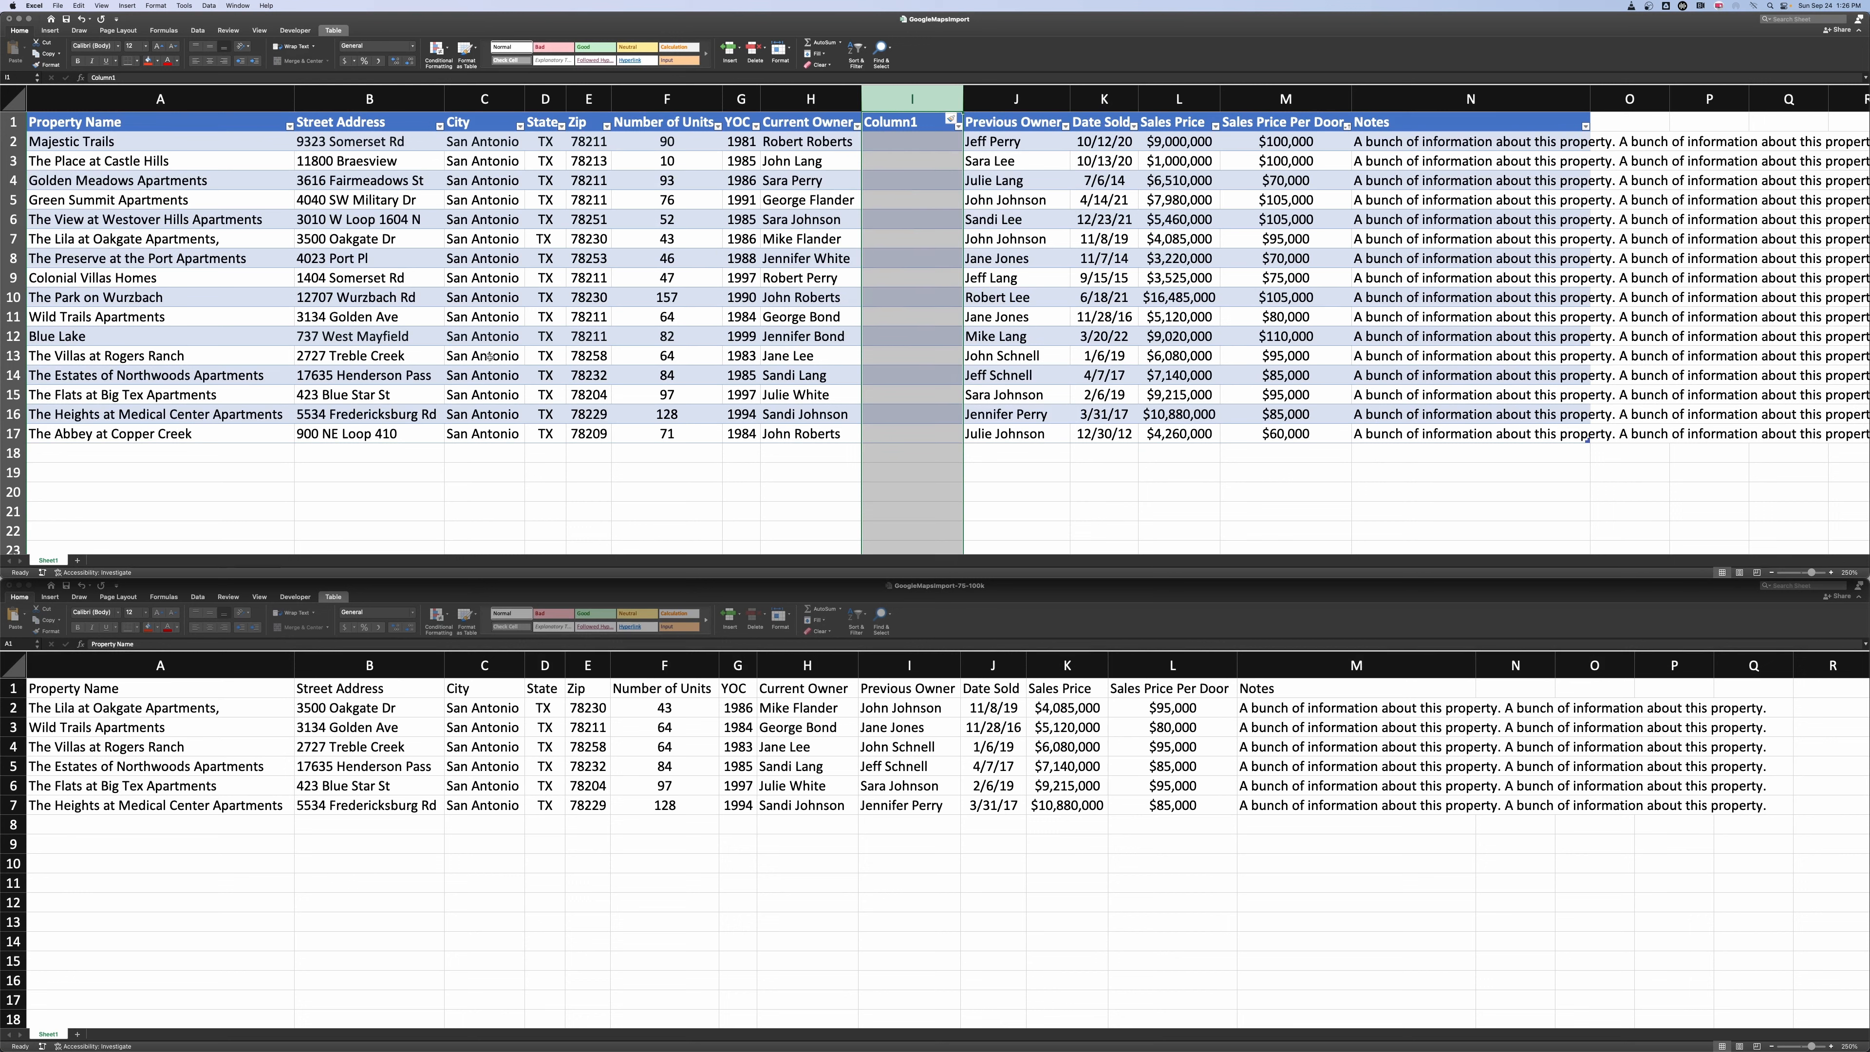
left_click(217, 457)
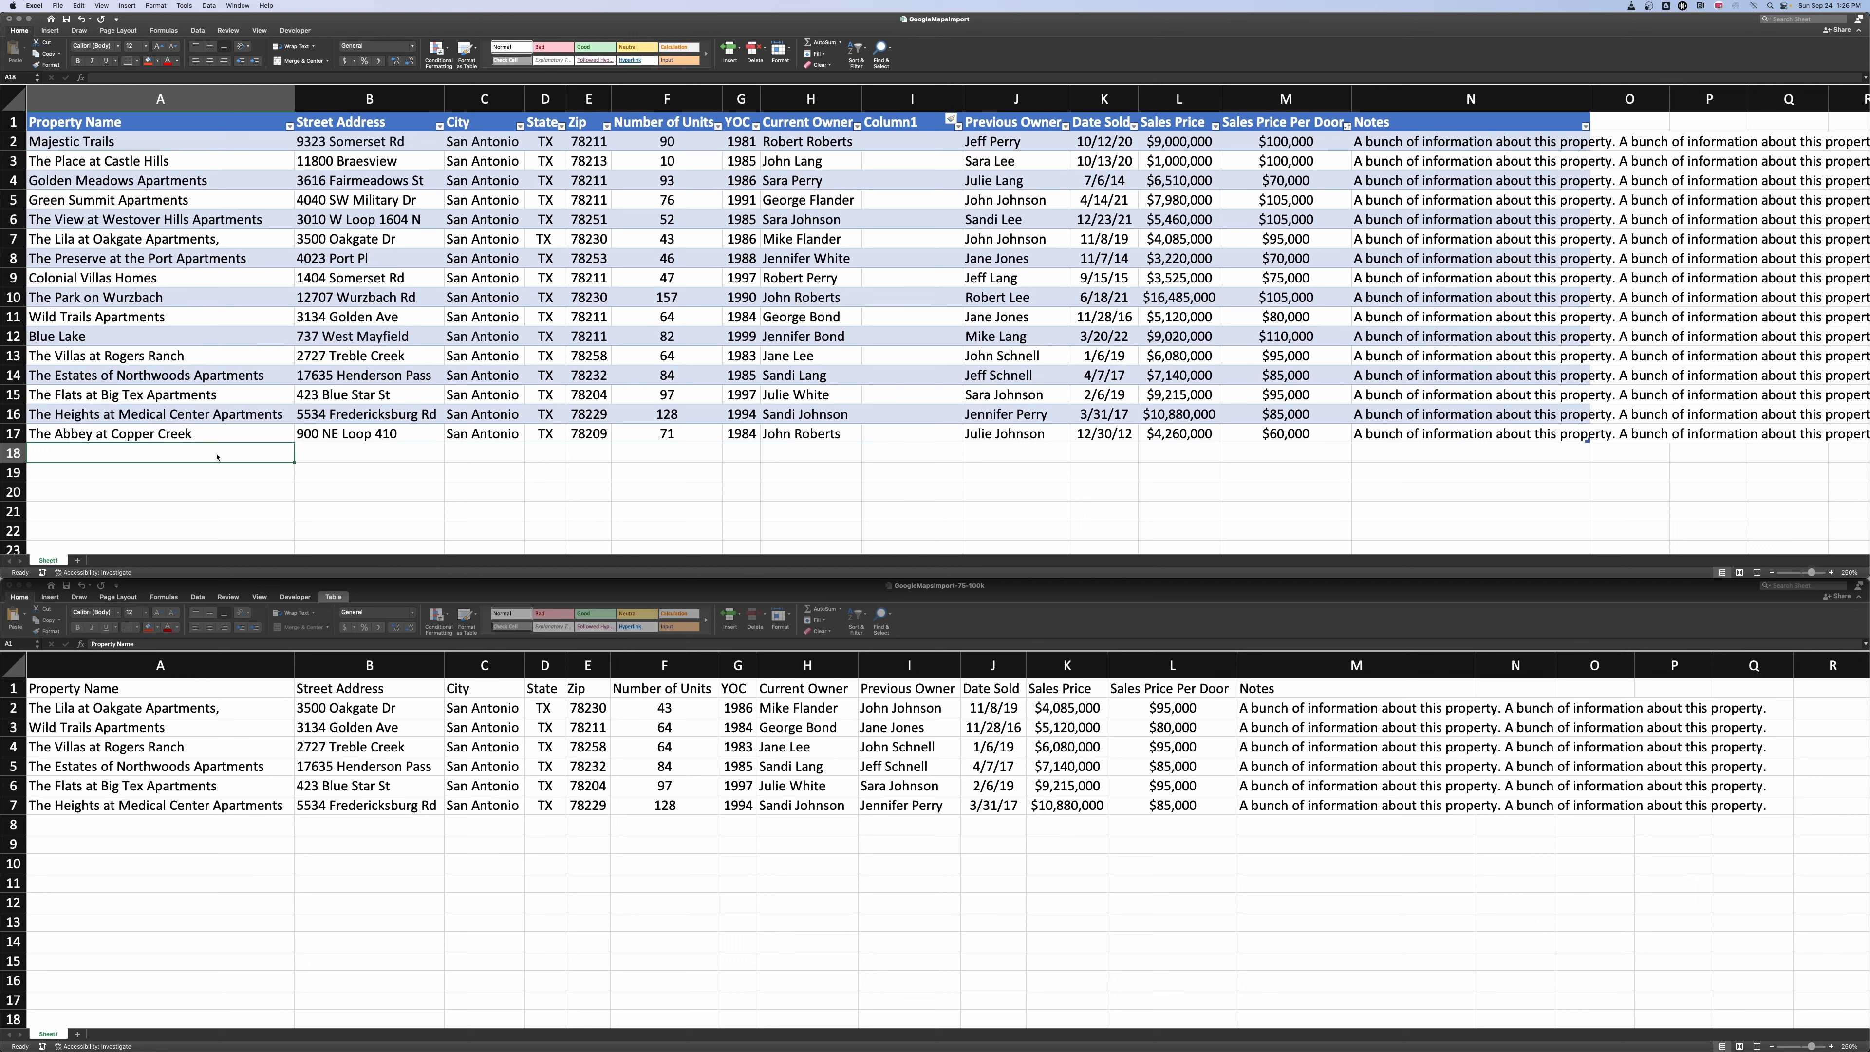
type("Big apartment")
key("Tab")
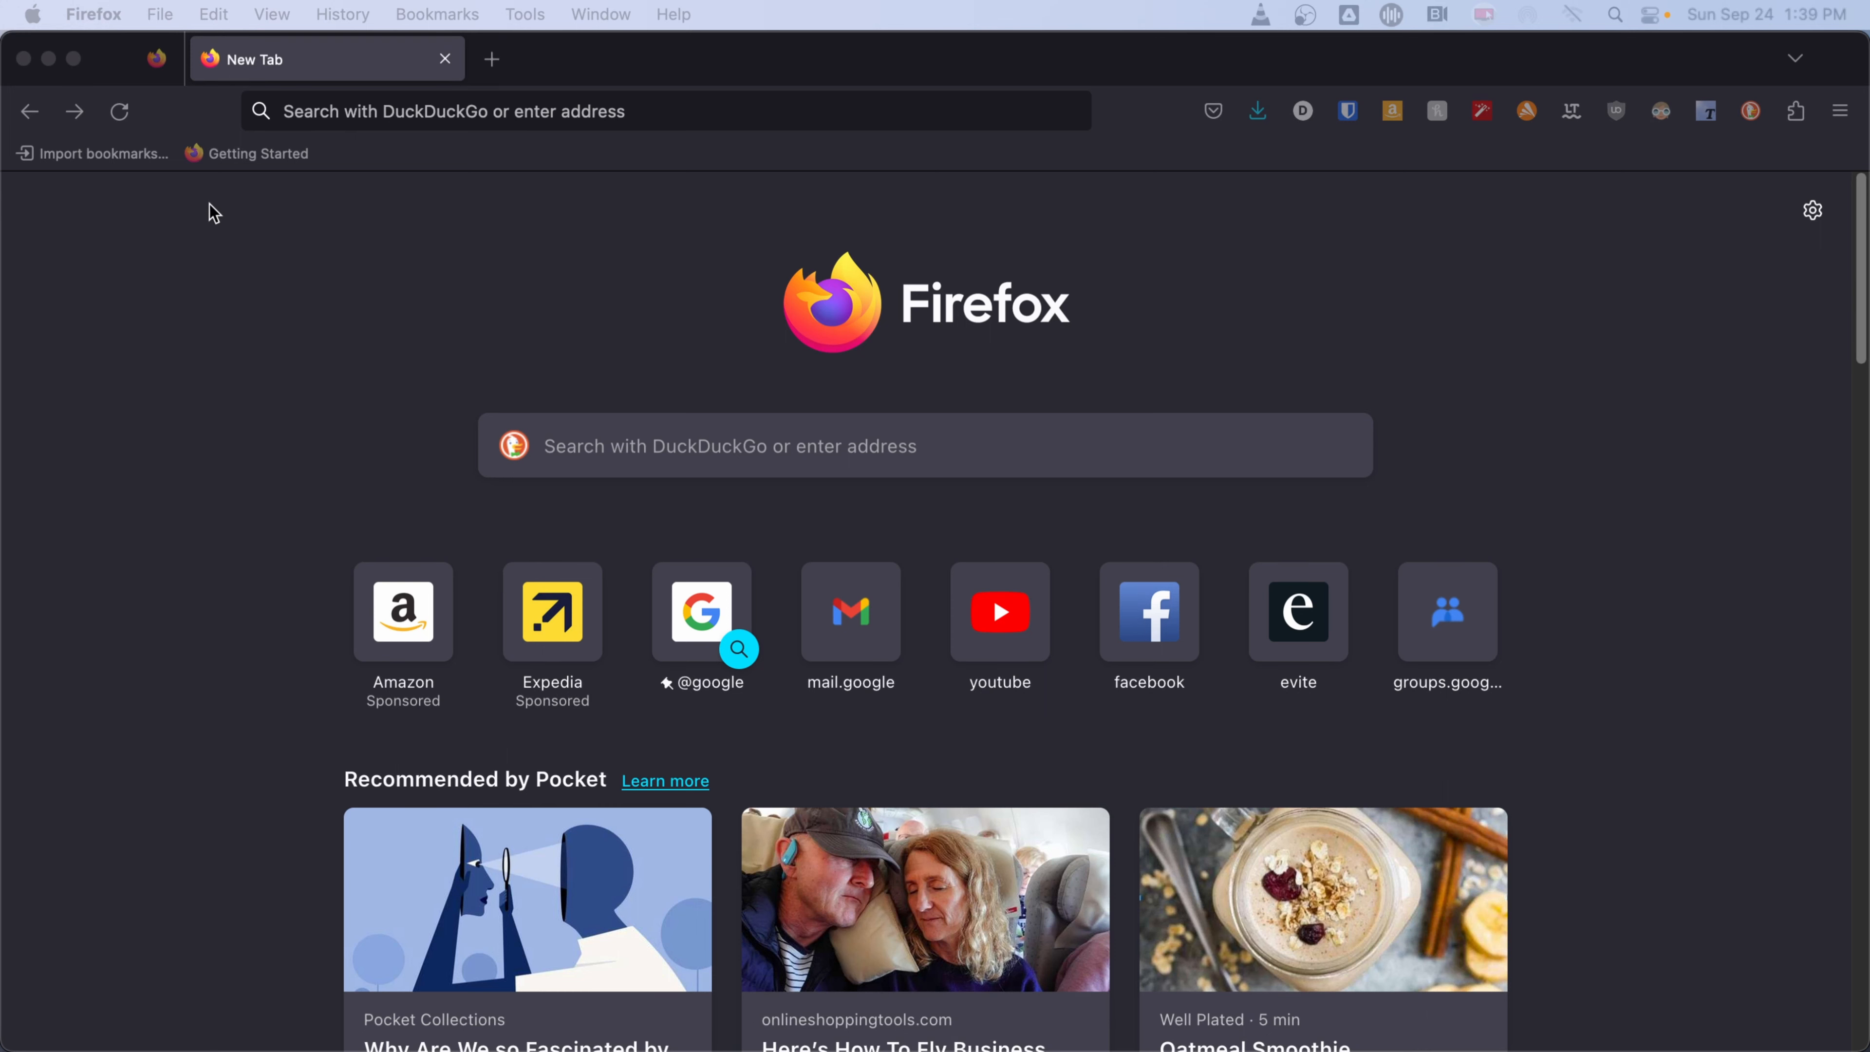
Switch to Firefox, go to mymaps.google.com and create a new map.
left_click(453, 111)
type("m")
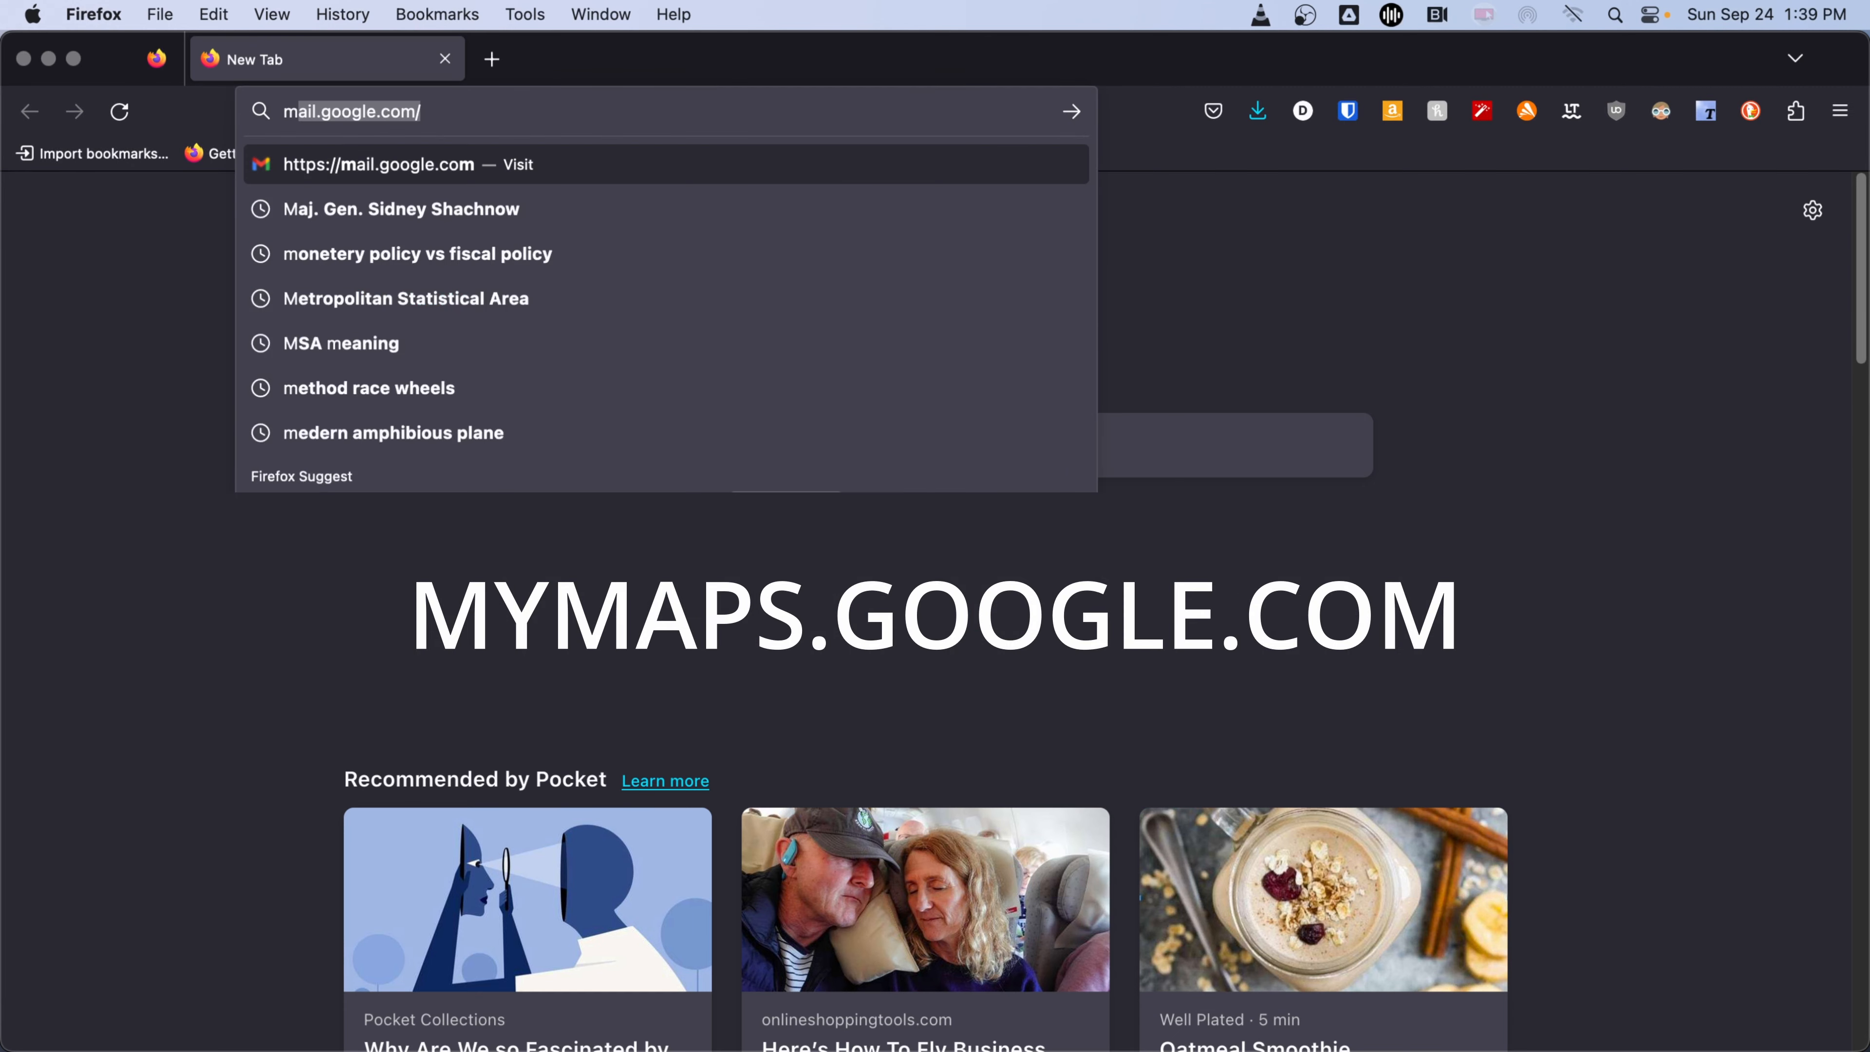
type("ymaps.google.com")
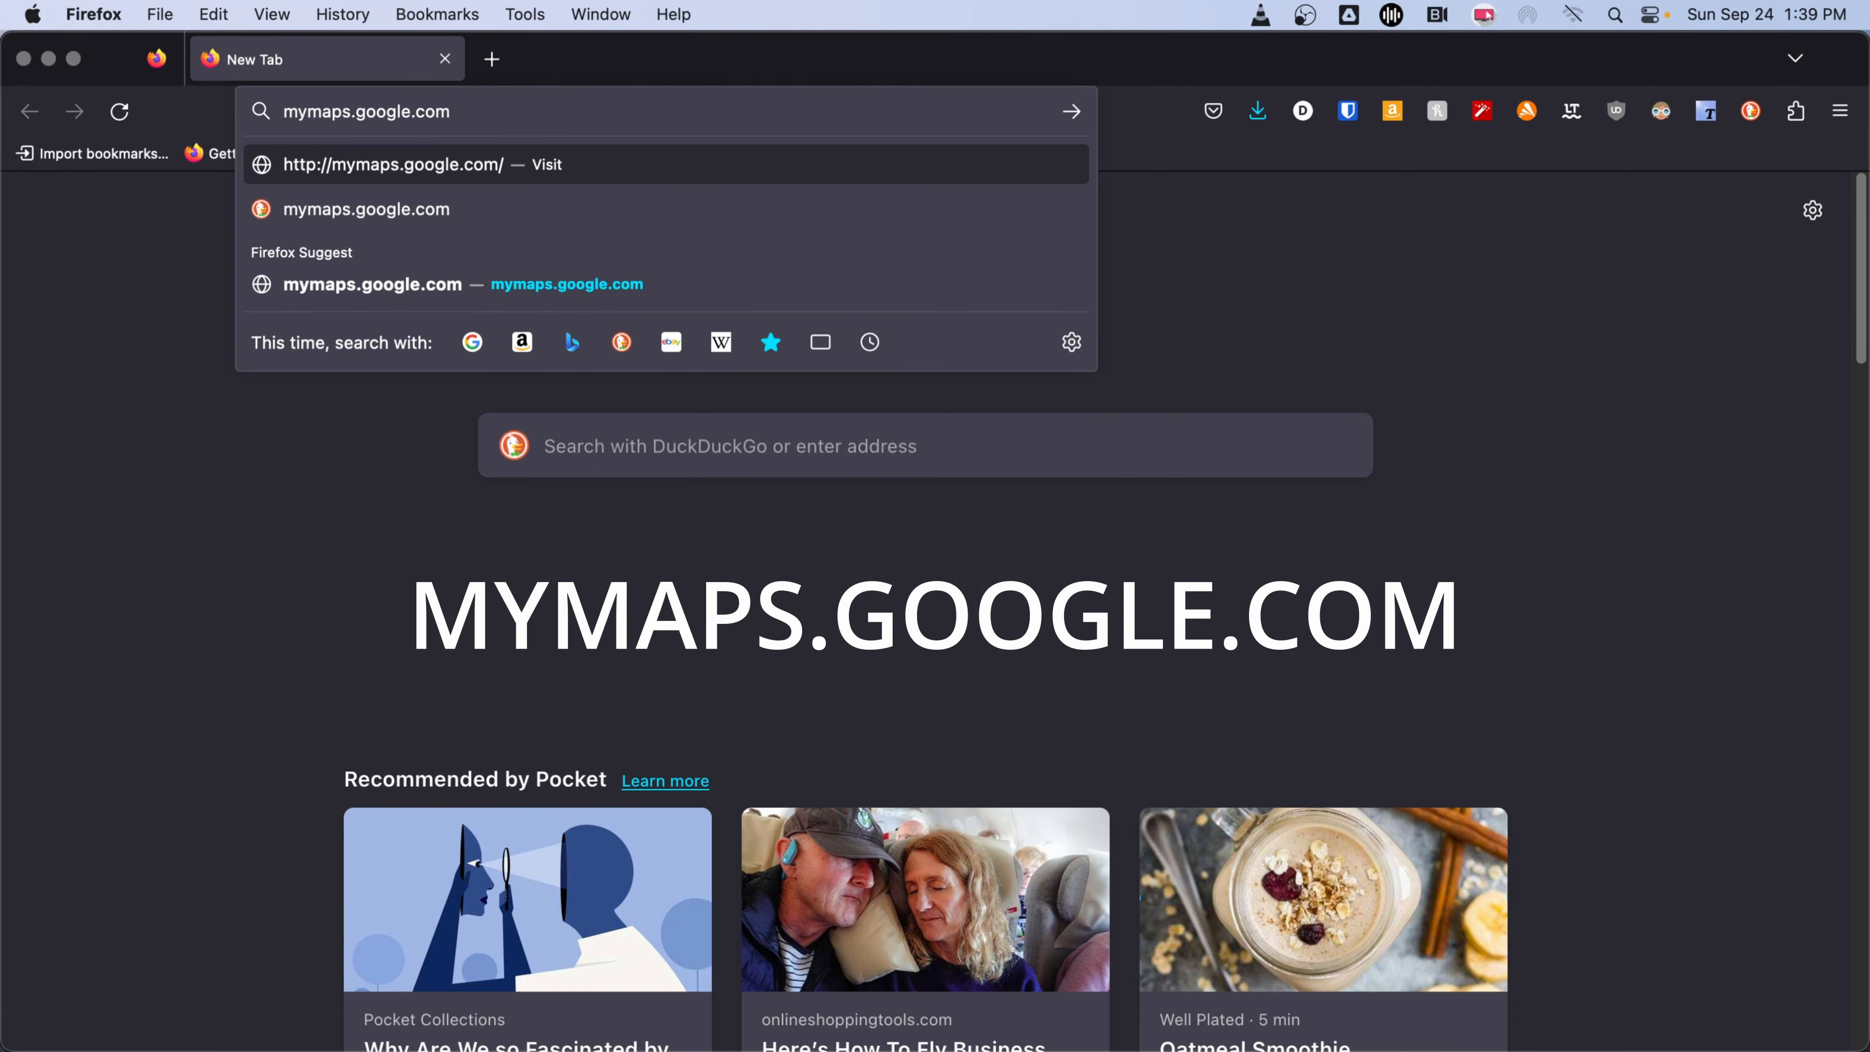
key("Return")
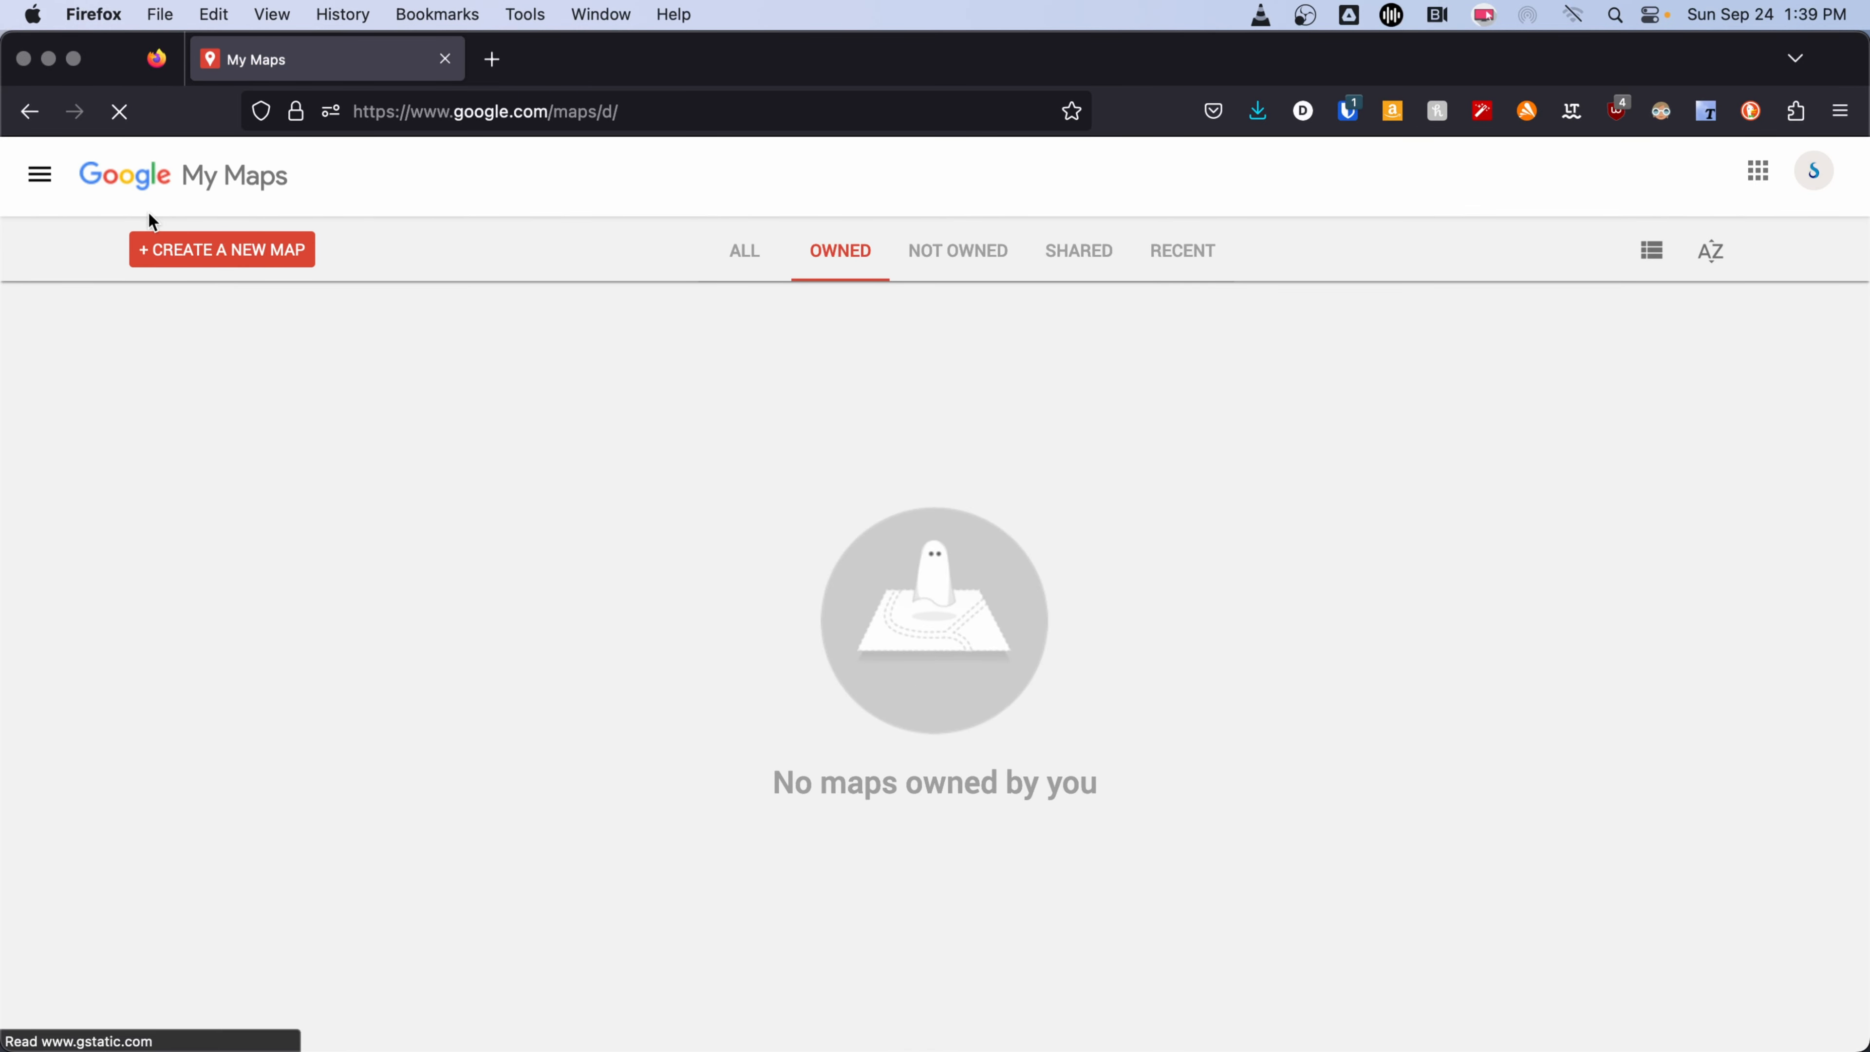
left_click(239, 259)
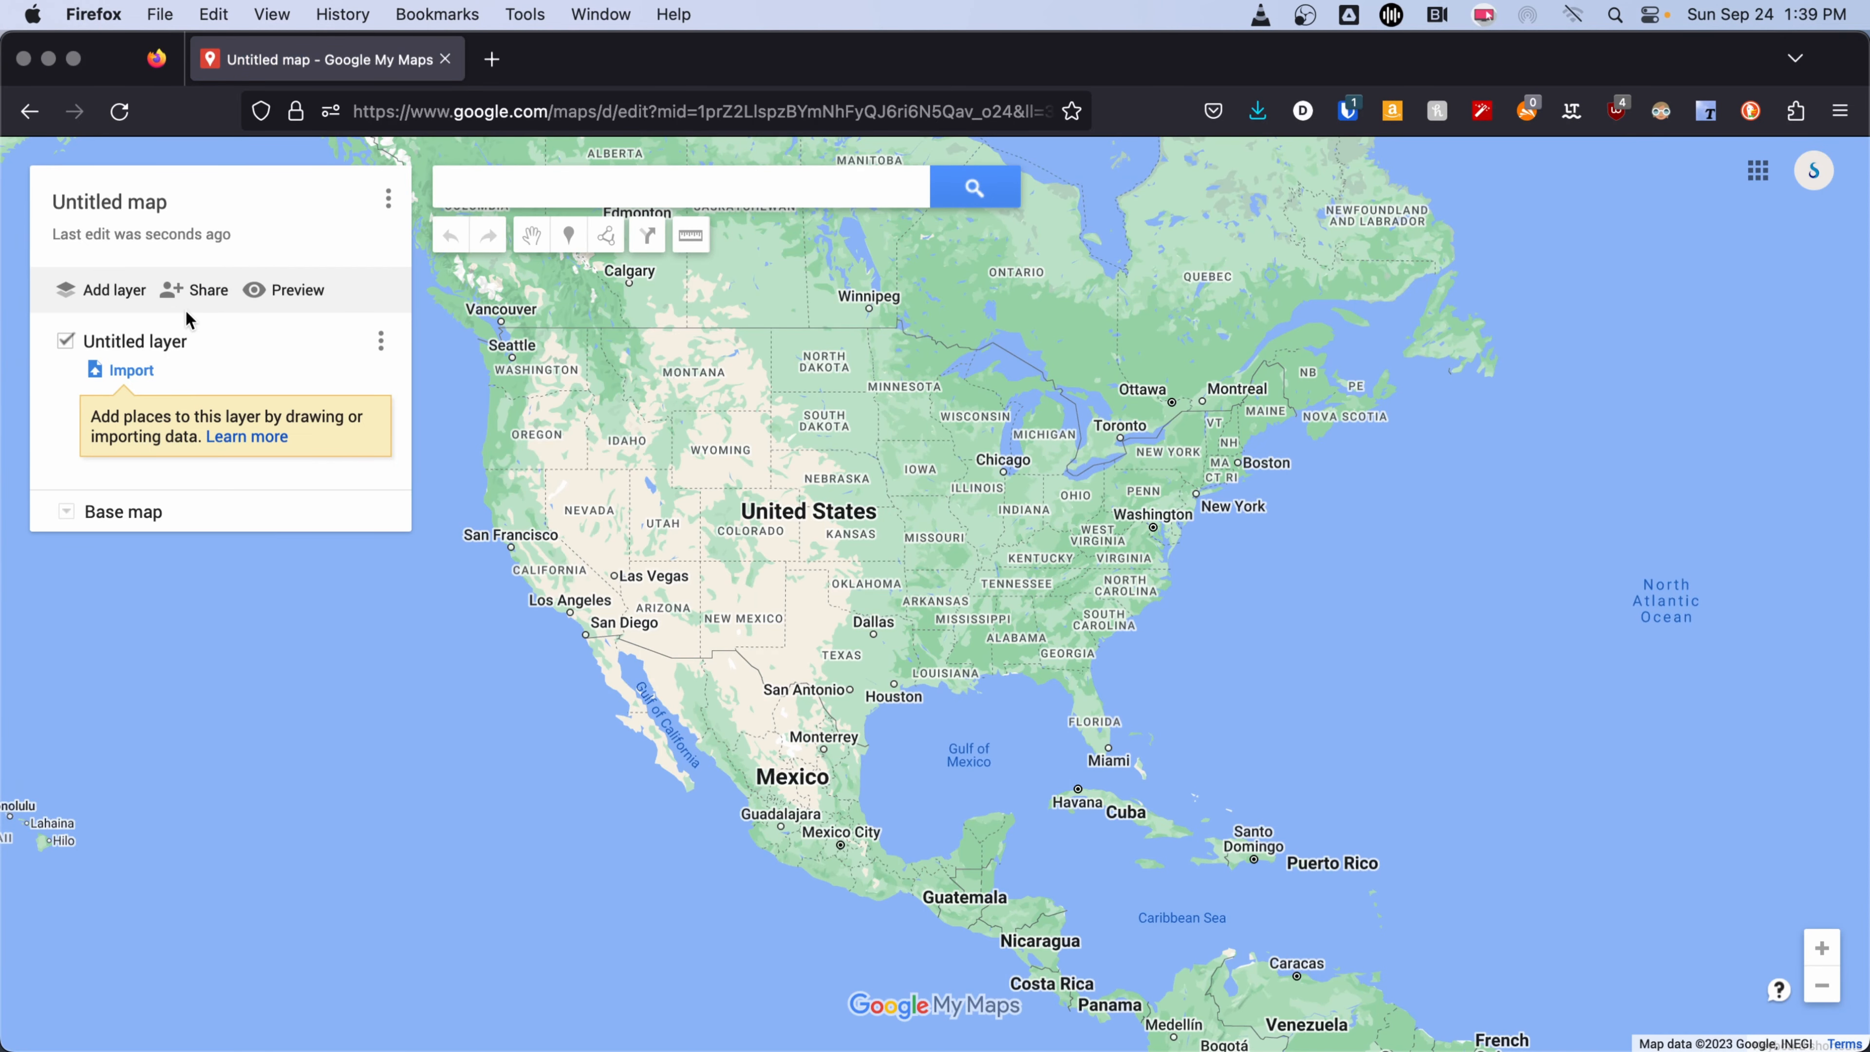
Upload GoogleMapsImport-Under_75k.xlsx from the GoogleMaps folder as the data for the untitled layer.
left_click(131, 370)
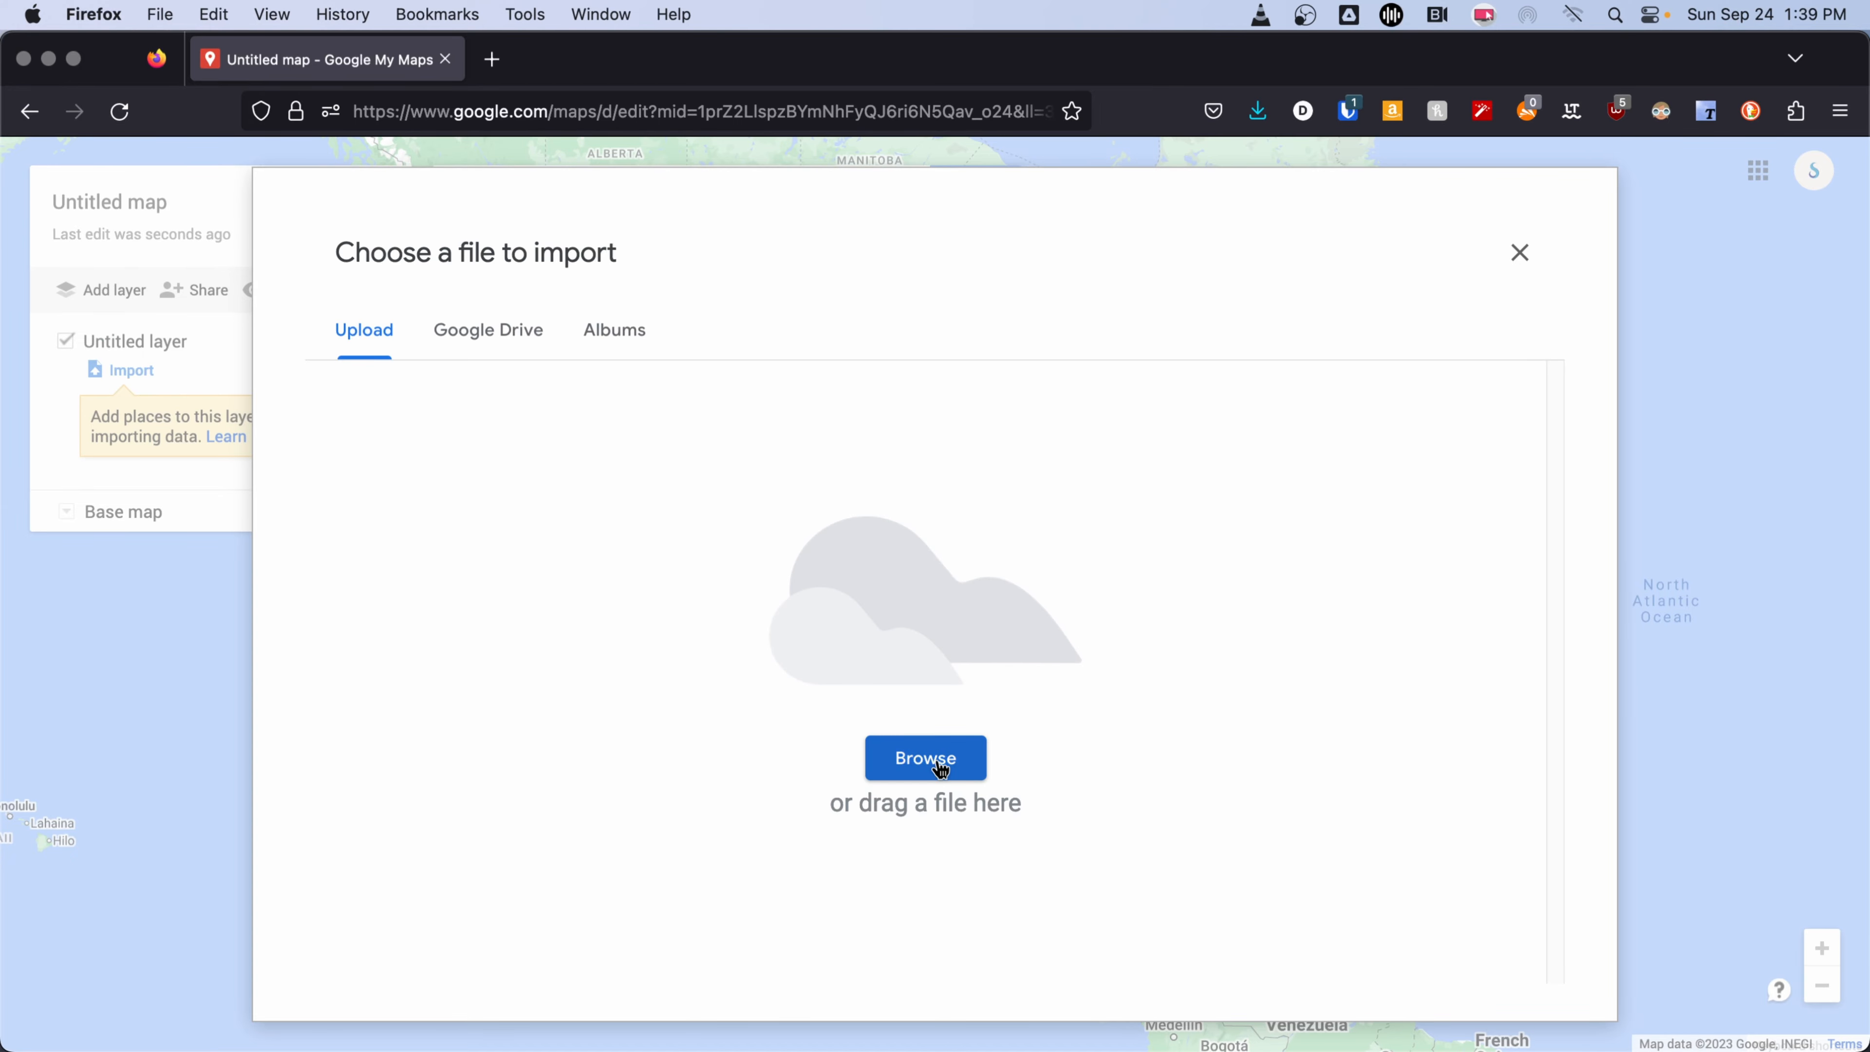
left_click(940, 769)
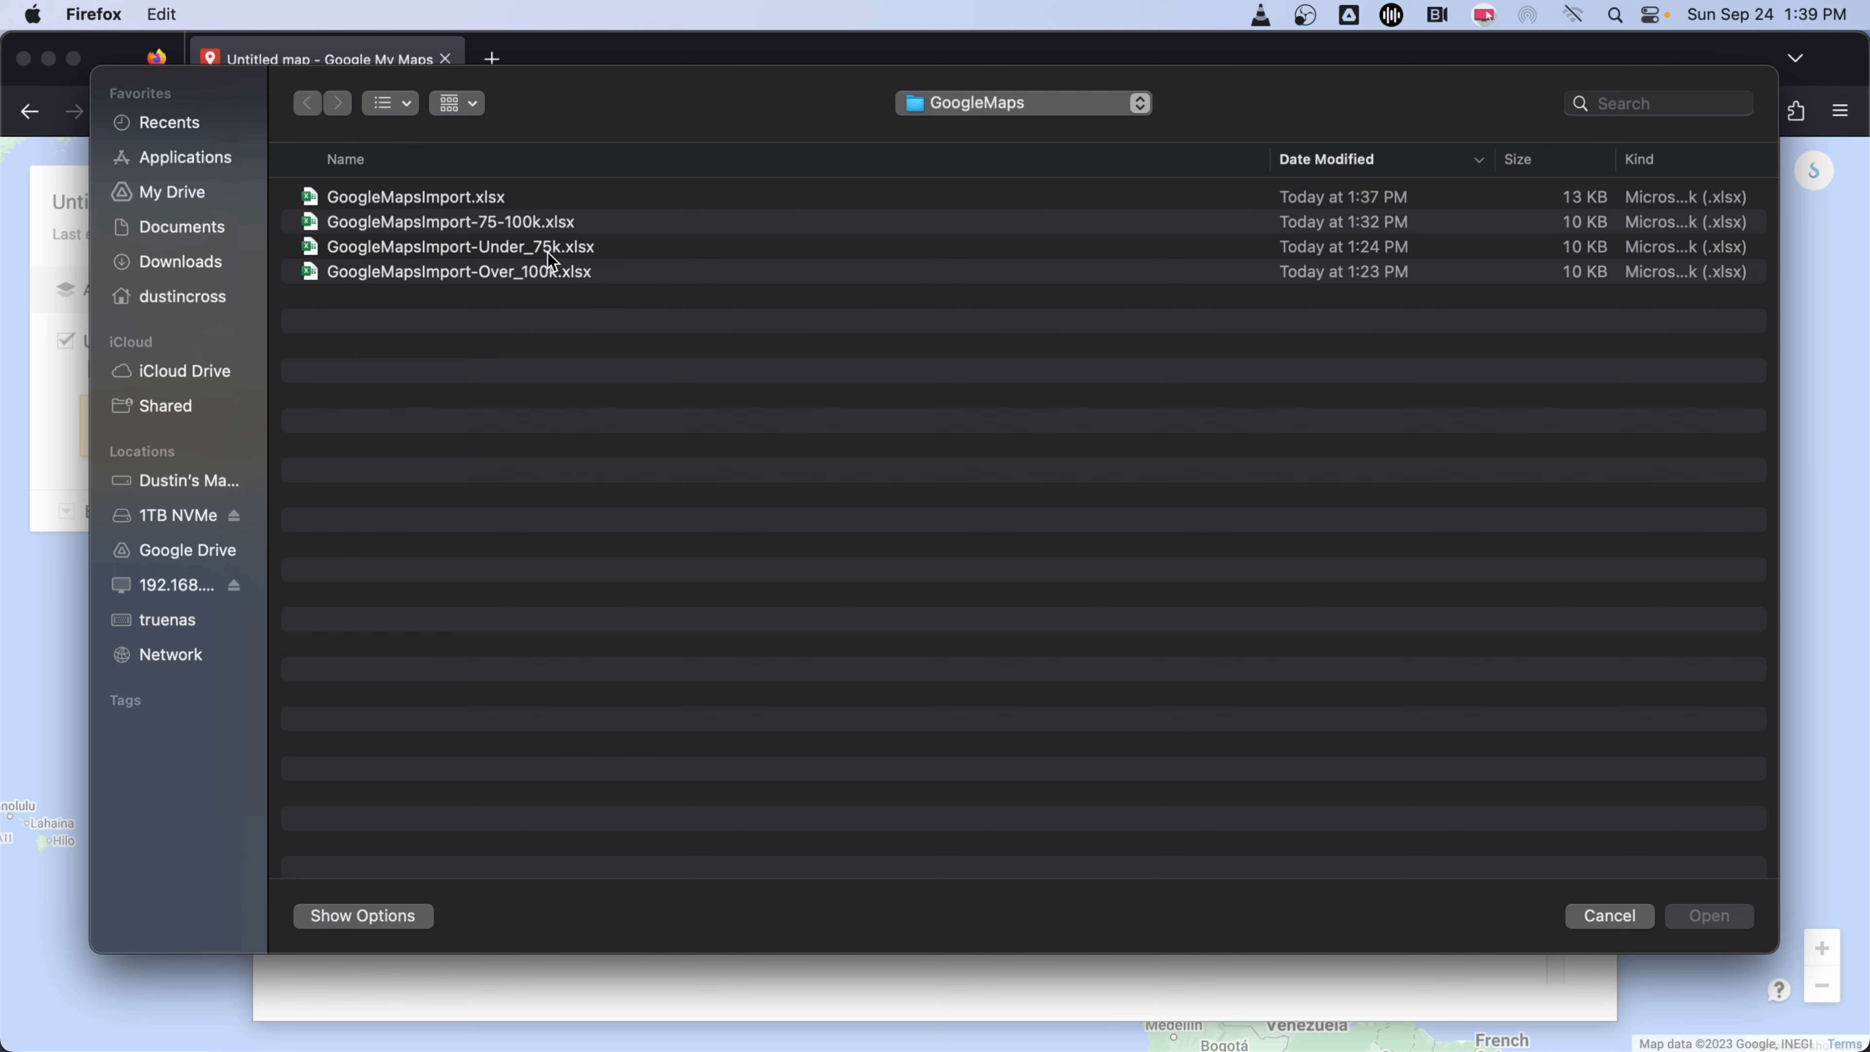
left_click(489, 249)
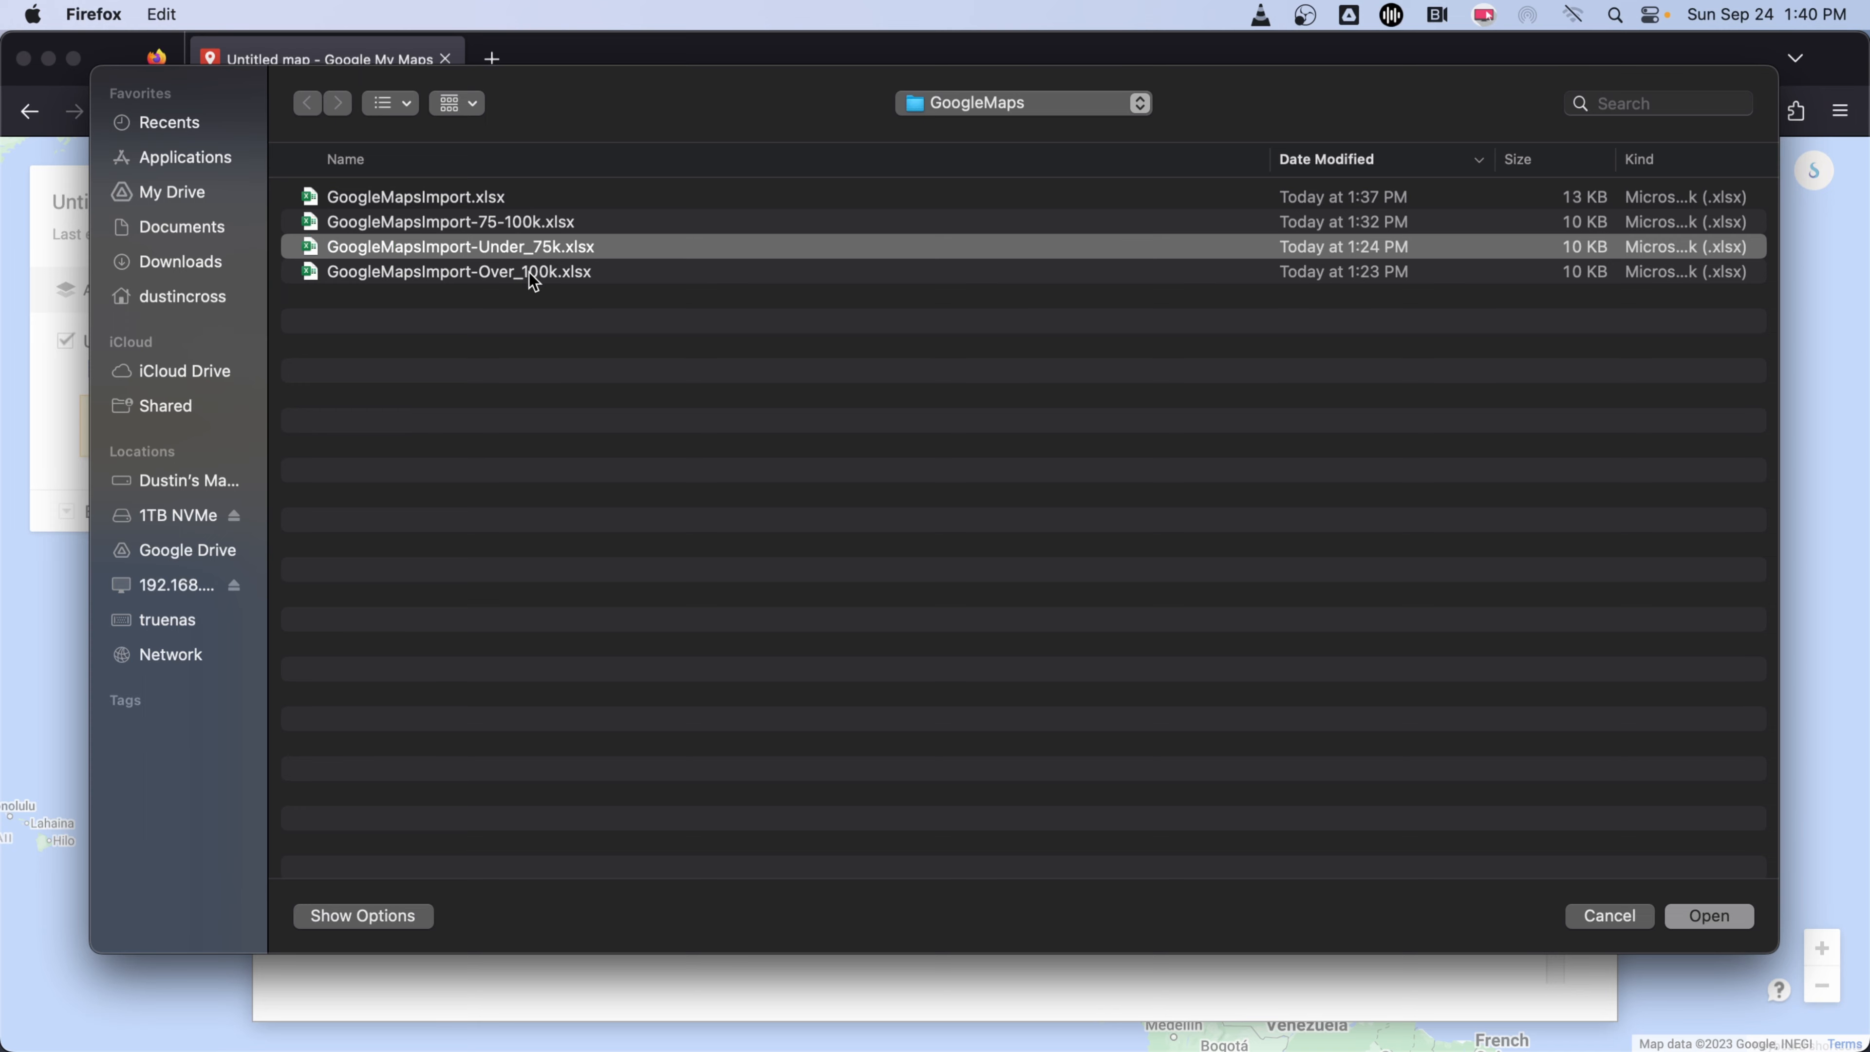
left_click(1726, 921)
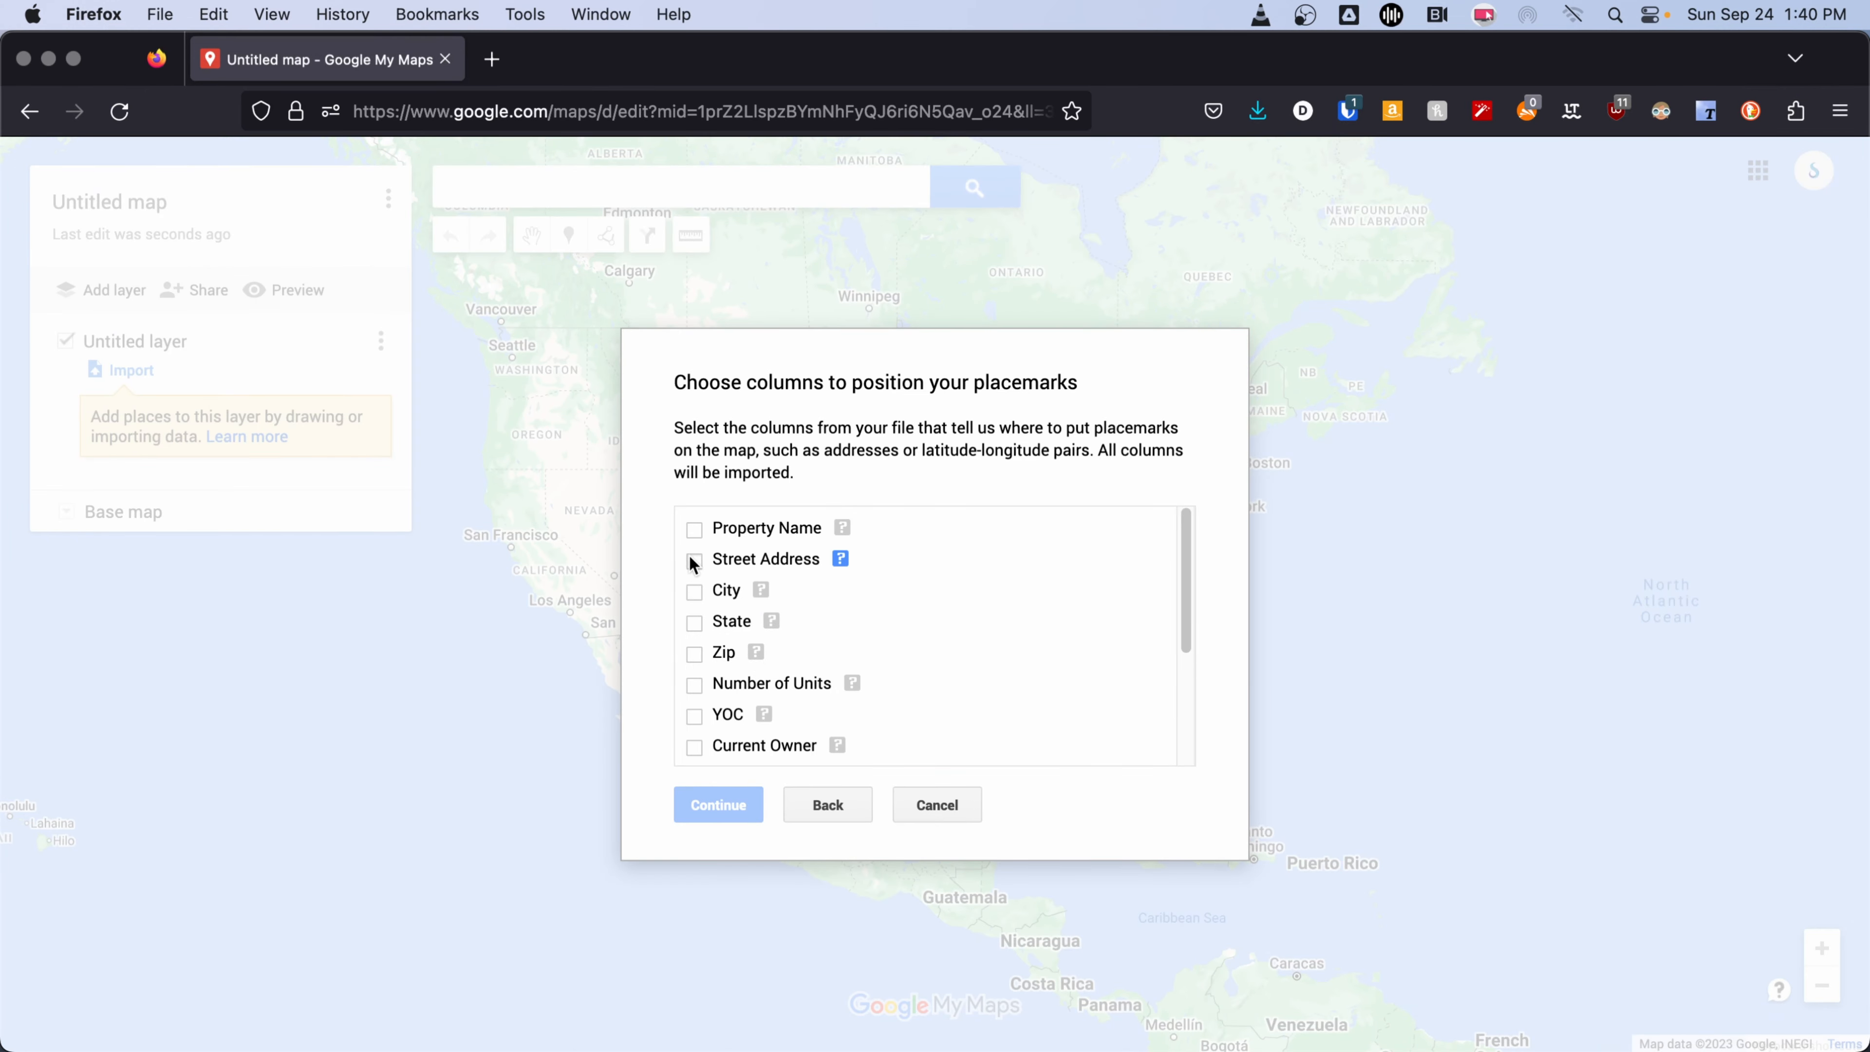
Position the placemarks by Street Address, City, State and Zip, title them by Property Name, and finish the import.
left_click(693, 562)
left_click(694, 592)
left_click(693, 623)
left_click(694, 653)
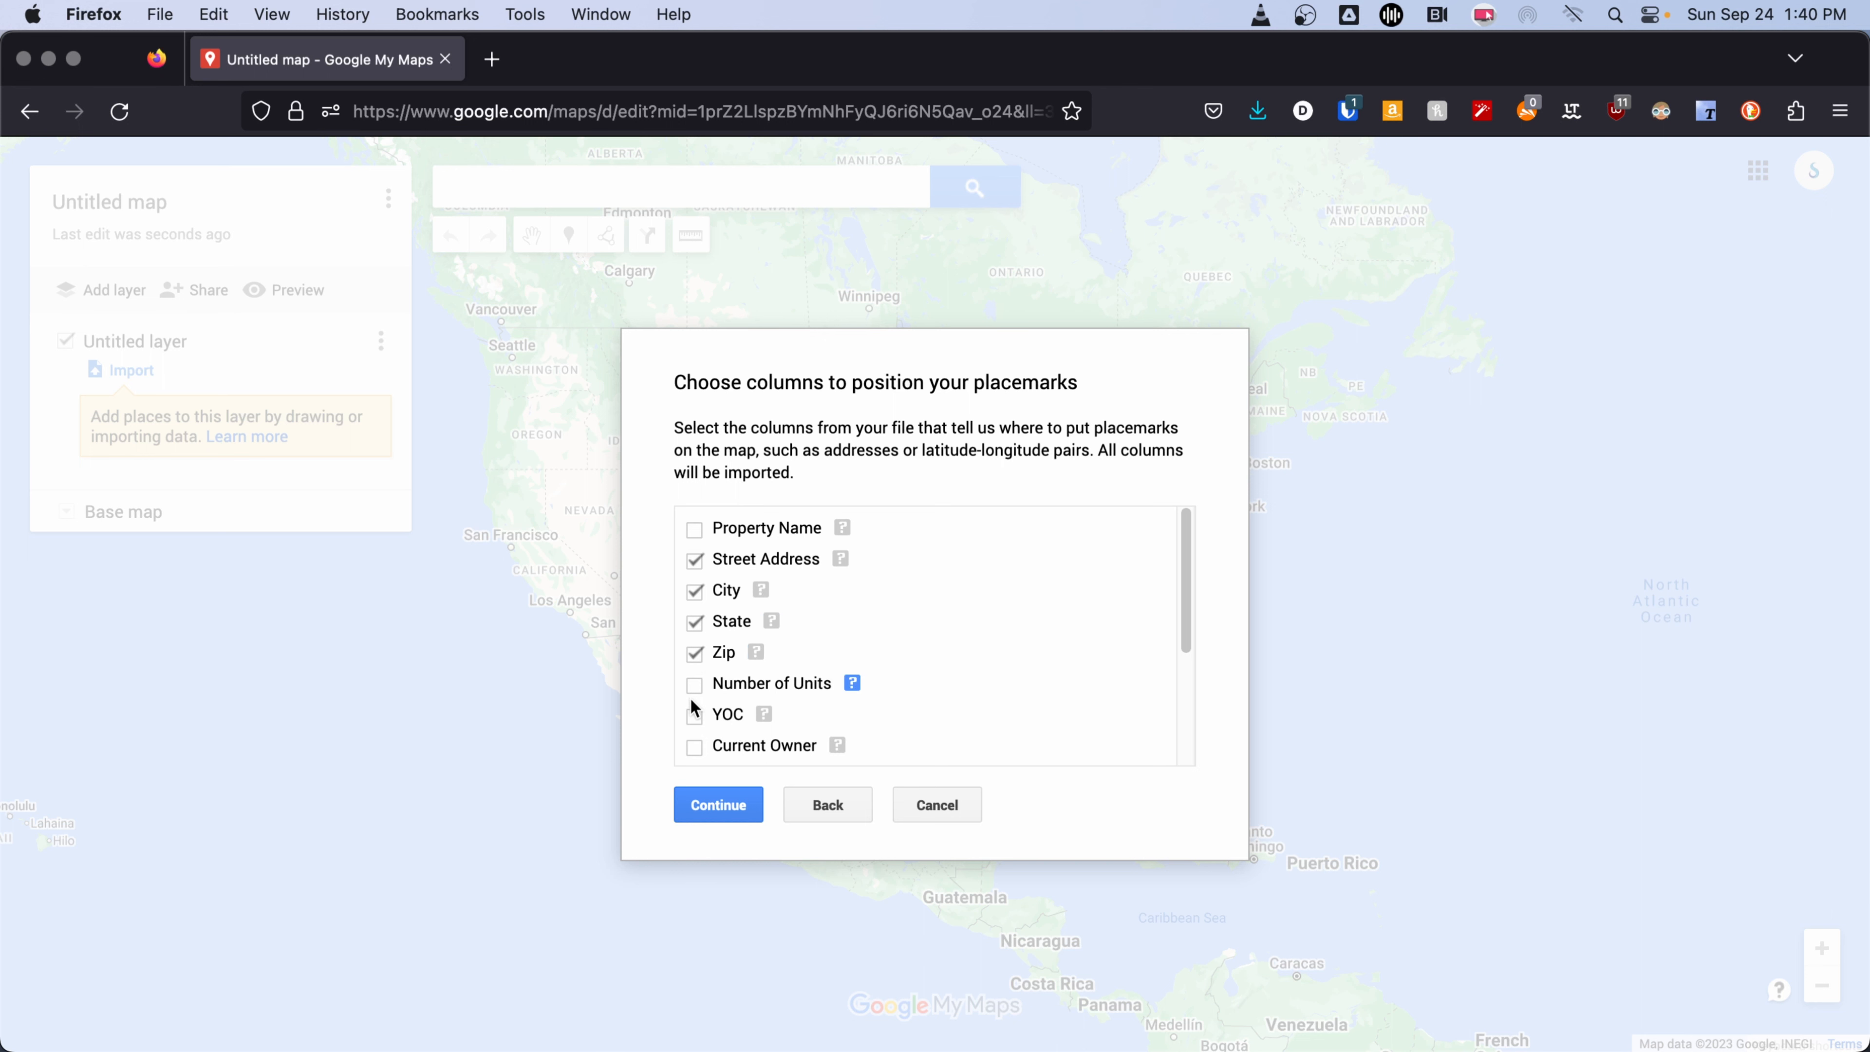
left_click(721, 805)
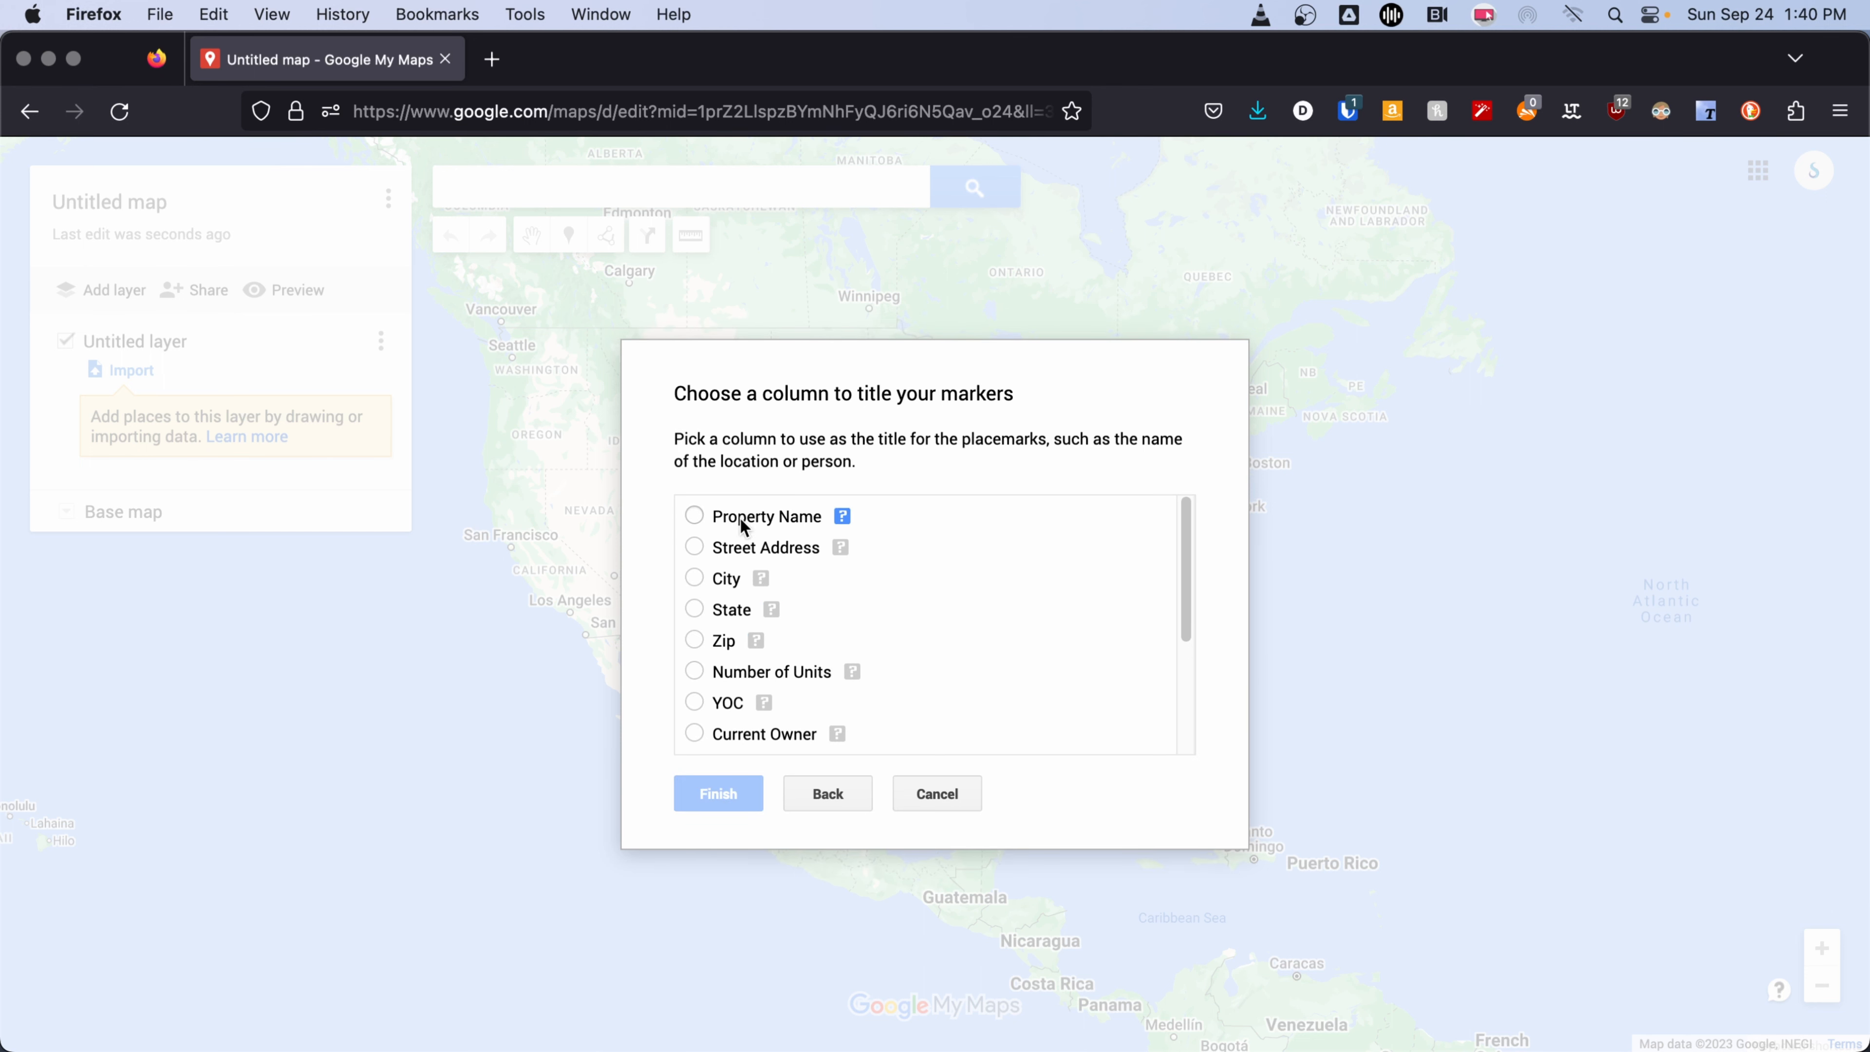
left_click(693, 515)
left_click(726, 791)
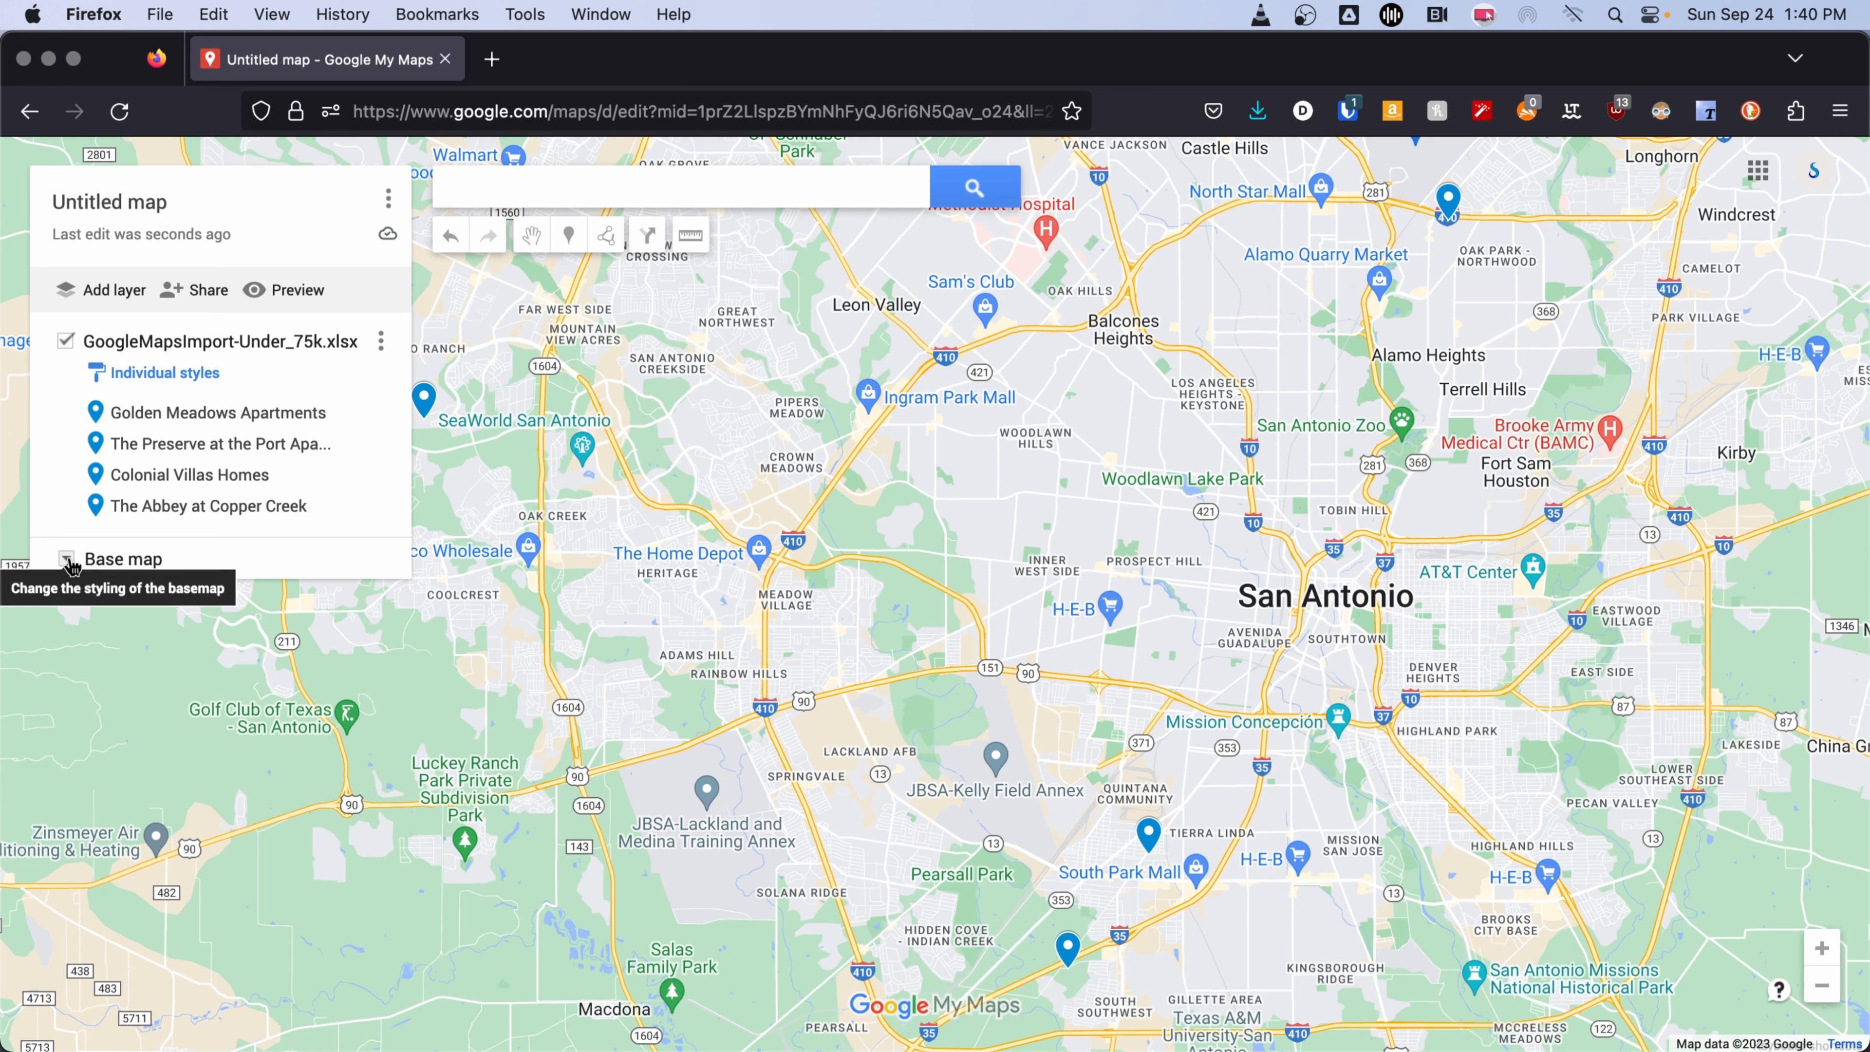
Change the base map to the pale style that shows light blue water, at the start of the second row of styles.
left_click(118, 562)
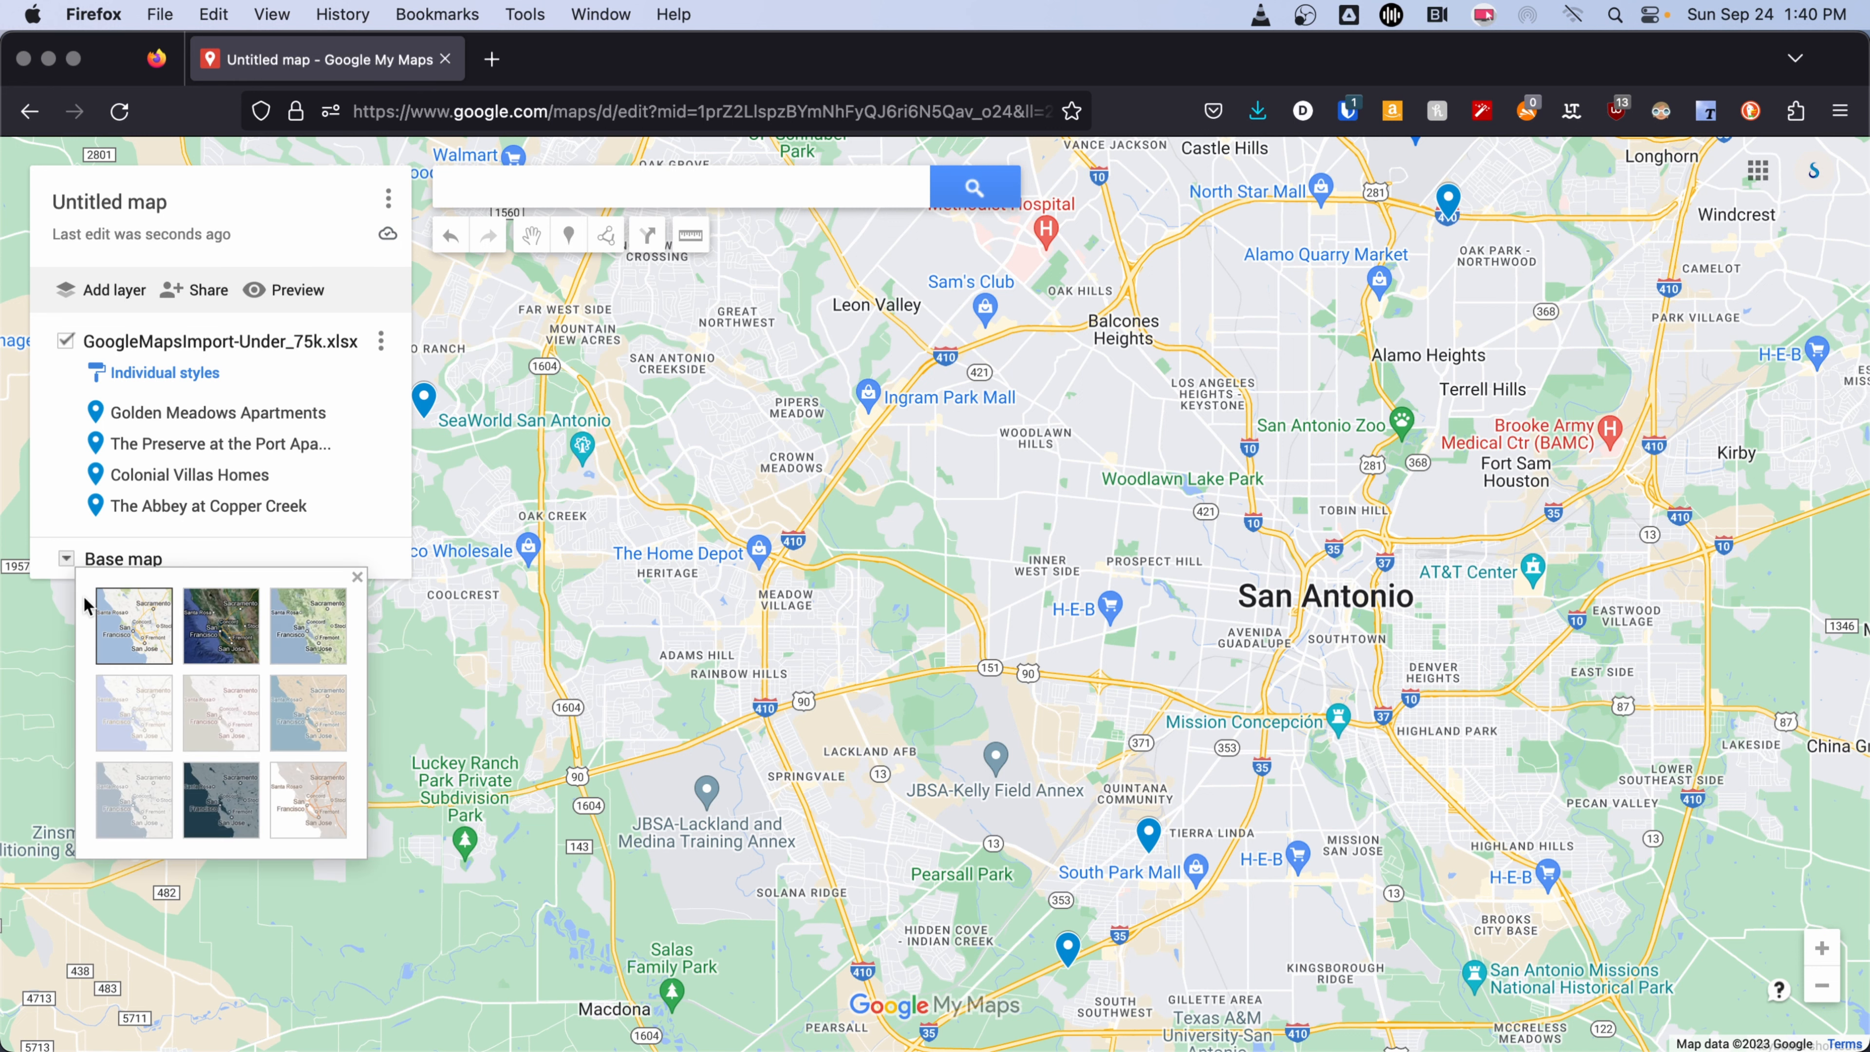
left_click(138, 719)
left_click(357, 576)
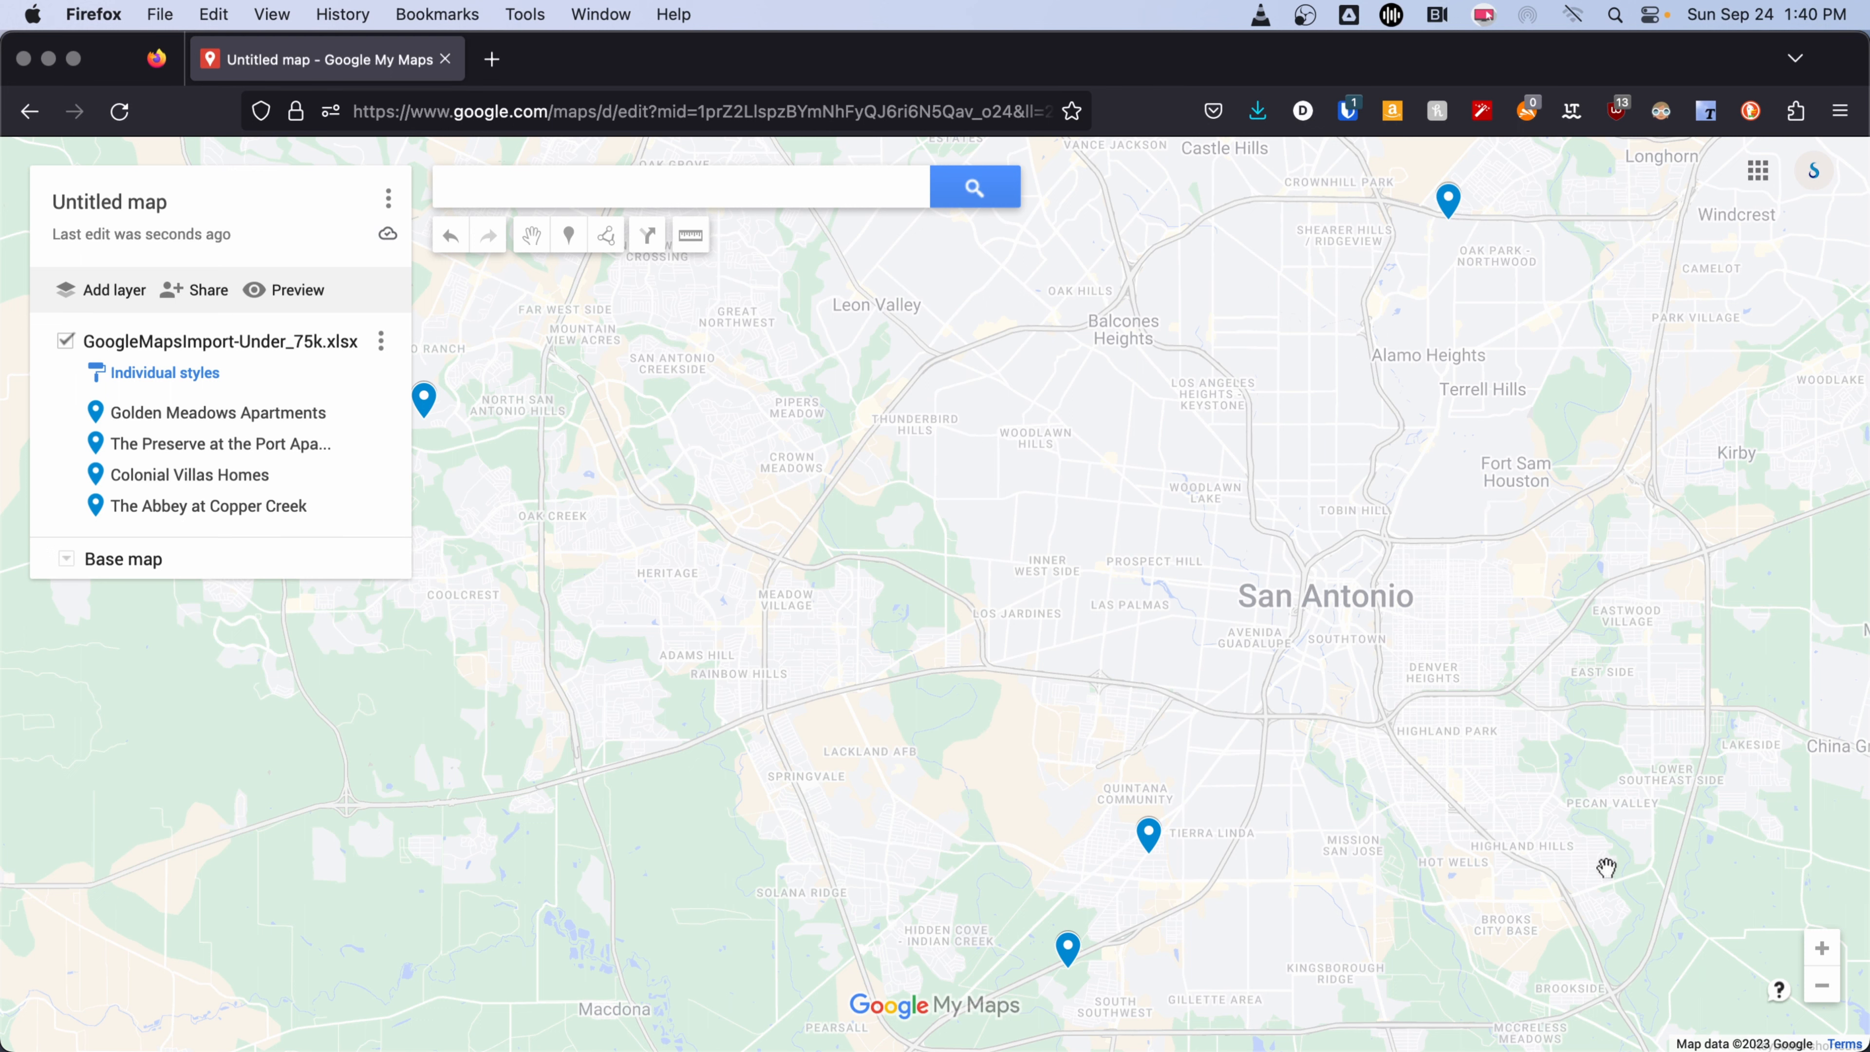
left_click(1822, 985)
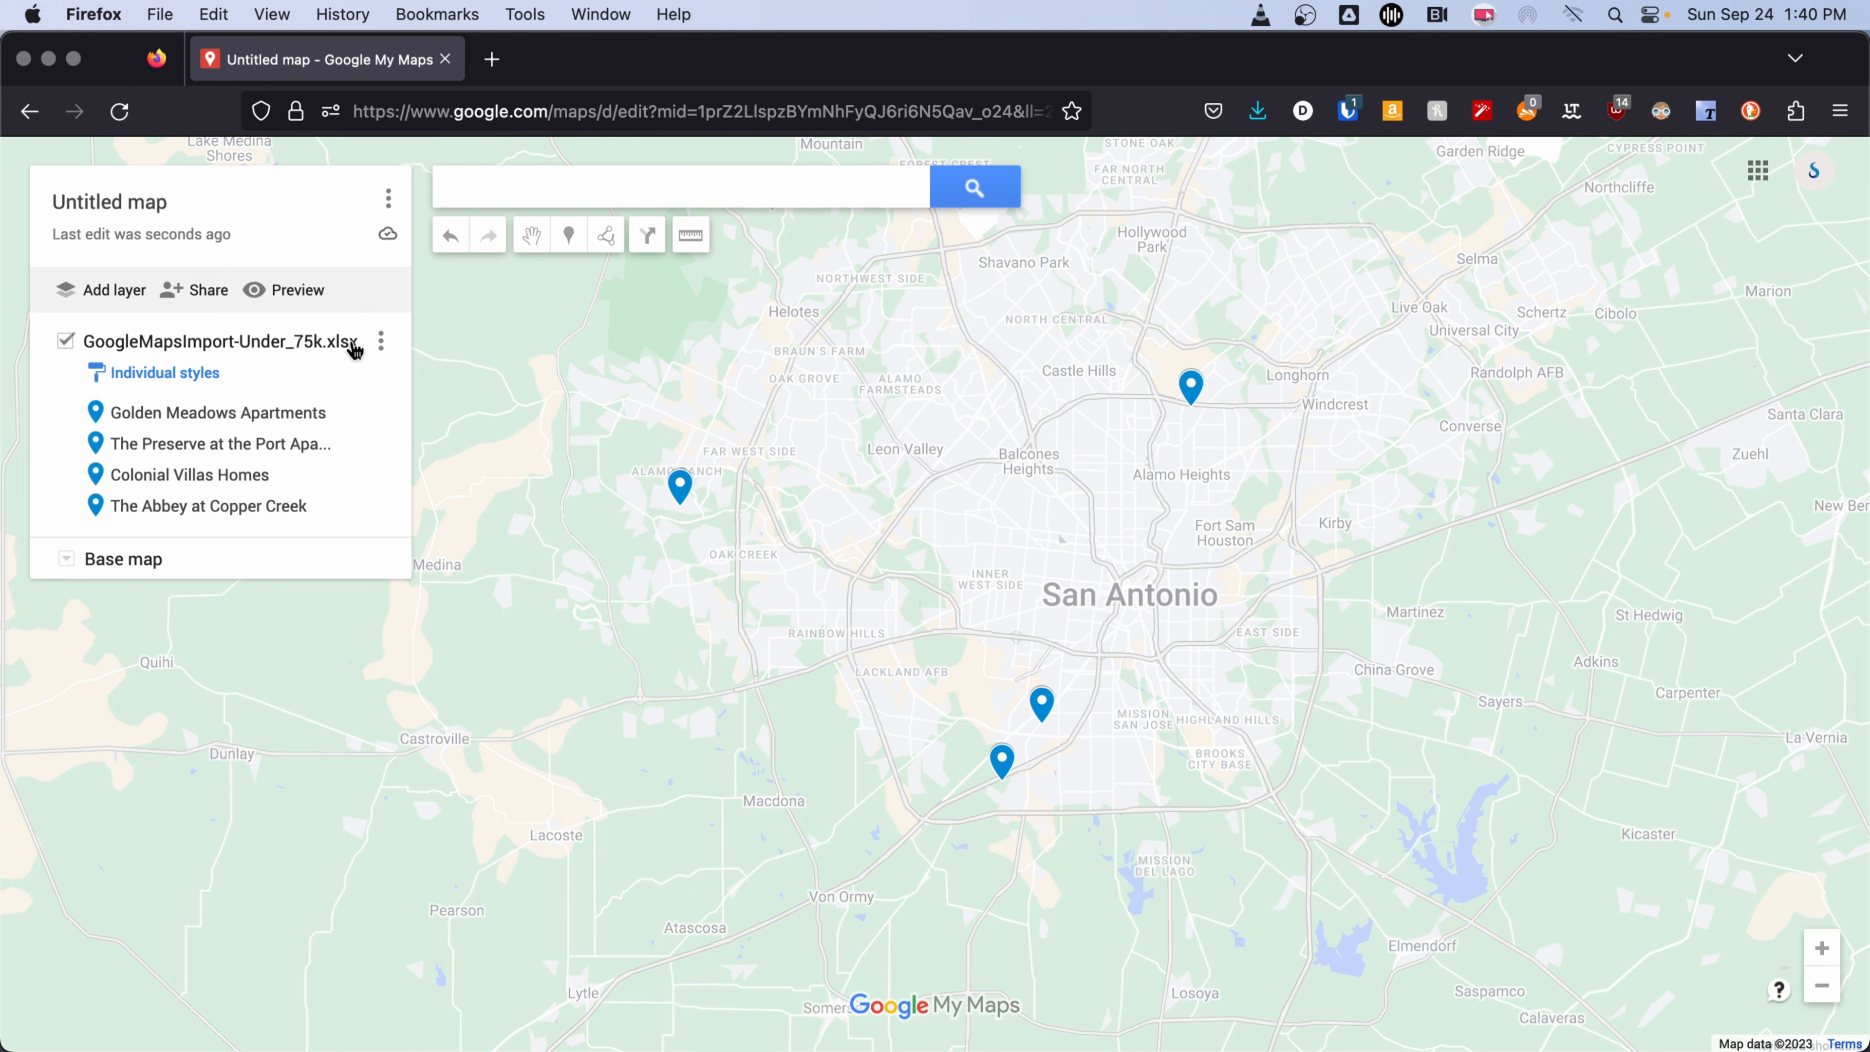
Rename the imported layer to "Properties Under_75k".
left_click(272, 343)
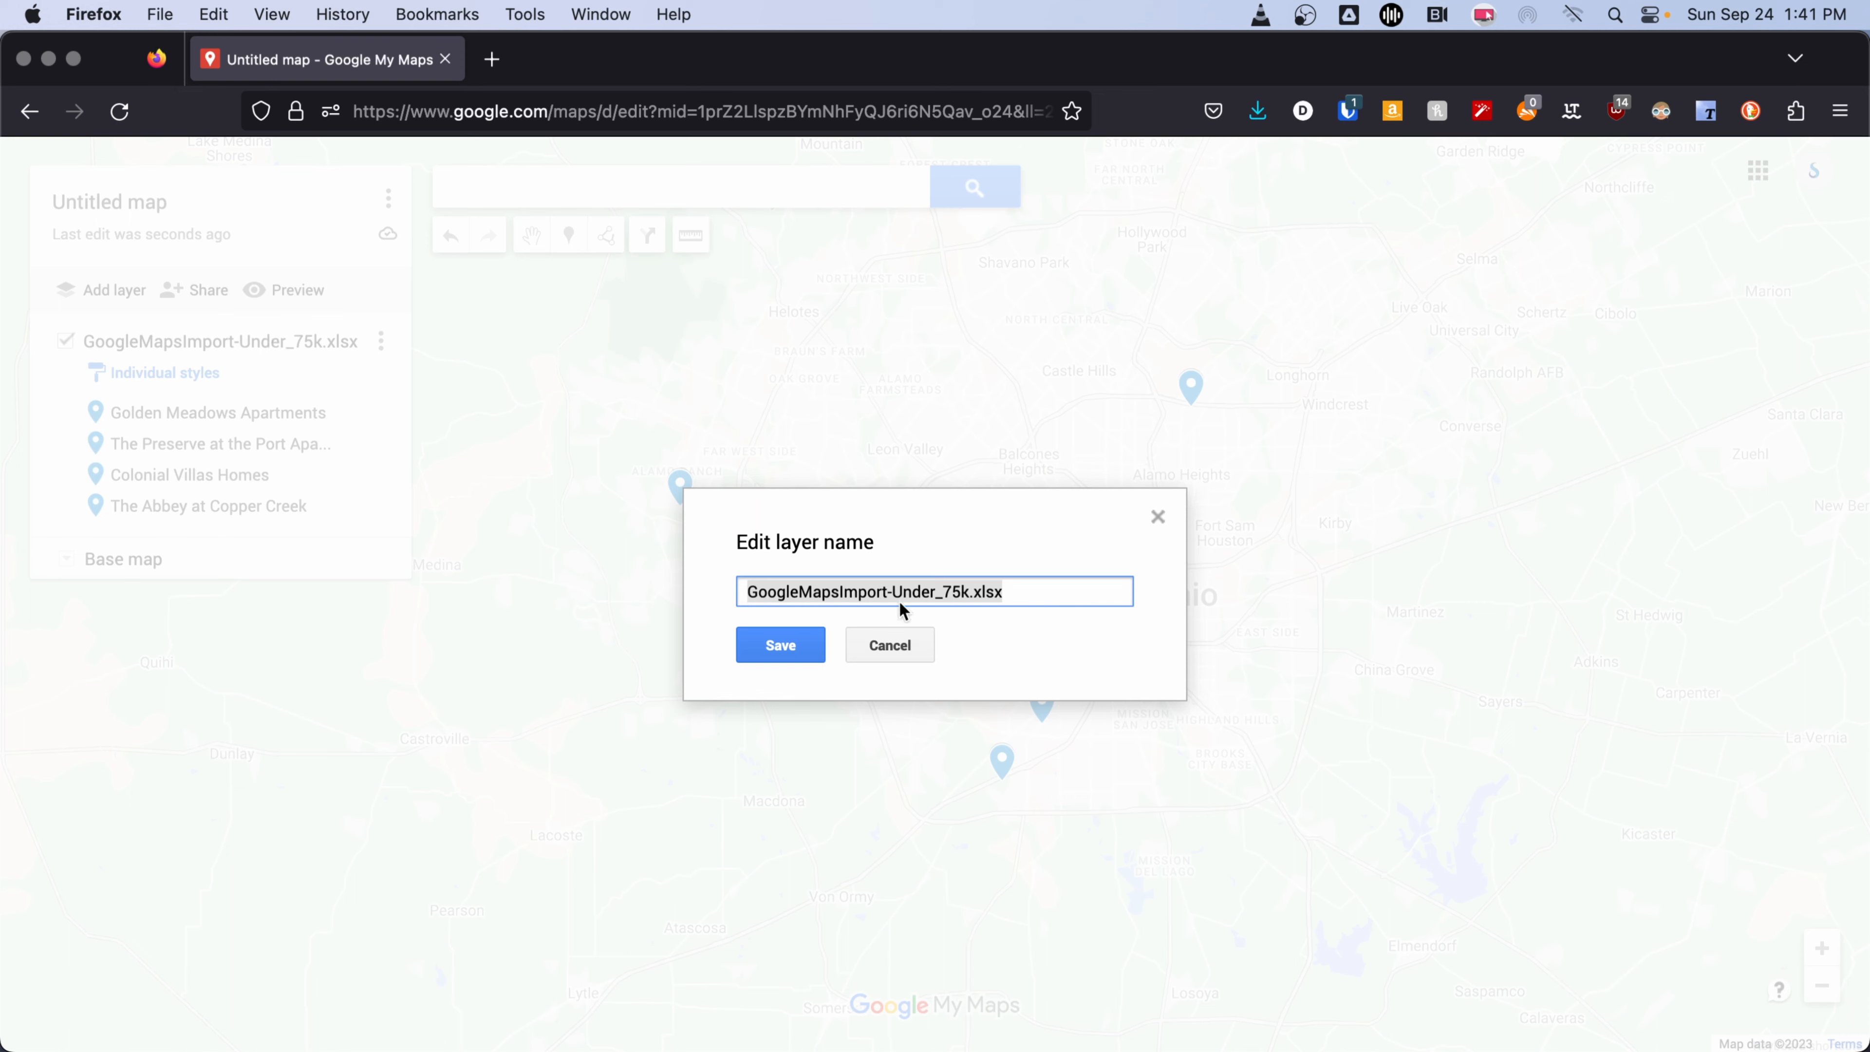
left_click_drag(889, 592, 747, 592)
type("Properties")
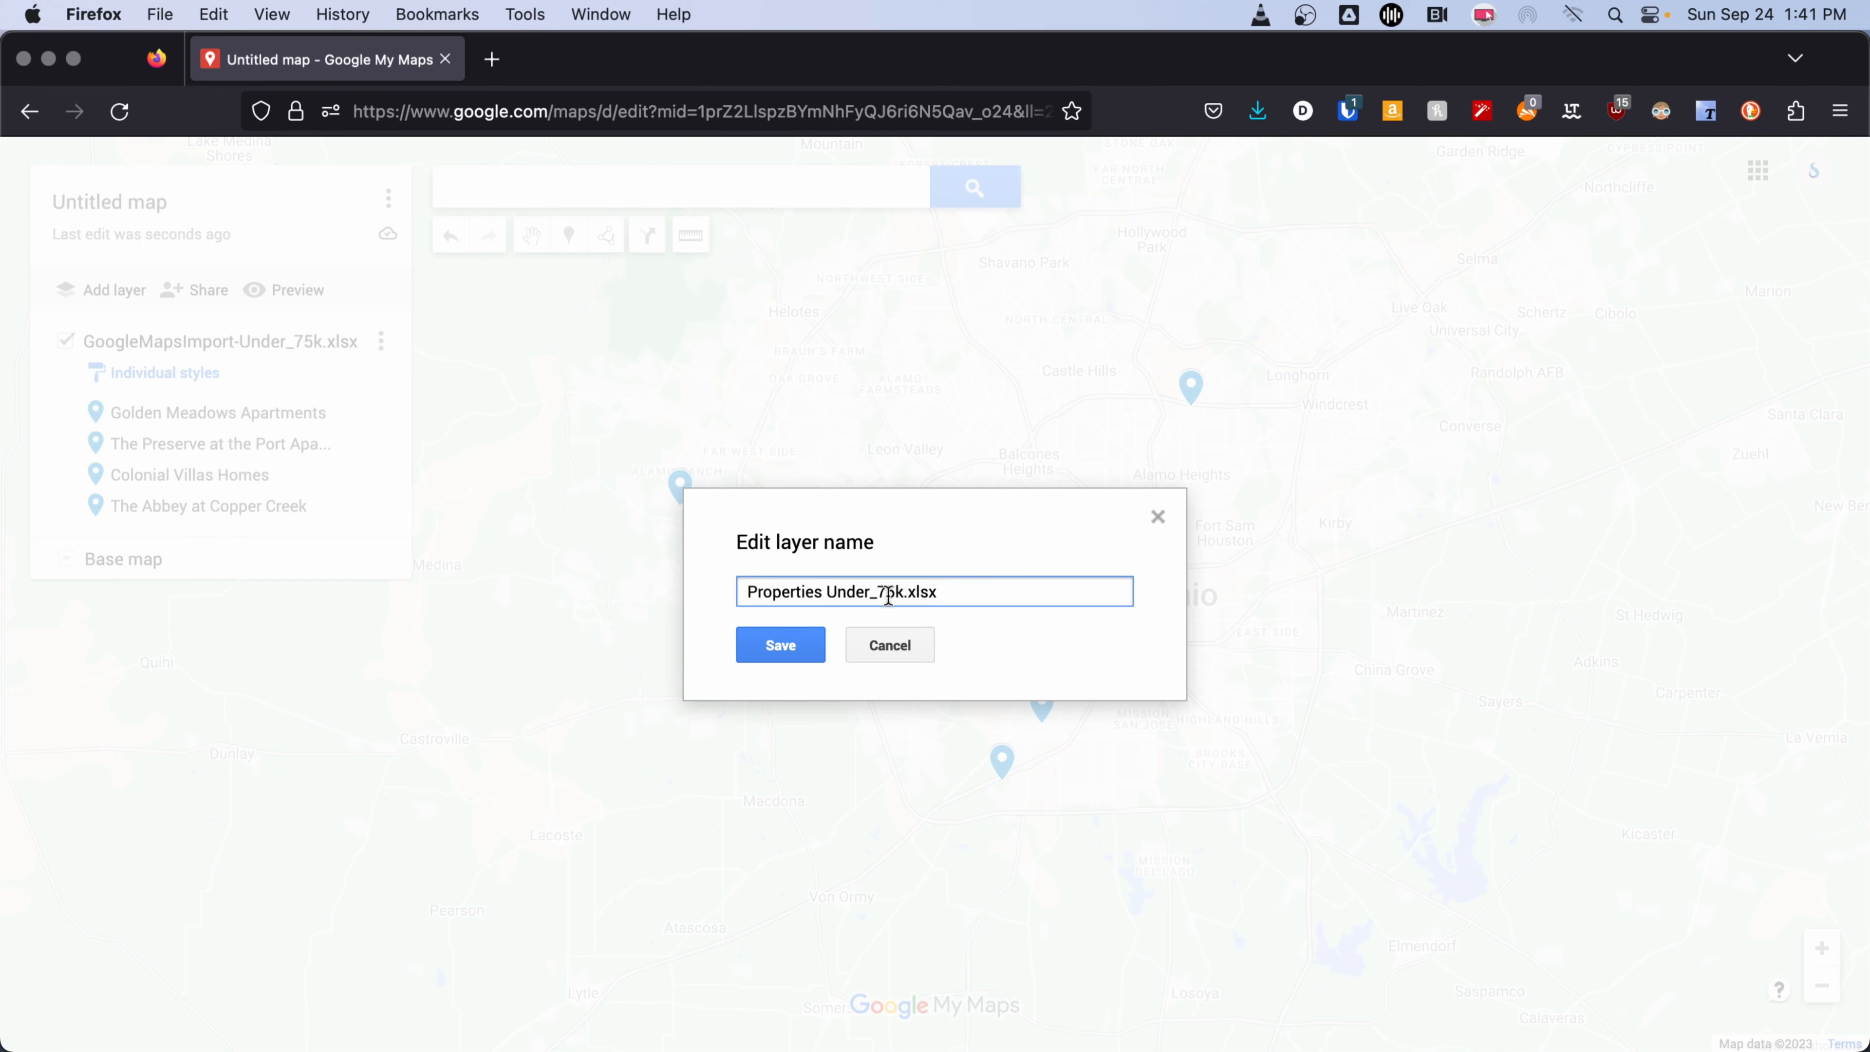
left_click_drag(905, 592, 1010, 590)
key("super+x")
left_click(781, 645)
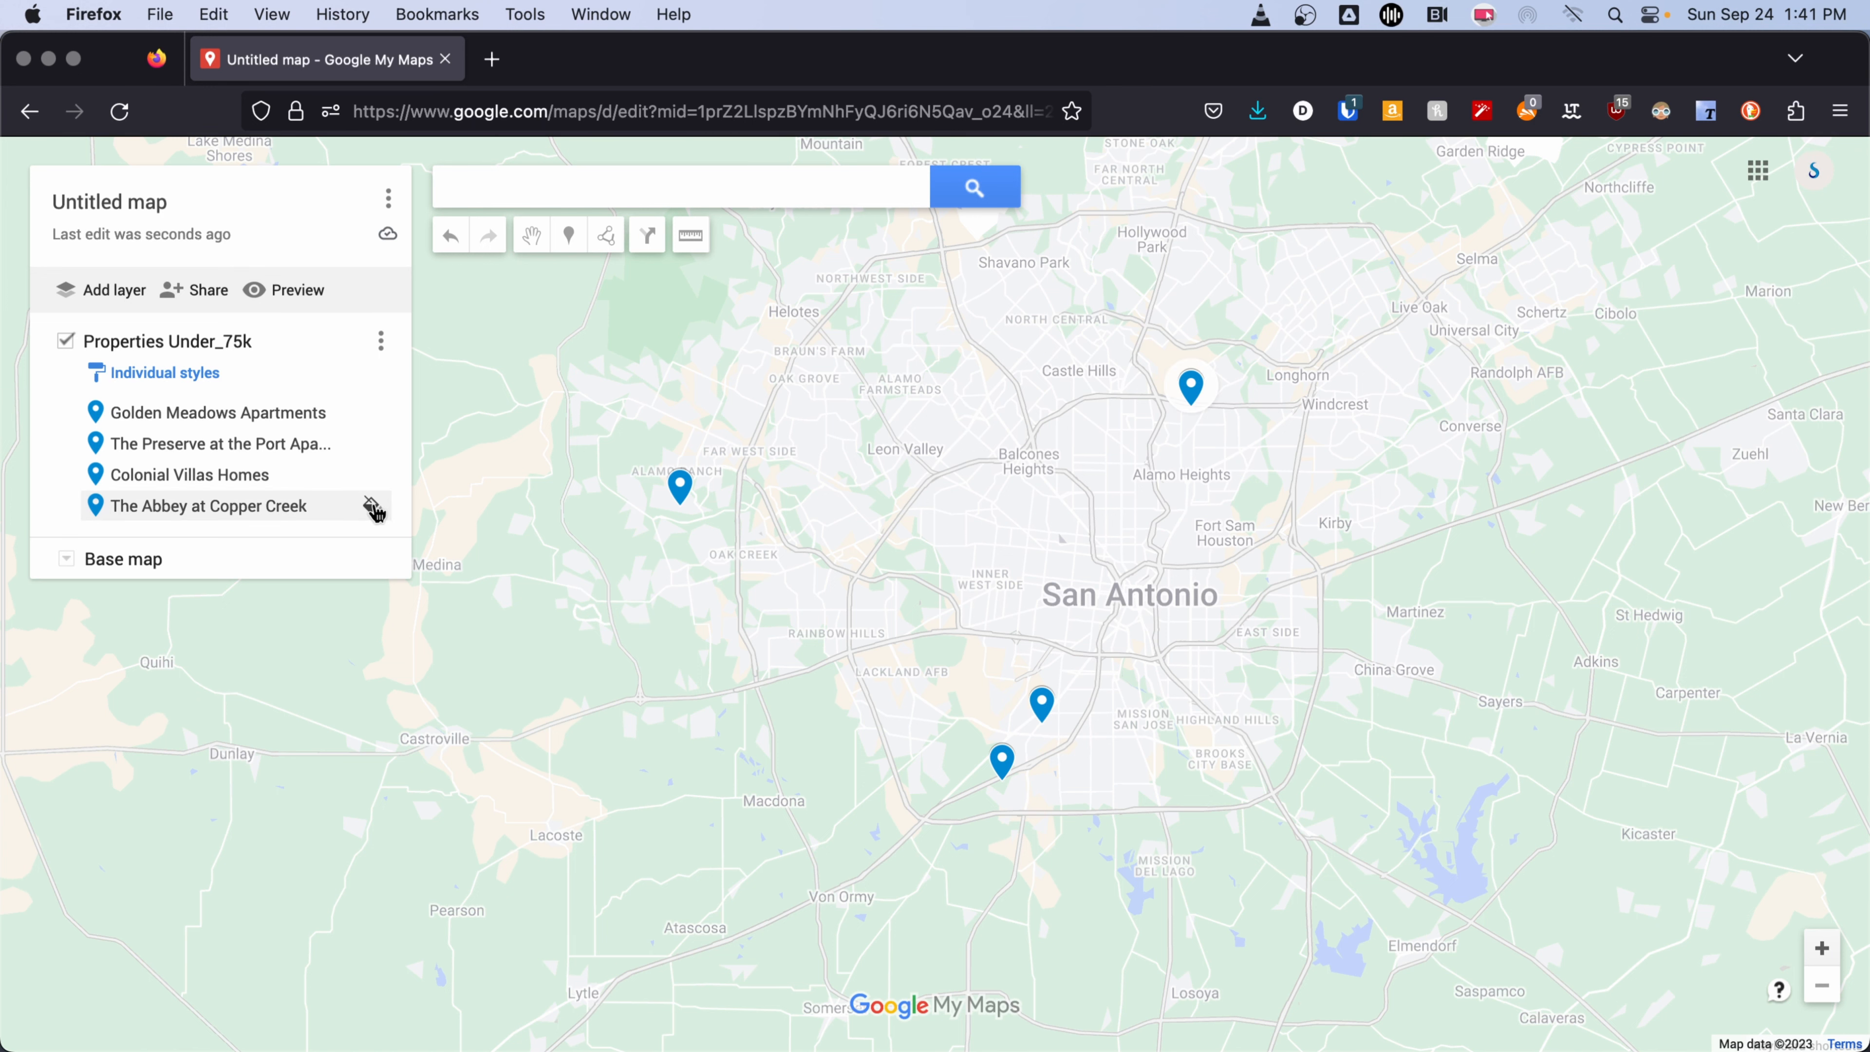
Try yellow and dark blue as the marker colour for The Abbey at Copper Creek.
left_click(372, 505)
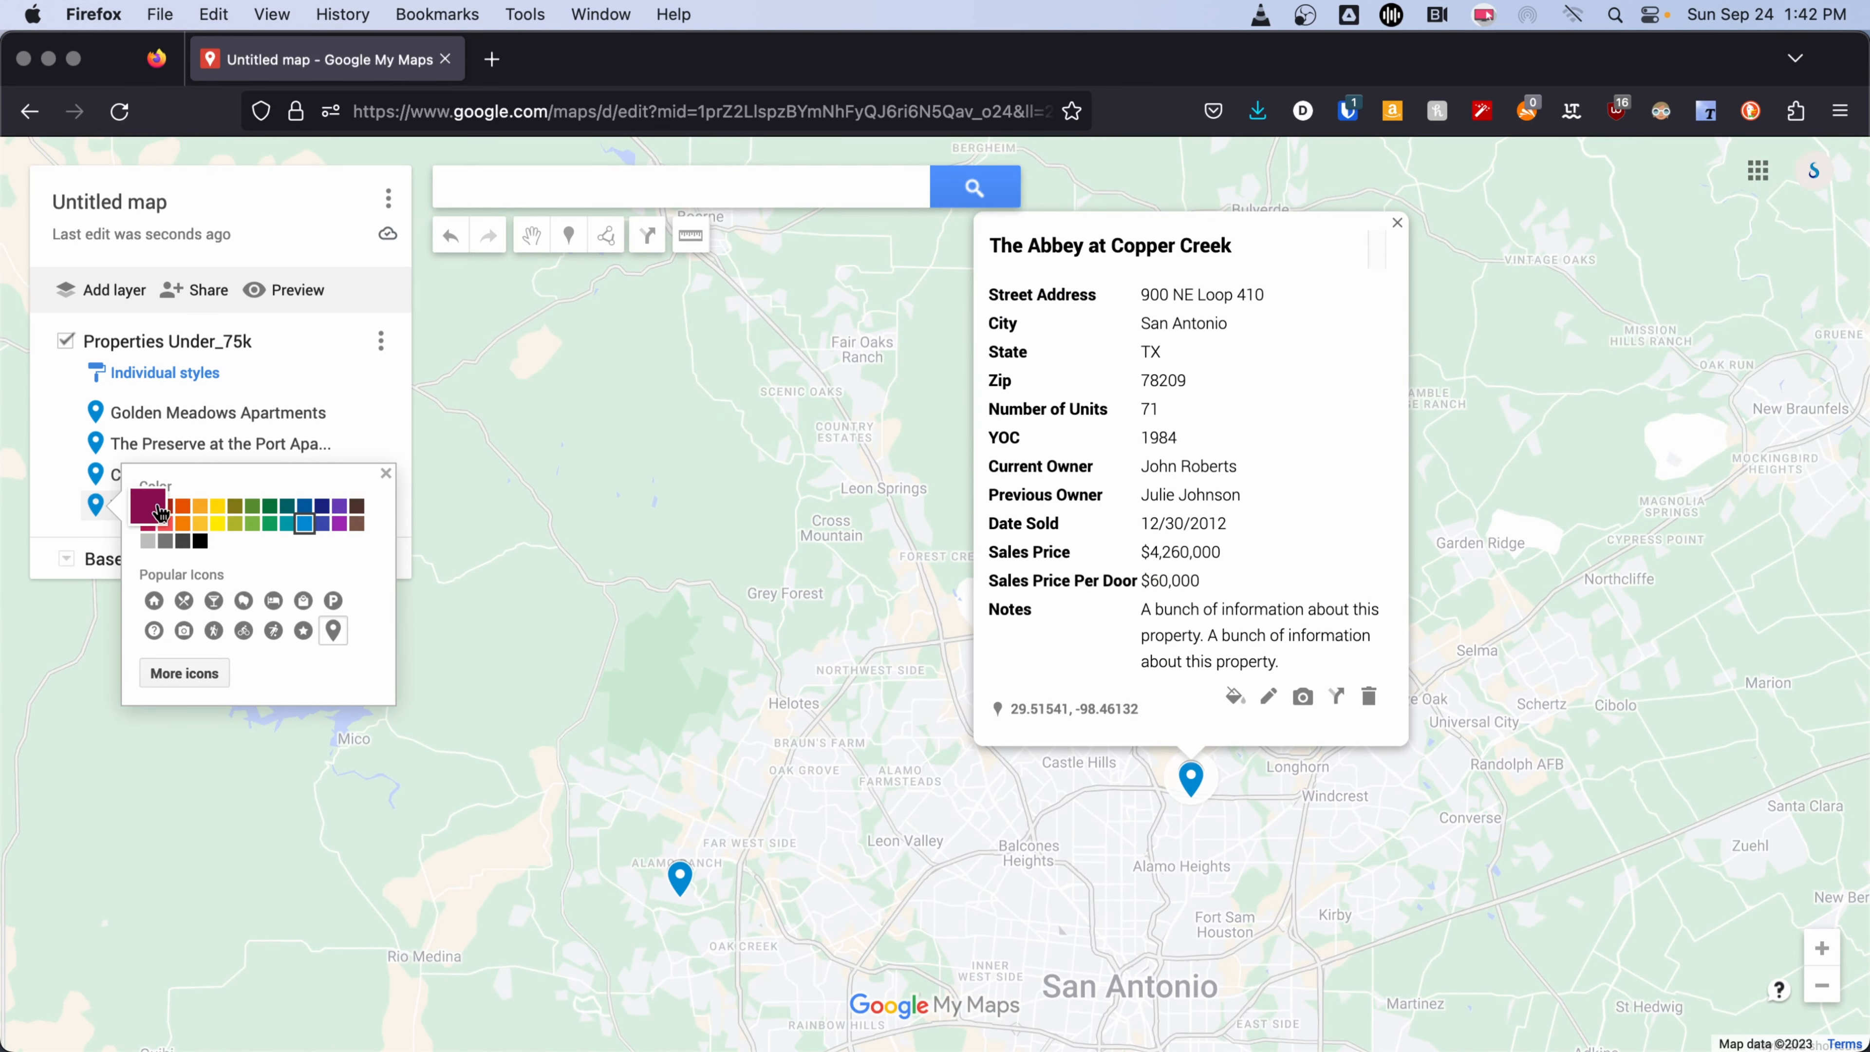
left_click(217, 506)
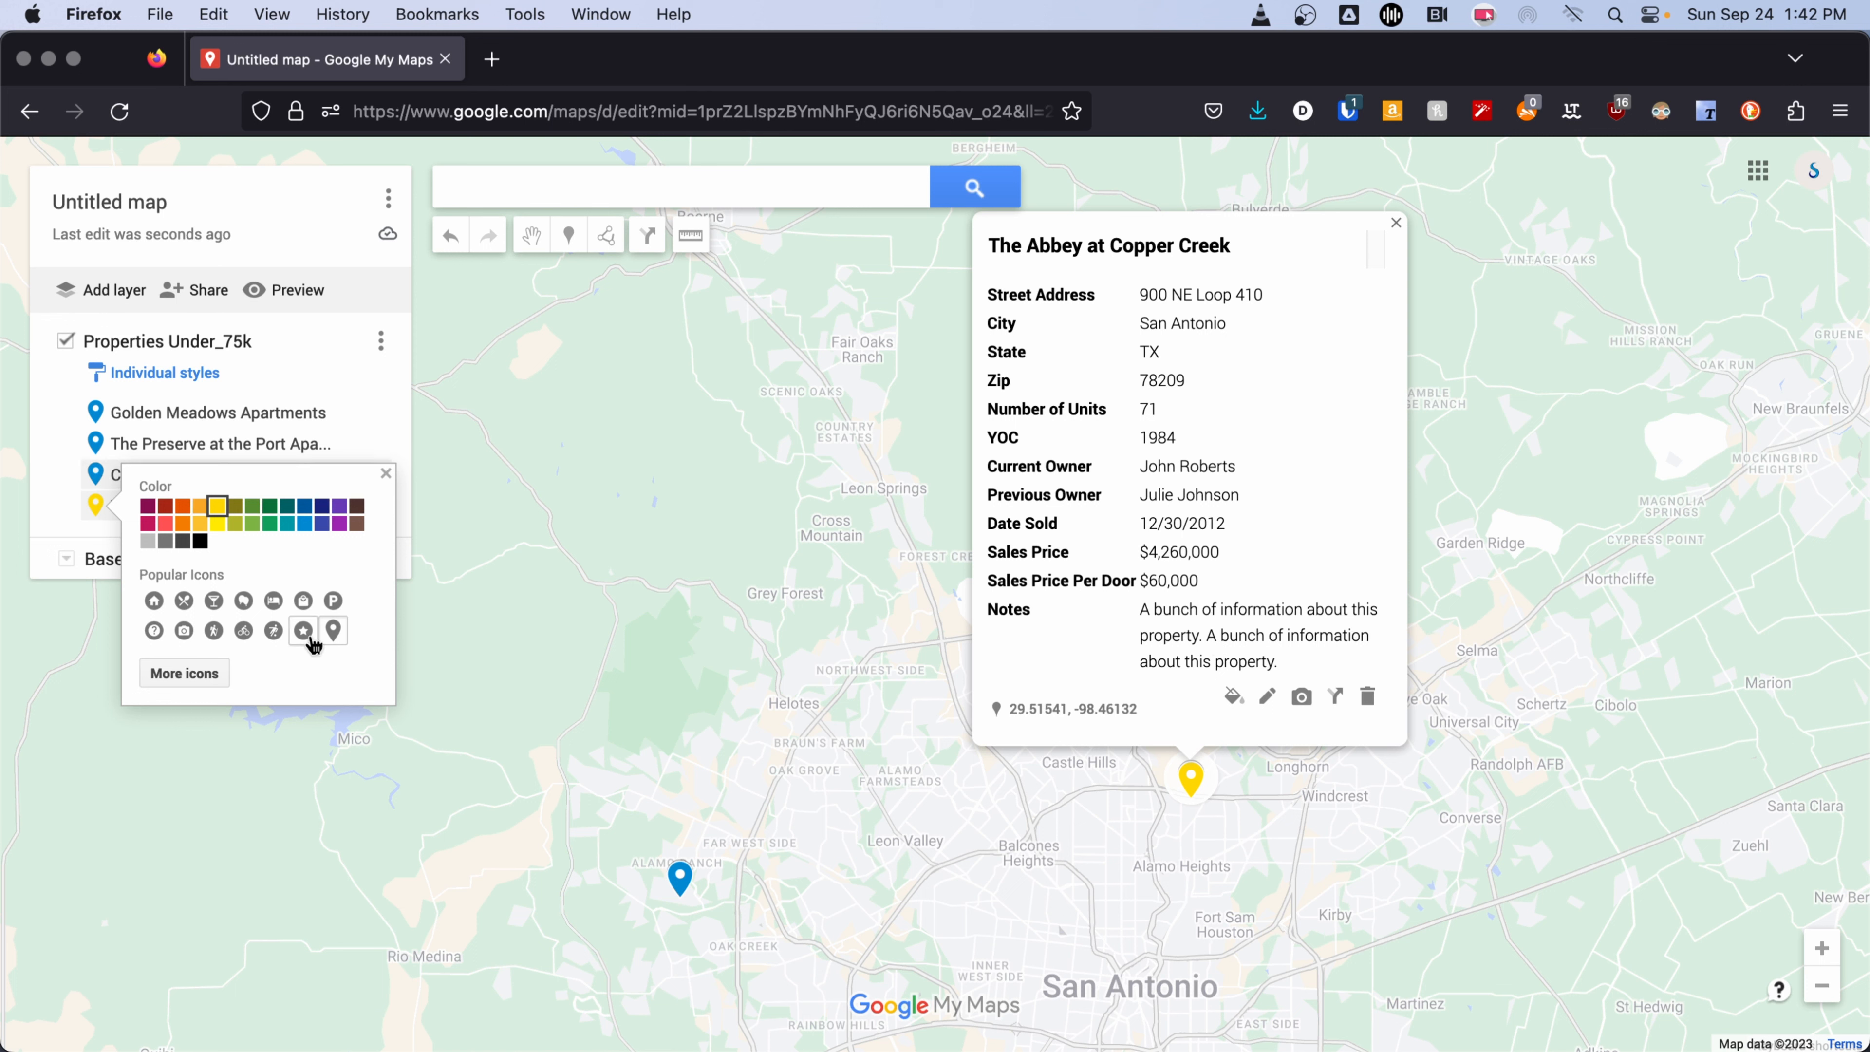
left_click(309, 533)
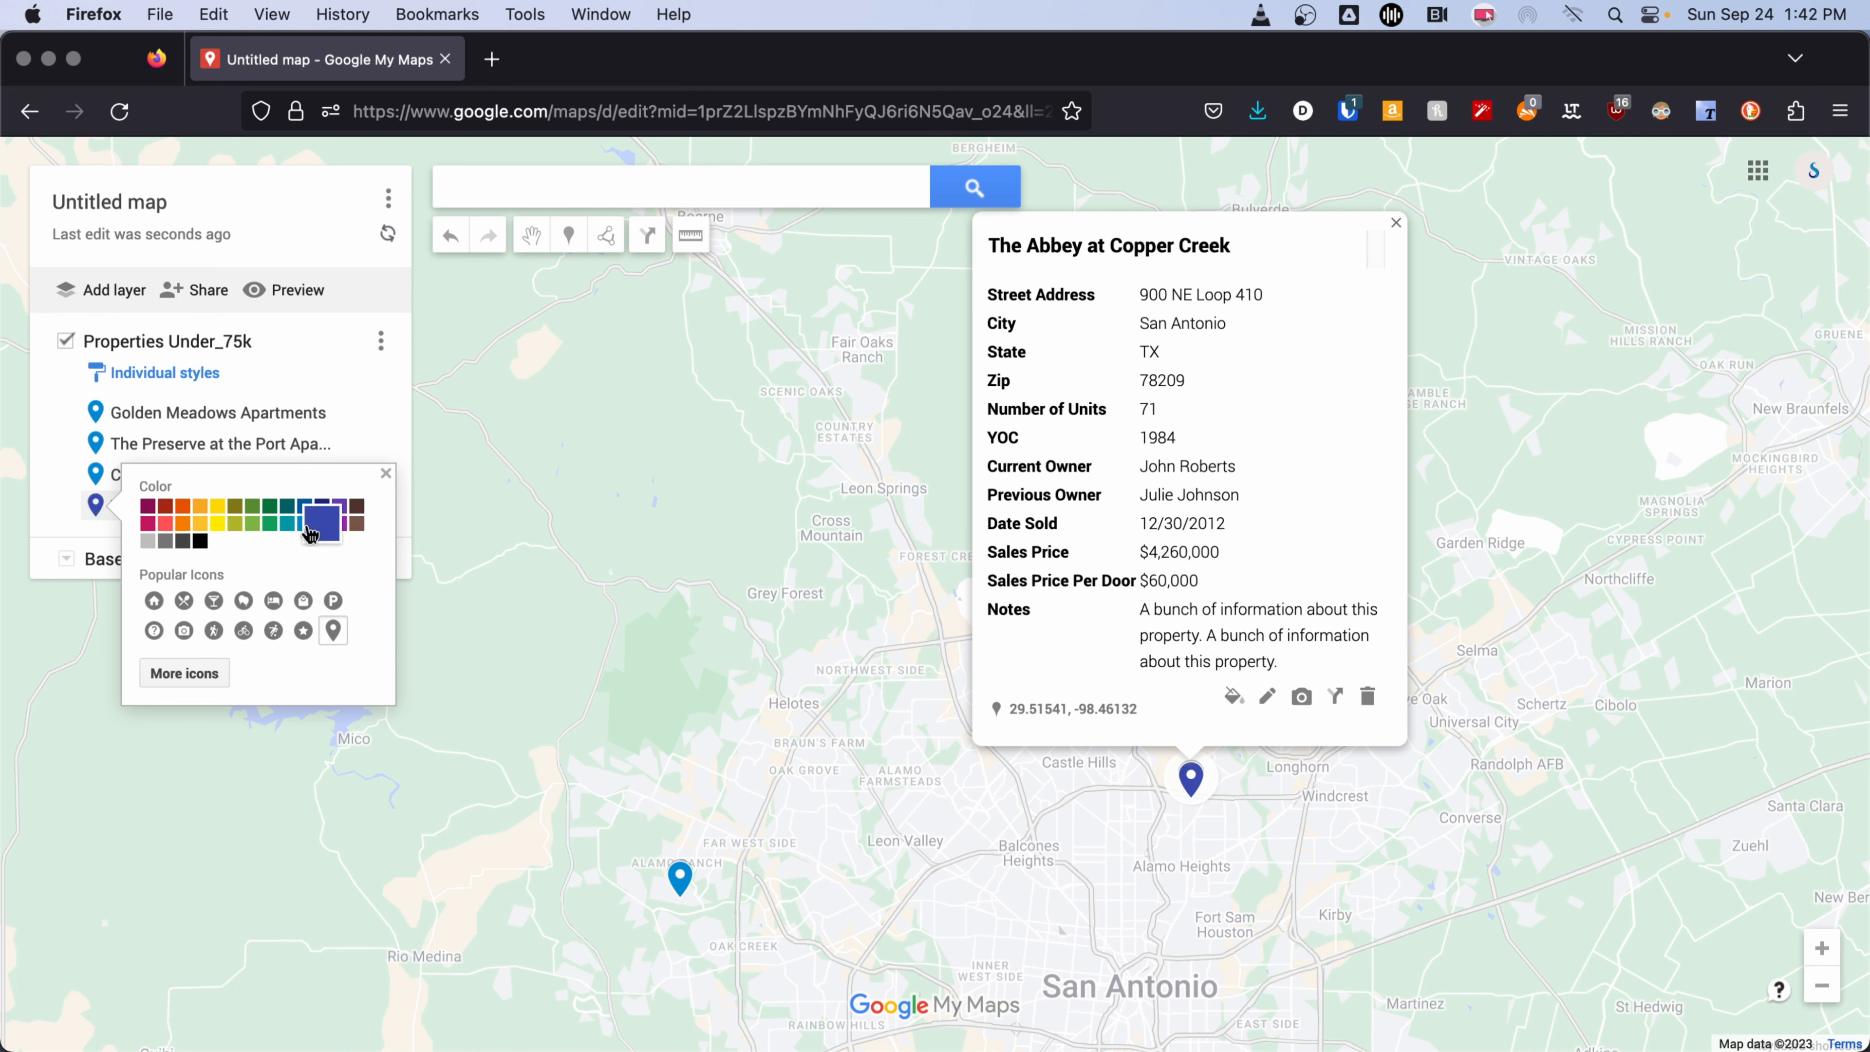
left_click(385, 473)
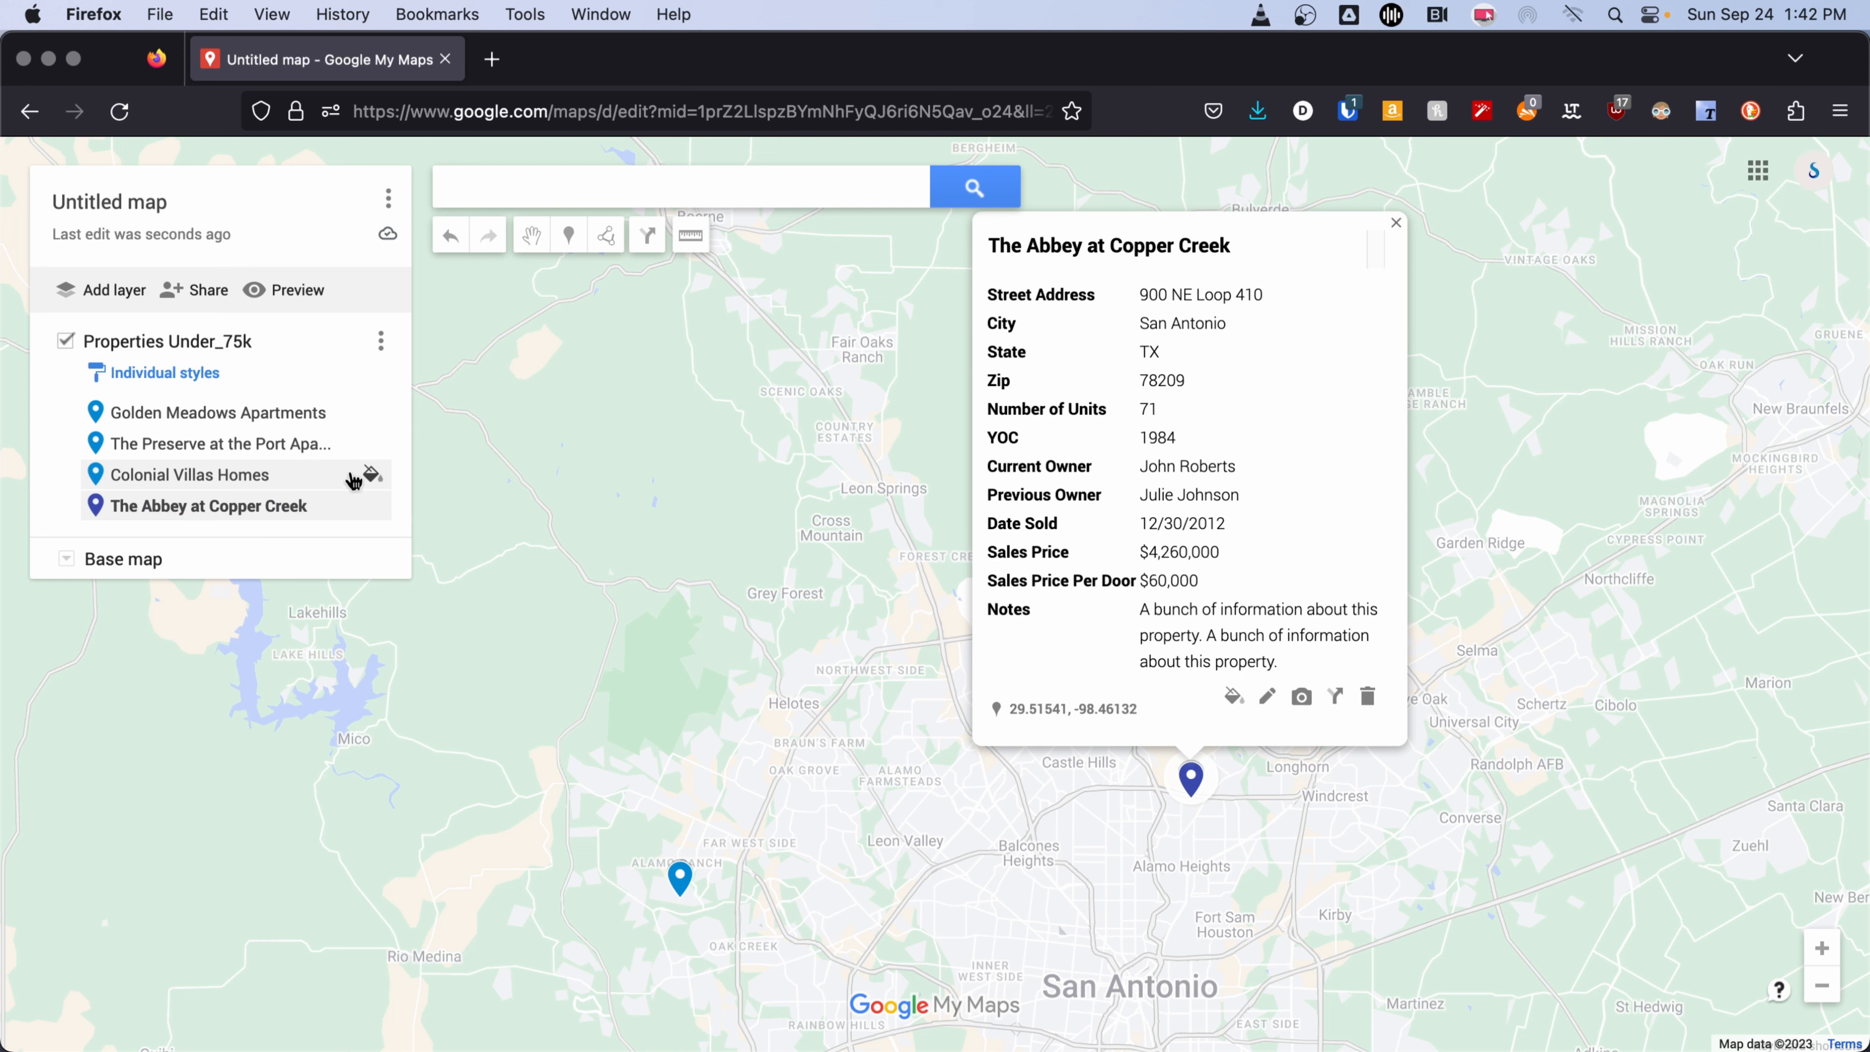
Group the Properties Under_75k layer by Uniform style and colour all its markers dark orange.
left_click(145, 374)
left_click(278, 384)
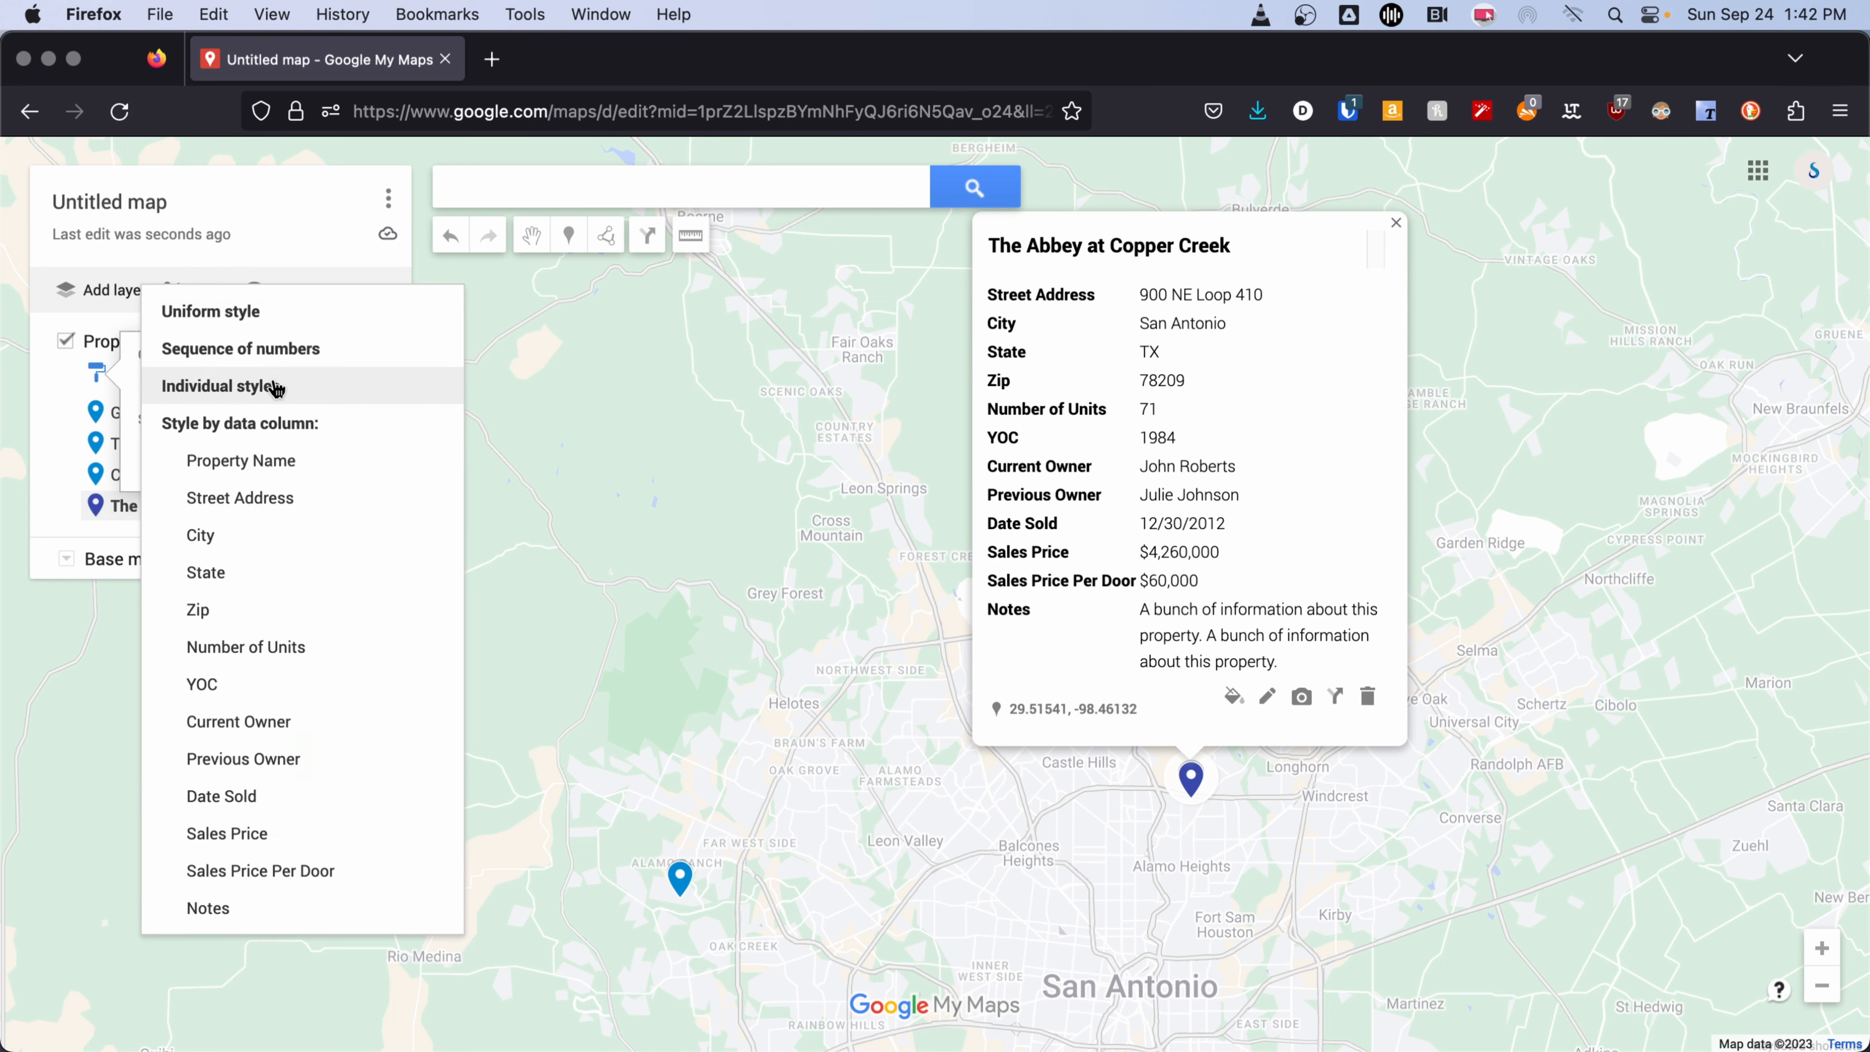
left_click(224, 318)
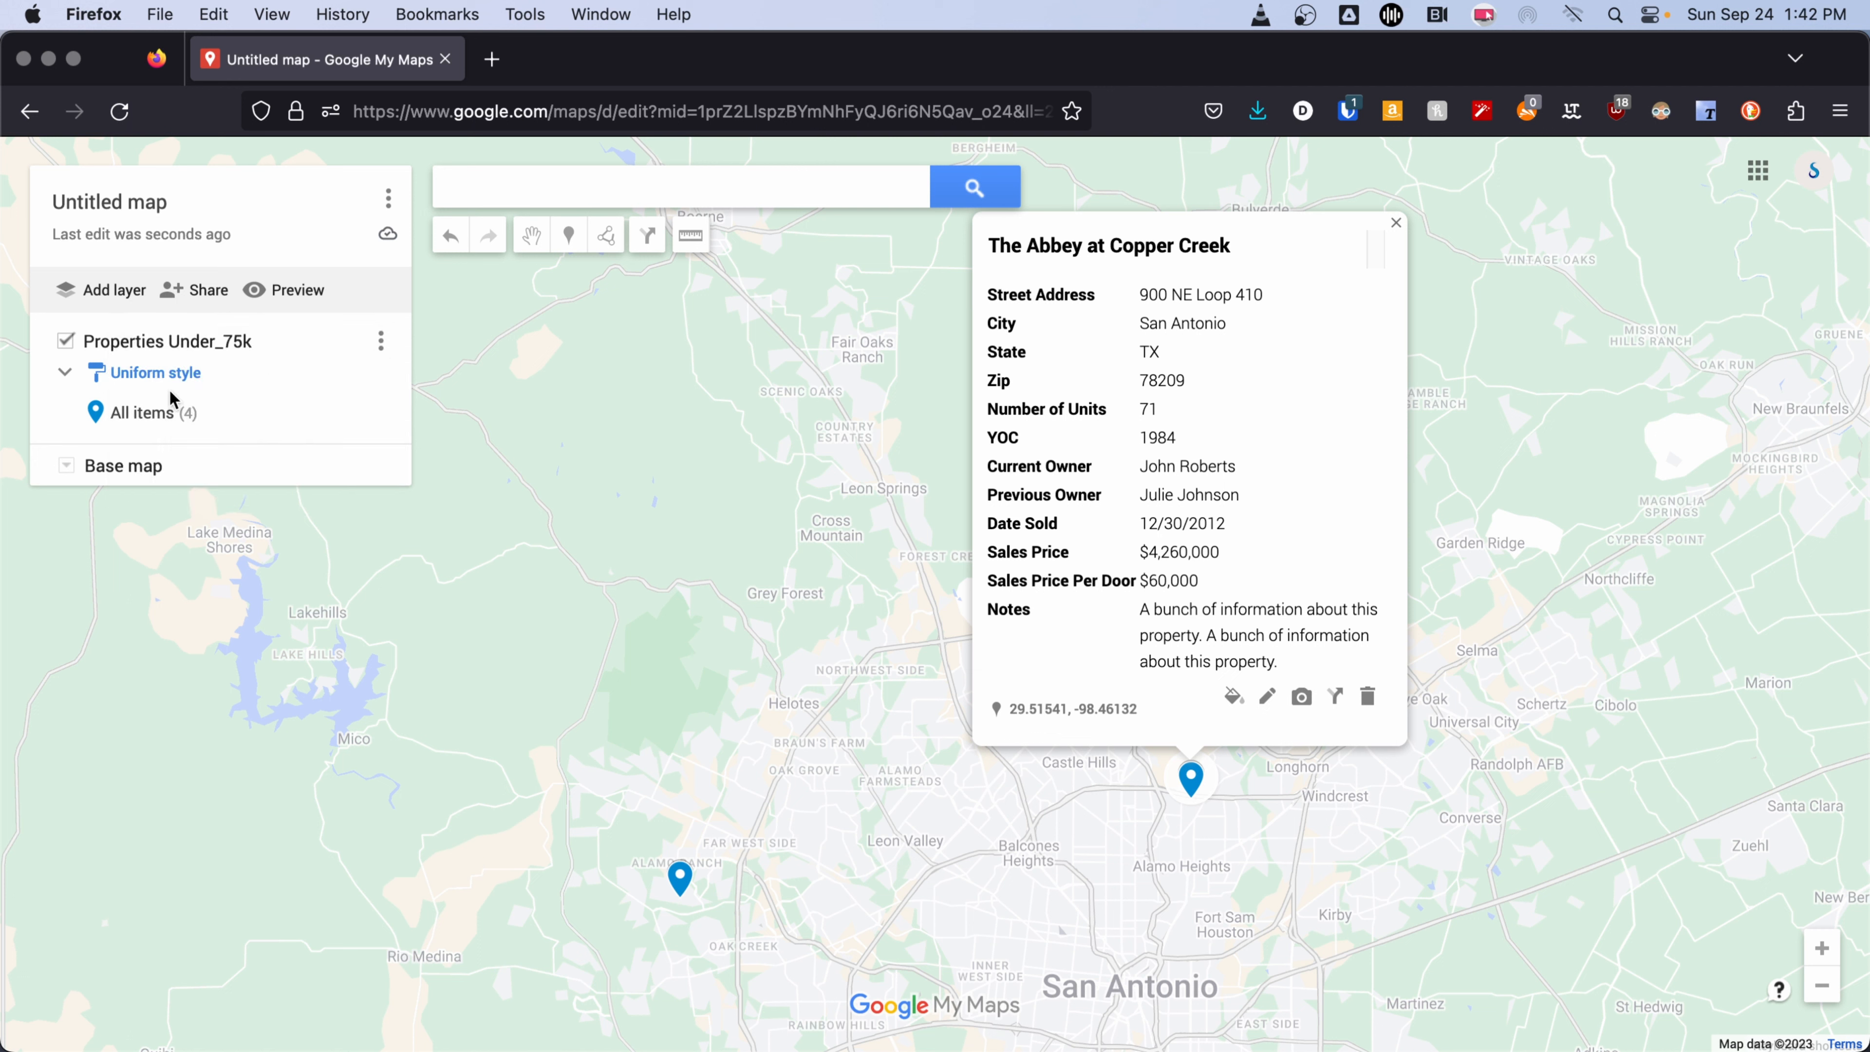
left_click(380, 414)
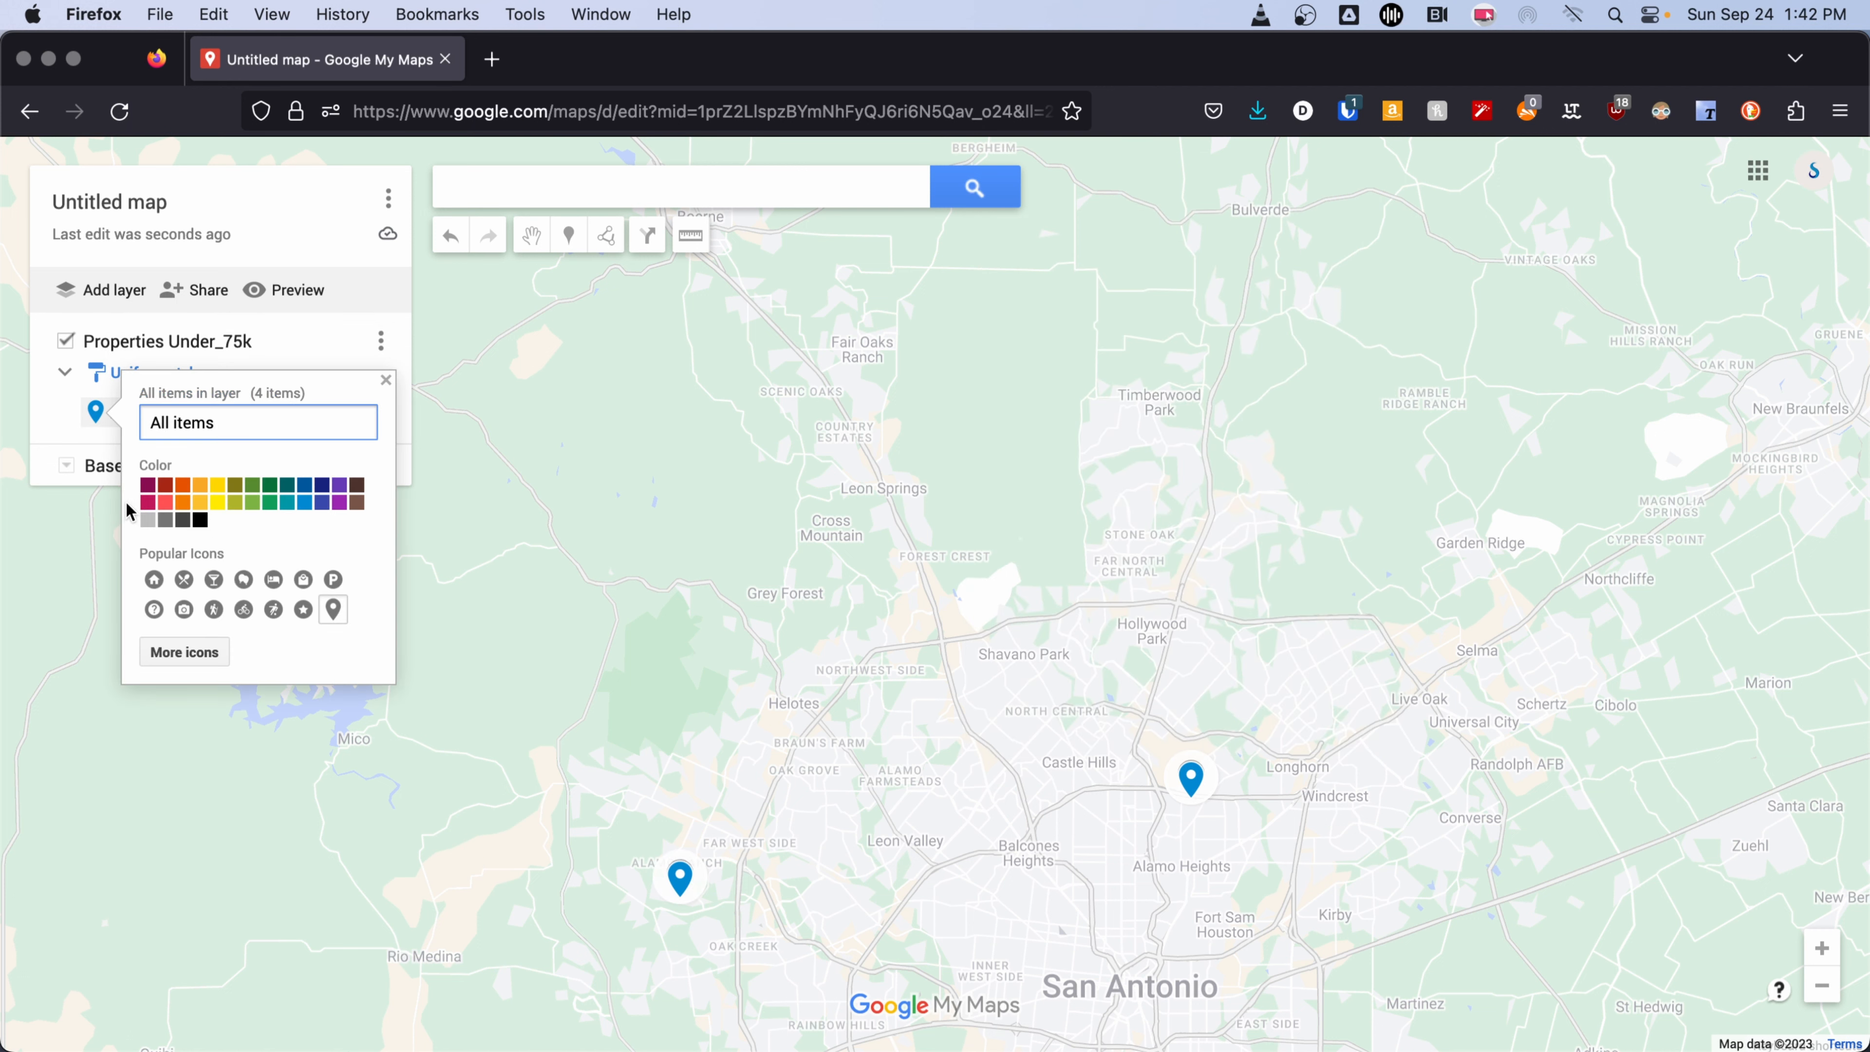
left_click(183, 485)
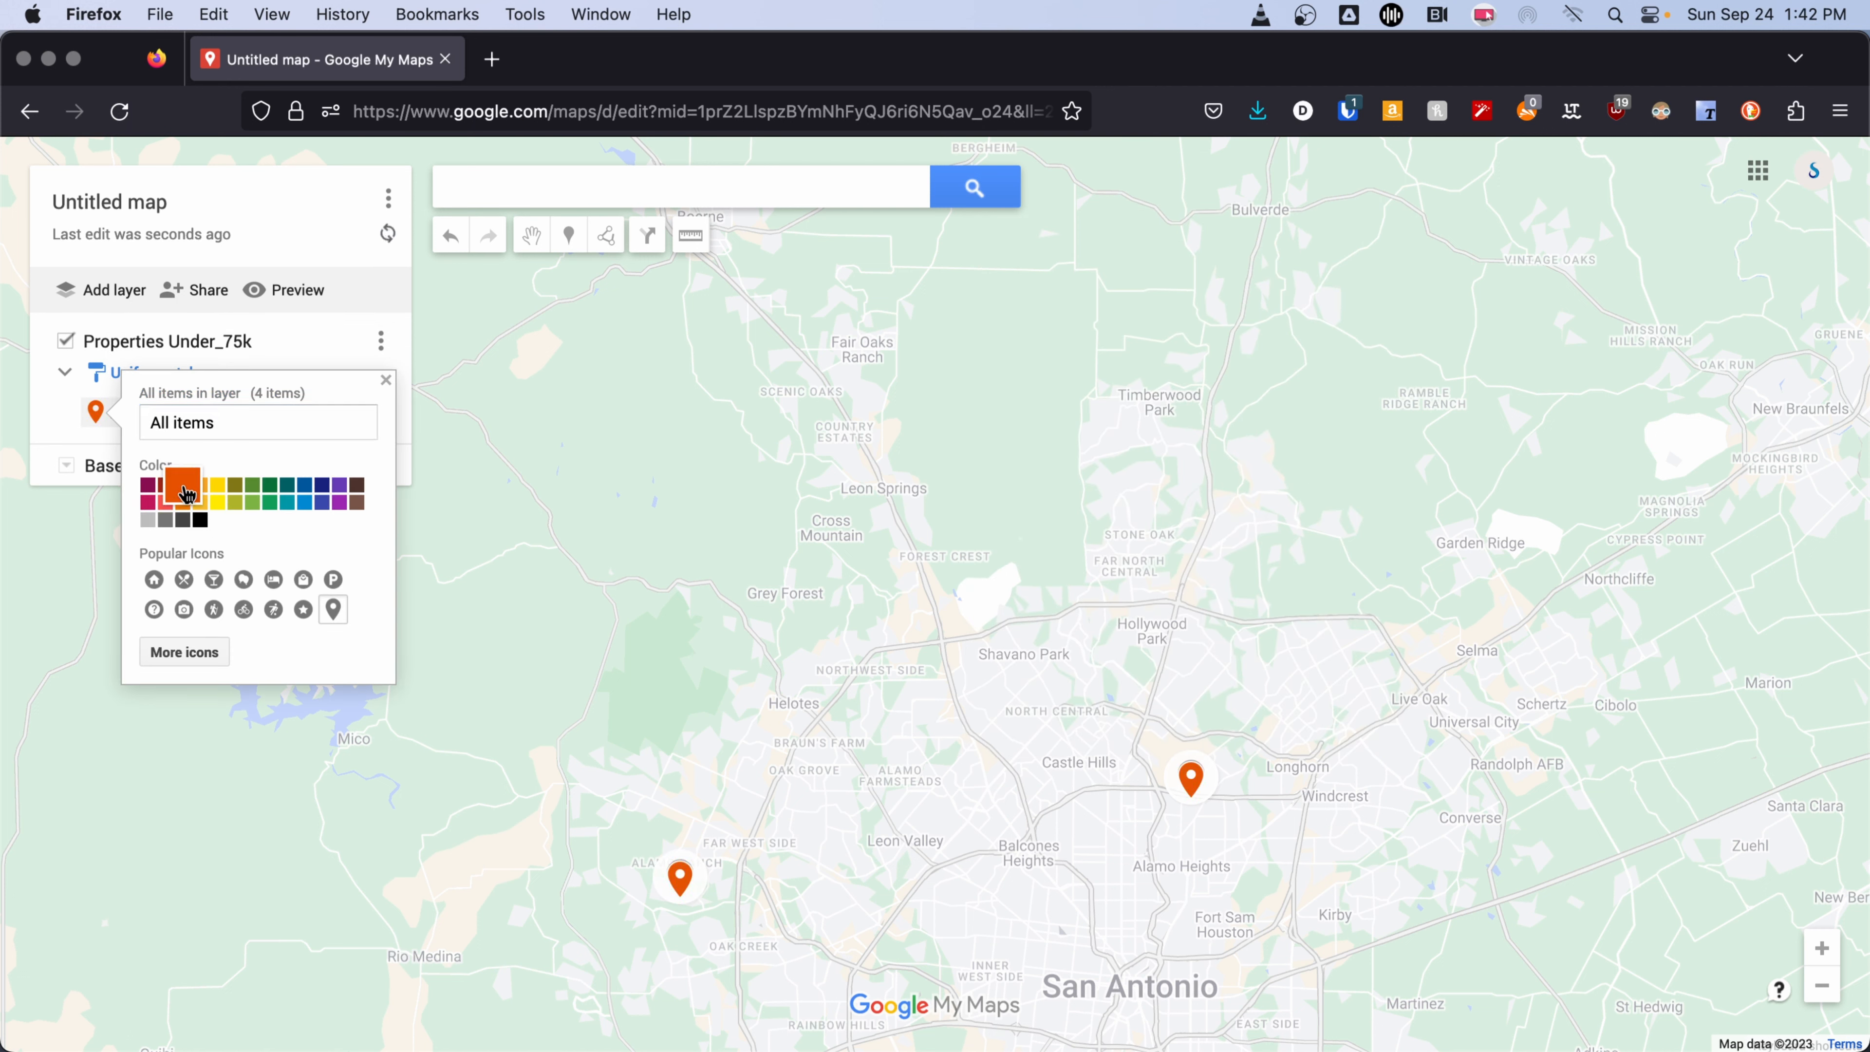
left_click_drag(1158, 769, 990, 451)
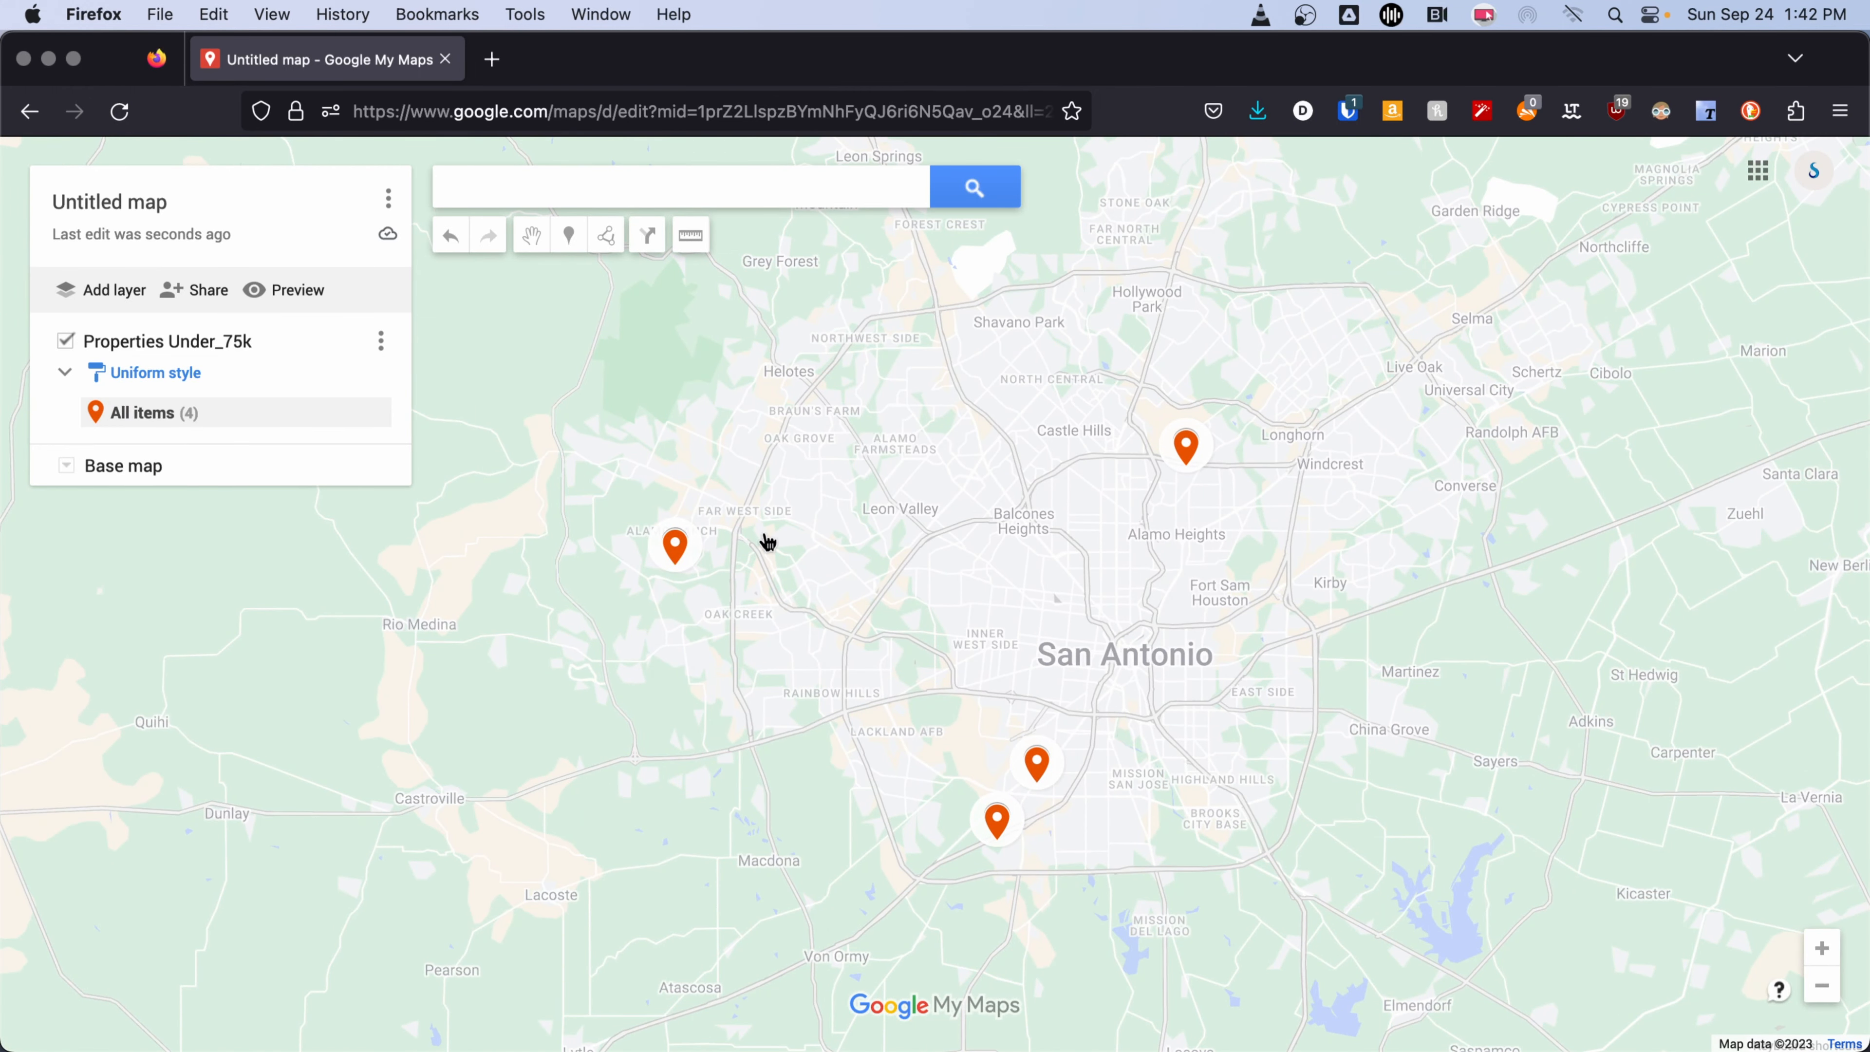
Label the markers of the Properties Under_75k layer with their Property Name.
left_click(151, 374)
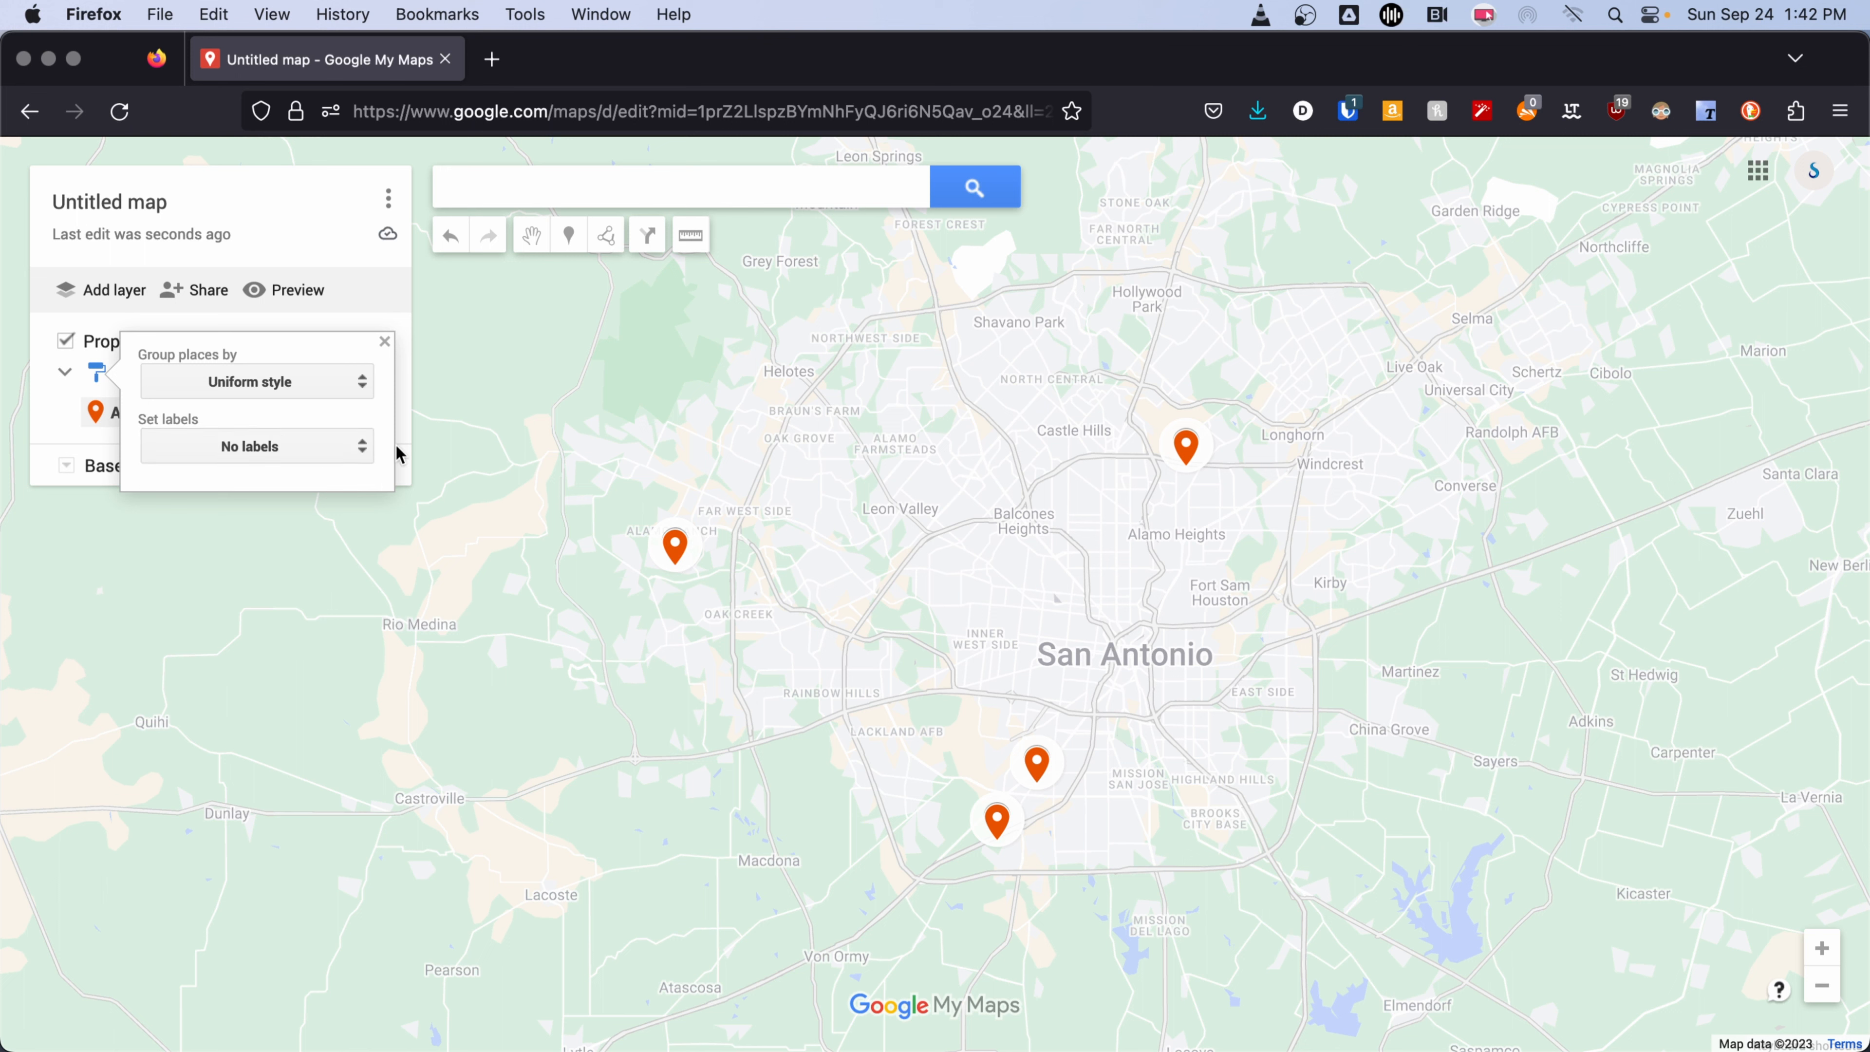
left_click(343, 447)
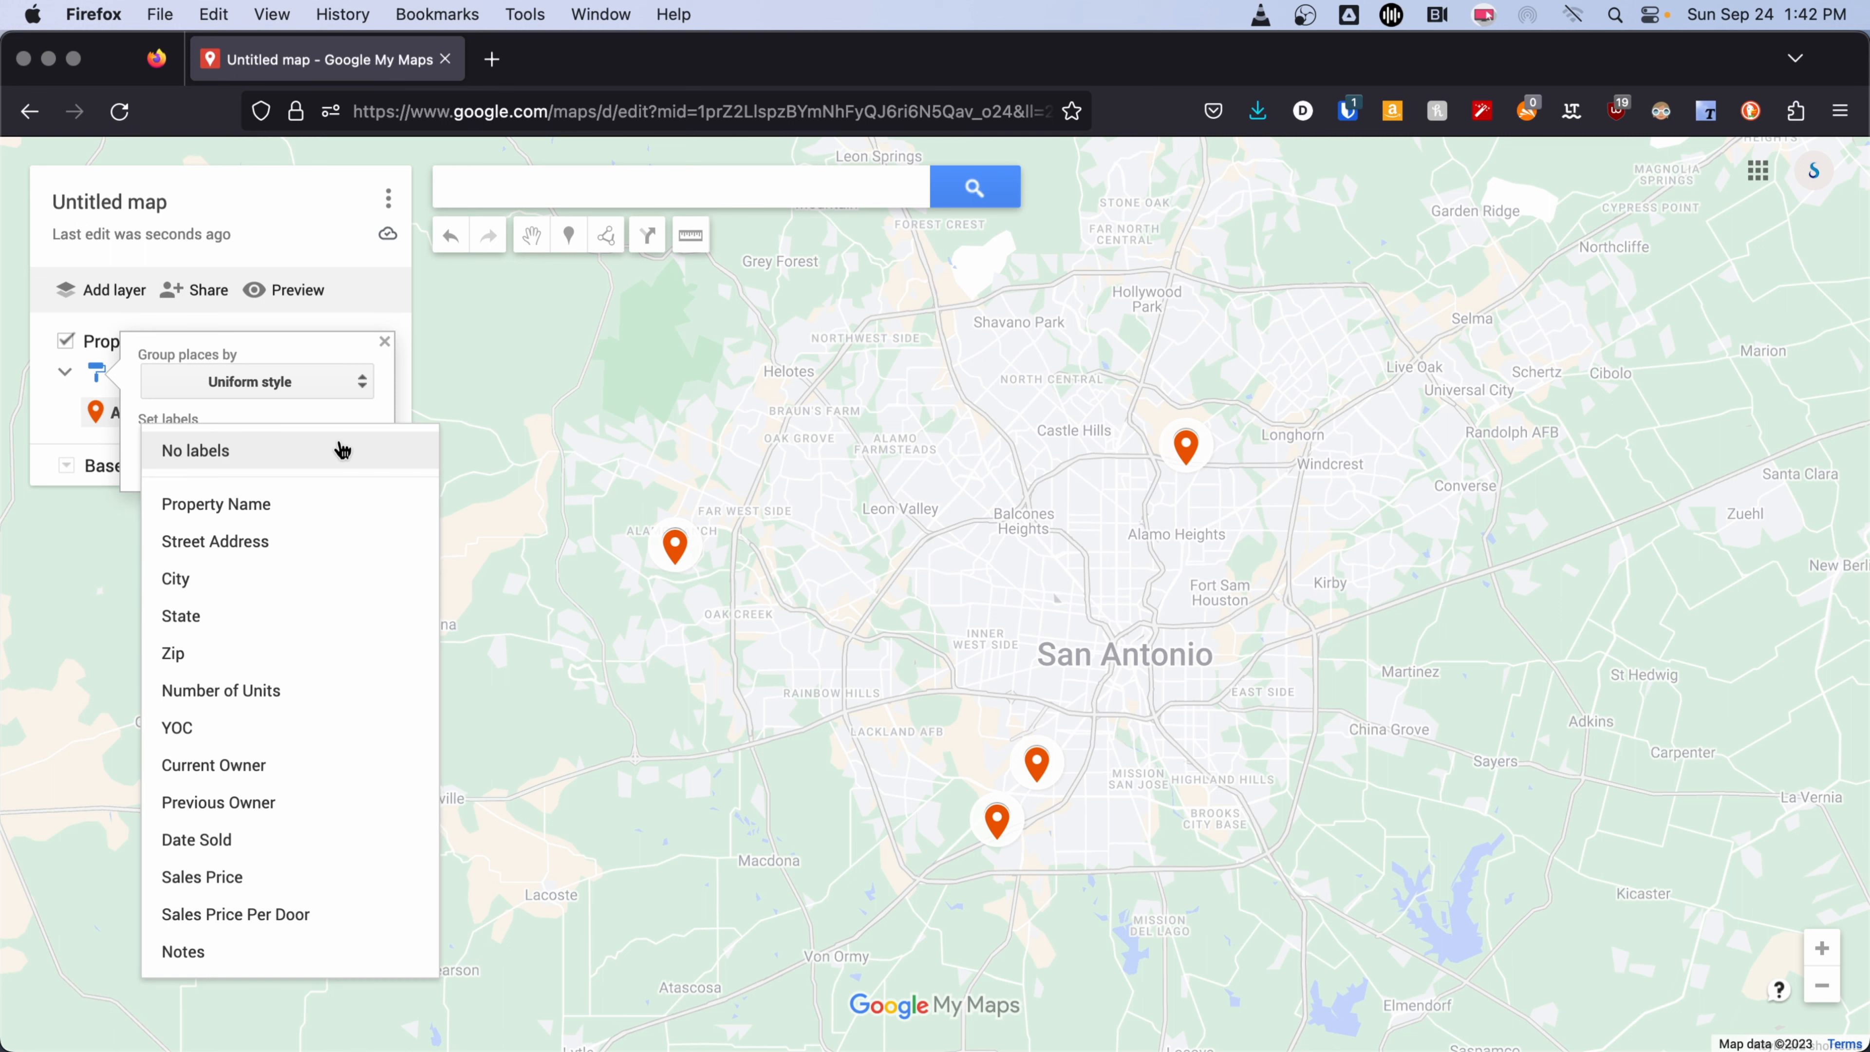
left_click(234, 508)
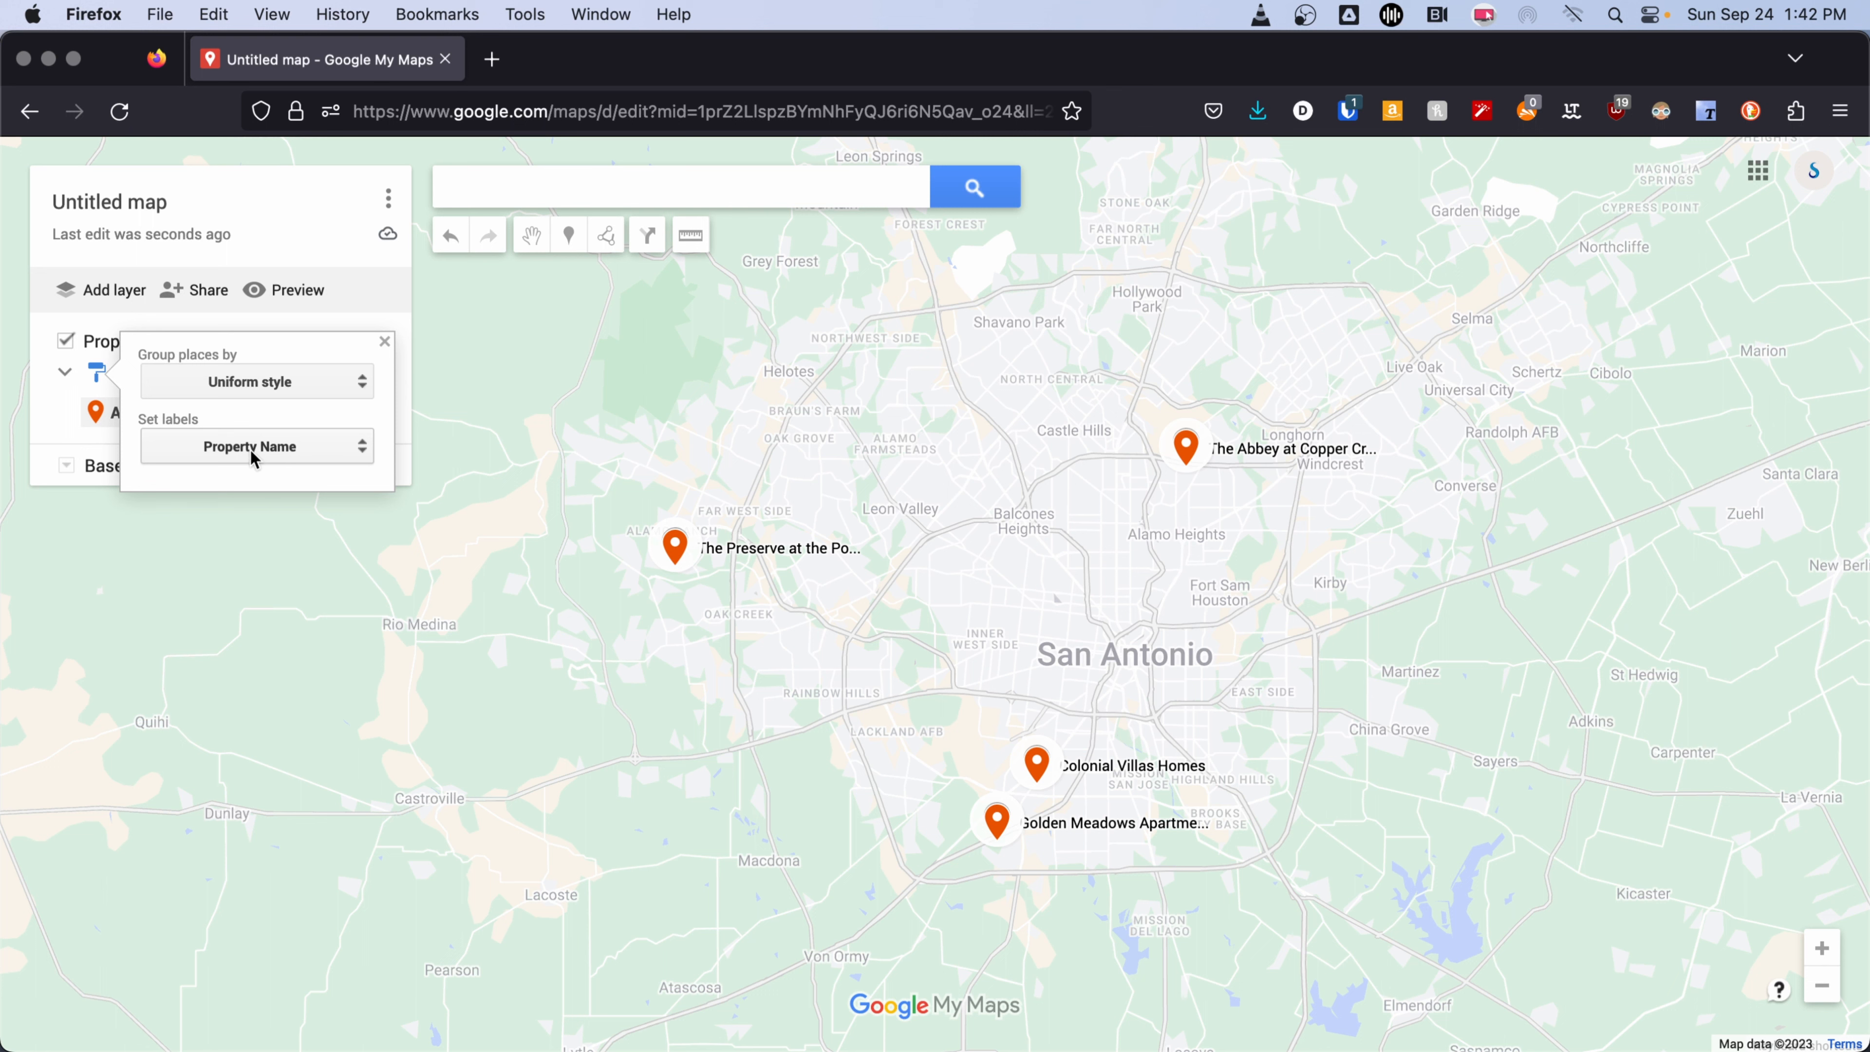
left_click(302, 449)
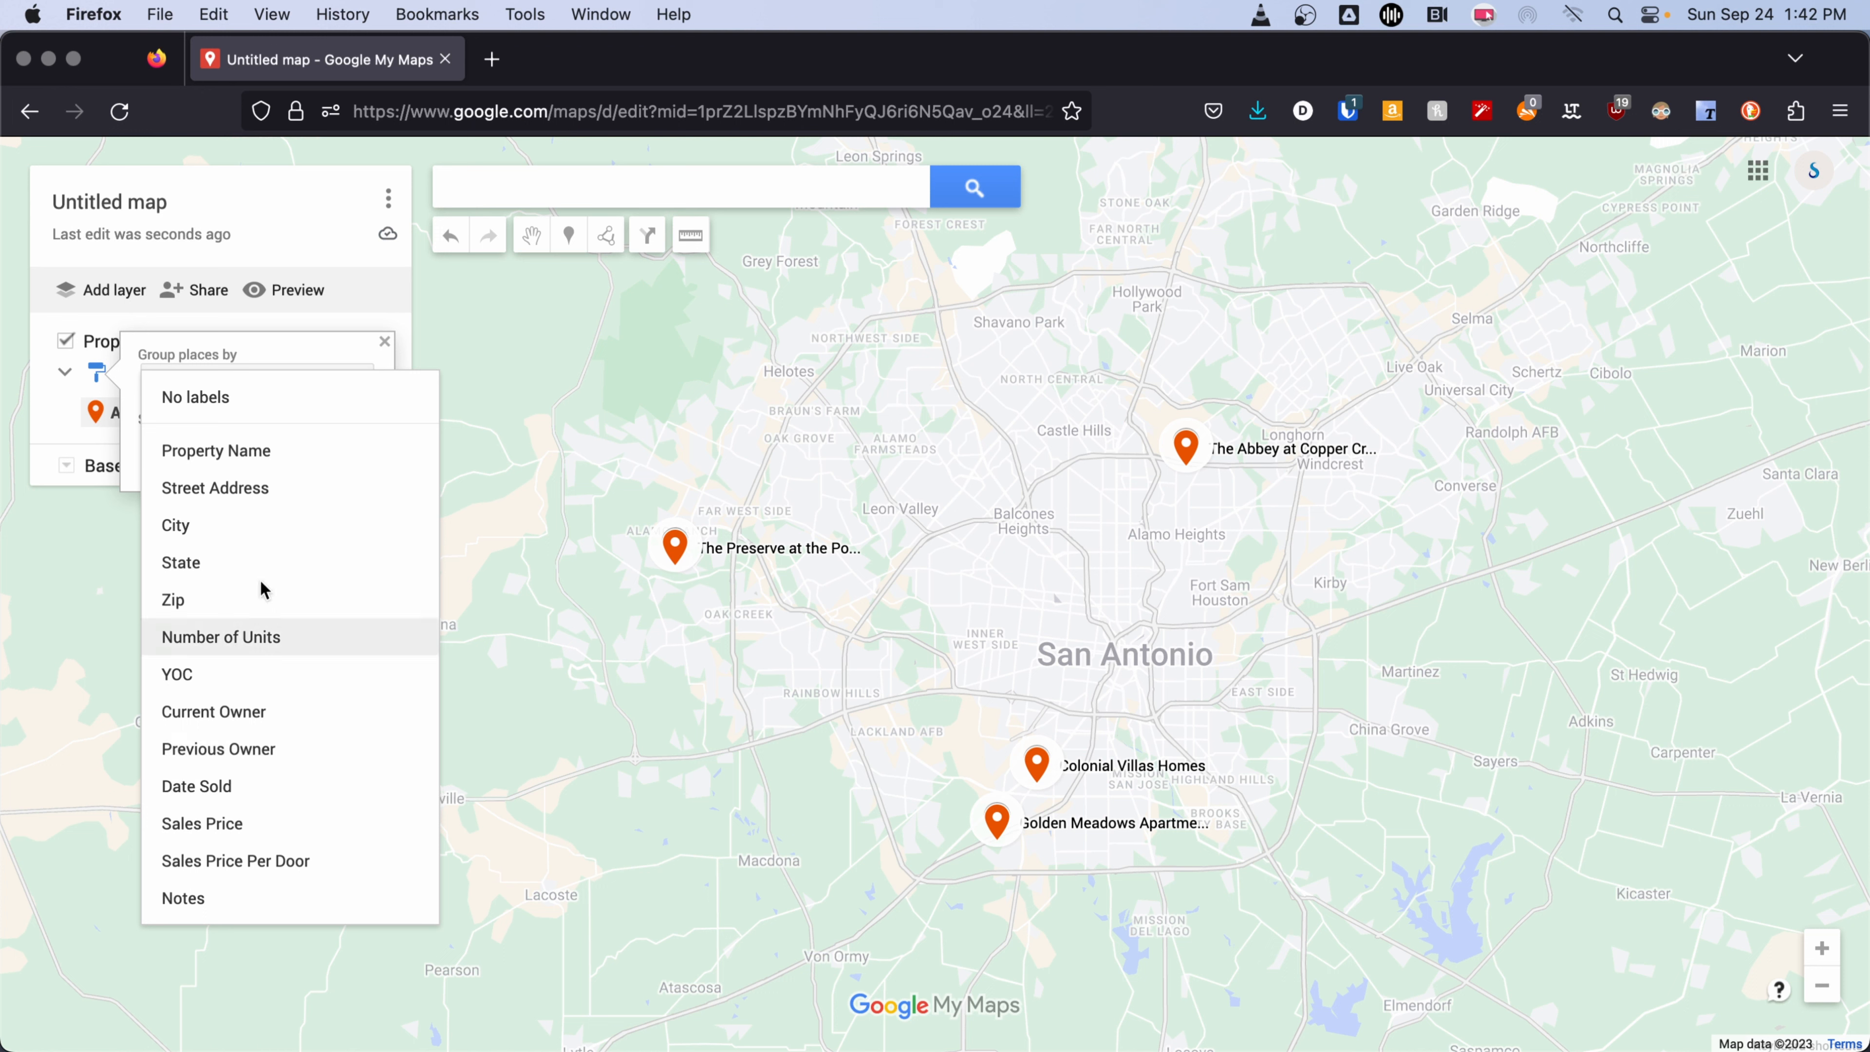
left_click(234, 451)
left_click(384, 341)
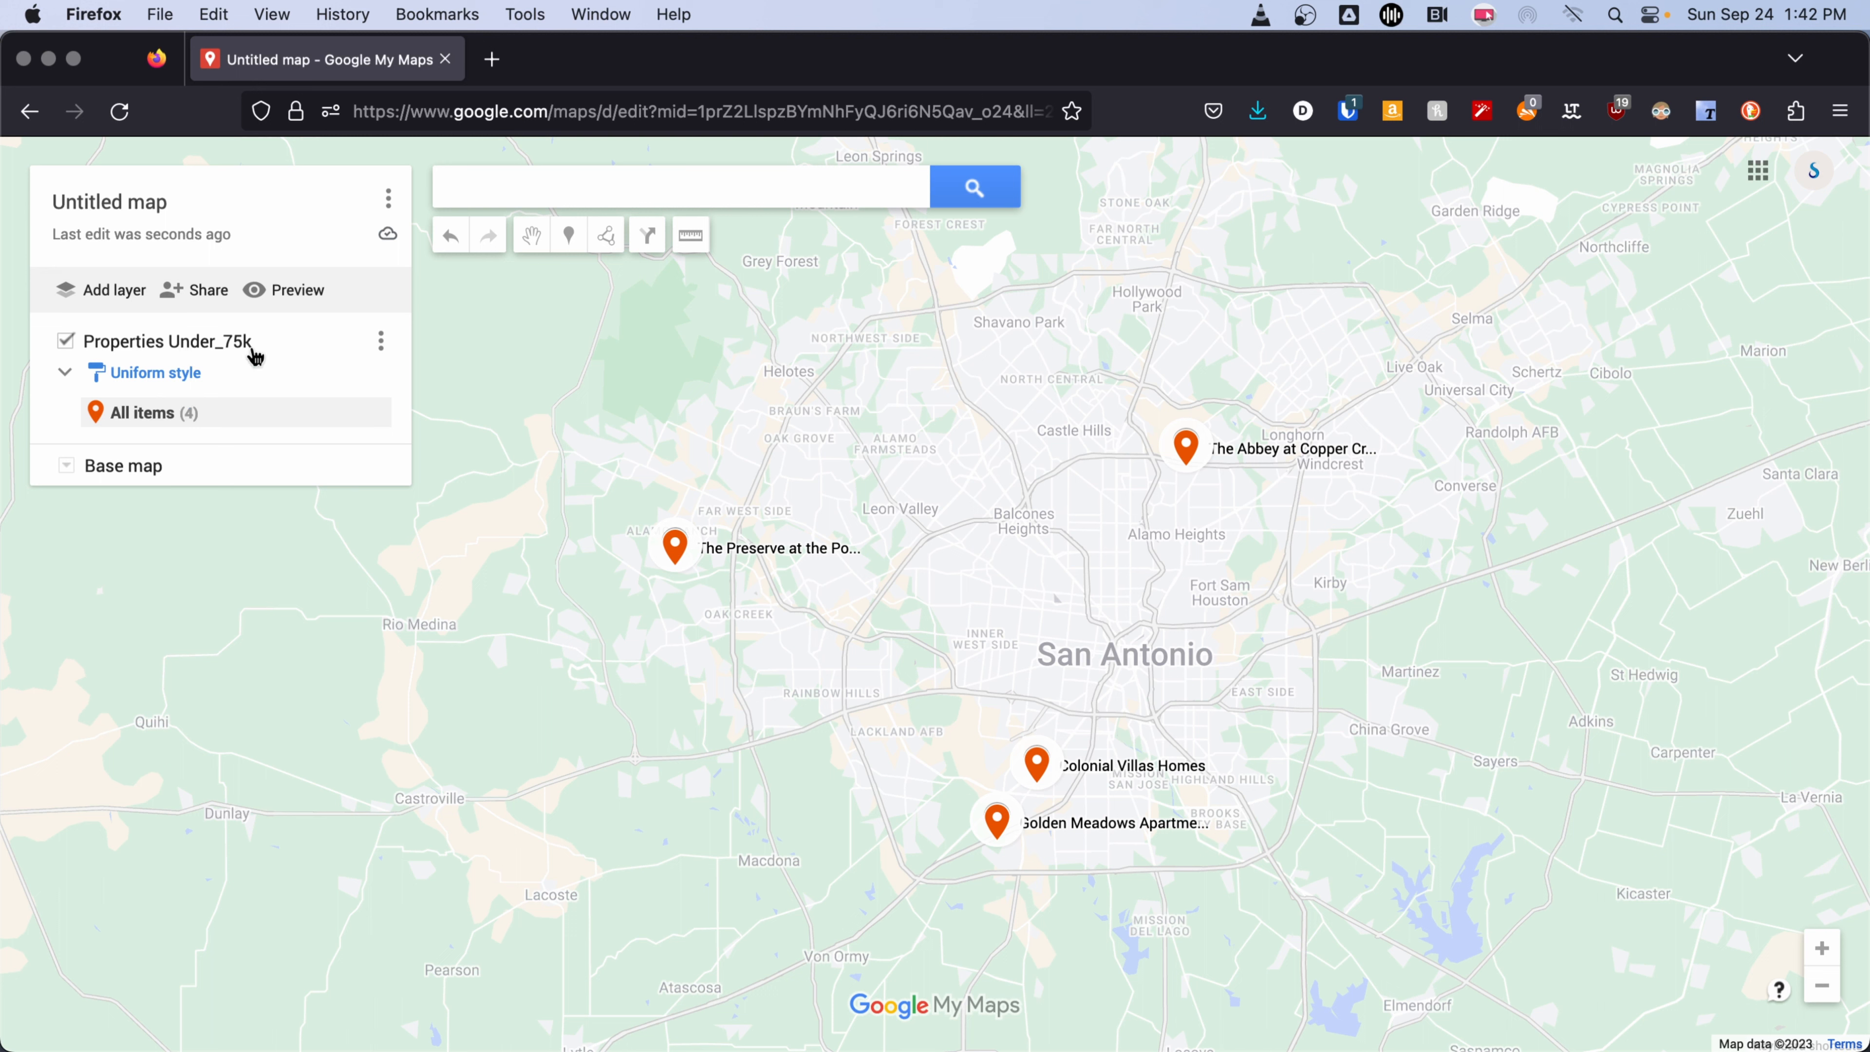
Import GoogleMapsImport-75-100k.xlsx into a new layer, positioned by Street Address, City, State and Zip and titled by Property Name.
left_click(96, 293)
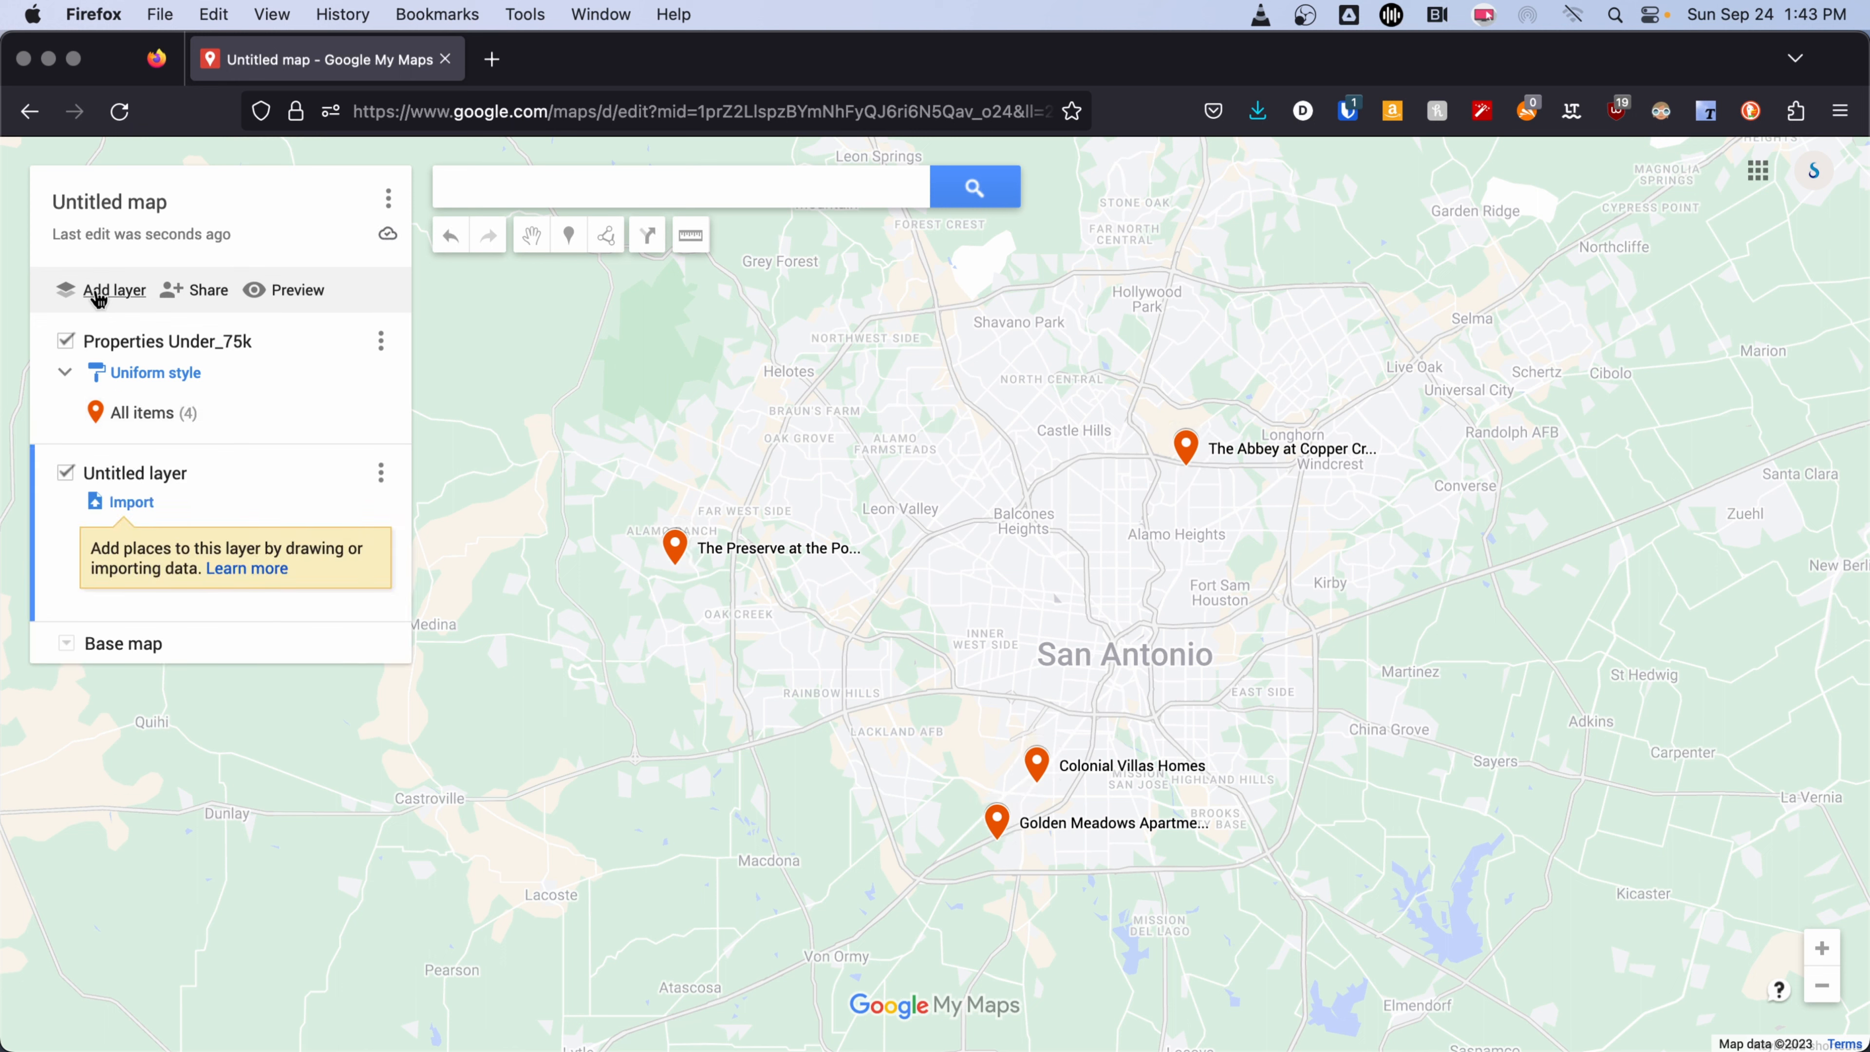
left_click(127, 507)
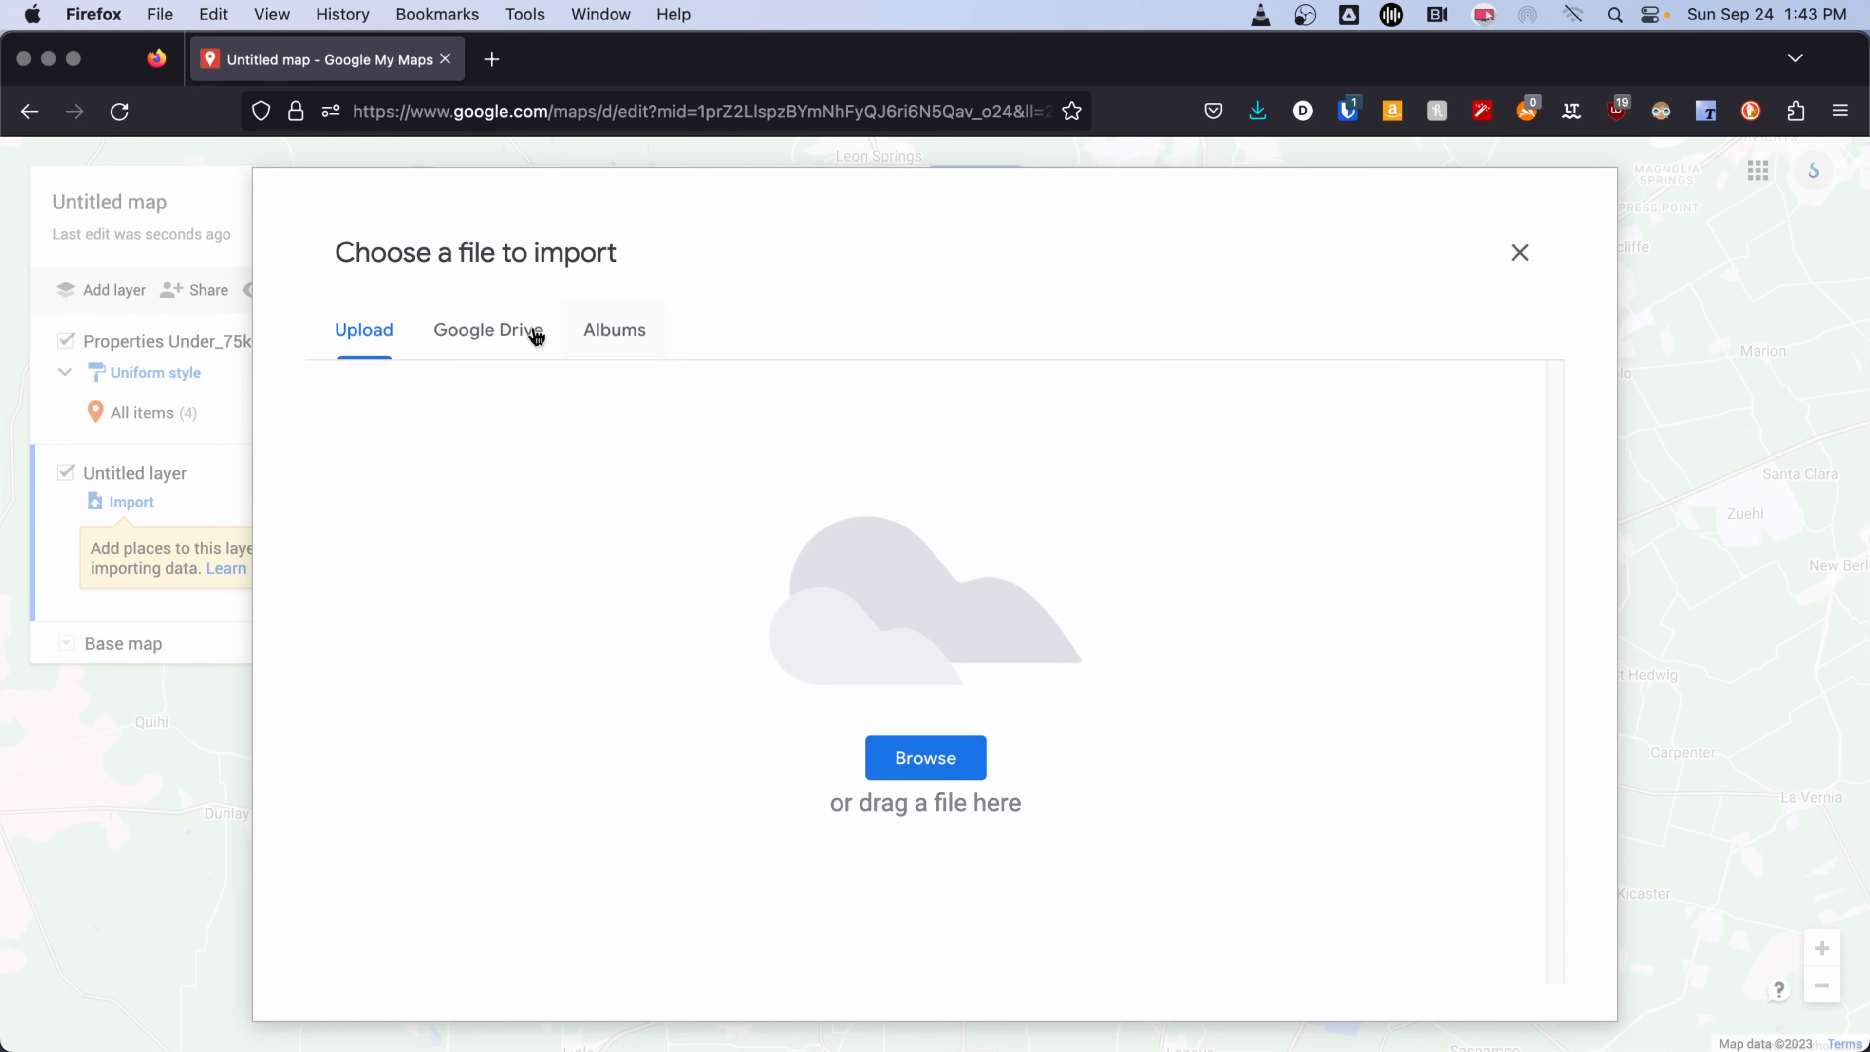
left_click(925, 758)
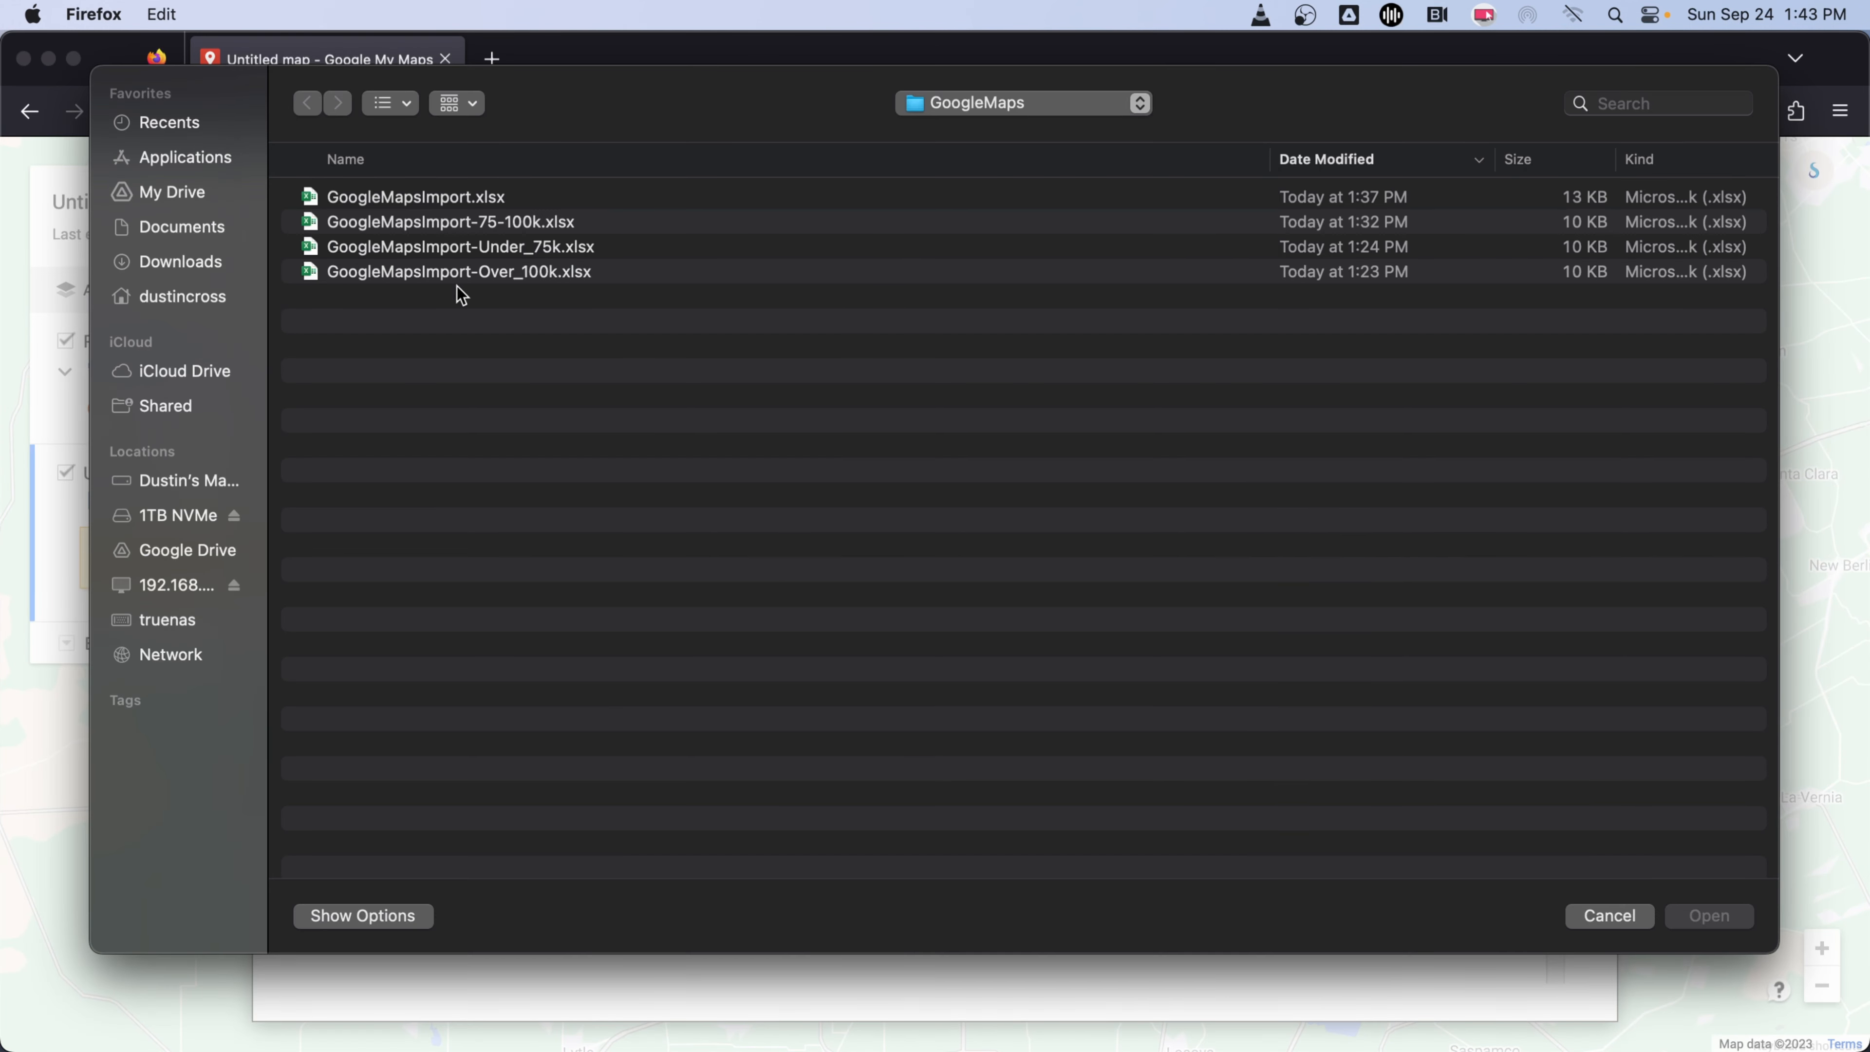
double_click(497, 231)
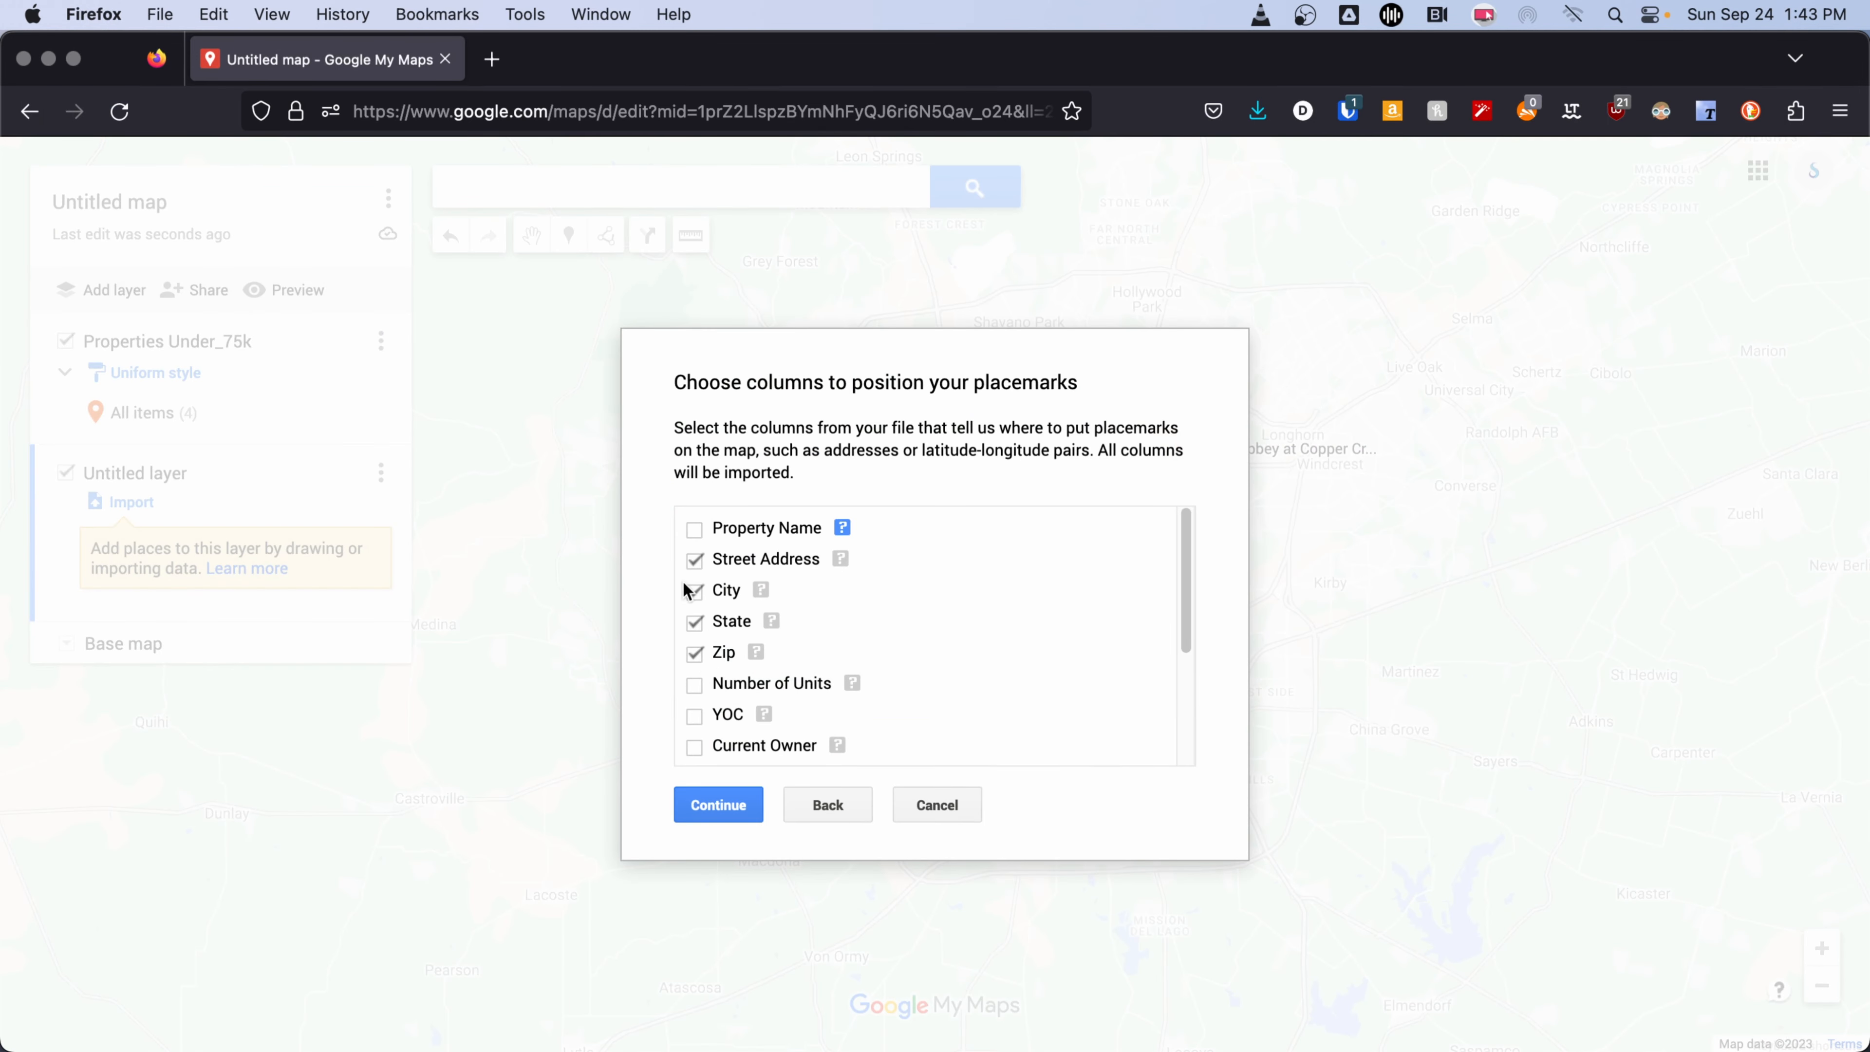
left_click(721, 808)
left_click(696, 515)
left_click(733, 806)
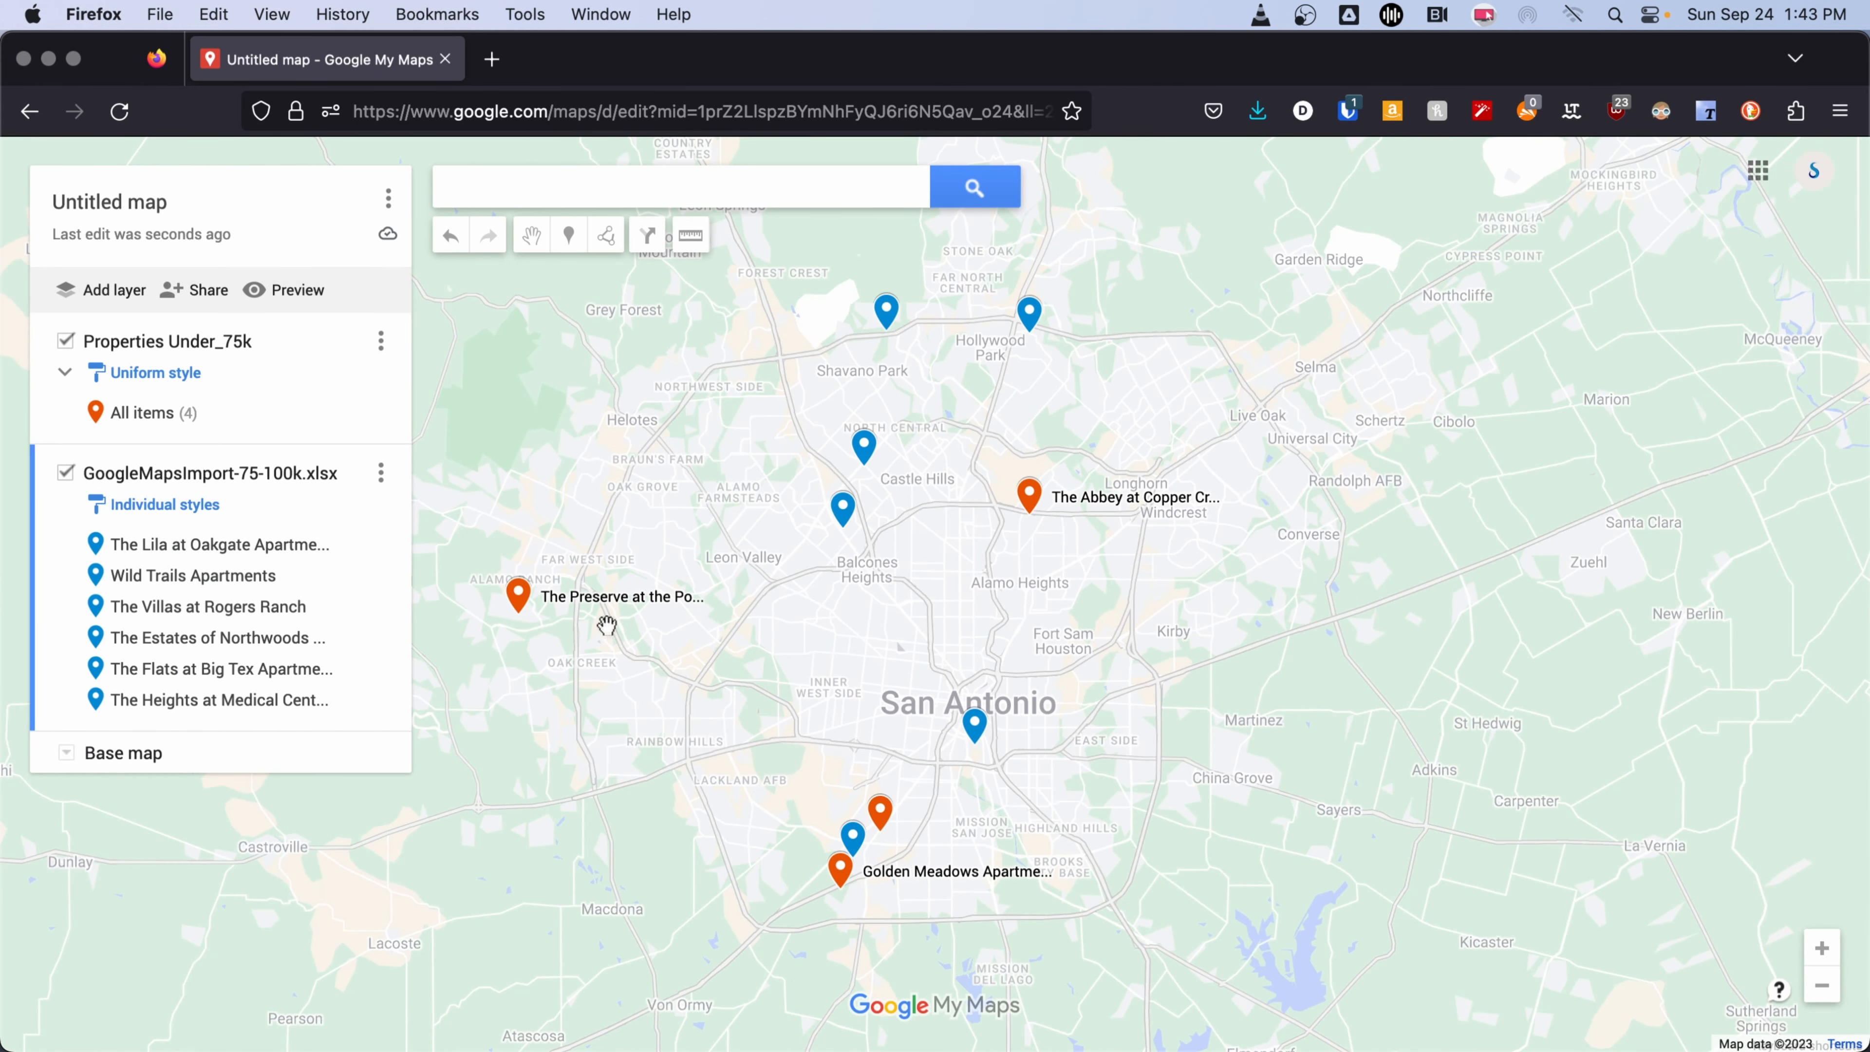
Group the GoogleMapsImport-75-100k.xlsx layer by Uniform style and label its markers with Property Name.
left_click(153, 505)
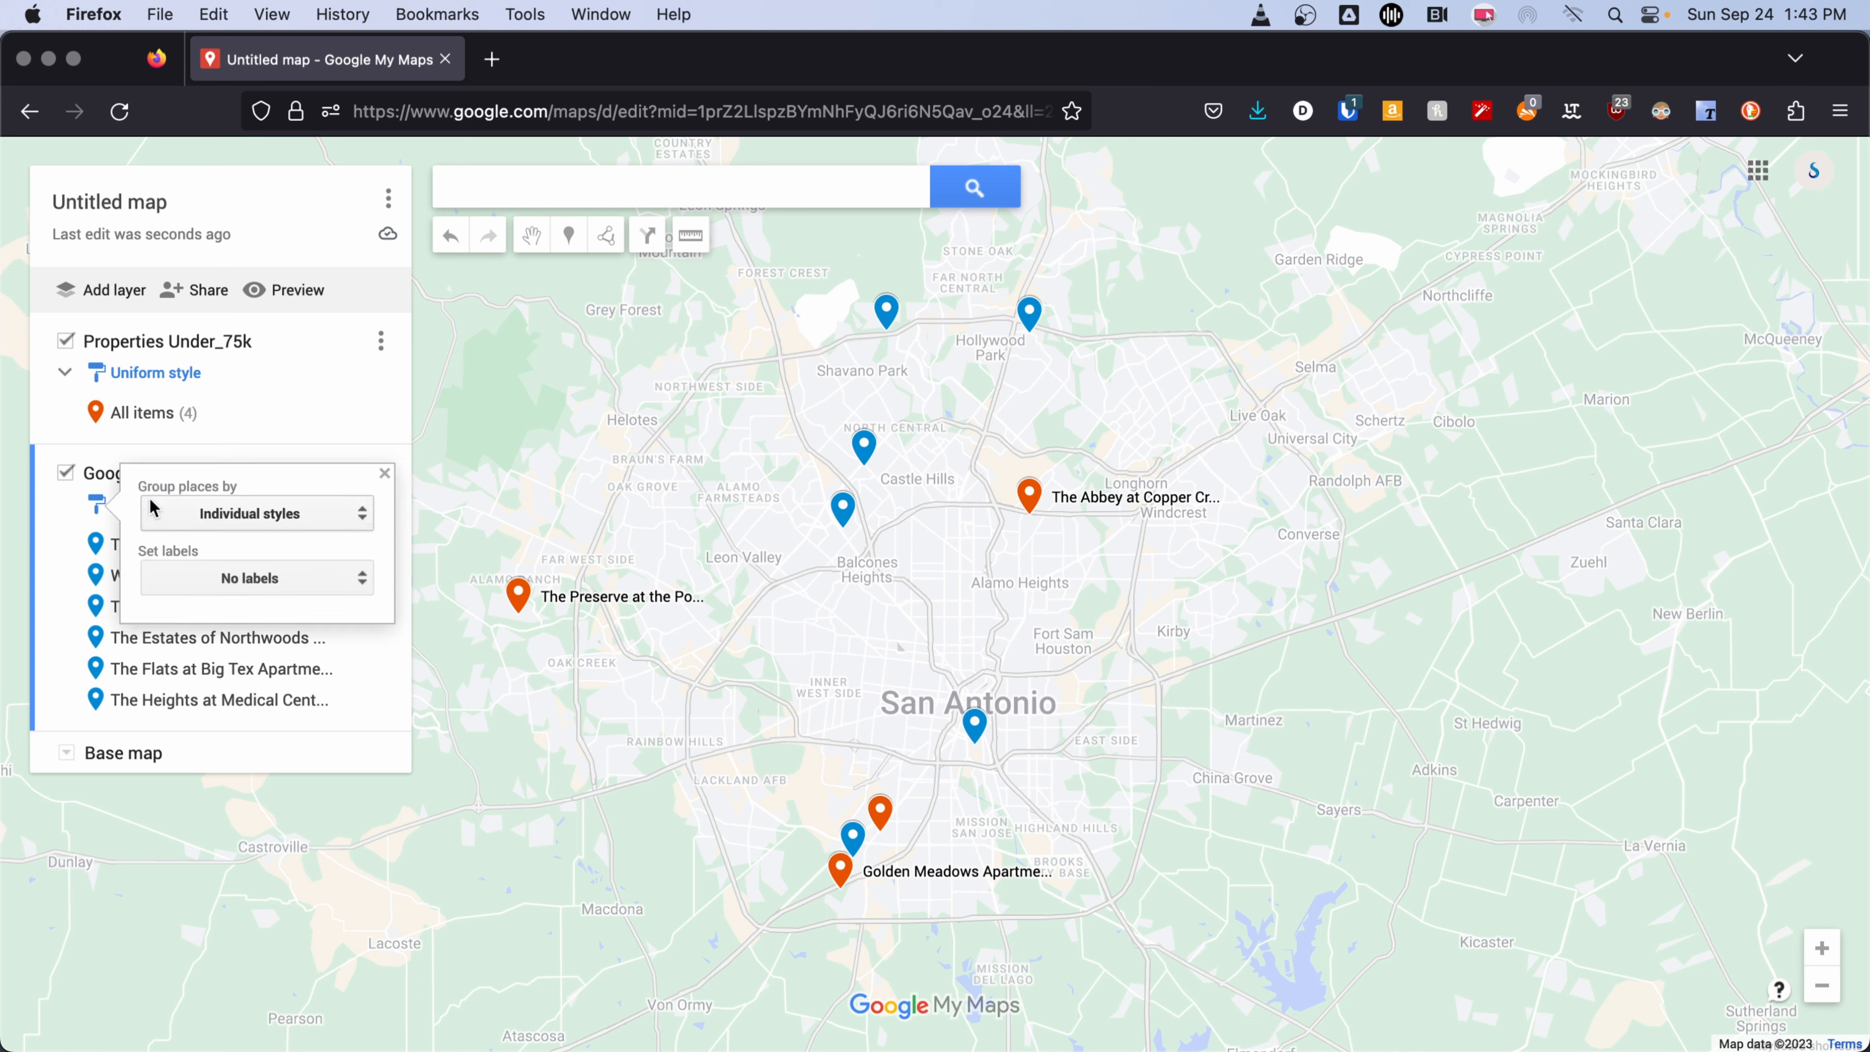
left_click(296, 525)
left_click(260, 438)
left_click(324, 574)
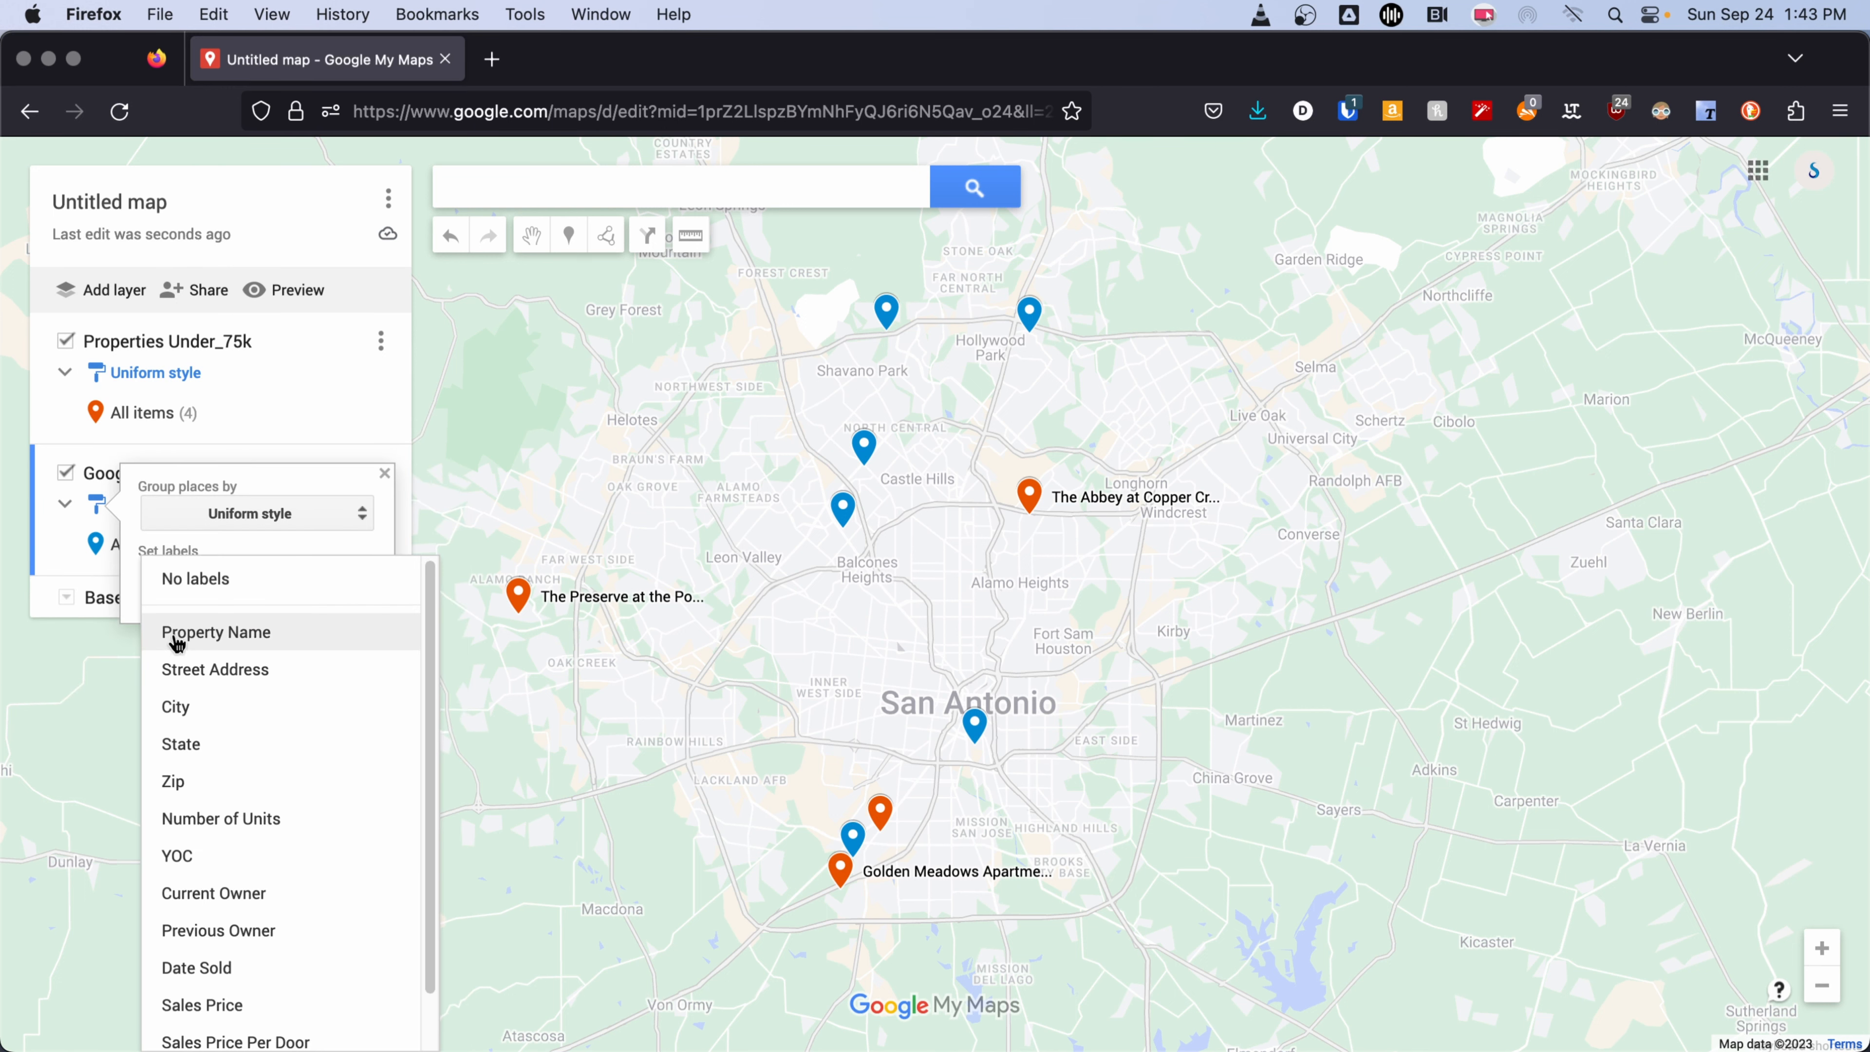
left_click(176, 638)
left_click(384, 473)
Colour all markers of the 75-100k layer bright yellow and give them the house icon.
left_click(370, 545)
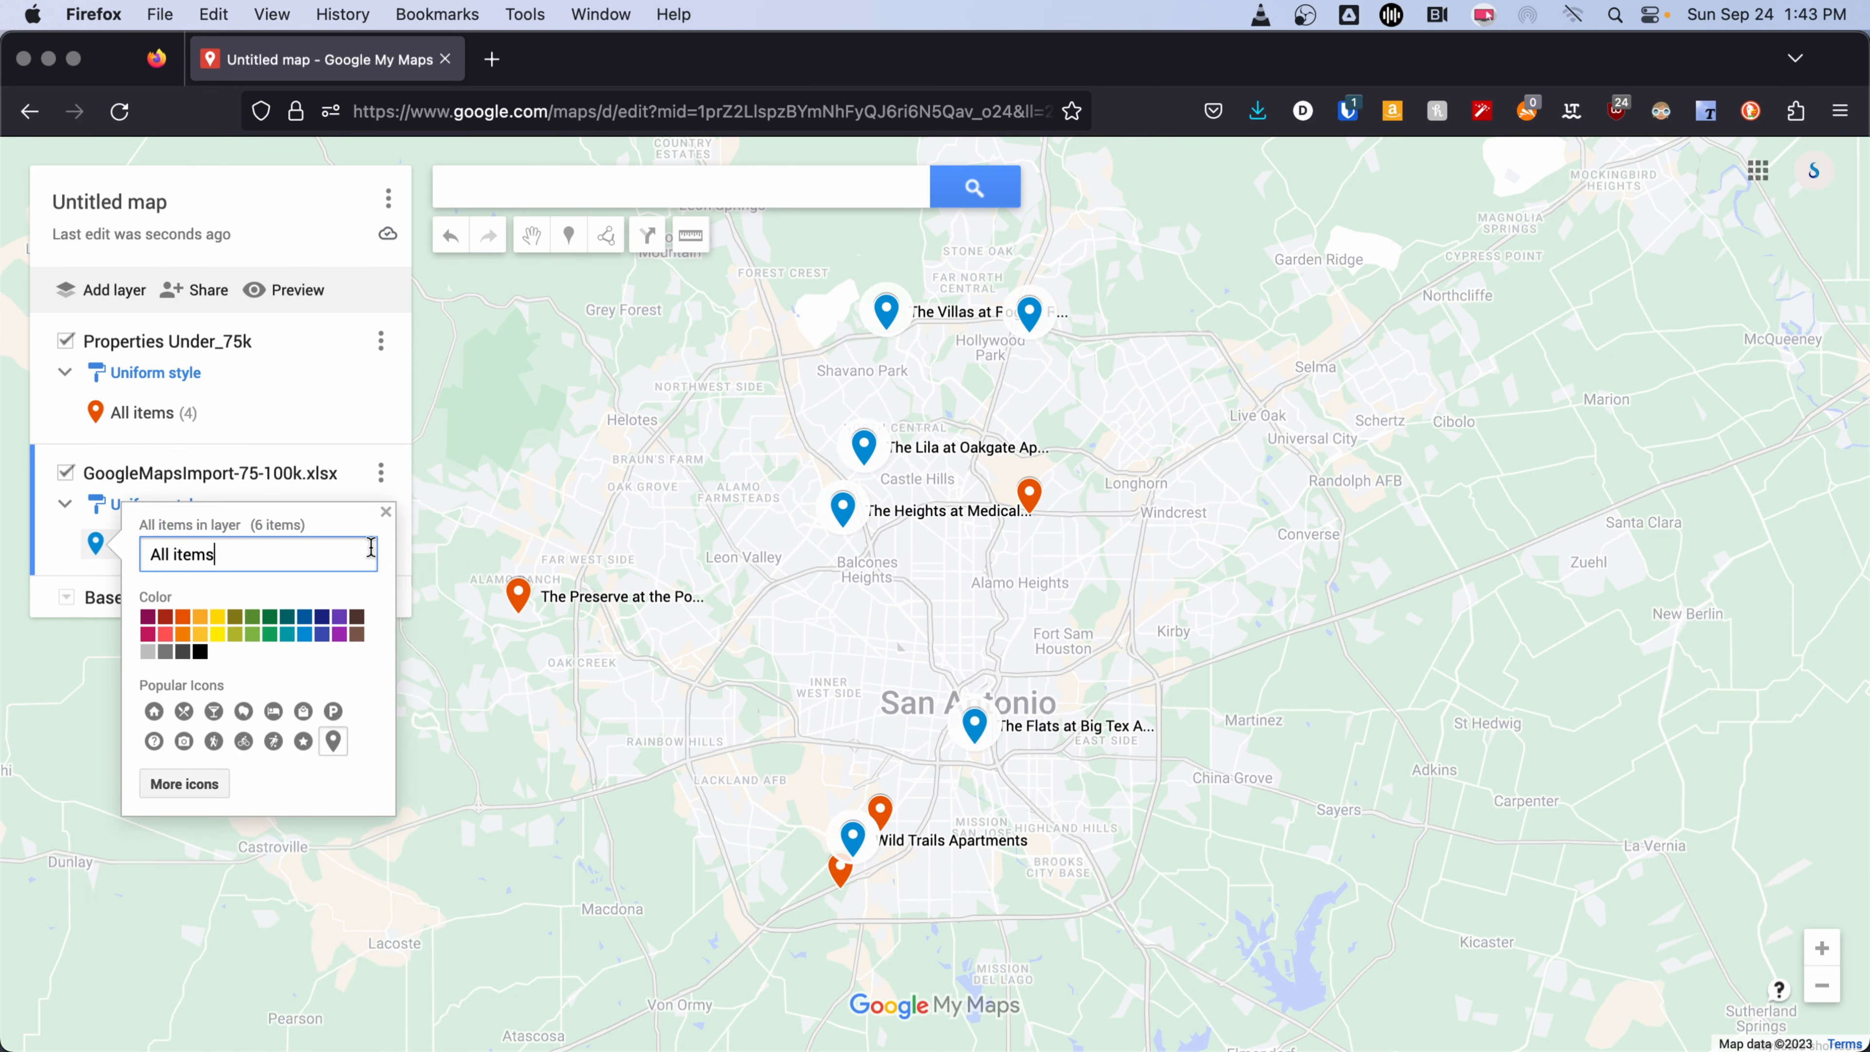
left_click(229, 637)
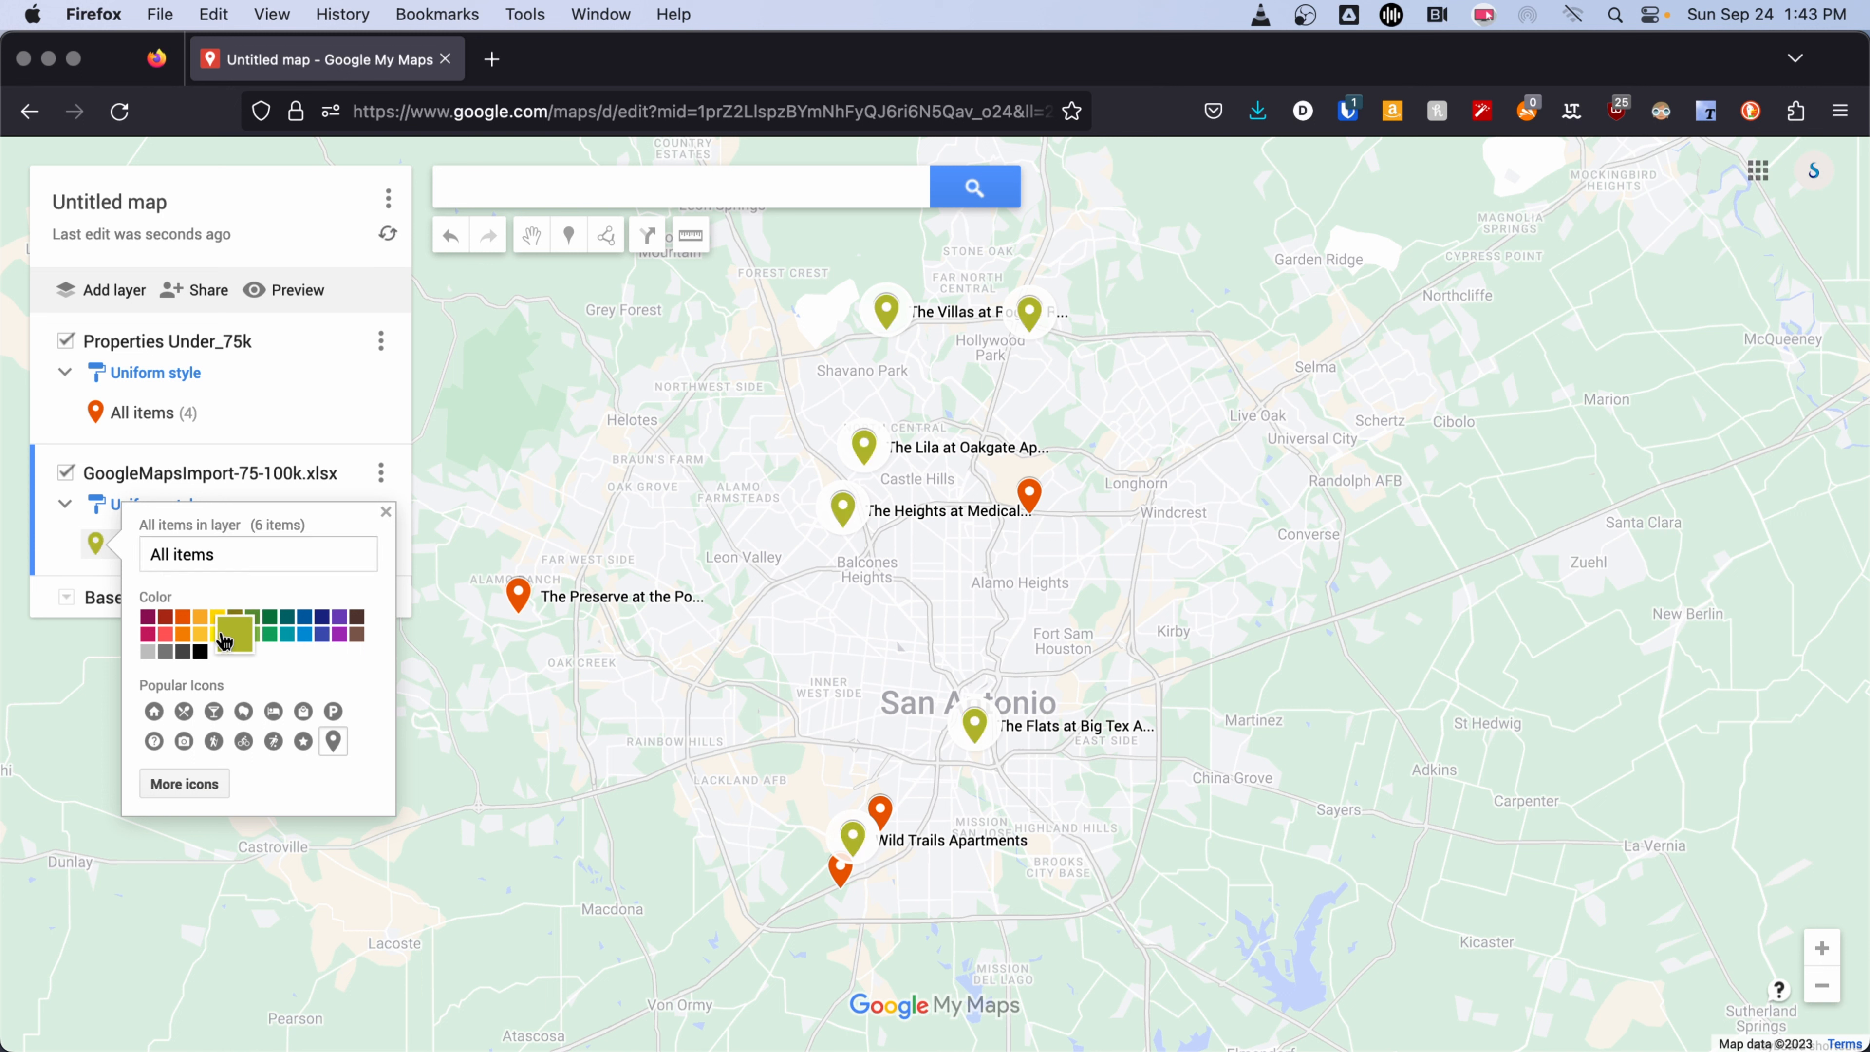
left_click(222, 641)
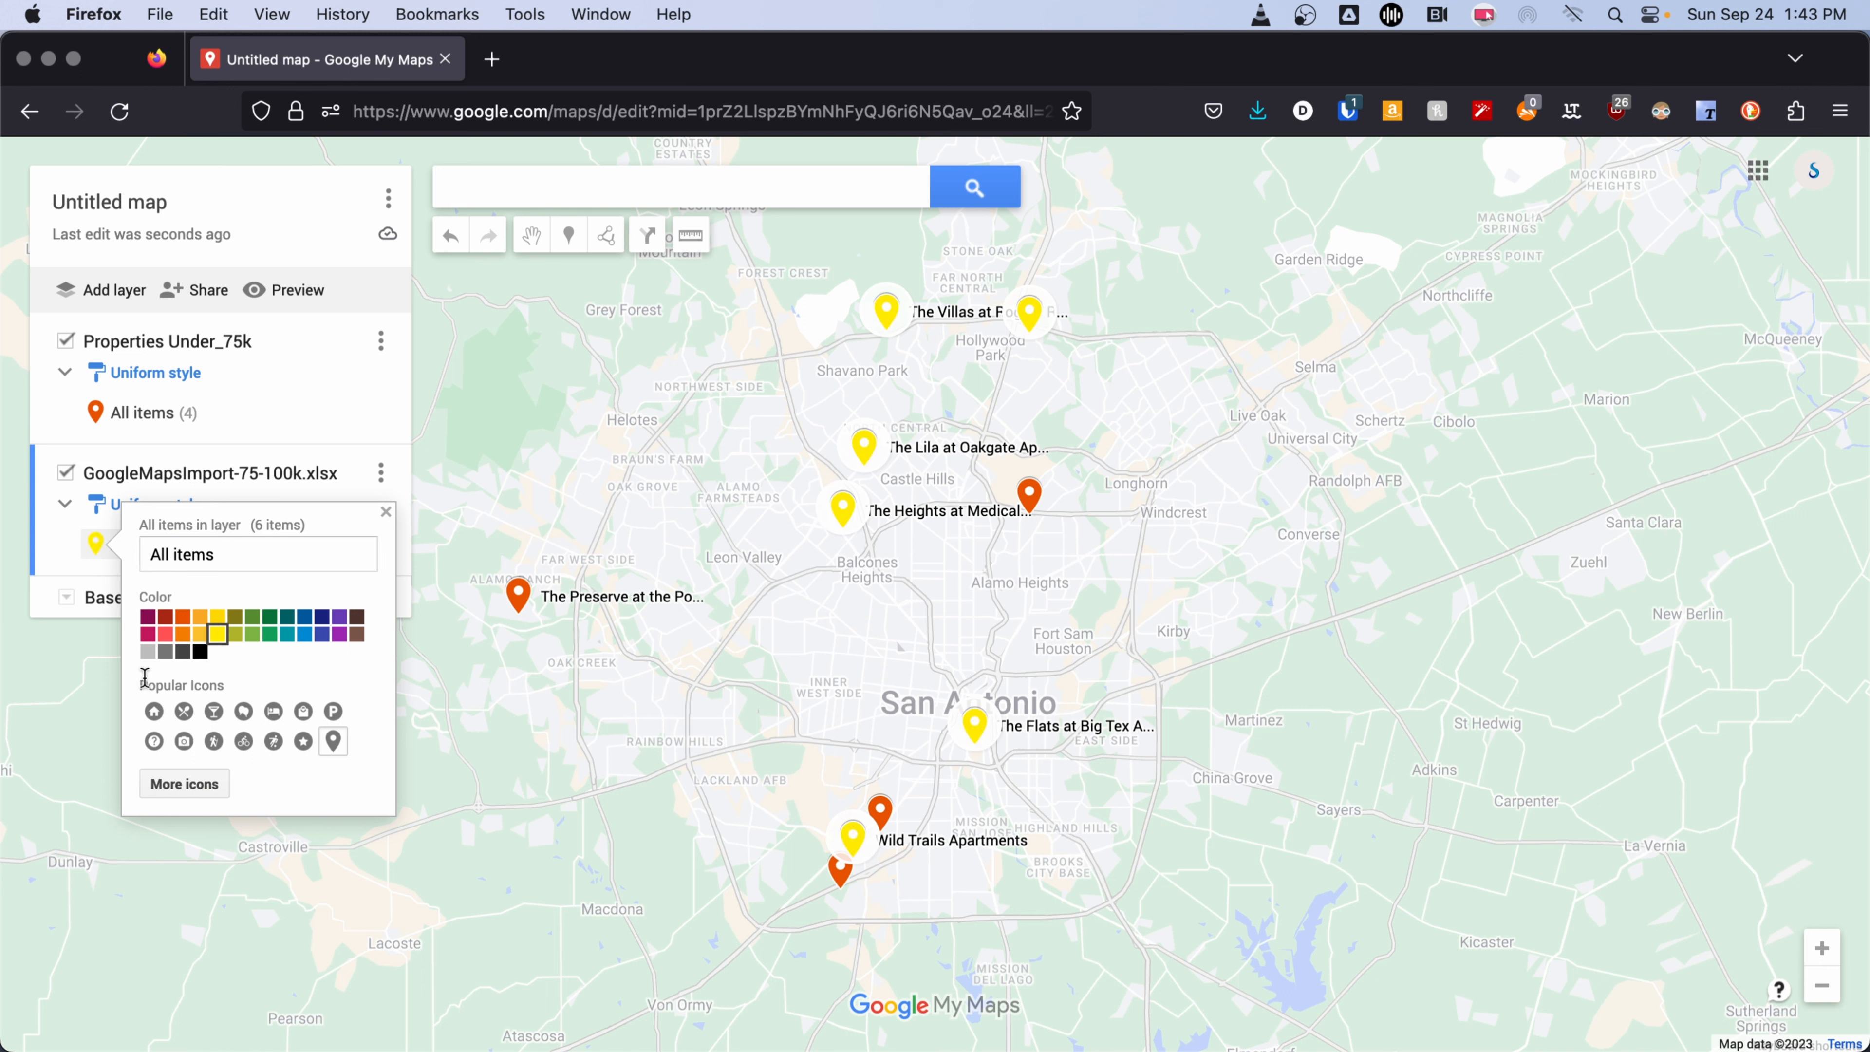
left_click(155, 712)
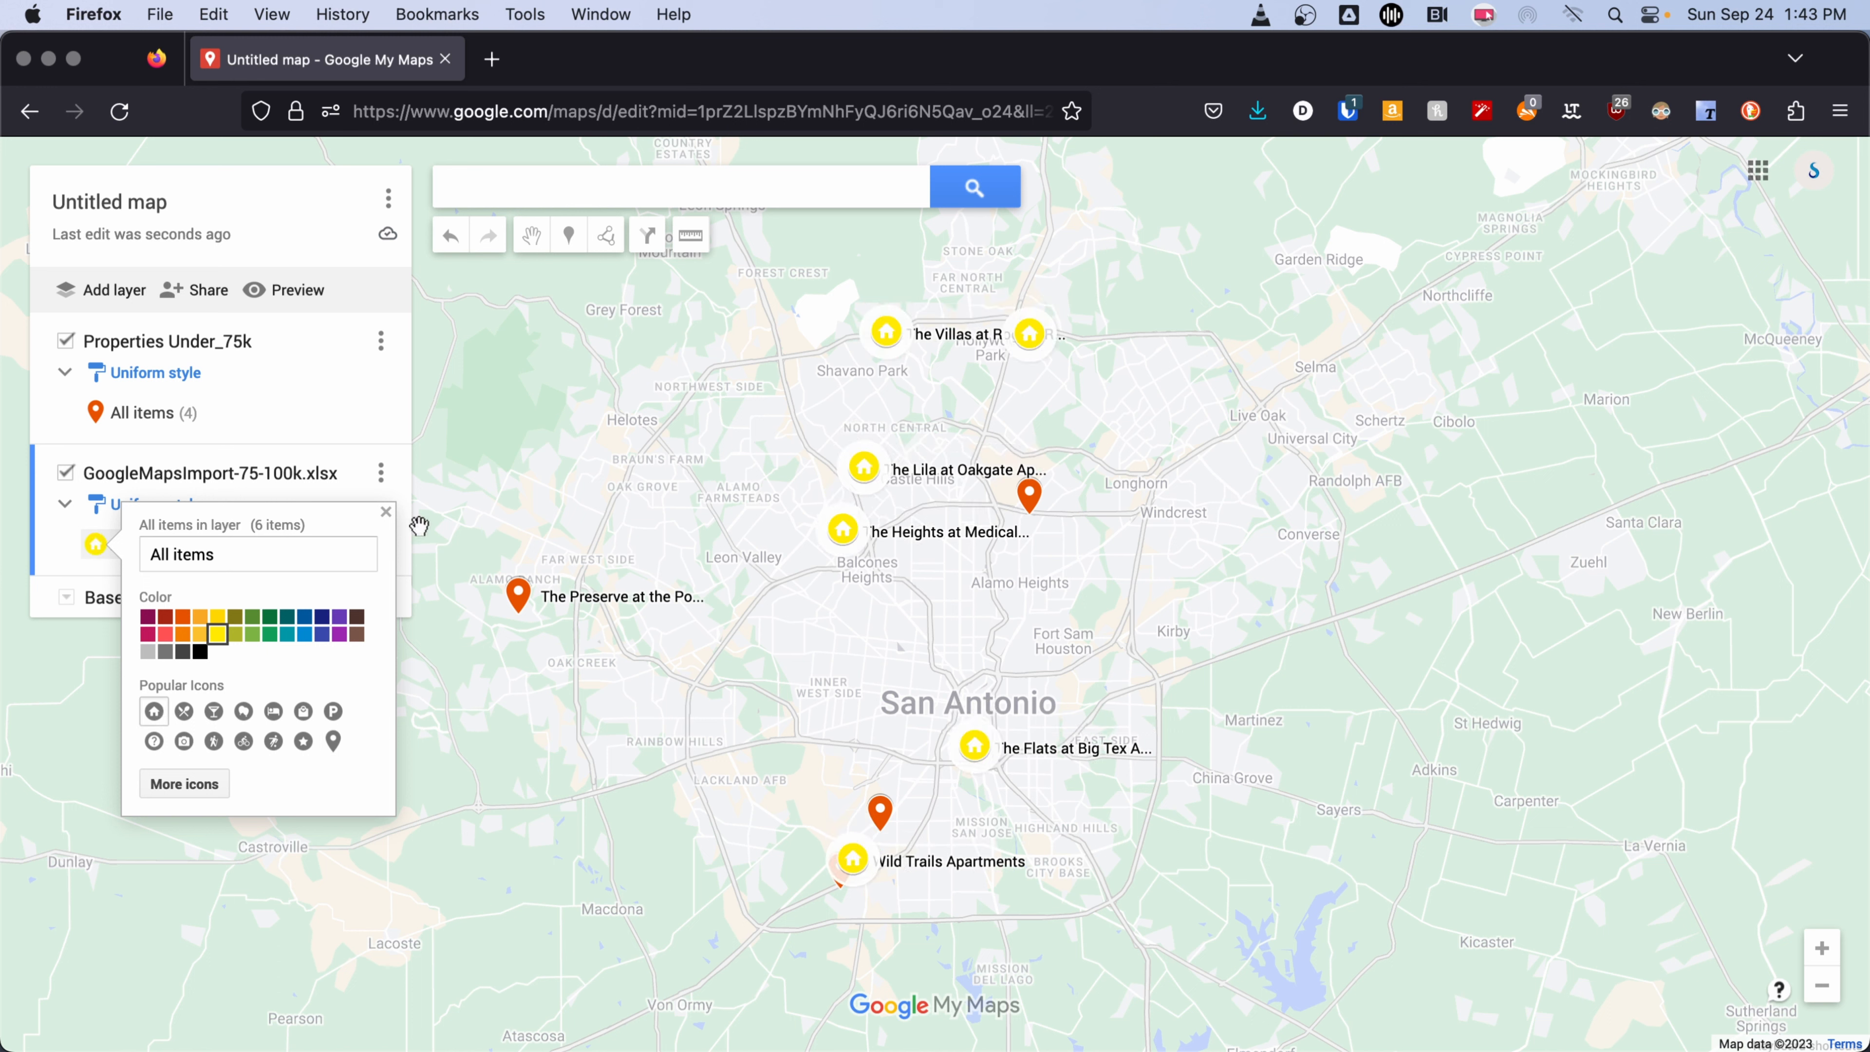
left_click(386, 512)
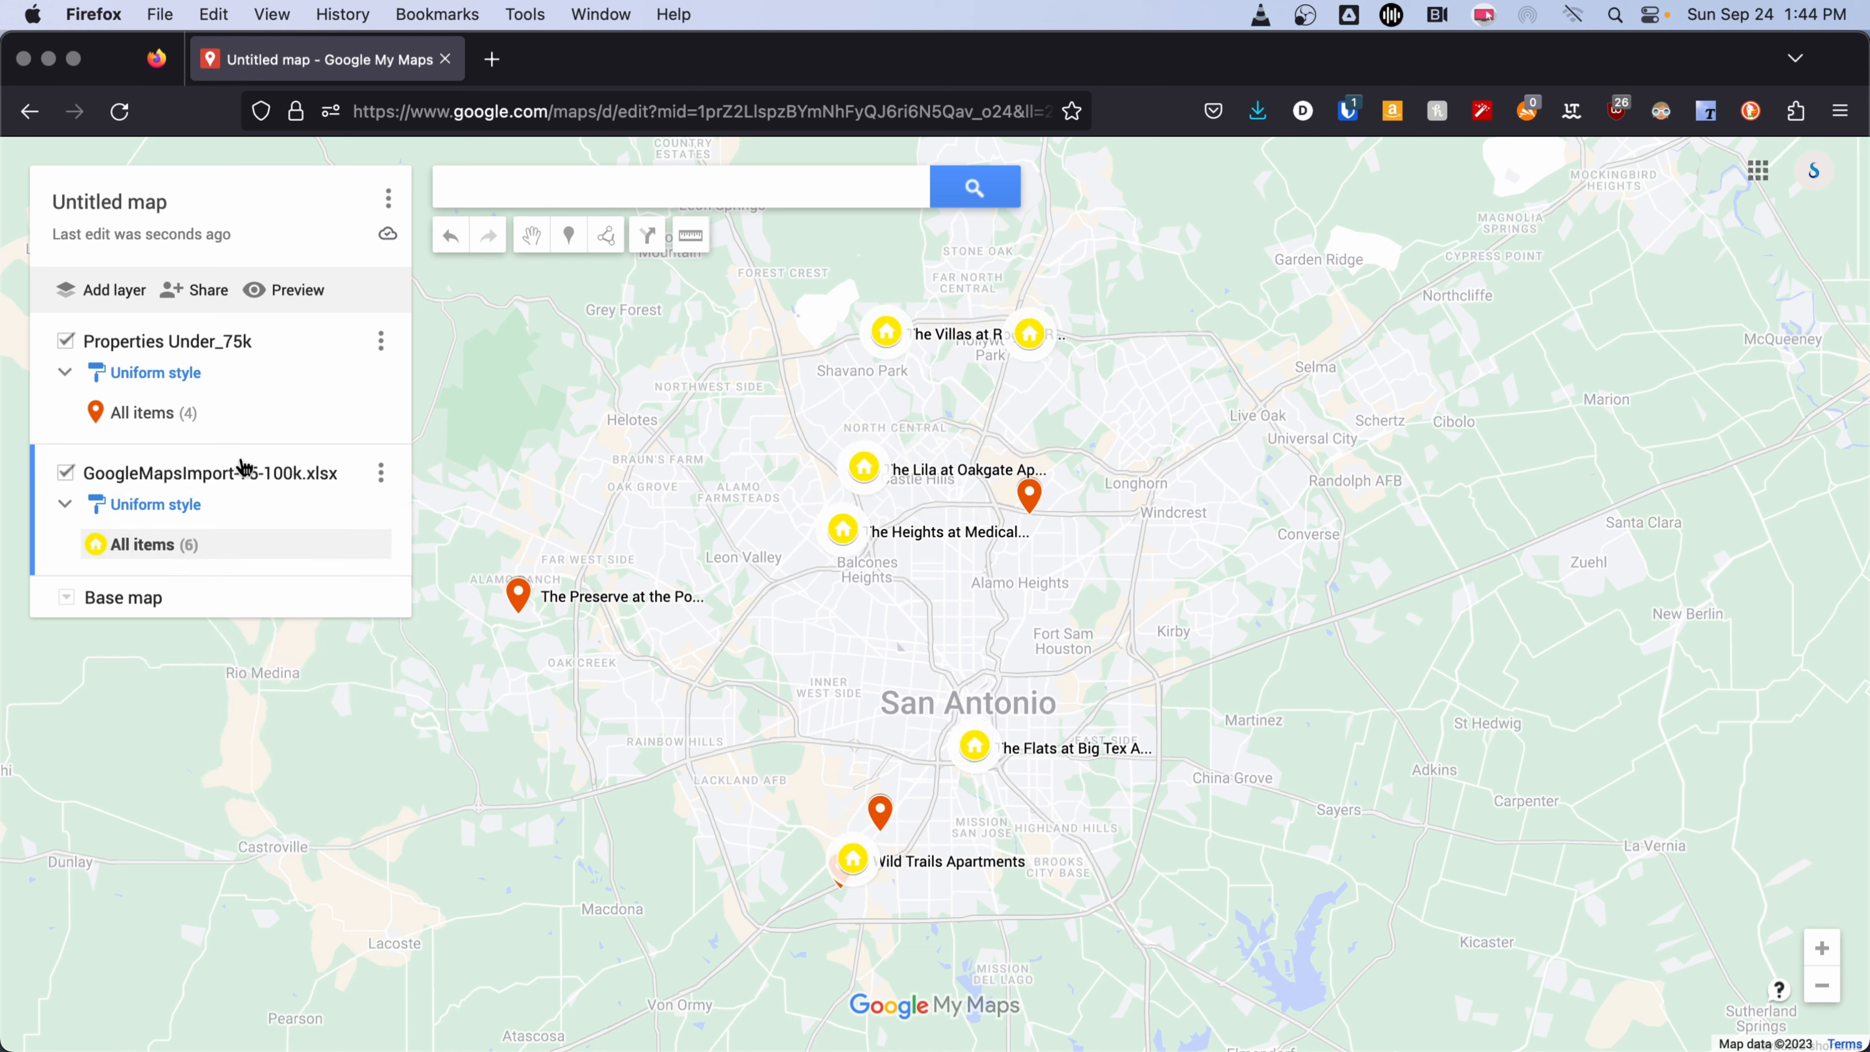
Import GoogleMapsImport-Over_100k.xlsx into another new layer, positioned by its address columns and titled by Property Name.
left_click(103, 291)
left_click(110, 632)
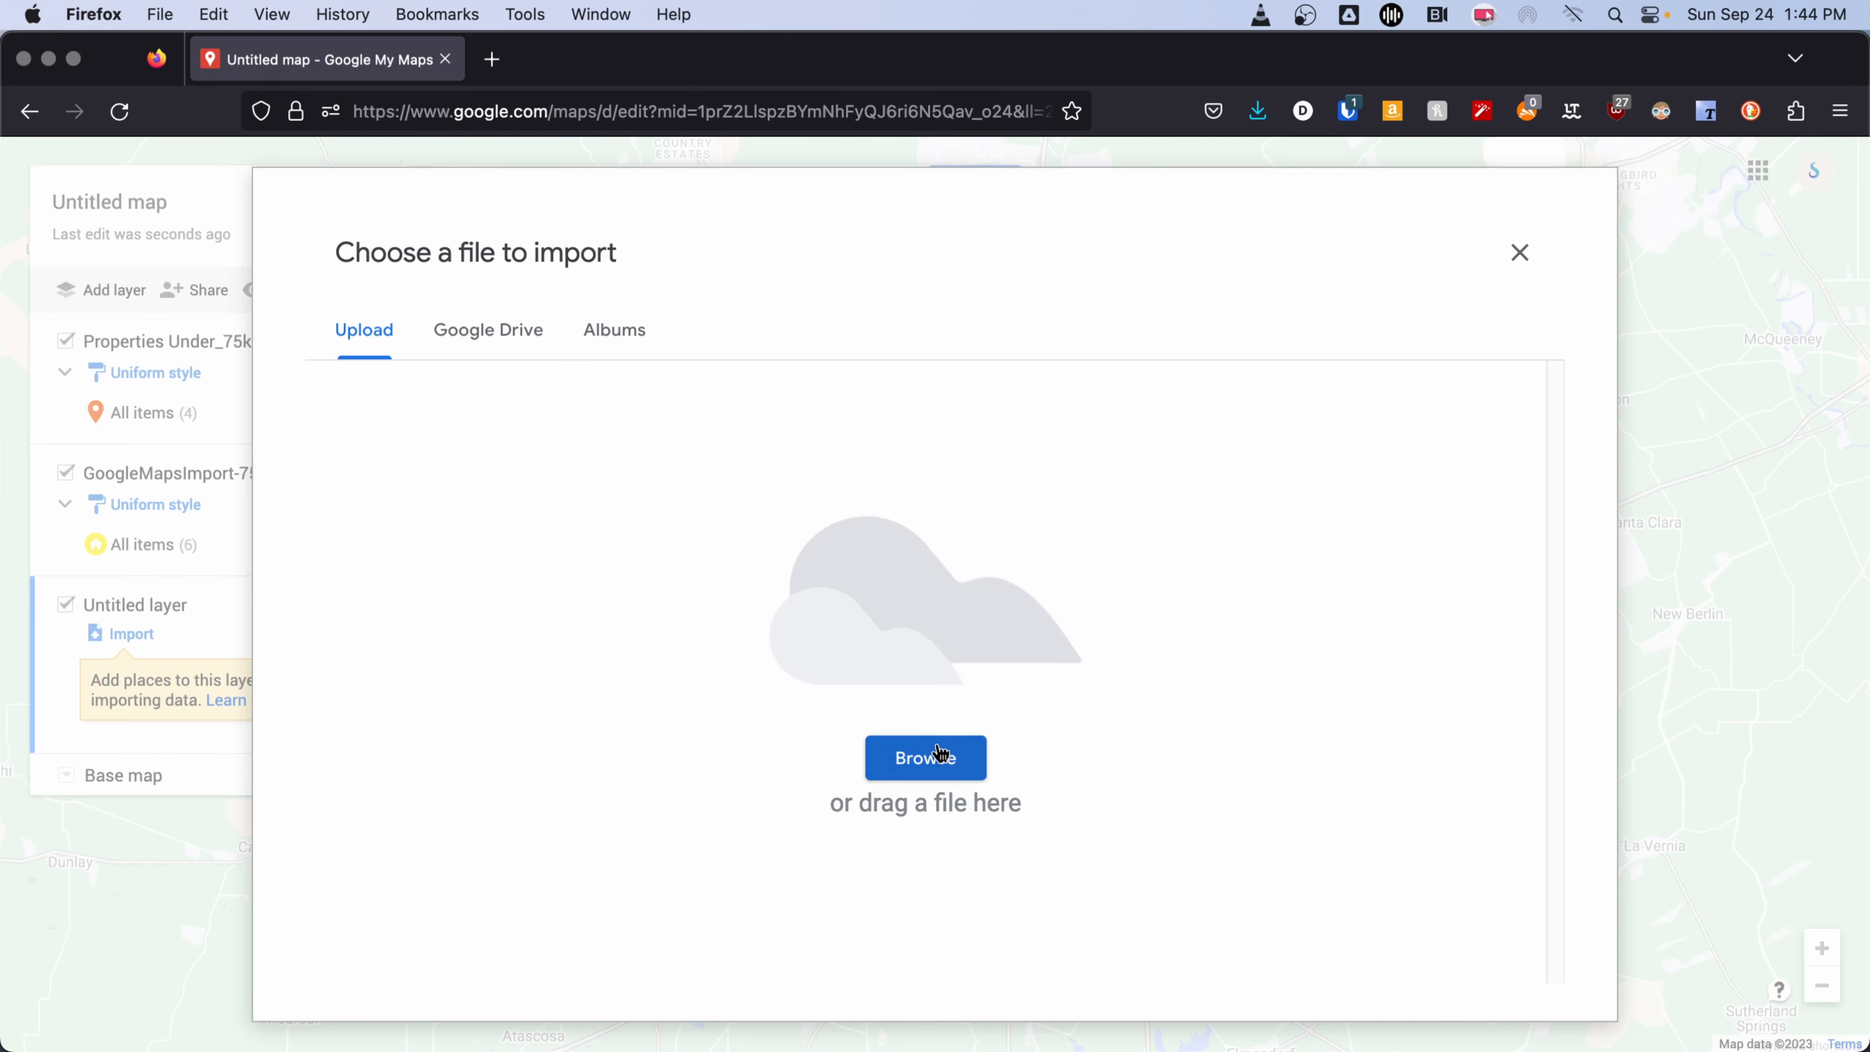
left_click(943, 756)
left_click(500, 281)
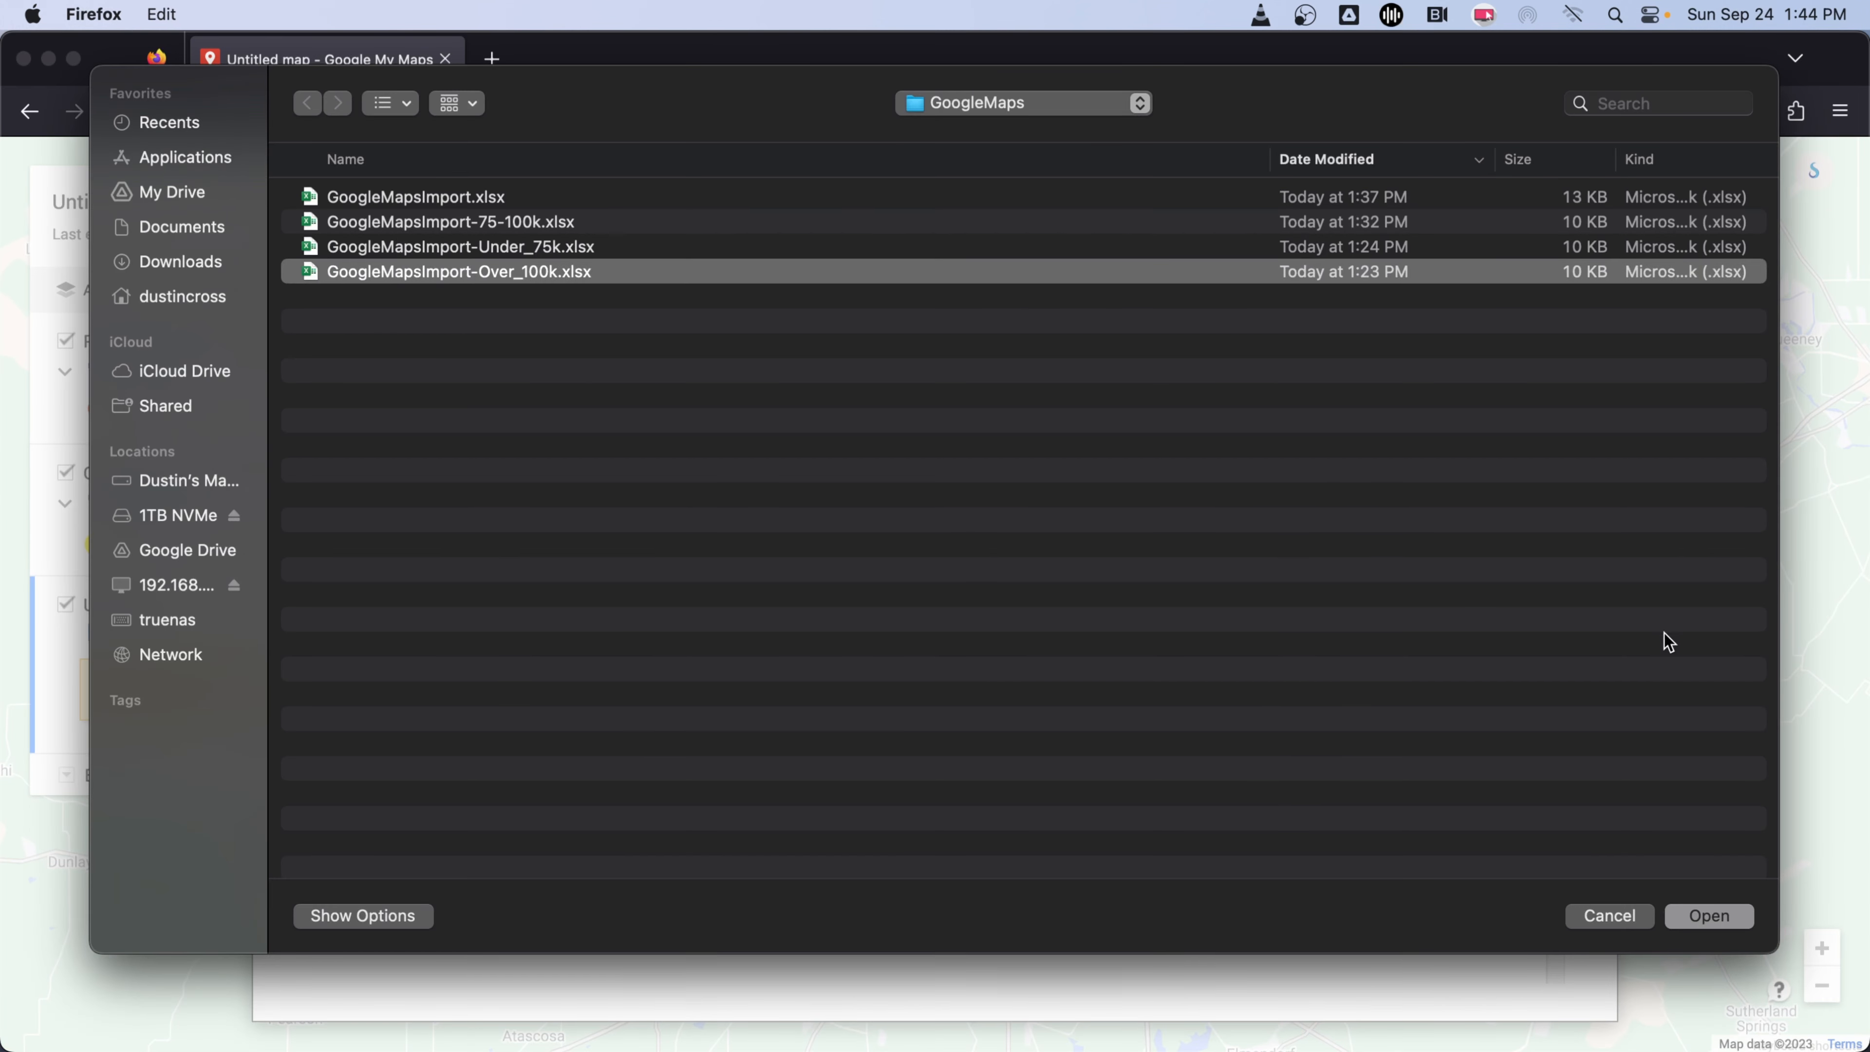
left_click(1708, 916)
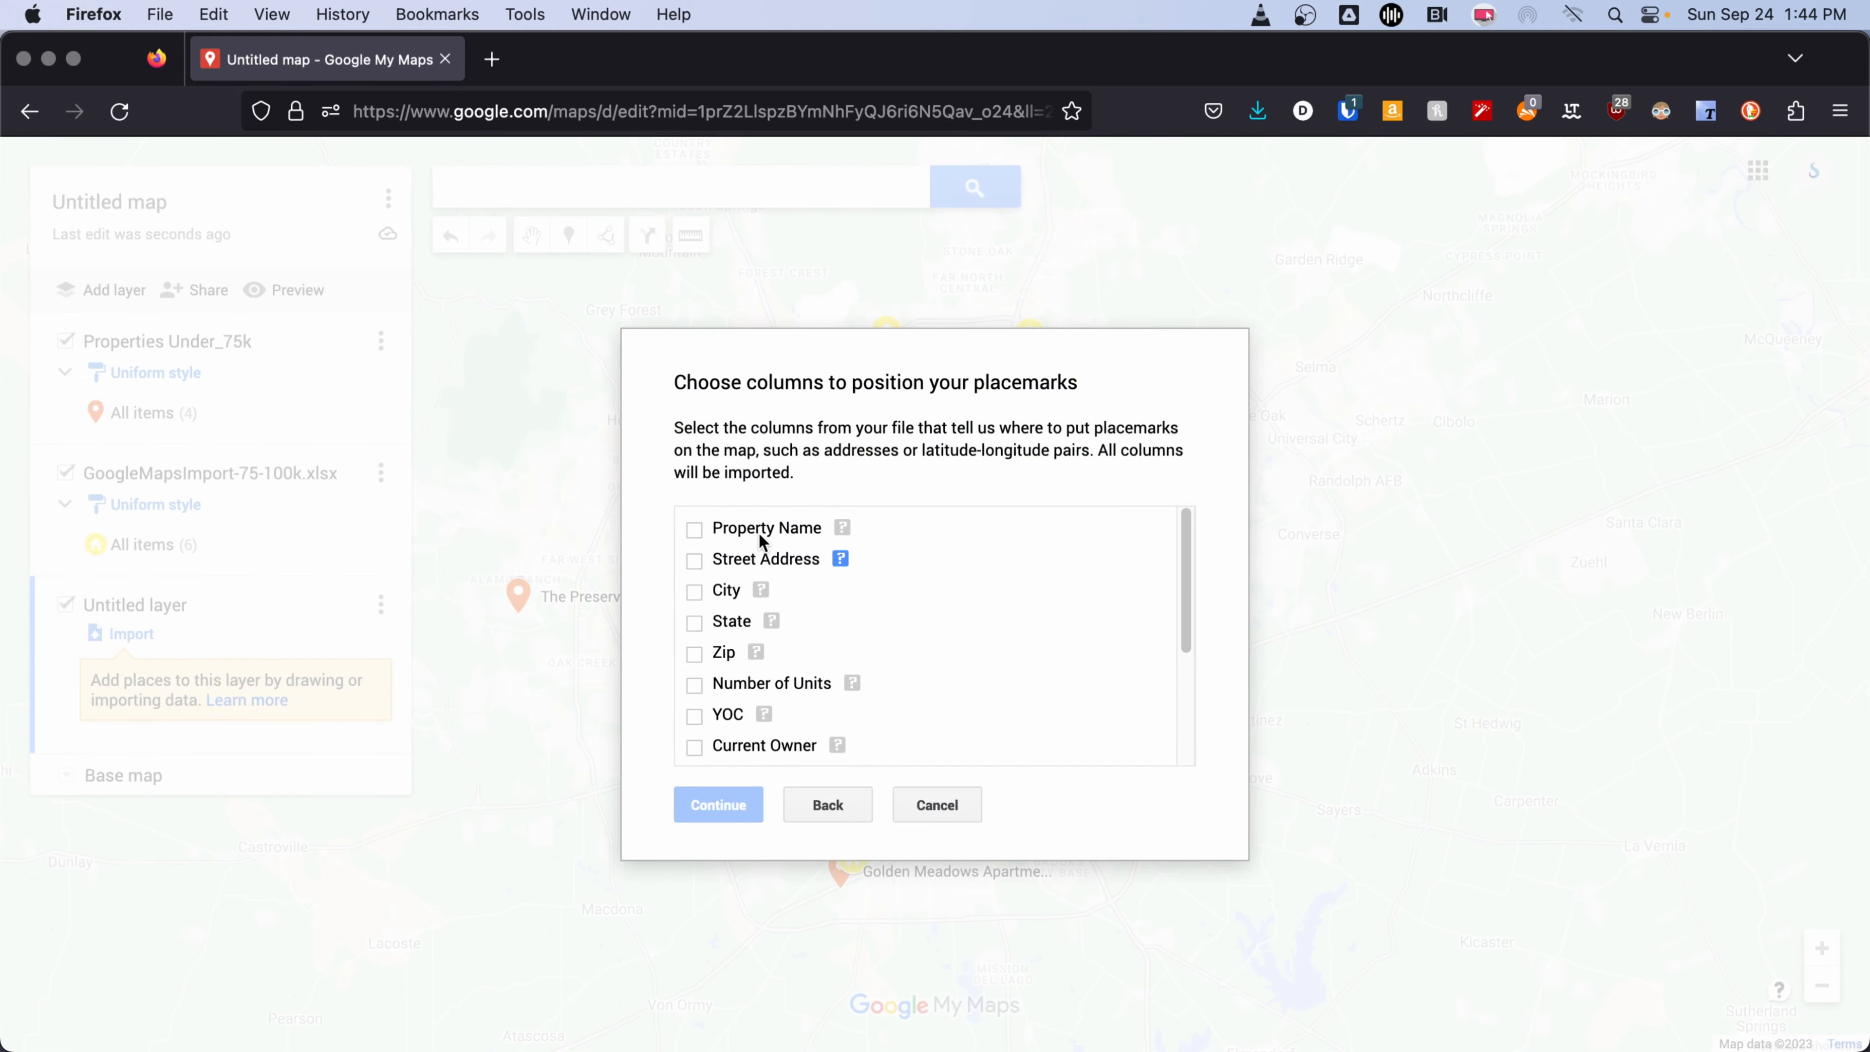
left_click(696, 655)
left_click(718, 805)
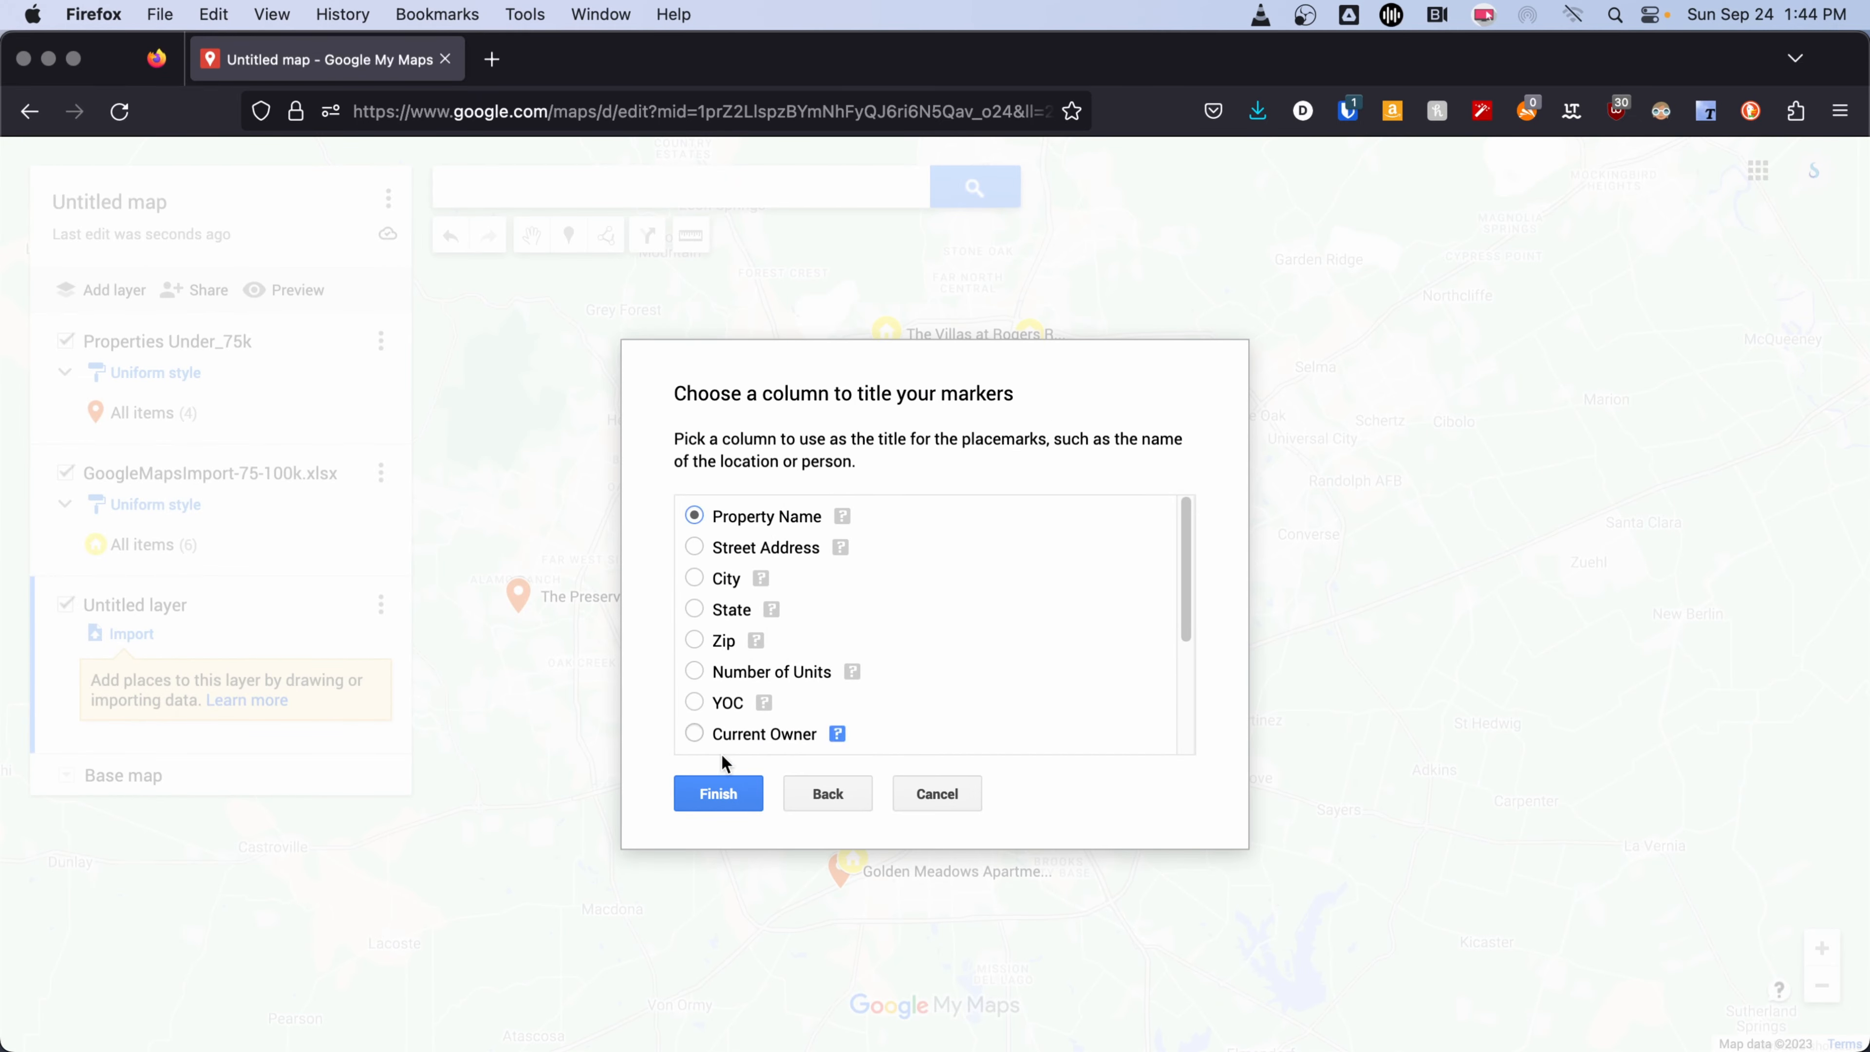
left_click(717, 803)
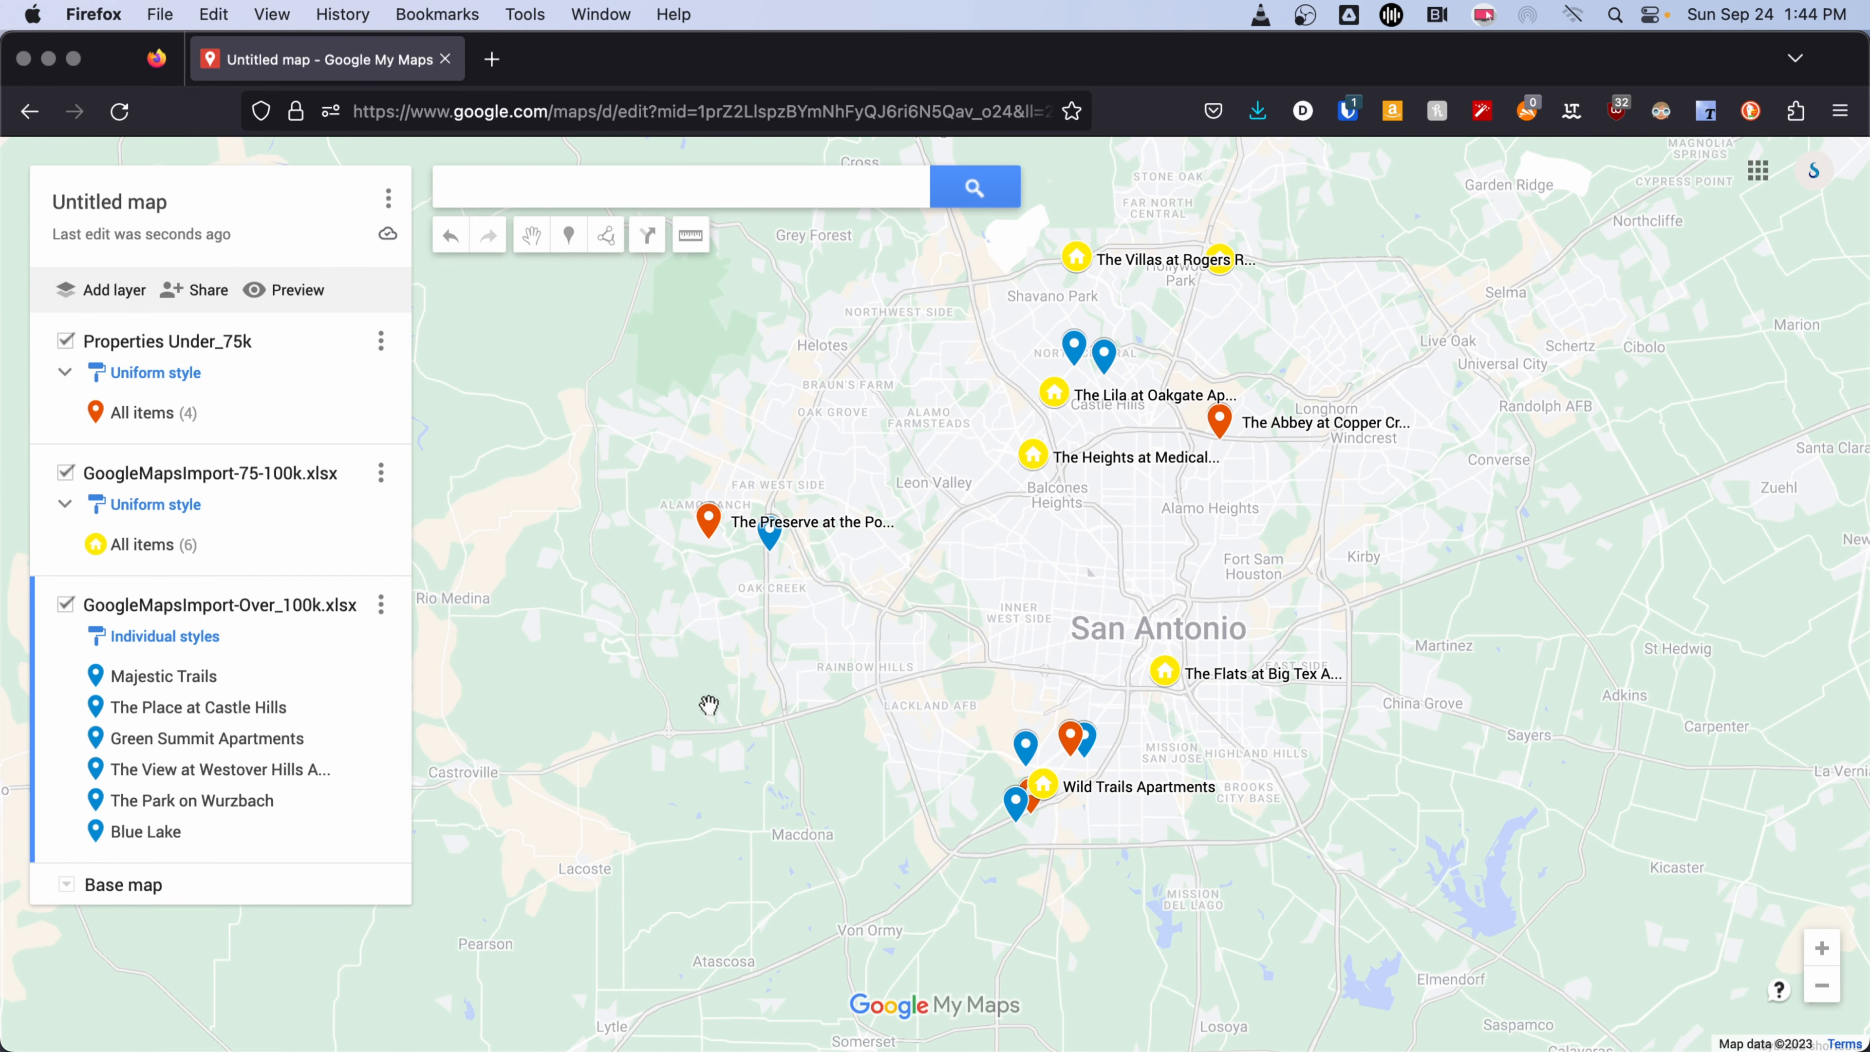
Group the GoogleMapsImport-Over_100k.xlsx layer by Uniform style and label its markers with Property Name.
left_click(167, 635)
left_click(243, 645)
left_click(243, 568)
left_click(284, 710)
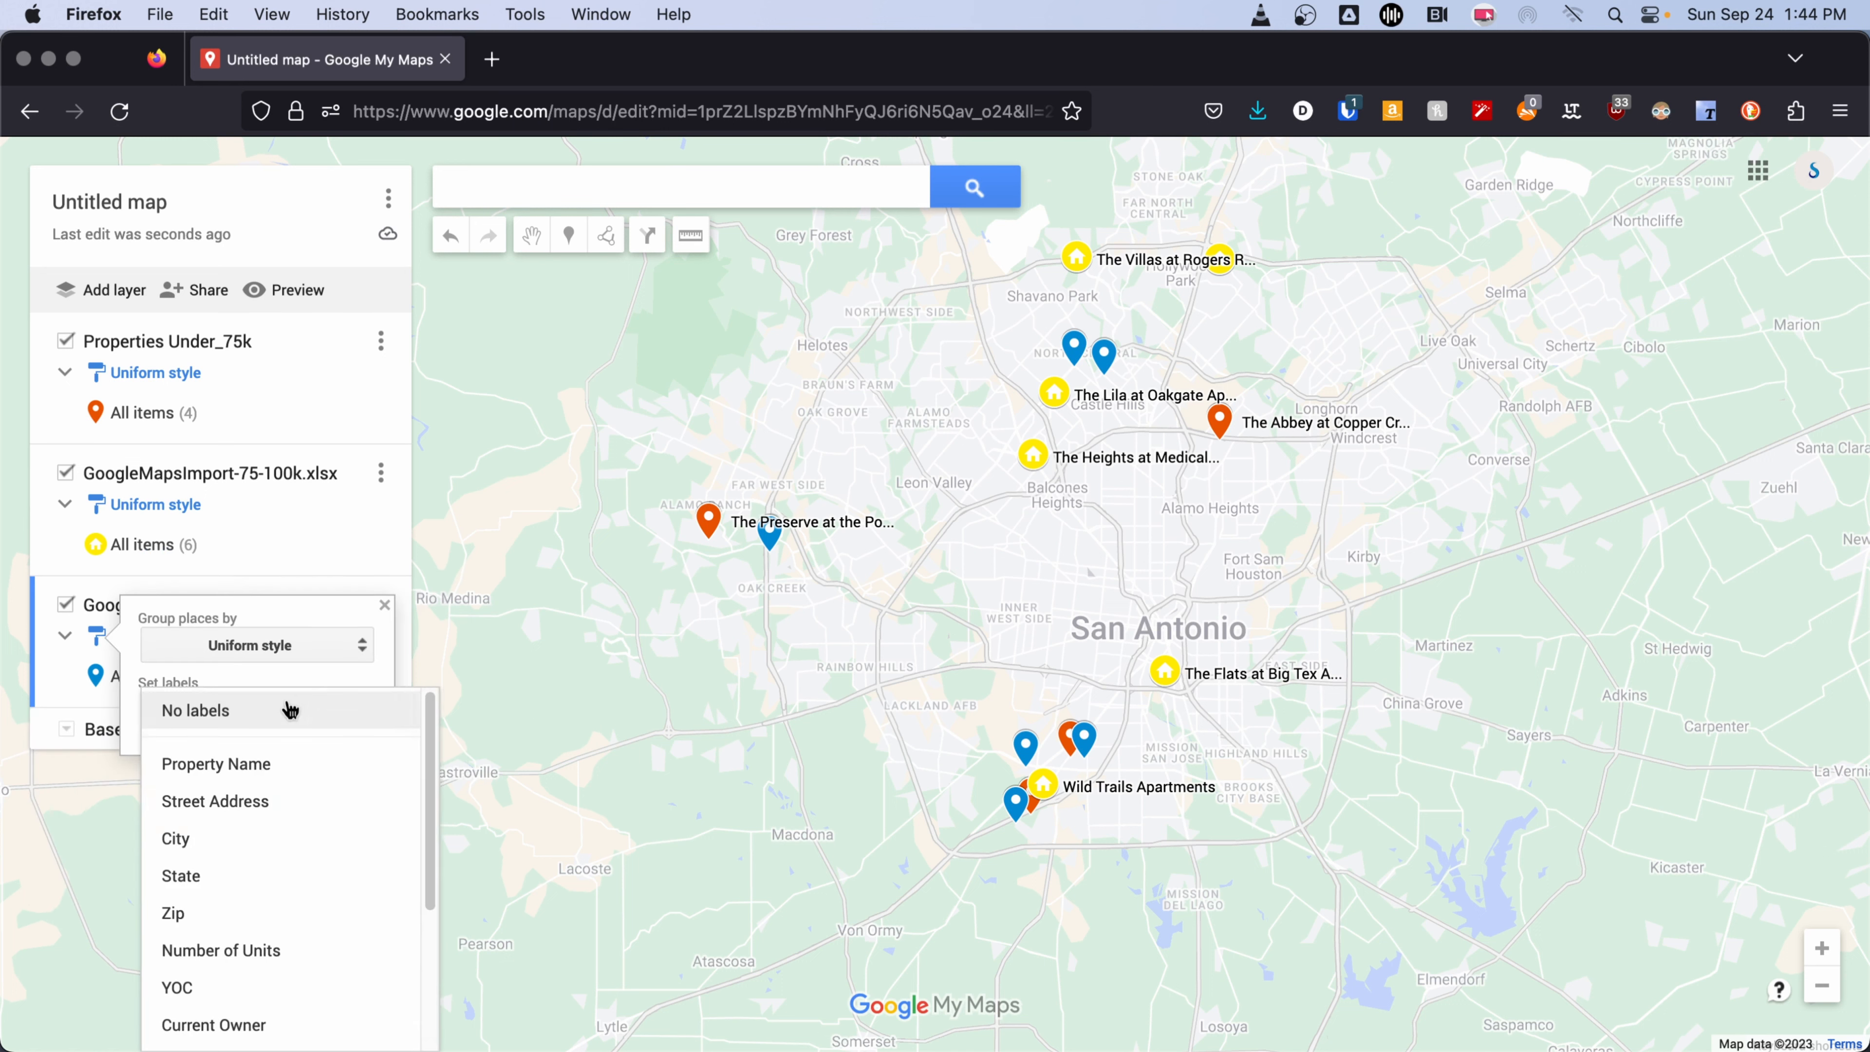
left_click(294, 766)
Colour all markers of the Over_100k layer green and give them the house icon.
left_click(361, 676)
left_click(269, 765)
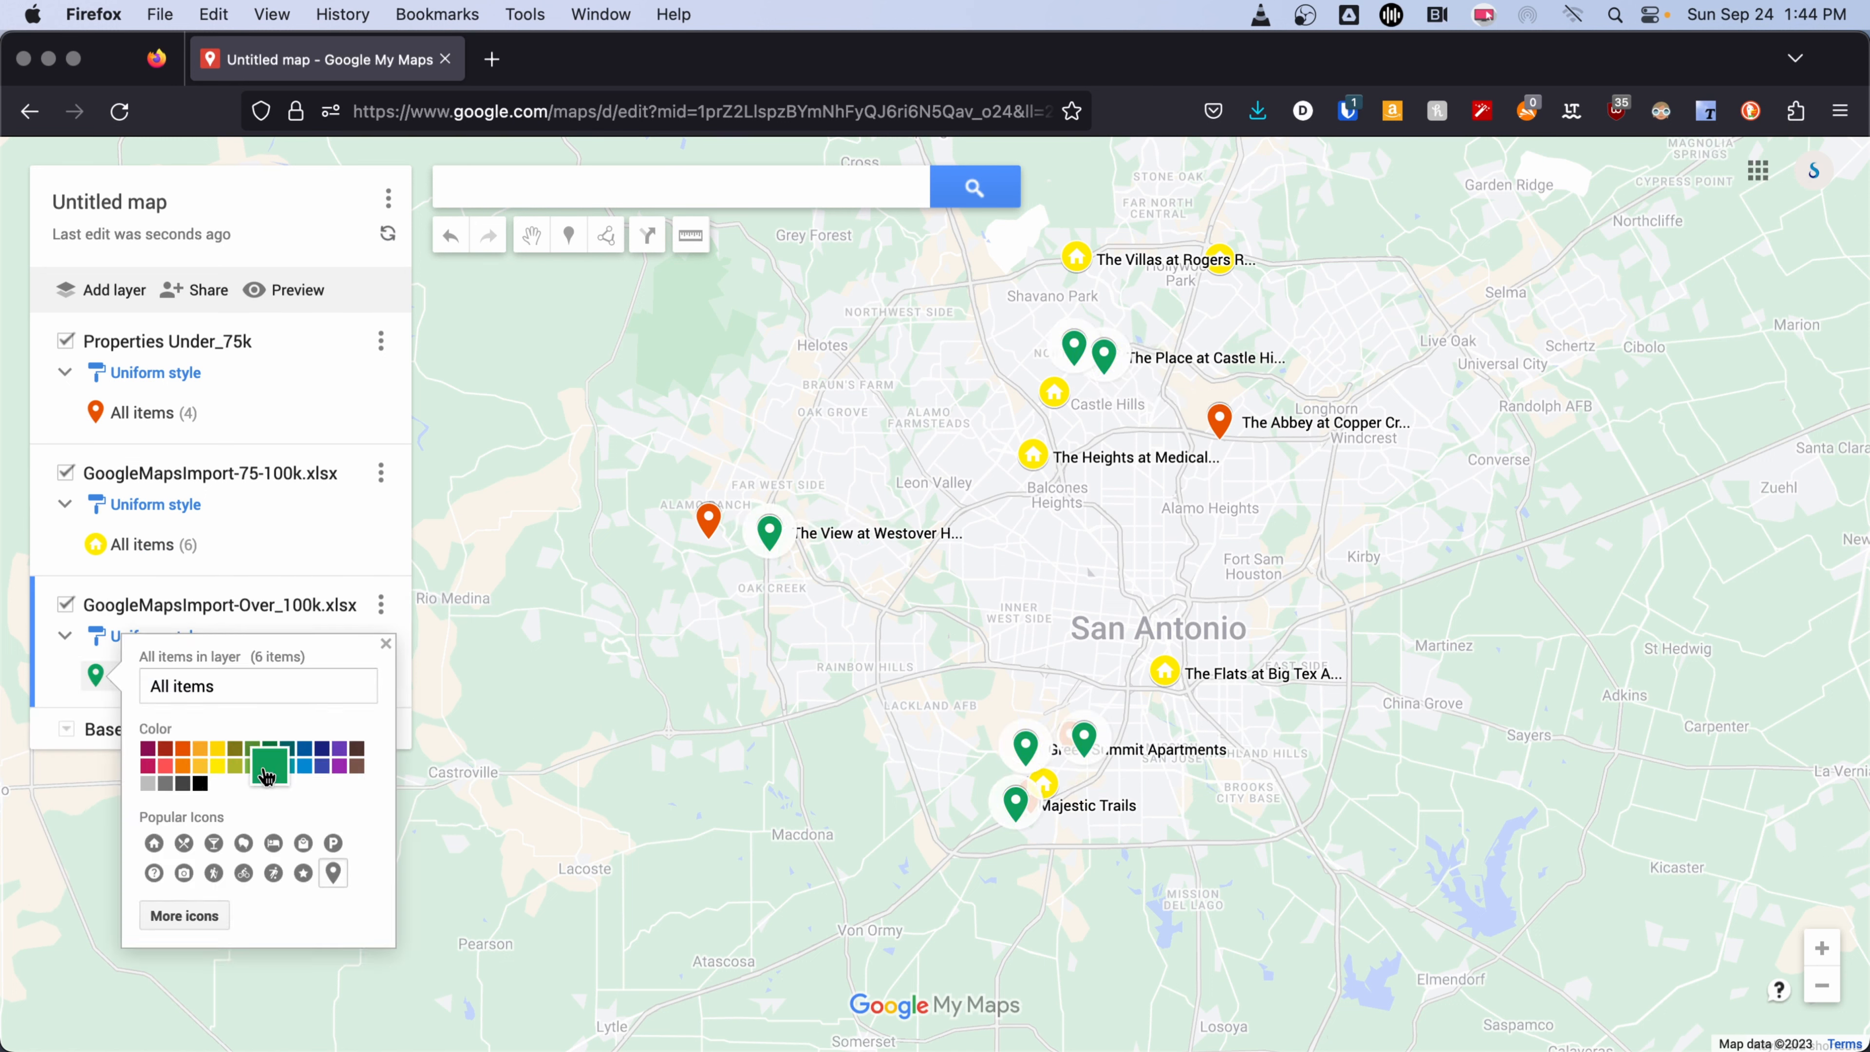
left_click(154, 843)
left_click(386, 643)
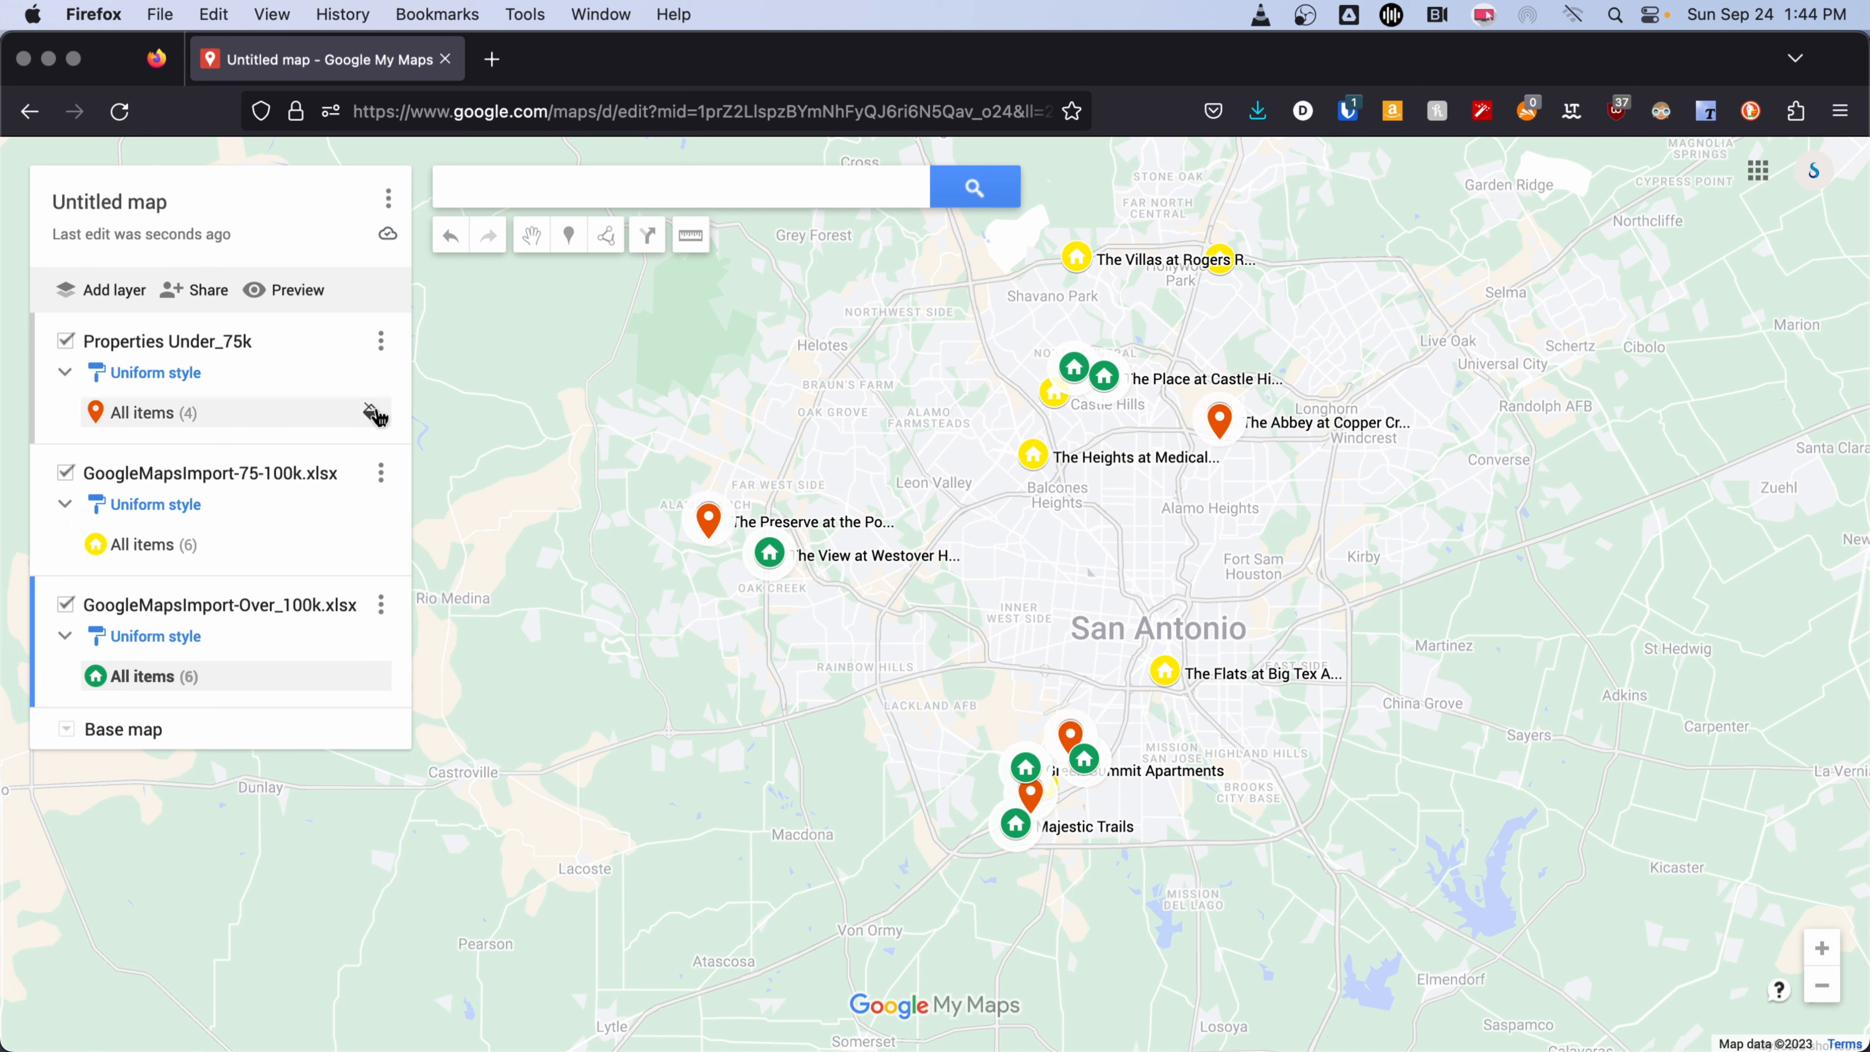
Change the marker icon of the Properties Under_75k layer to the house.
left_click(372, 412)
left_click(154, 580)
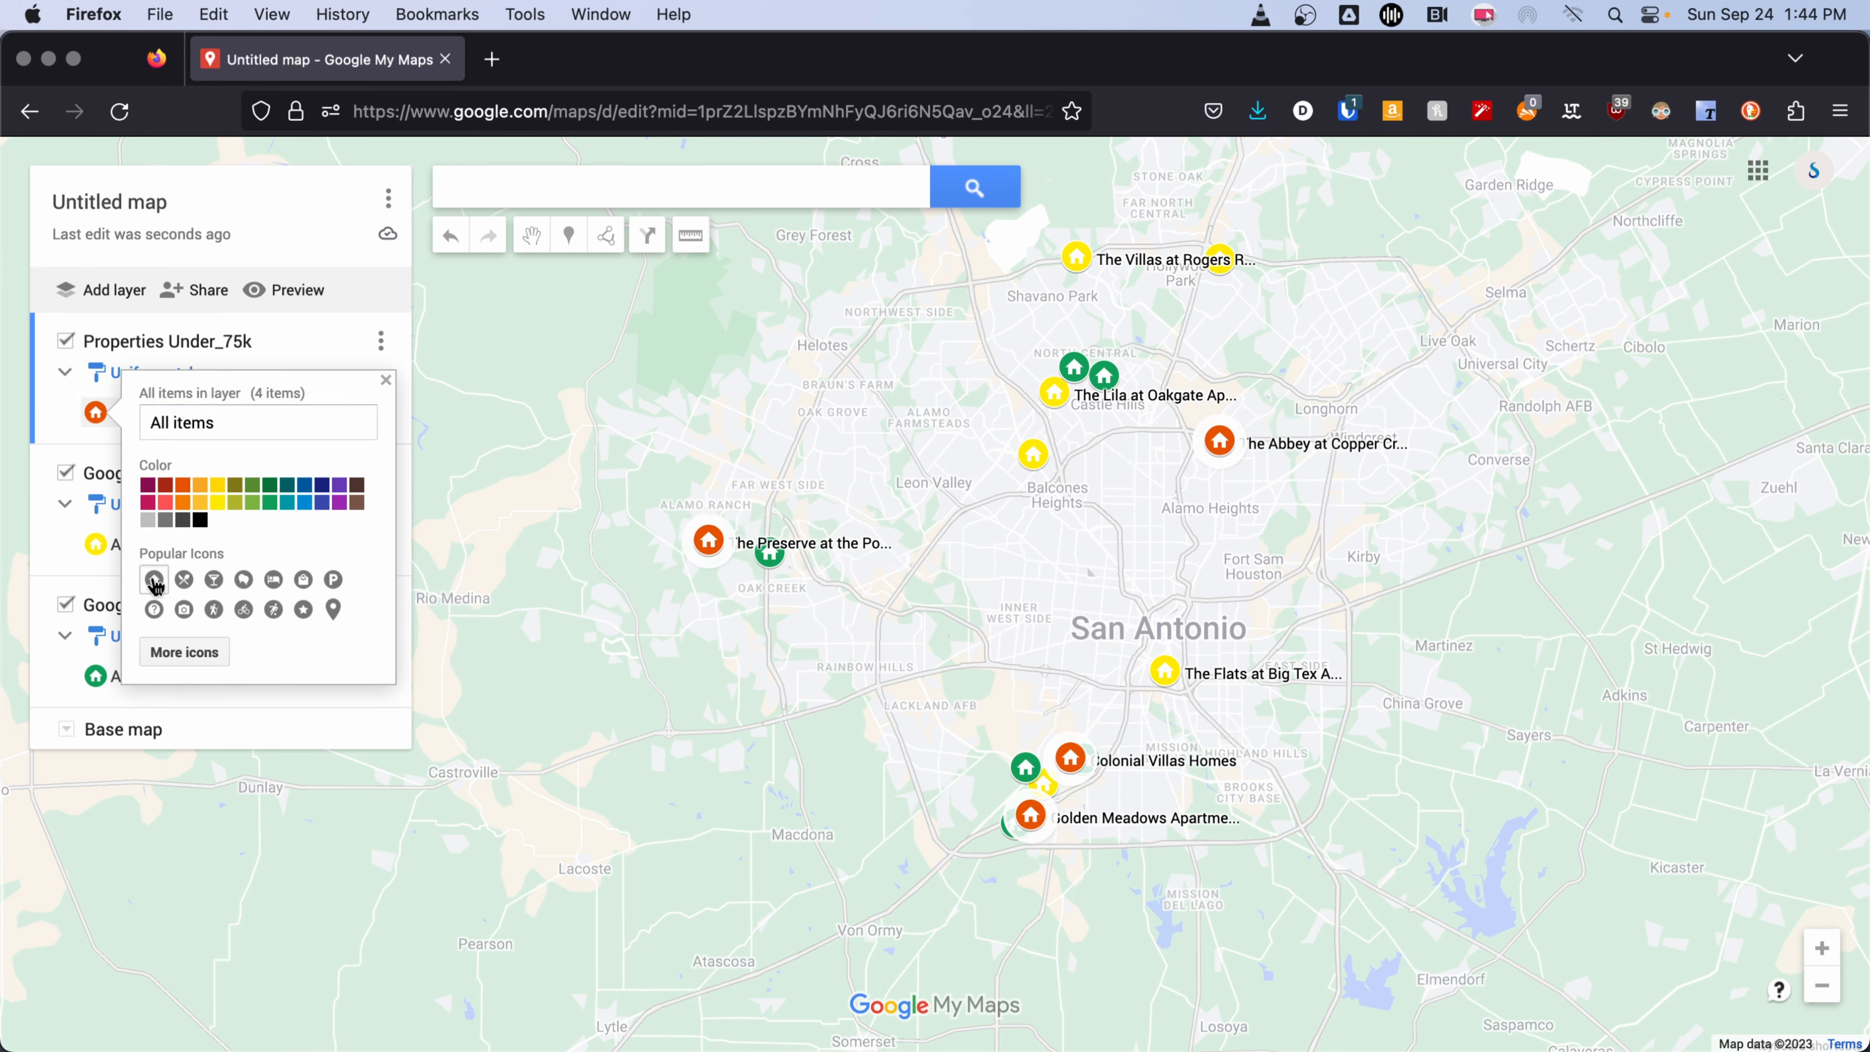
left_click(386, 379)
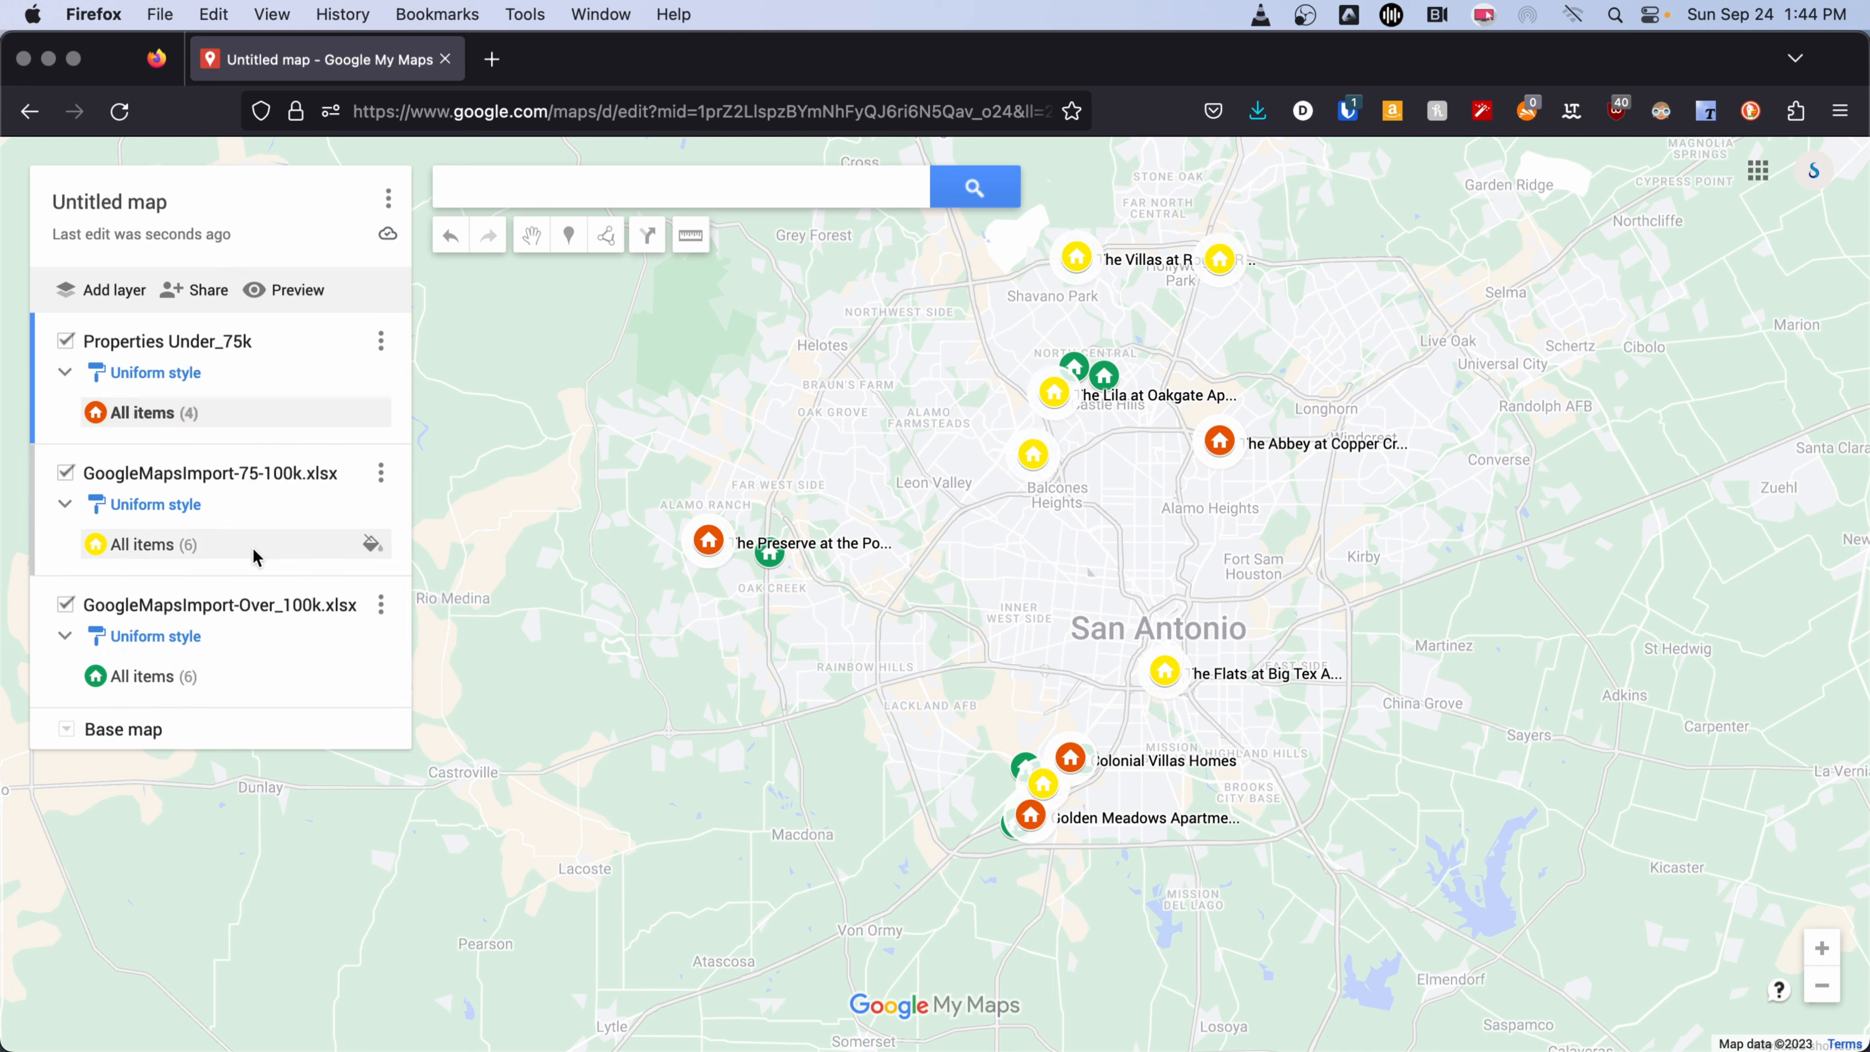
Hide and show again the 75-100k layer, and do the same with the Over_100k layer.
left_click(66, 474)
left_click(66, 474)
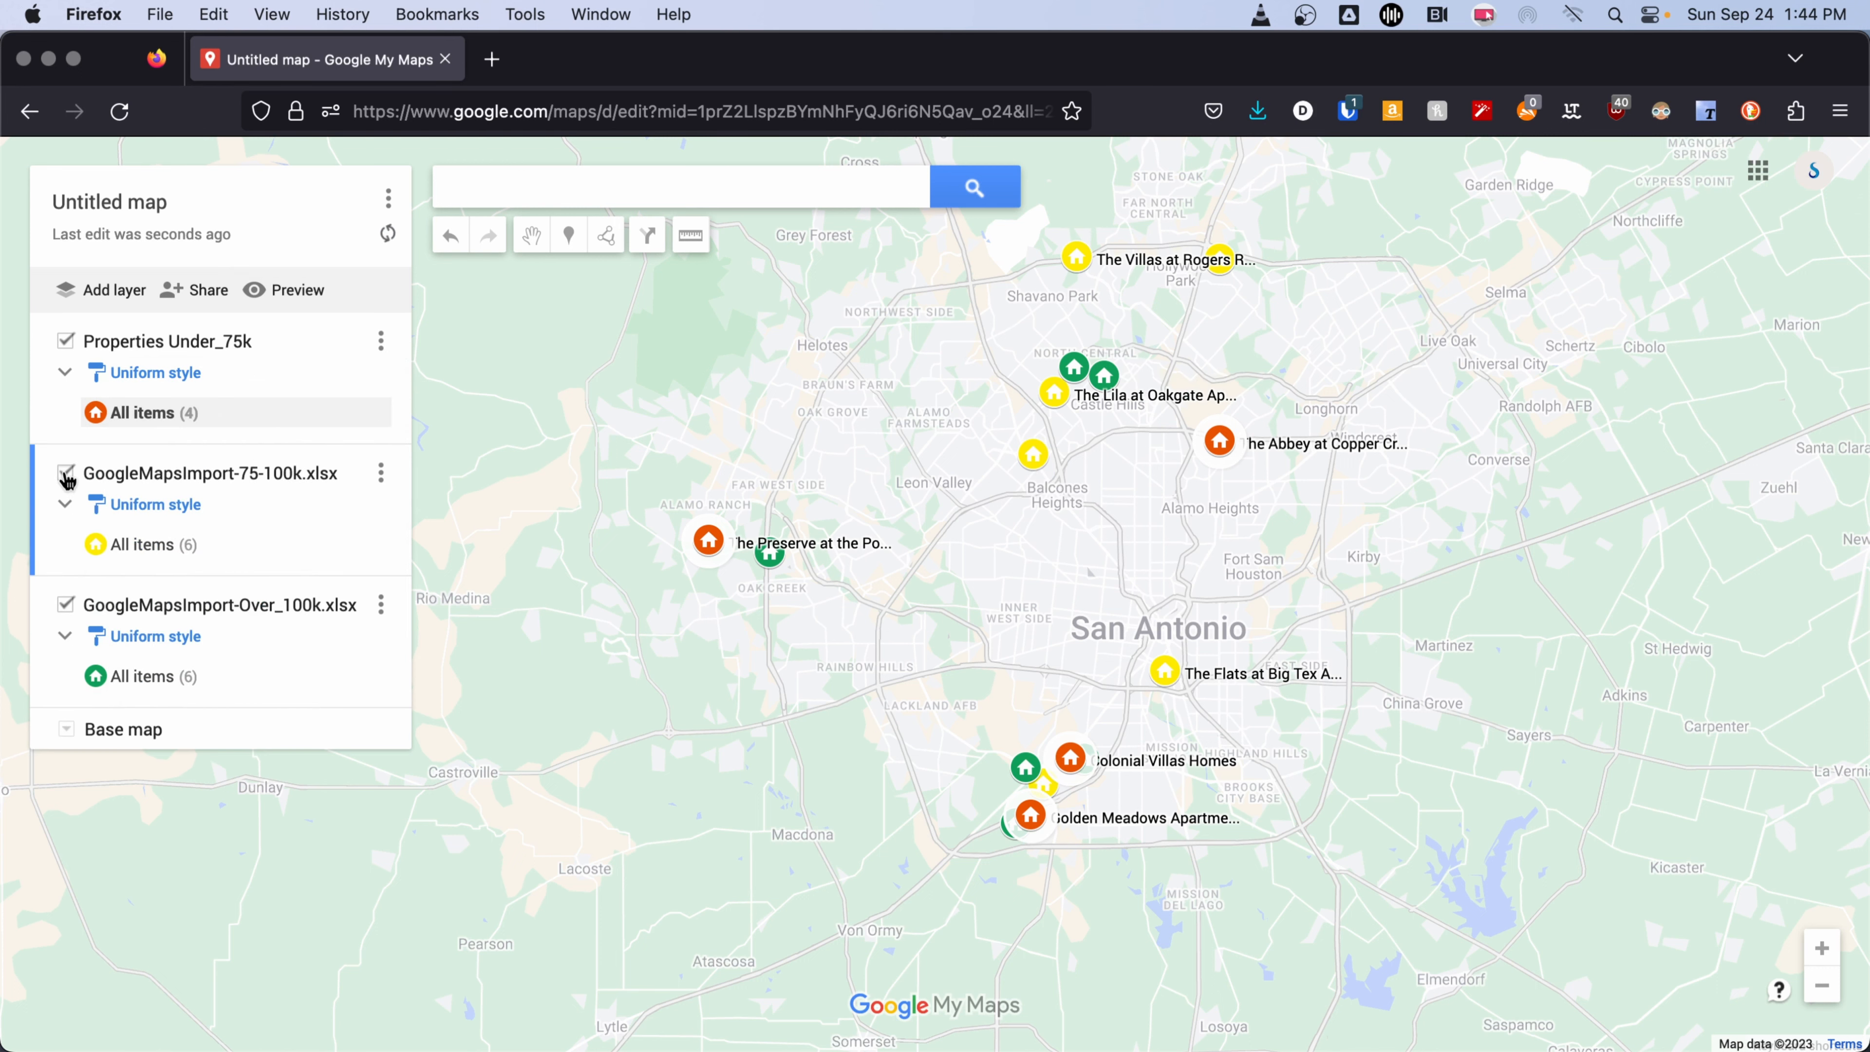
left_click(66, 604)
left_click(66, 603)
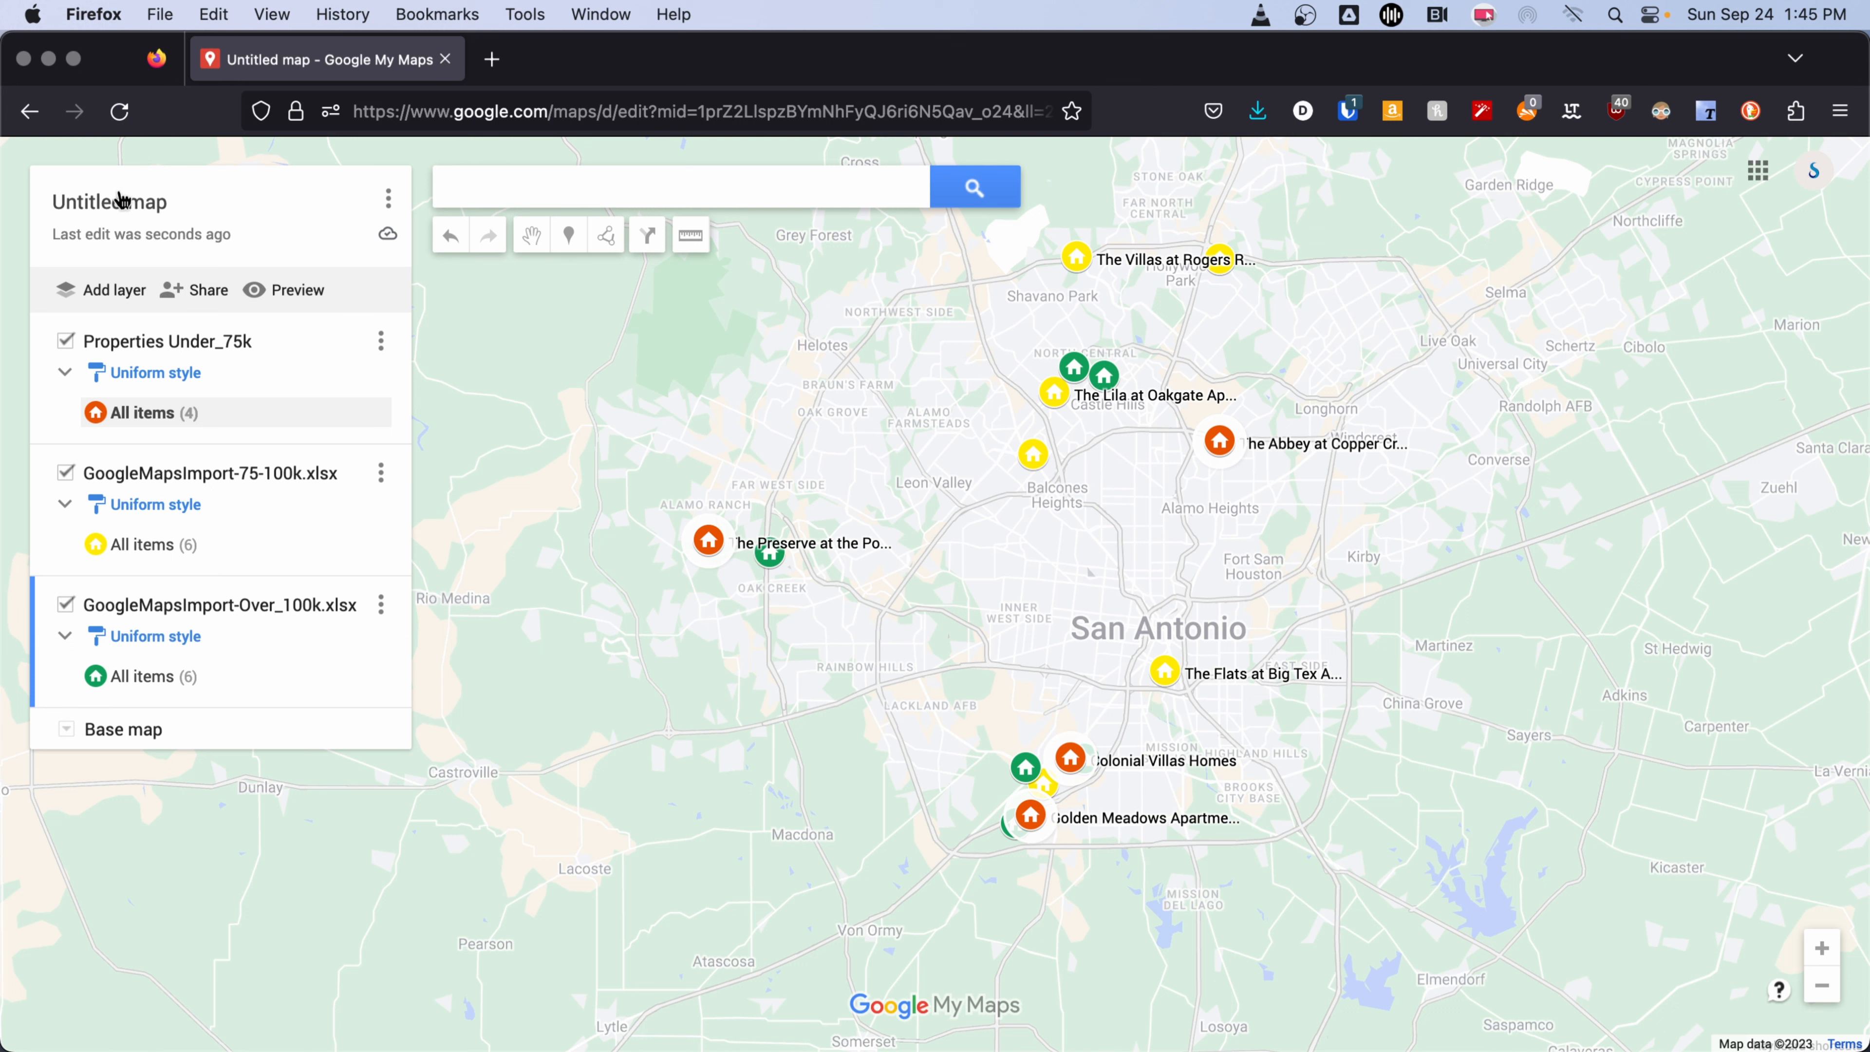
Rename the map "San Antonio Properties" and save the title.
left_click(102, 212)
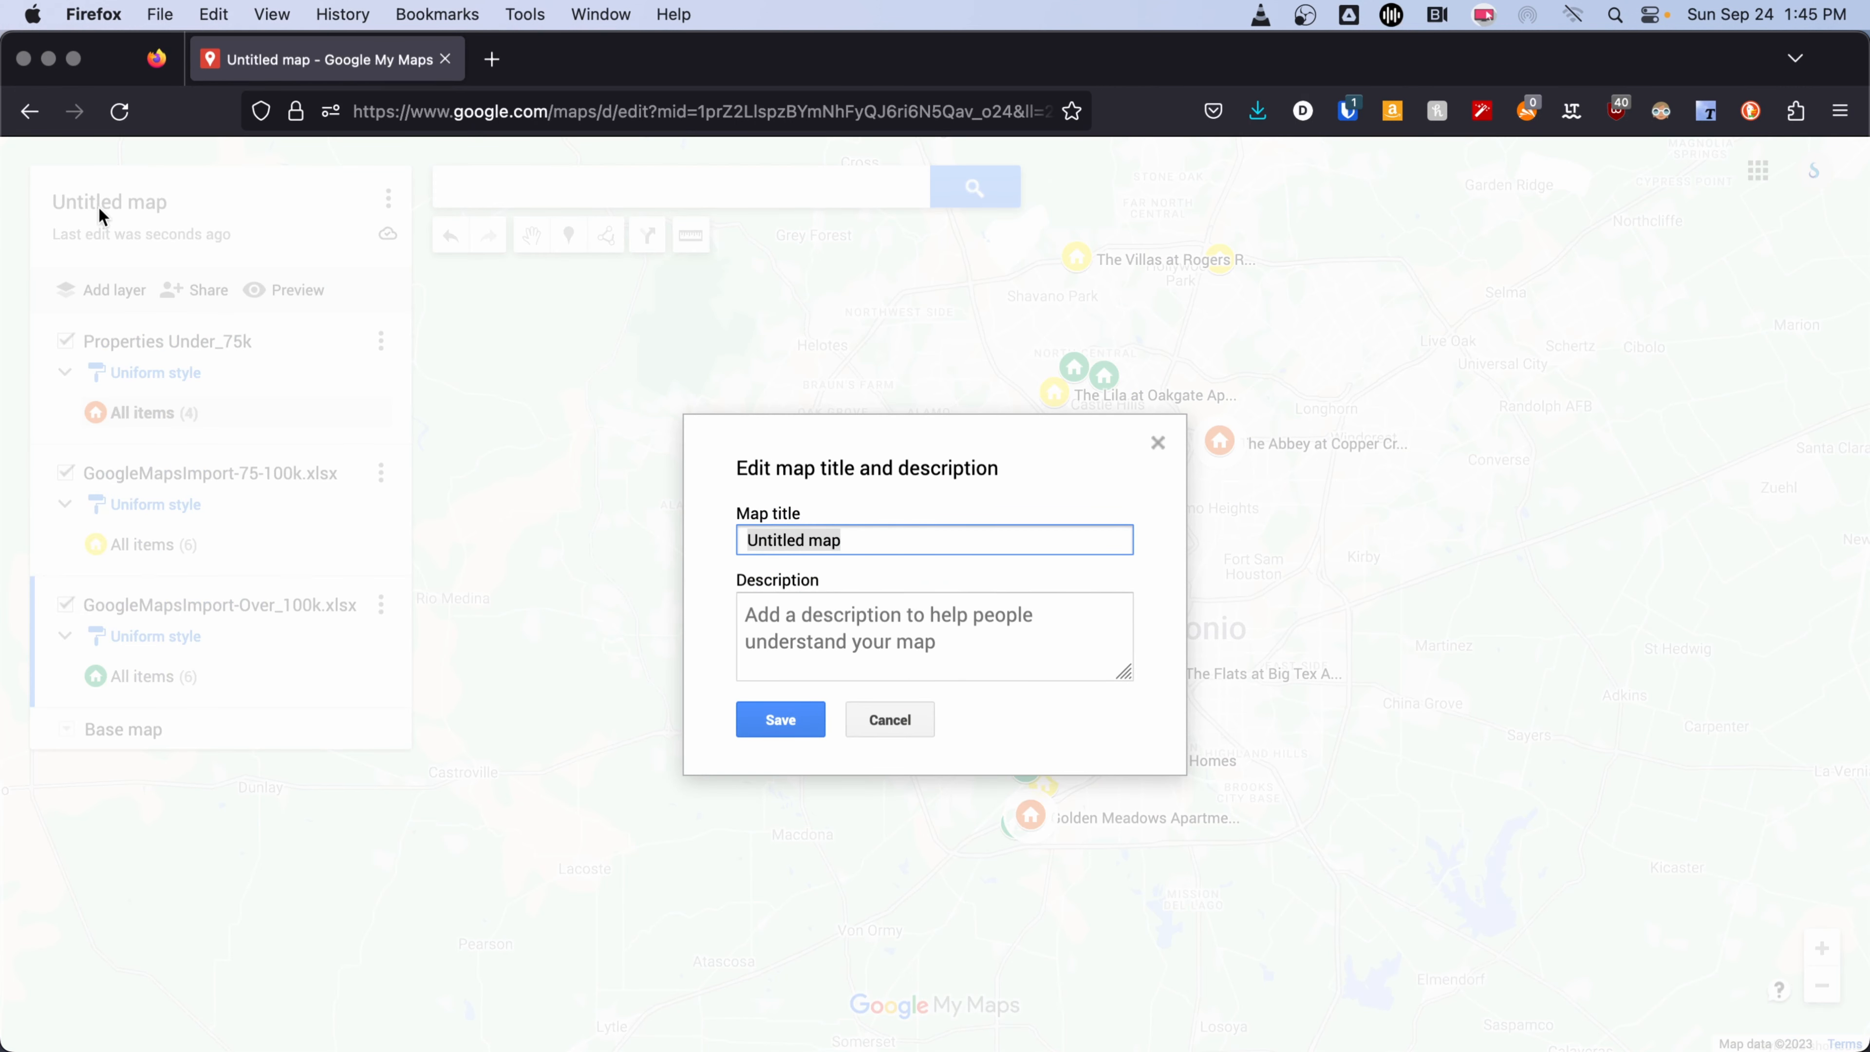
type("San Antonio Properties")
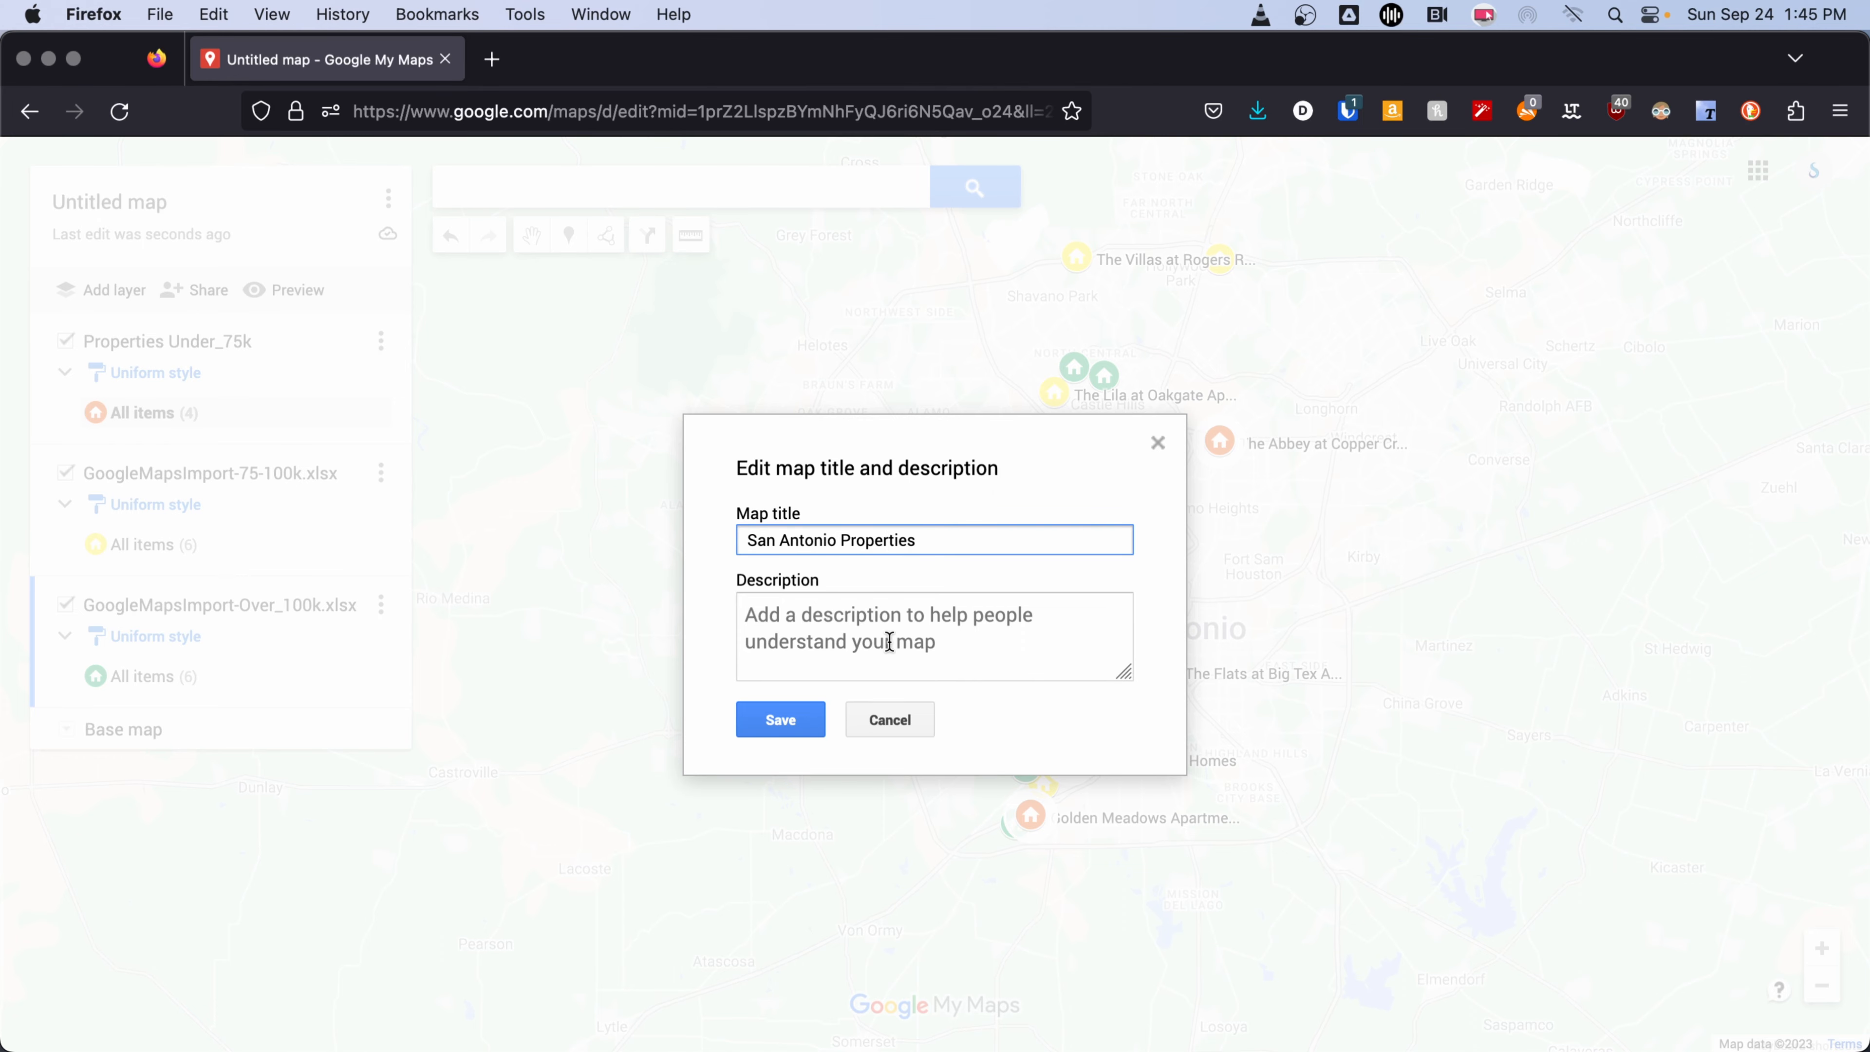
left_click(783, 720)
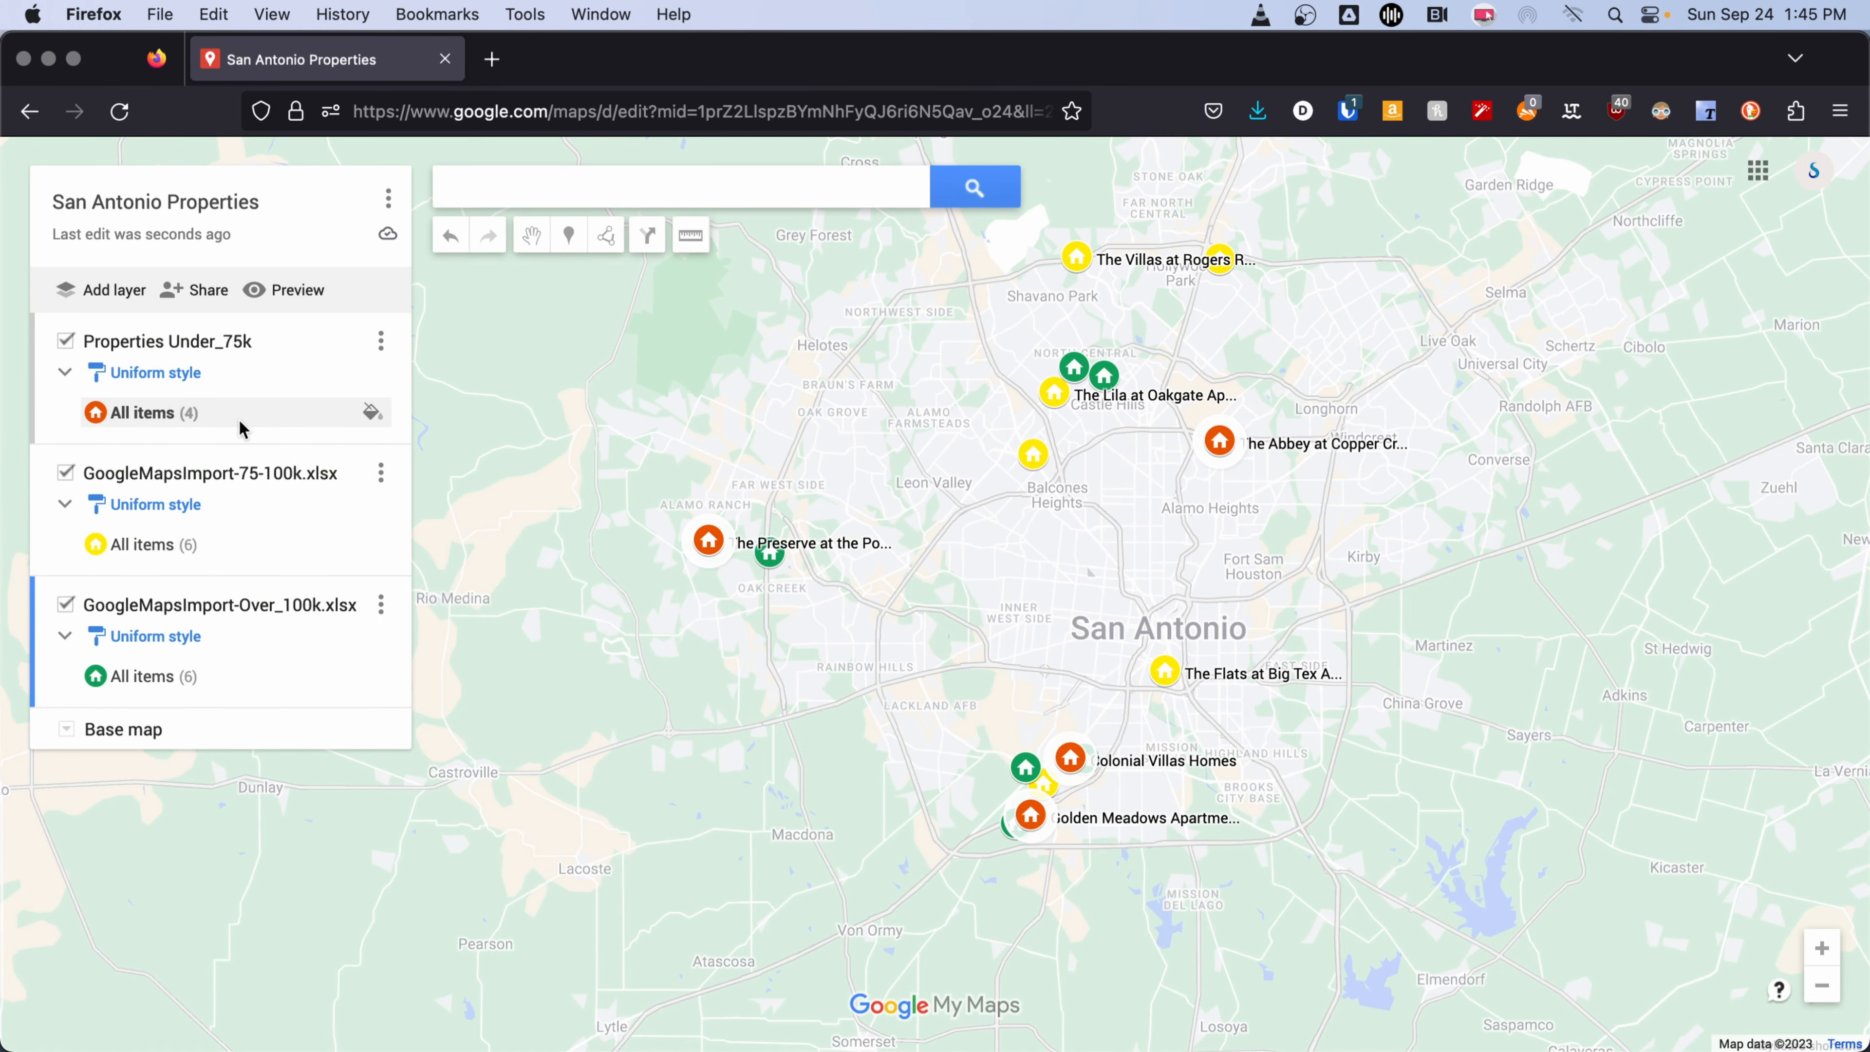
Open the Reimport choices for merging updated data into the Properties Under_75k layer.
left_click_drag(1060, 548, 1019, 592)
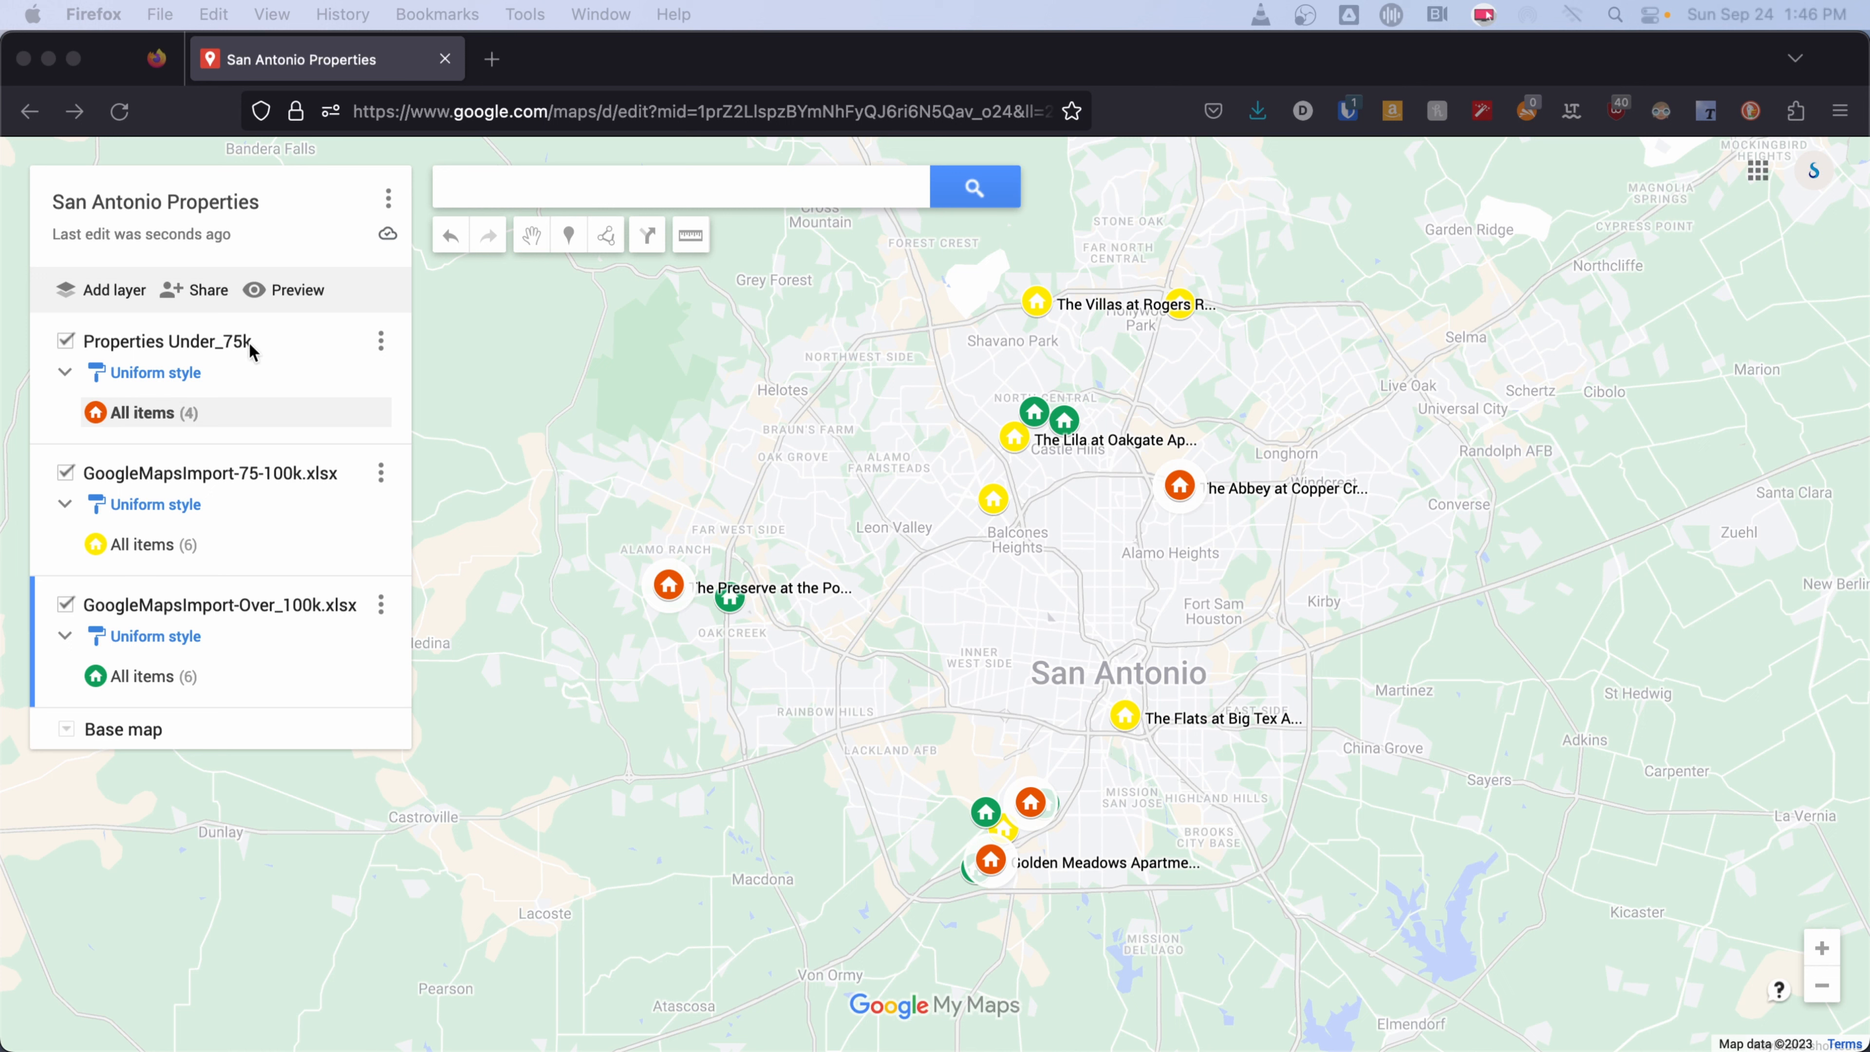
left_click(381, 341)
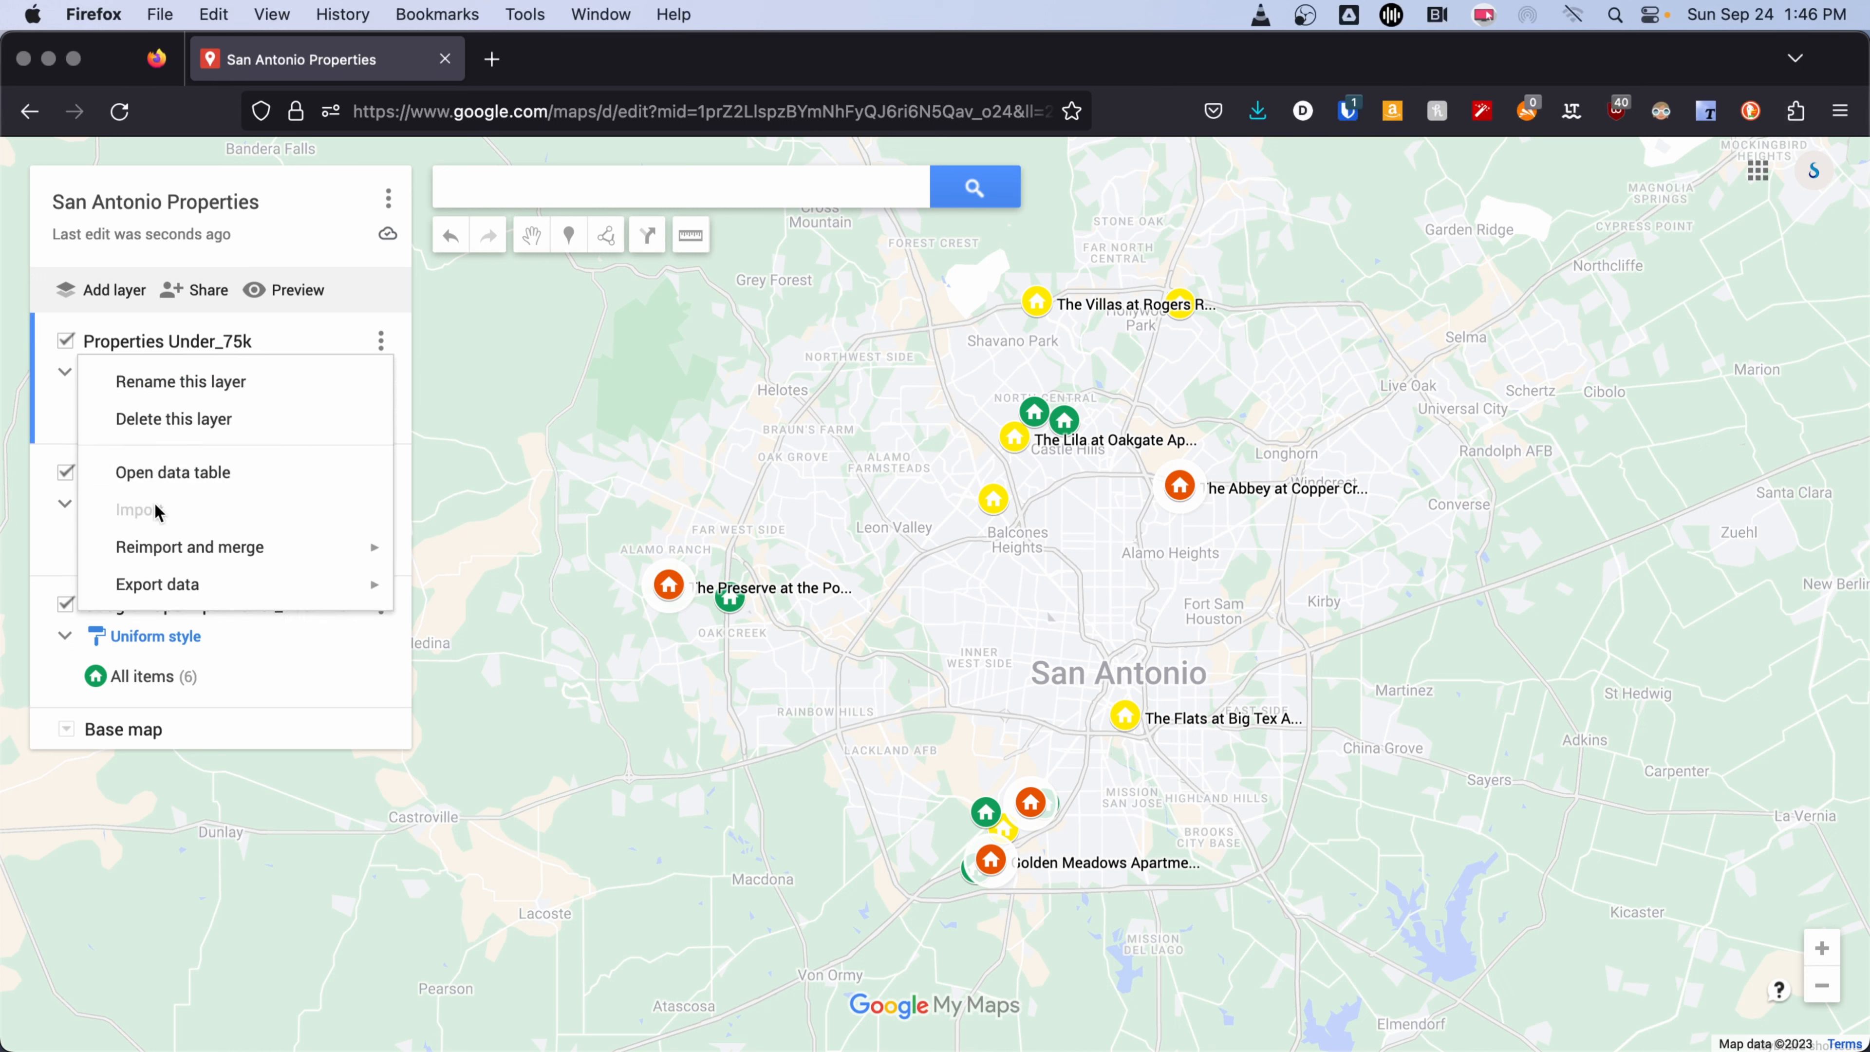
mouse_move(259, 547)
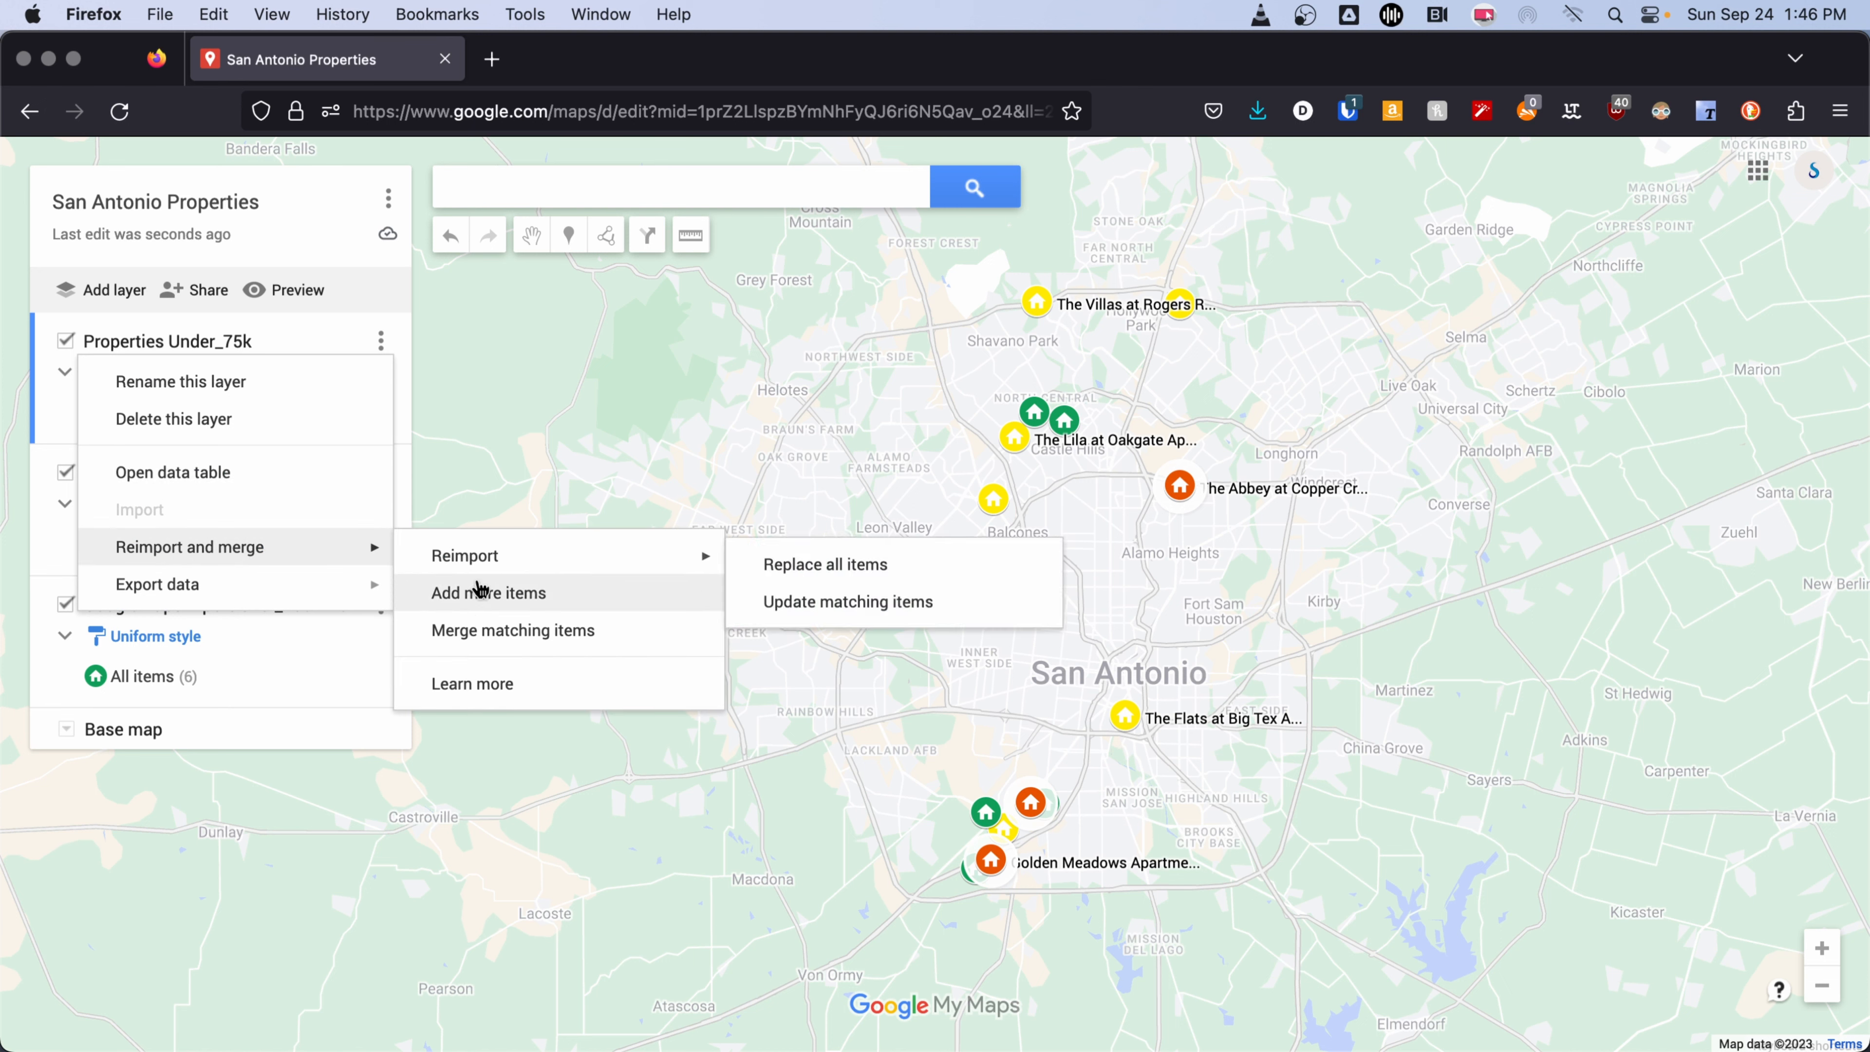
mouse_move(472, 568)
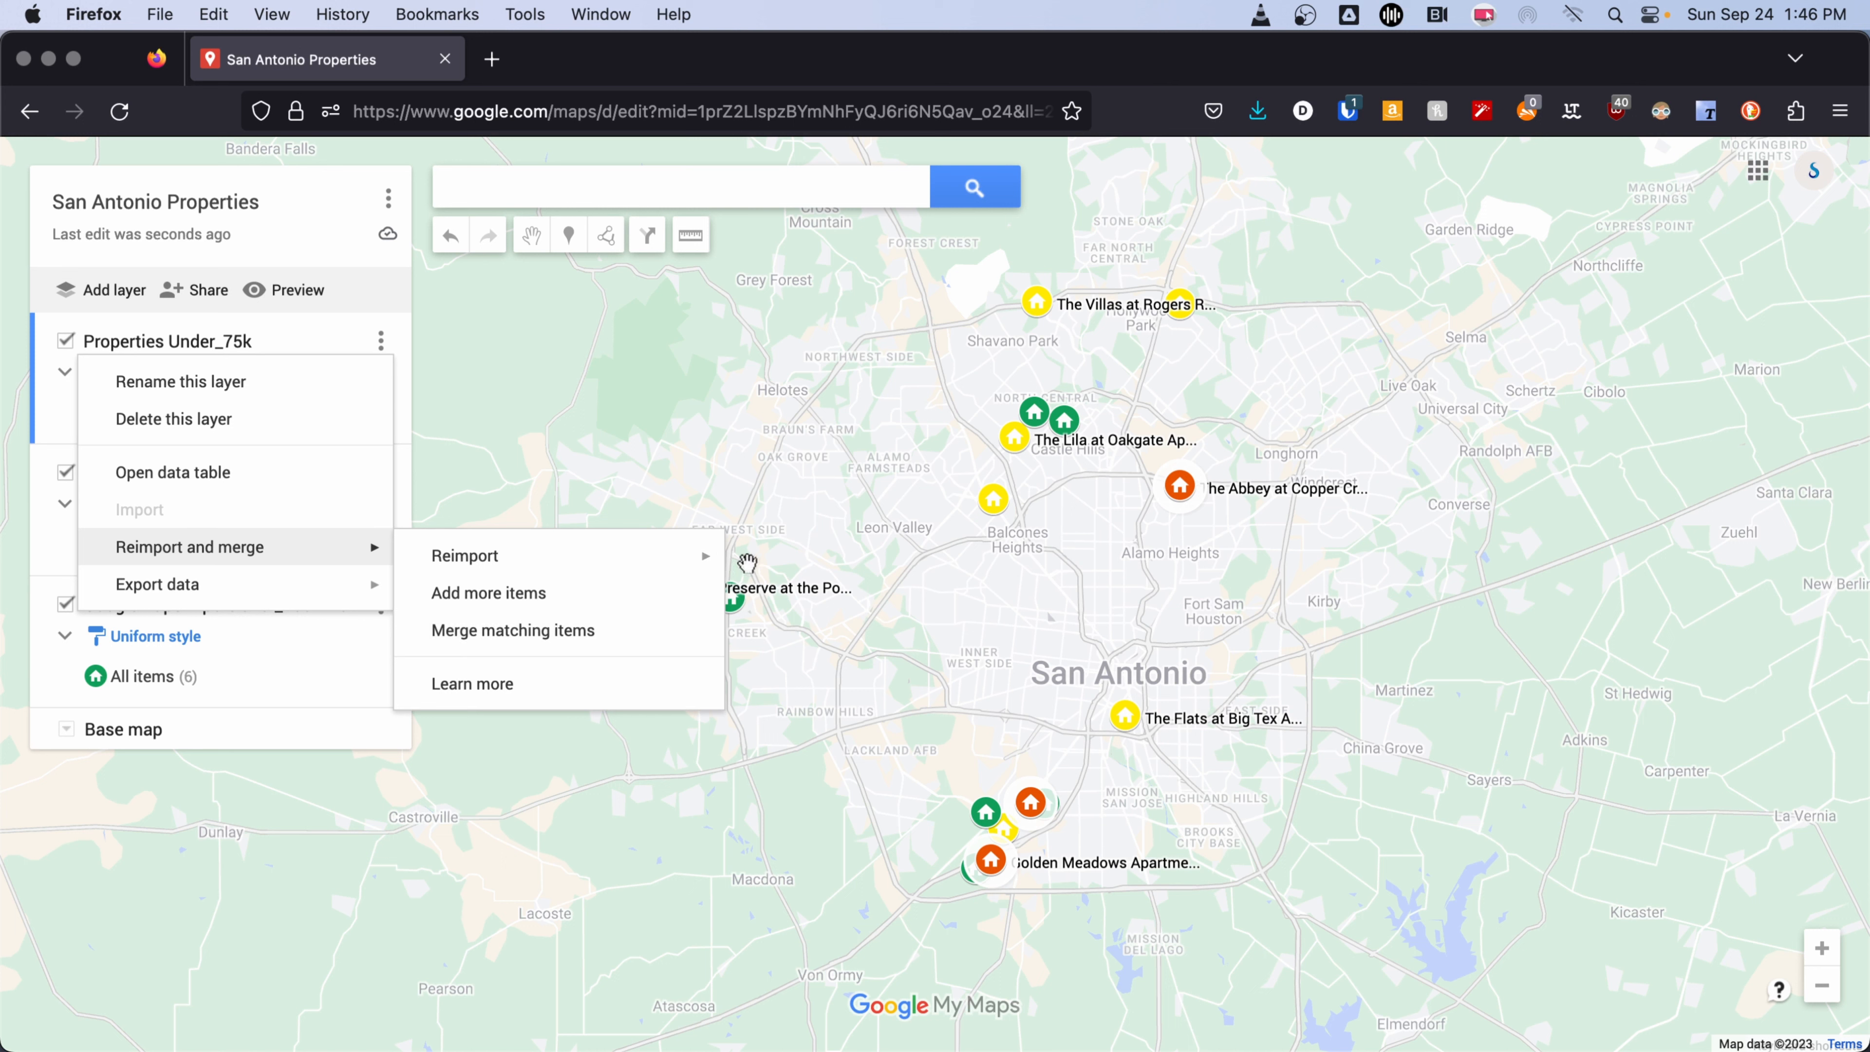
mouse_move(692, 563)
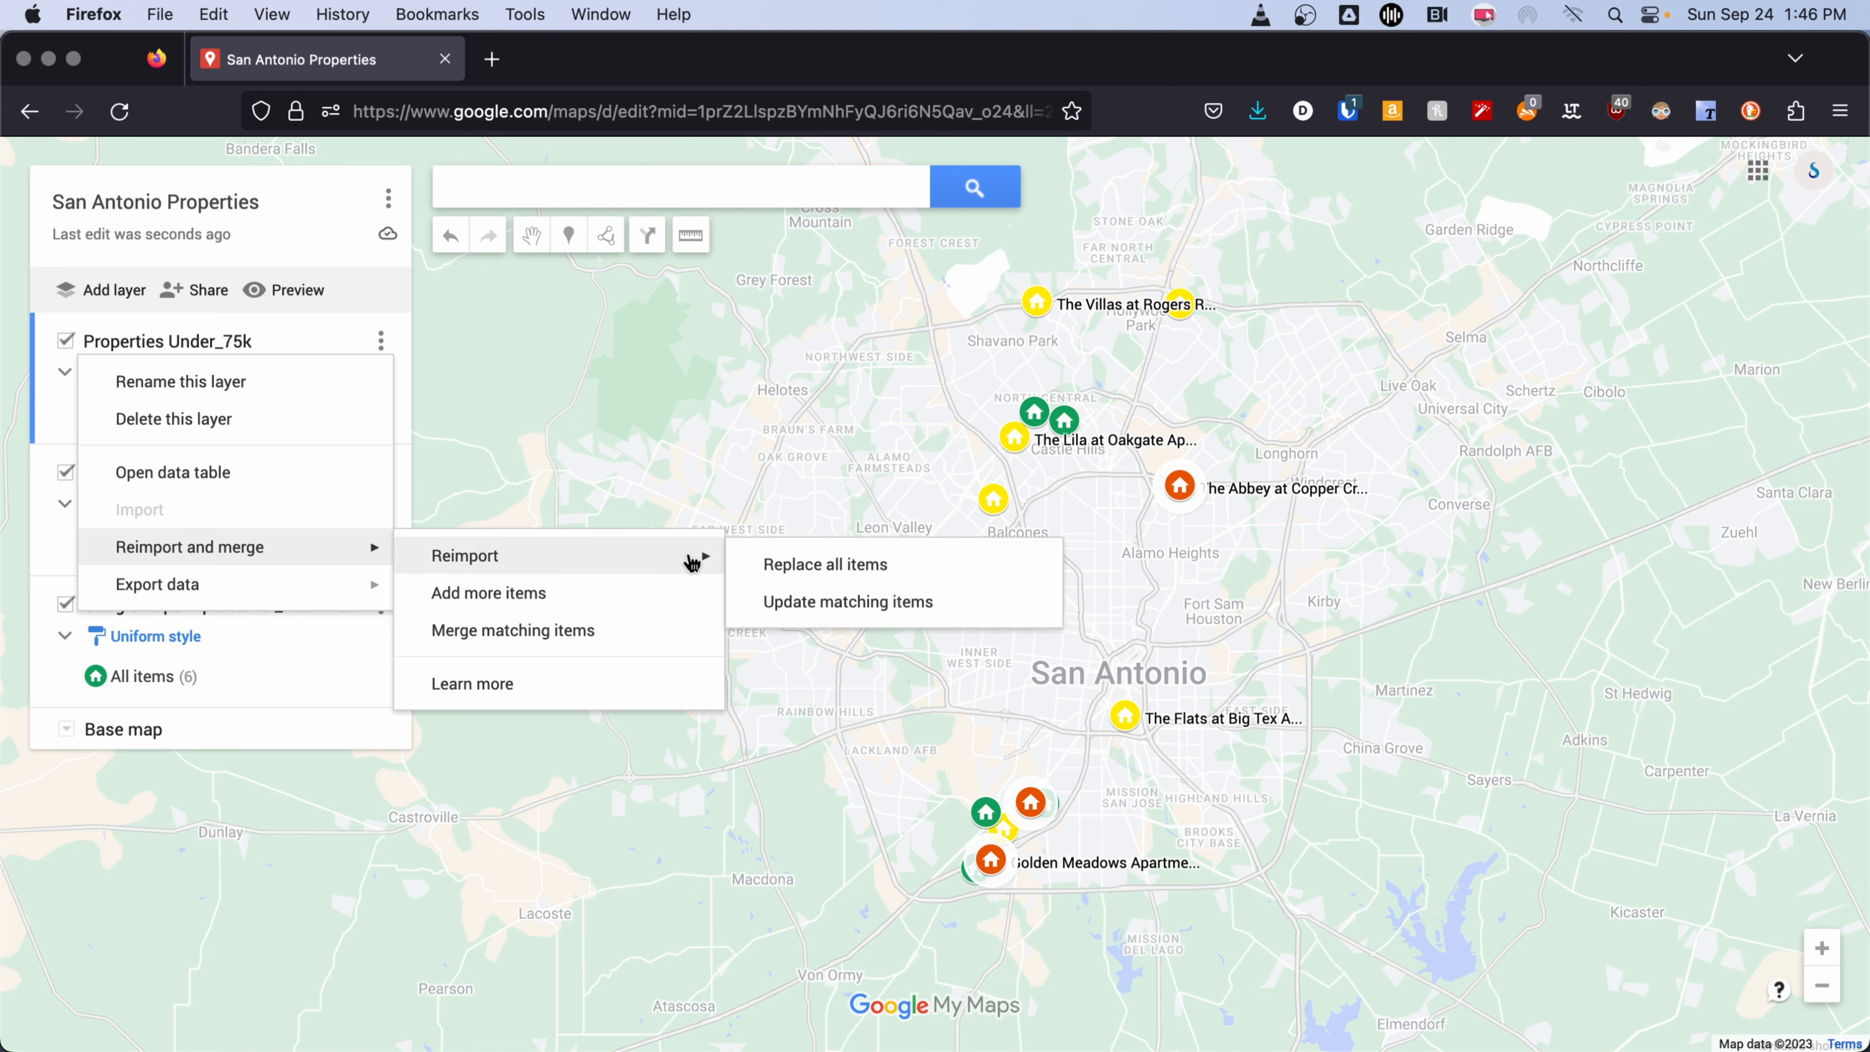